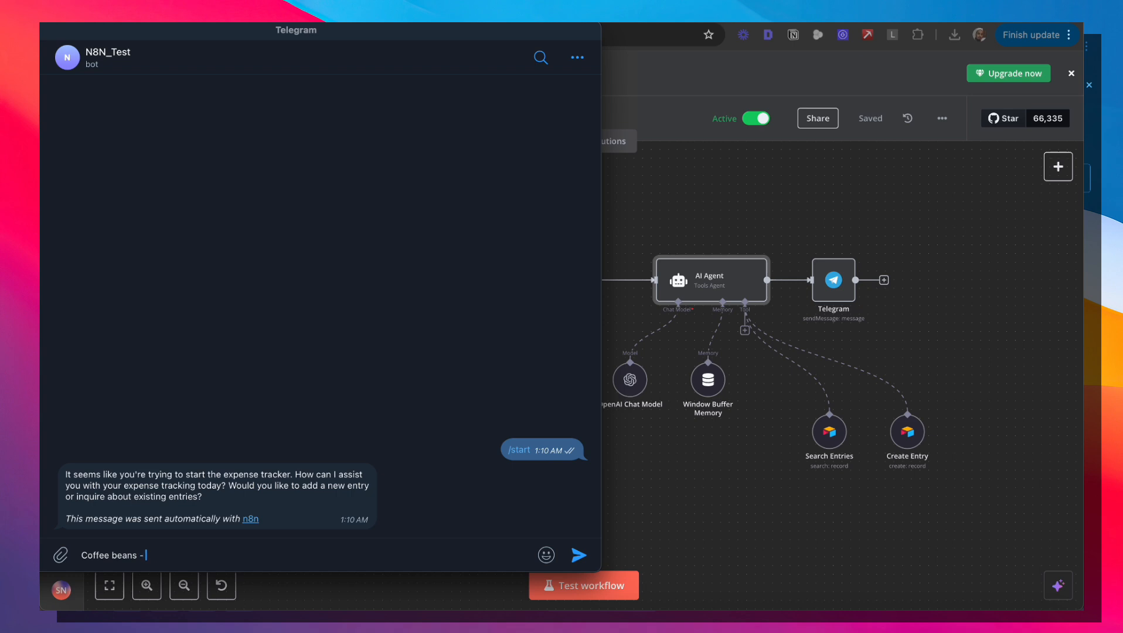
Send the N8N_Test bot the expense "Coffee beans - $15", then the question "What did I spend the most on in January?".
{"action": "type", "text": "5"}
{"action": "key", "text": "Return"}
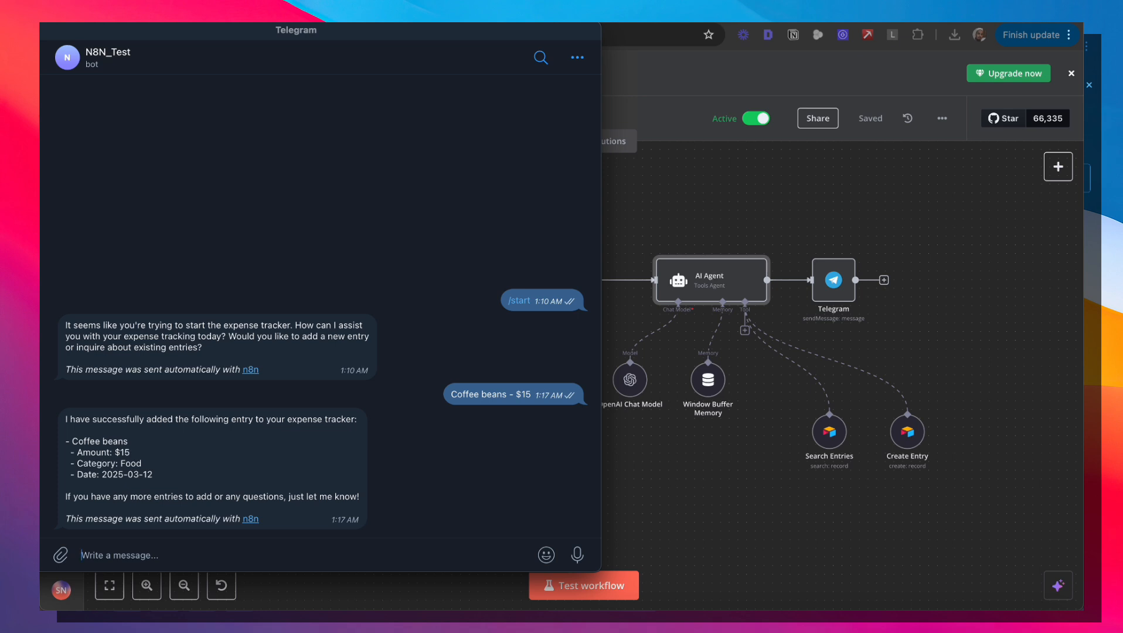
{"action": "type", "text": "What did I spend the most on in January?"}
{"action": "key", "text": "Return"}
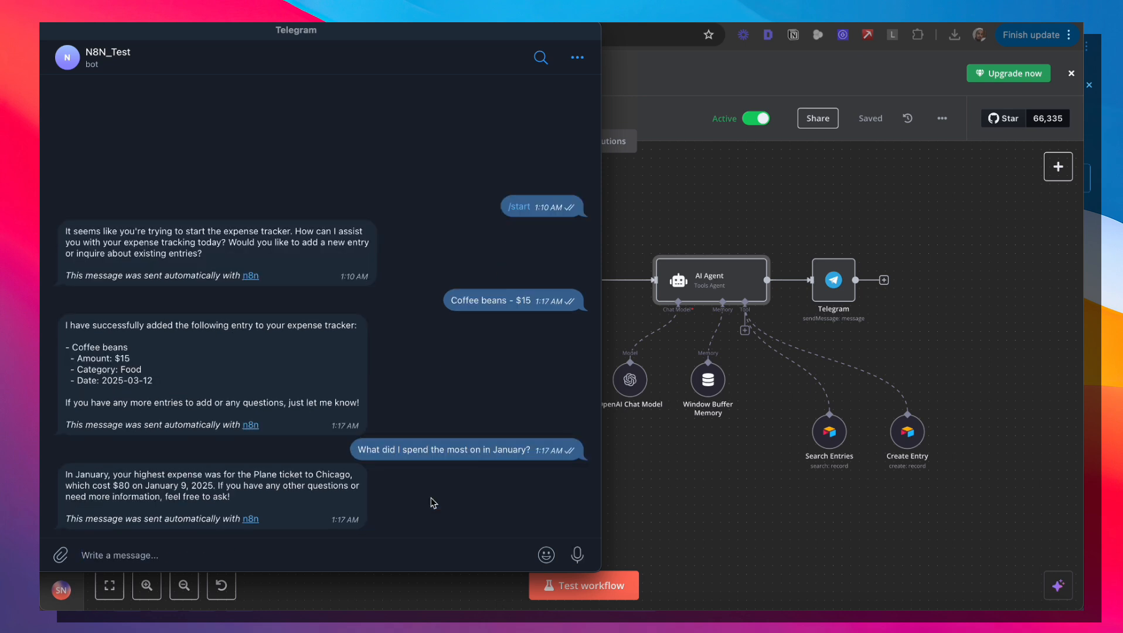
Switch to n8n and examine the Simple Expense Tracker workflow from the Telegram Trigger through the AI Agent and its tools.
{"action": "key", "text": "super+Tab"}
{"action": "left_click", "coordinate": [529, 468]}
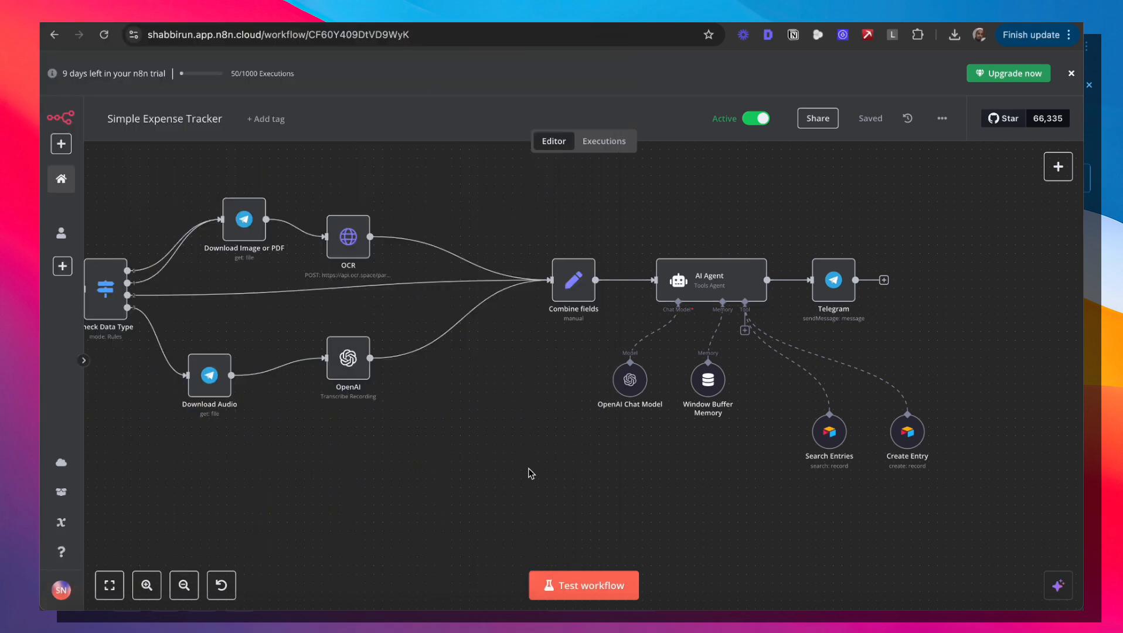
{"action": "scroll", "coordinate": [529, 469], "scroll_direction": "left", "scroll_amount": 5}
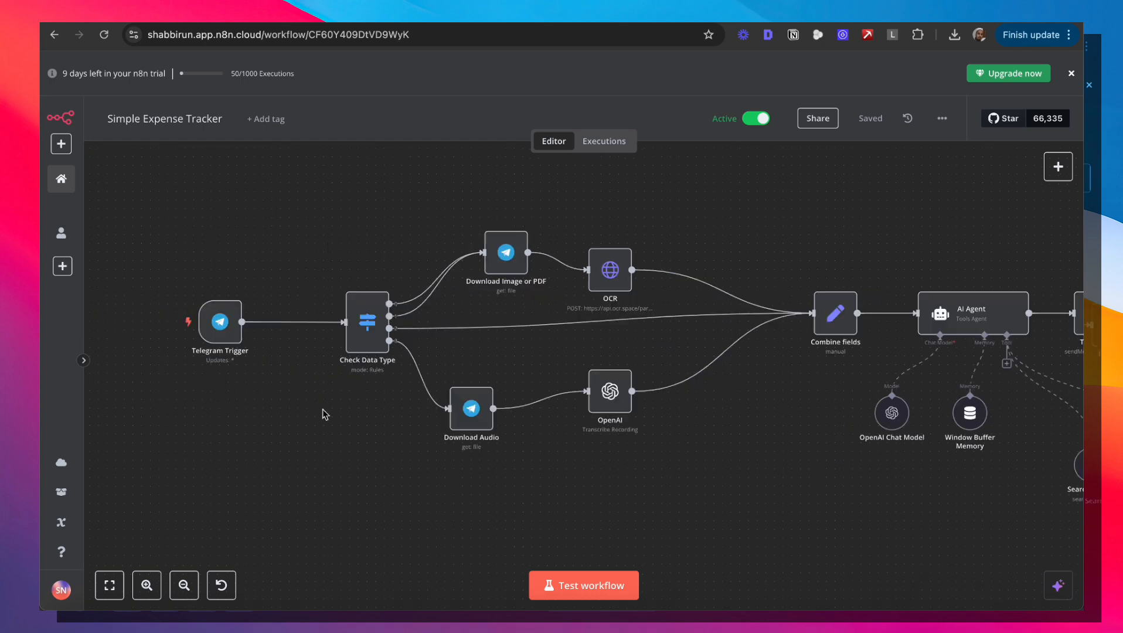
{"action": "mouse_move", "coordinate": [267, 322]}
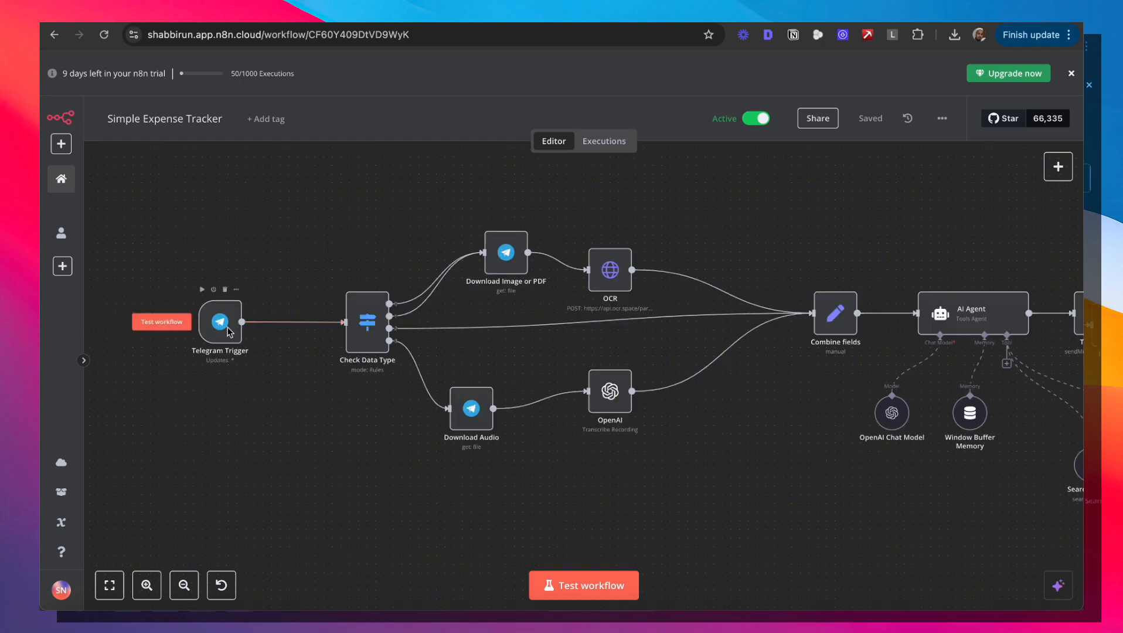
{"action": "left_click_drag", "start_coordinate": [350, 443], "coordinate": [226, 417]}
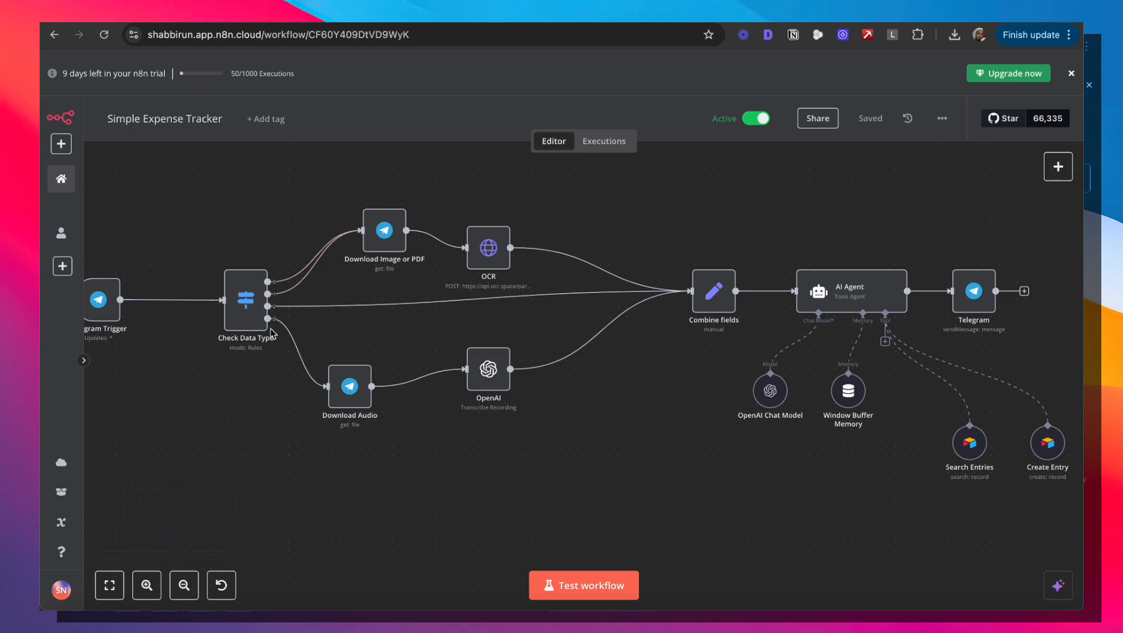
{"action": "left_click_drag", "start_coordinate": [397, 338], "coordinate": [318, 336]}
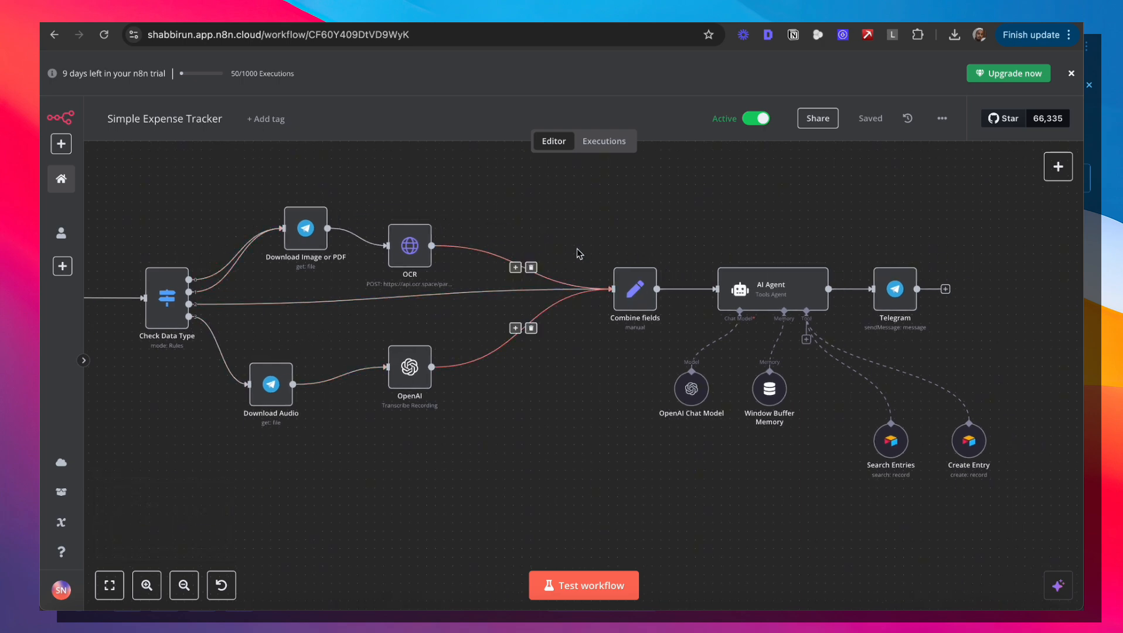
{"action": "left_click_drag", "start_coordinate": [577, 418], "coordinate": [430, 423]}
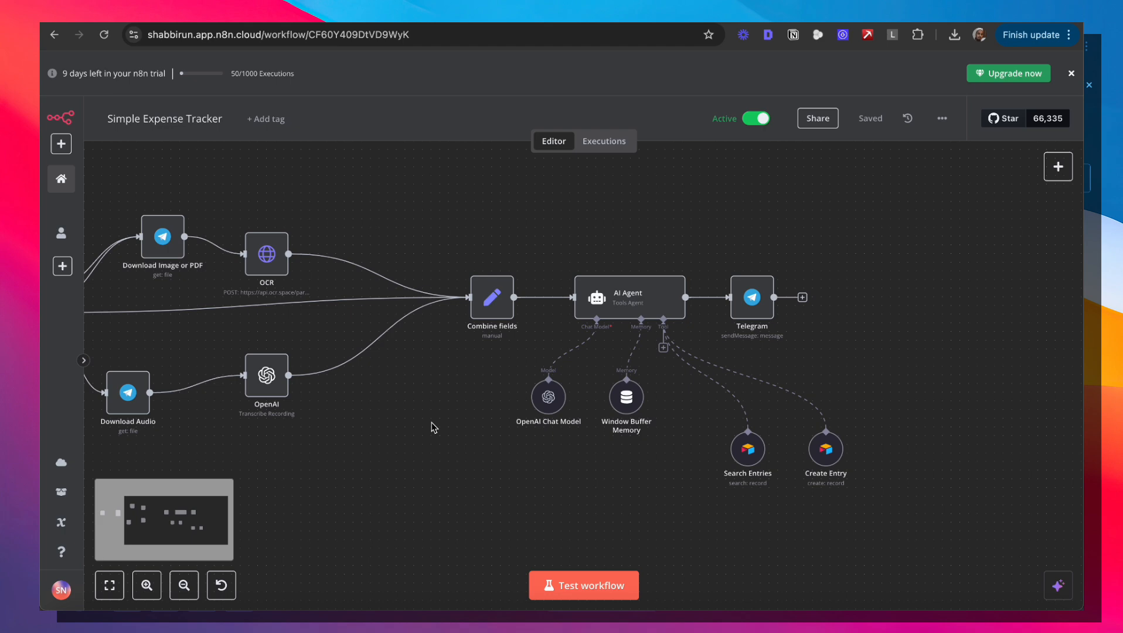
{"action": "scroll", "coordinate": [604, 273], "scroll_direction": "up", "scroll_amount": 5}
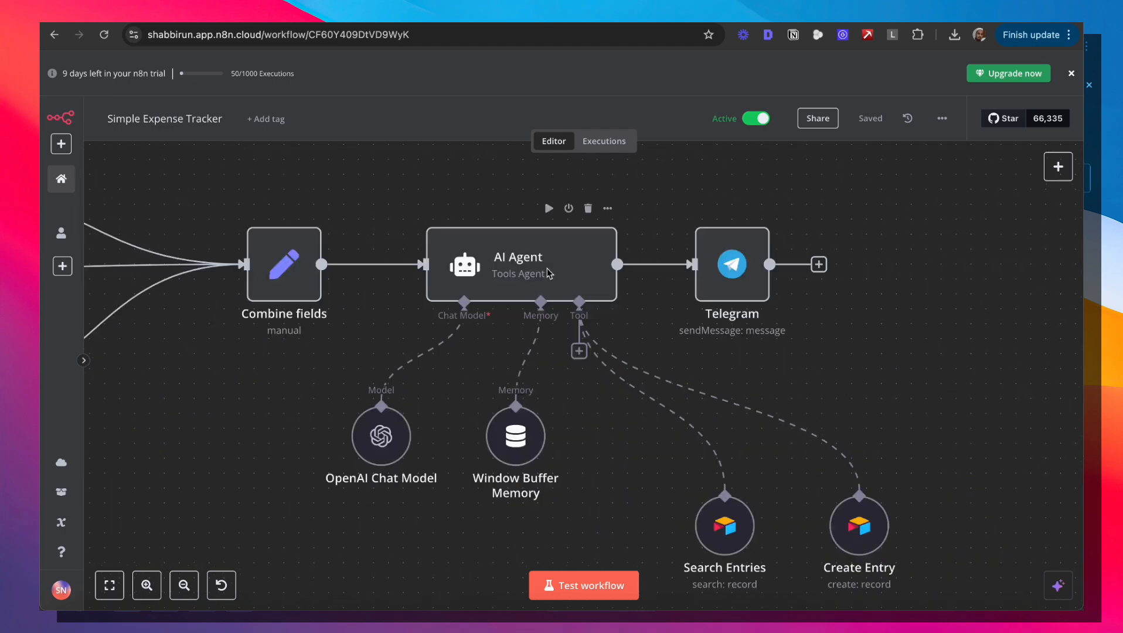
{"action": "left_click", "coordinate": [547, 269]}
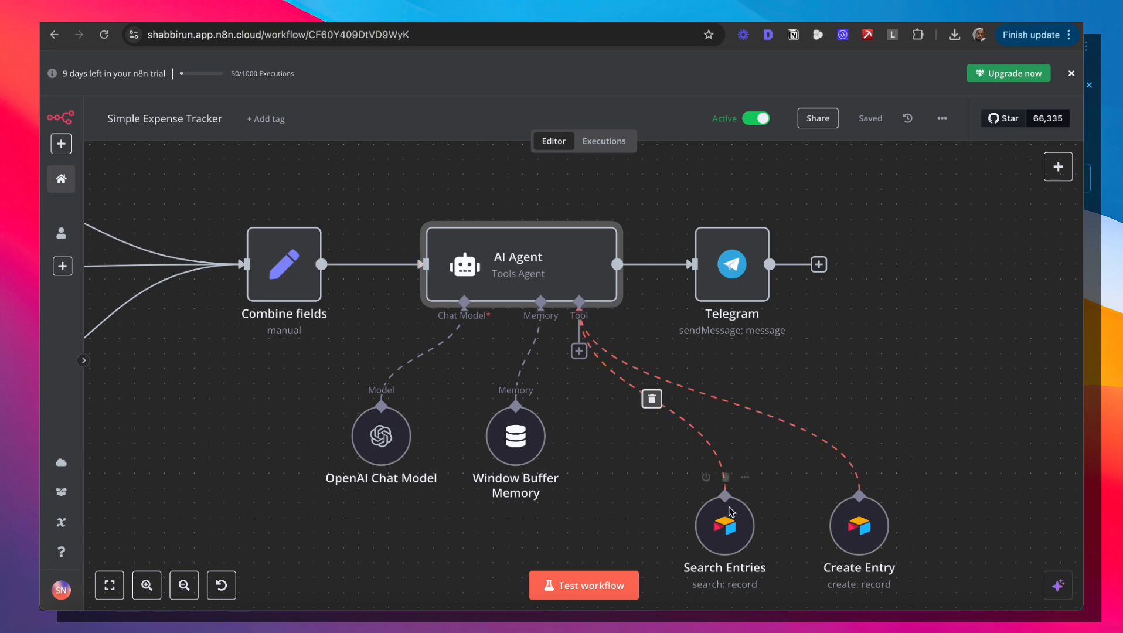
{"action": "mouse_move", "coordinate": [748, 545]}
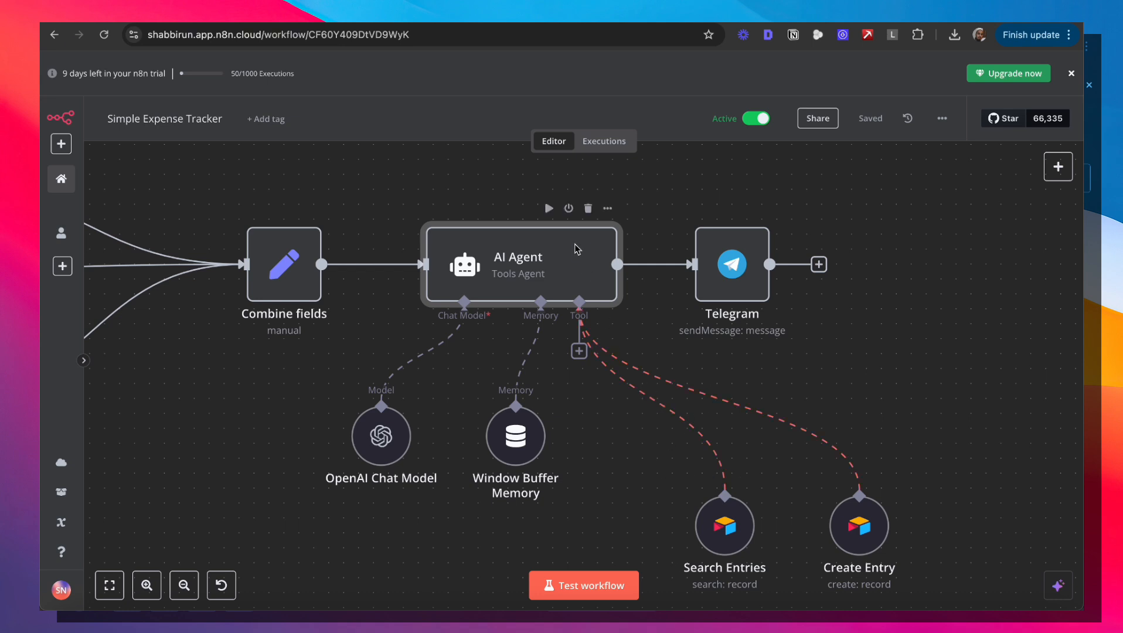
{"action": "mouse_move", "coordinate": [749, 271]}
{"action": "left_click", "coordinate": [262, 405]}
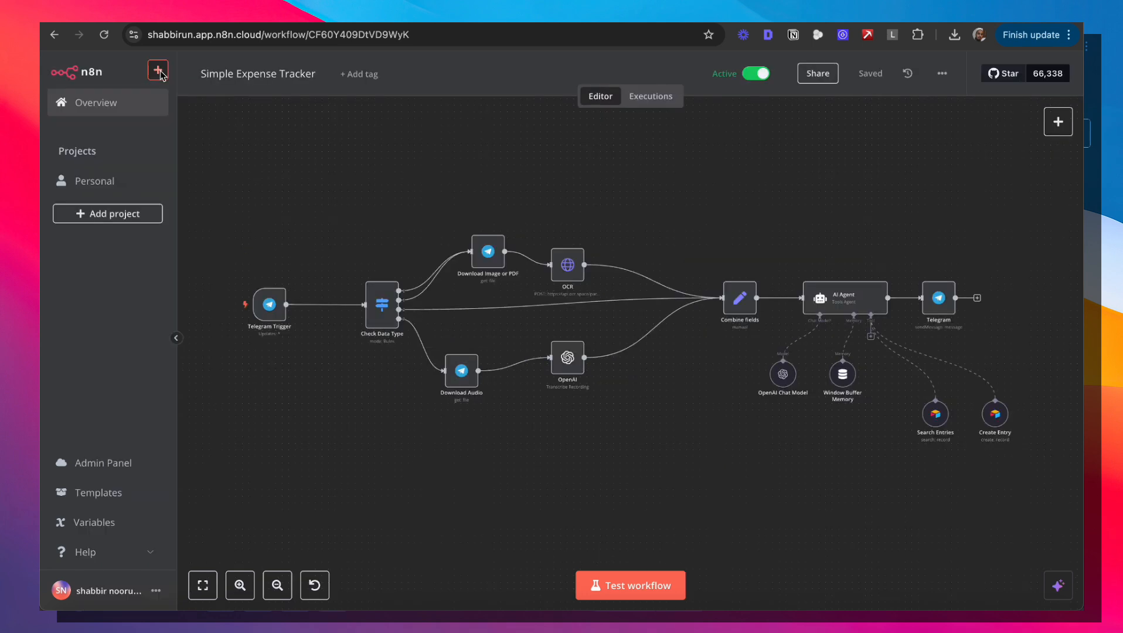
Create a new personal workflow and name it "YT Expense Tracker".
{"action": "left_click", "coordinate": [158, 69]}
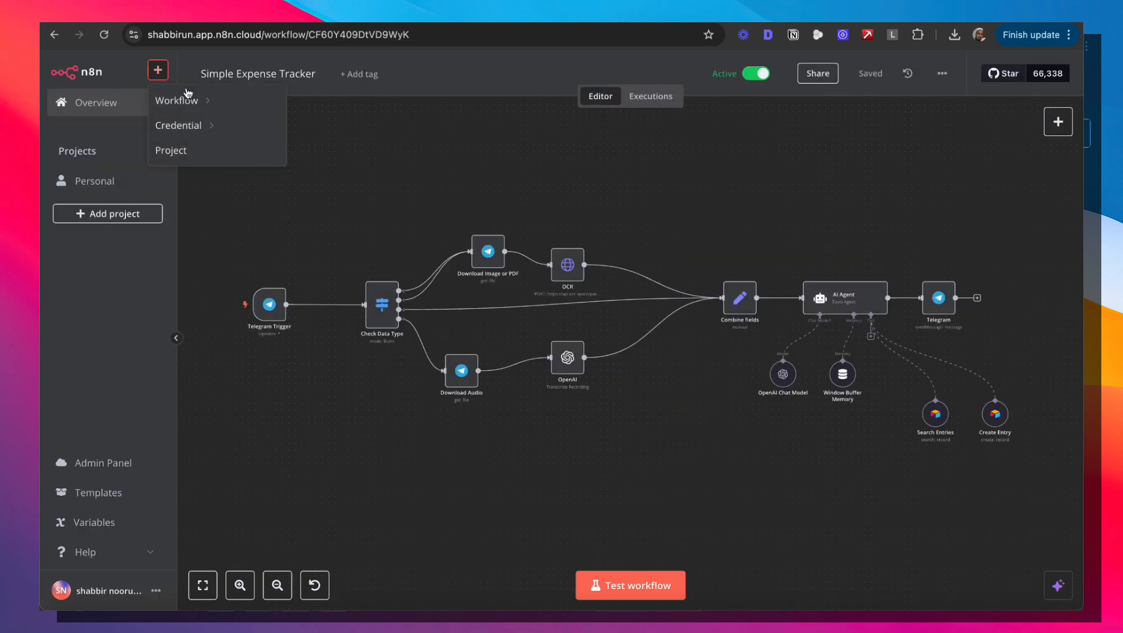
{"action": "mouse_move", "coordinate": [202, 101]}
{"action": "left_click", "coordinate": [344, 130]}
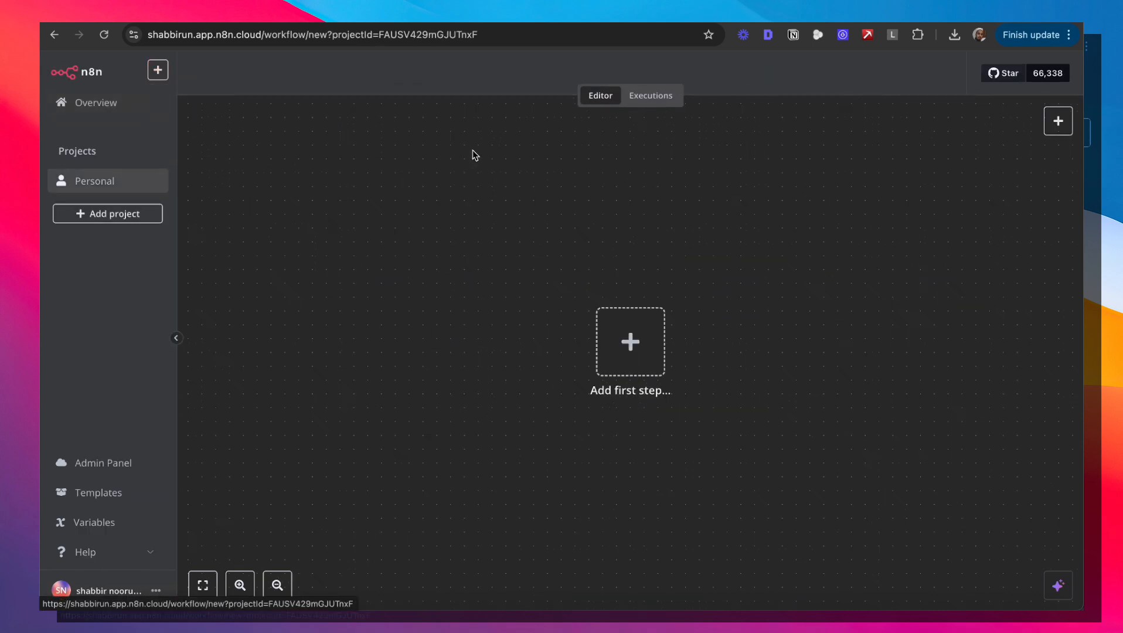
{"action": "double_click", "coordinate": [236, 74]}
{"action": "triple_click", "coordinate": [236, 77]}
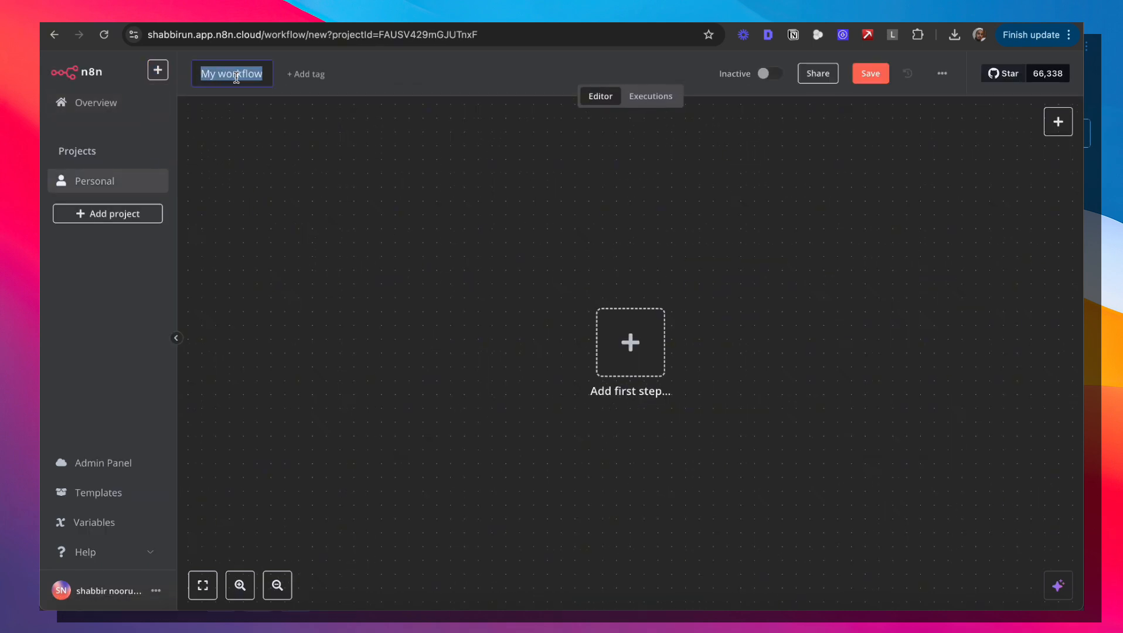
{"action": "type", "text": "YT Expense Tracker"}
{"action": "key", "text": "Return"}
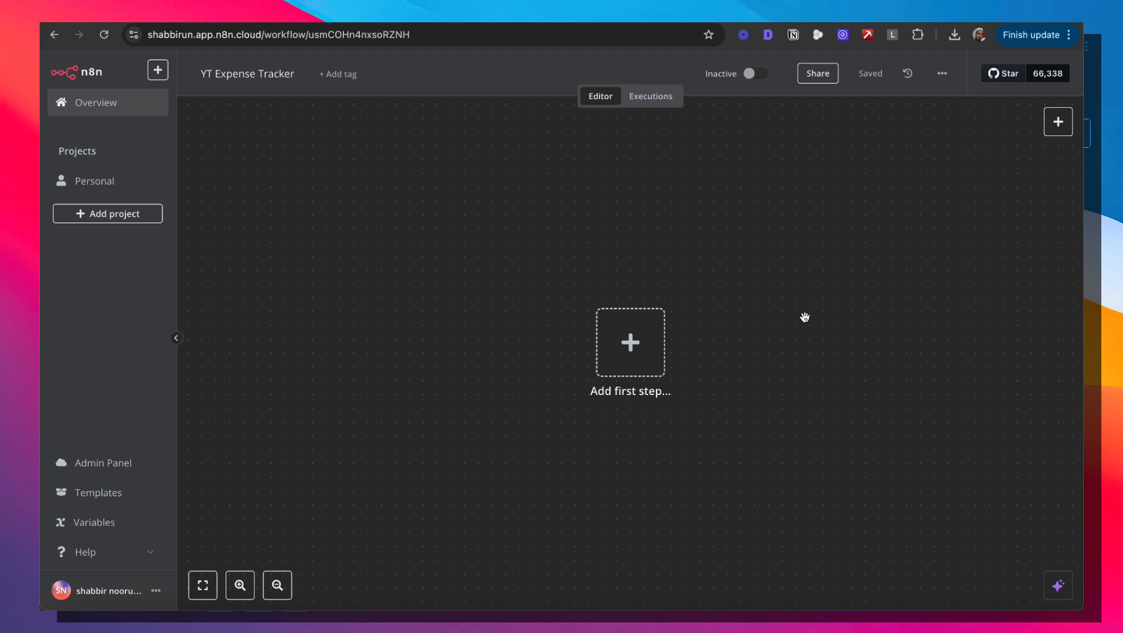
Add a chat message trigger as the first step of the workflow, searching the nodes for "chat".
{"action": "left_click_drag", "start_coordinate": [804, 316], "coordinate": [619, 298]}
{"action": "left_click", "coordinate": [445, 328]}
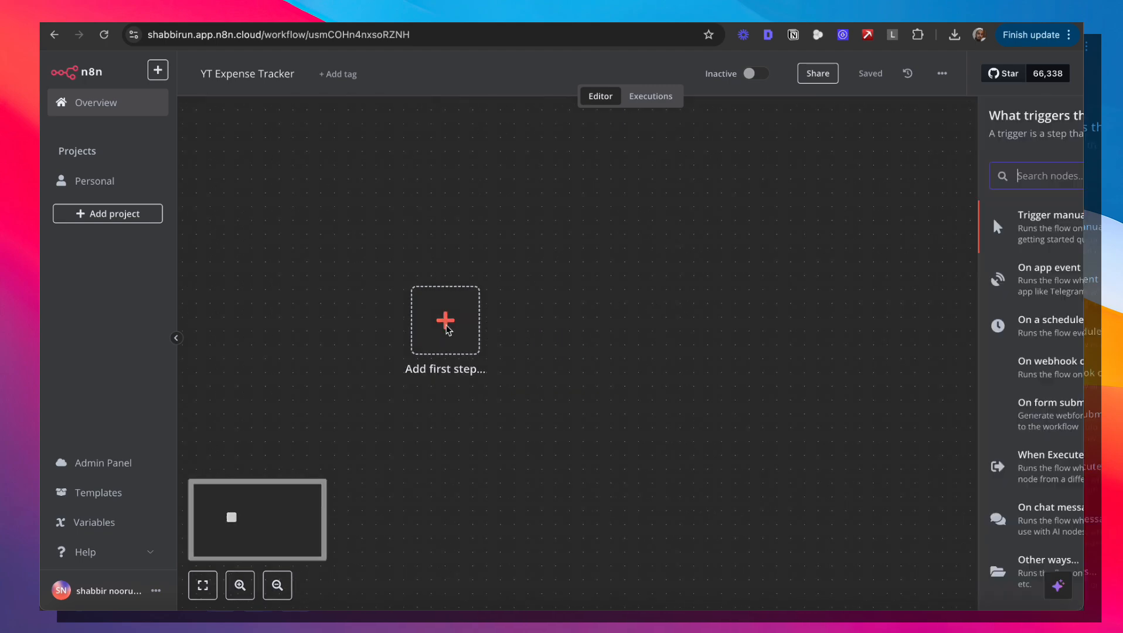
{"action": "type", "text": "c"}
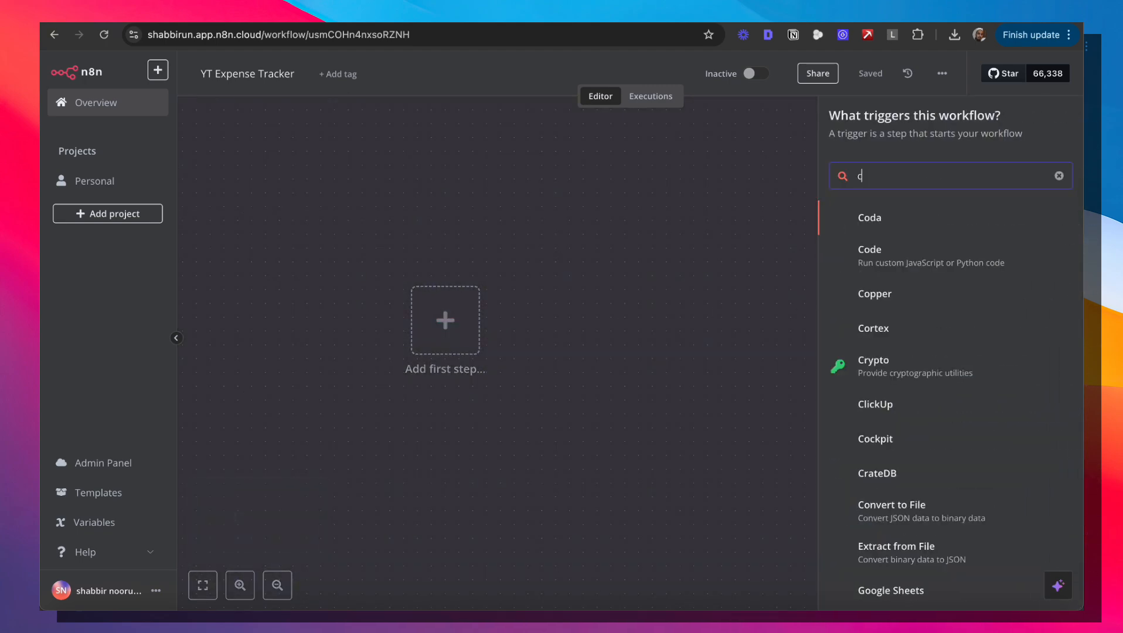
{"action": "type", "text": "hat"}
{"action": "left_click", "coordinate": [910, 221]}
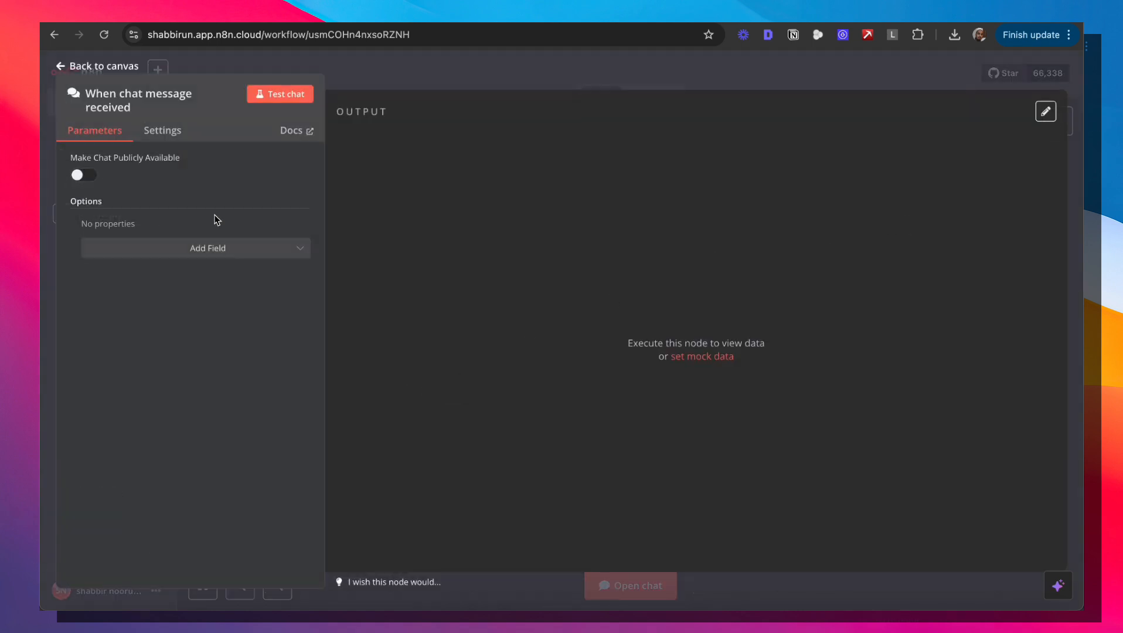
Test the chat trigger by sending the message "Hello".
{"action": "left_click", "coordinate": [258, 96]}
{"action": "type", "text": "Hel"}
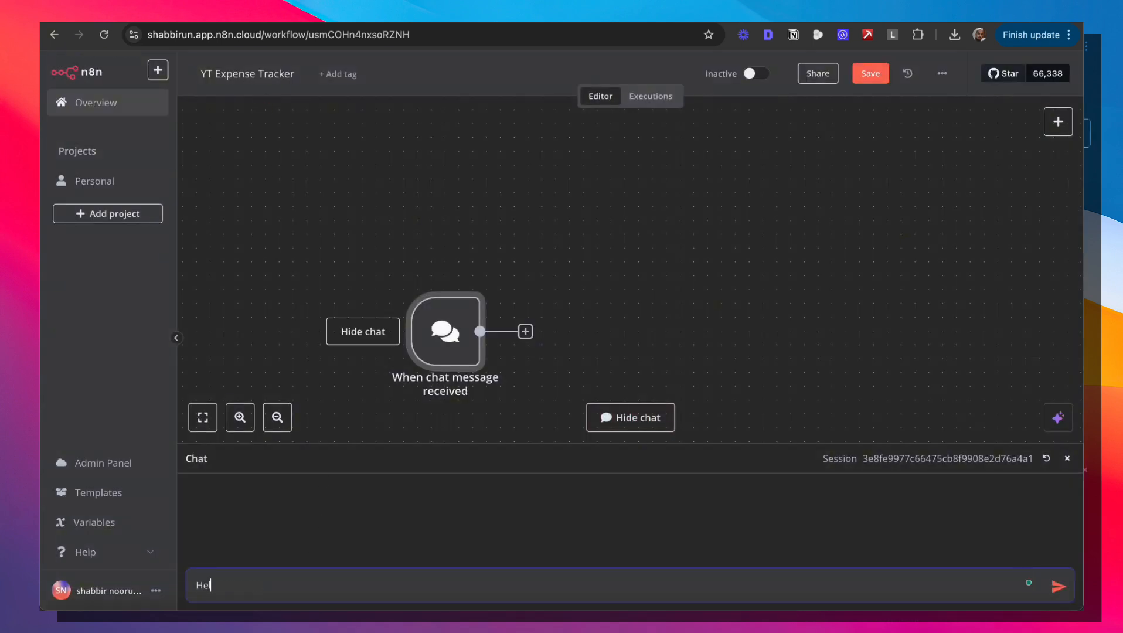
{"action": "type", "text": "lo"}
{"action": "key", "text": "Return"}
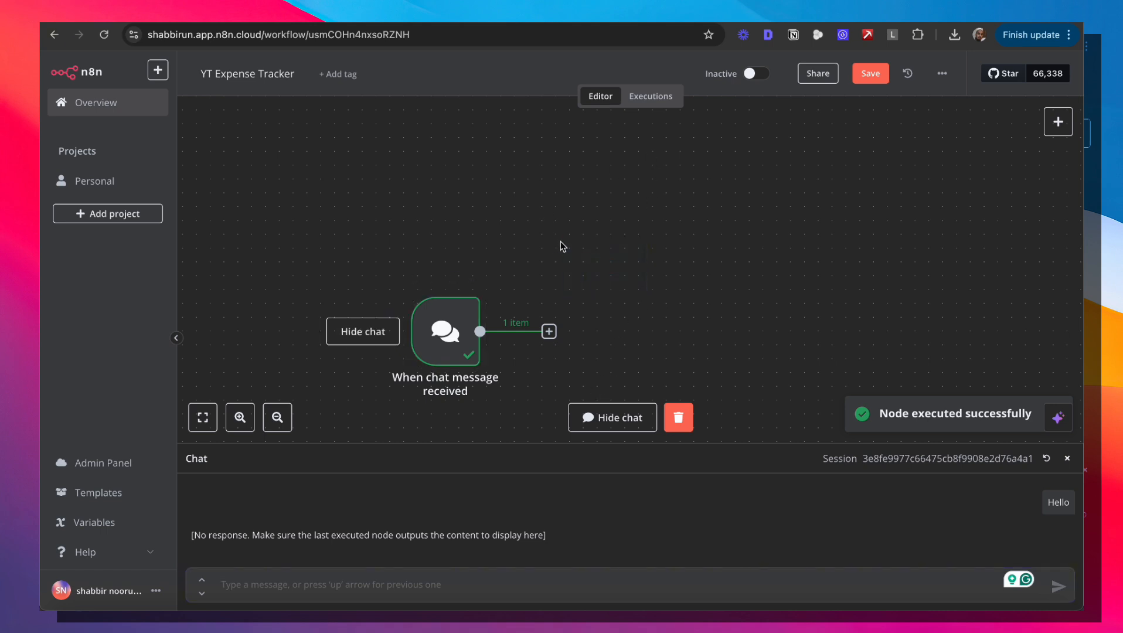
Add an AI Agent node from the Advanced AI nodes after the chat trigger.
{"action": "scroll", "coordinate": [580, 241], "scroll_direction": "down", "scroll_amount": 3}
{"action": "scroll", "coordinate": [580, 240], "scroll_direction": "right", "scroll_amount": 2}
{"action": "left_click", "coordinate": [480, 248]}
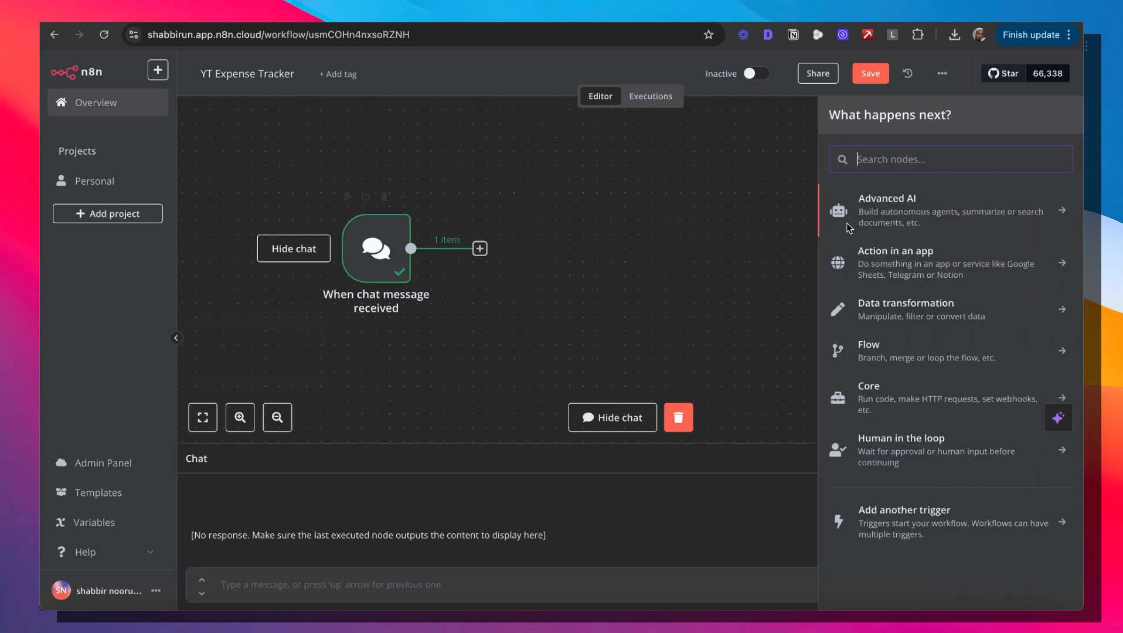
{"action": "left_click", "coordinate": [895, 214]}
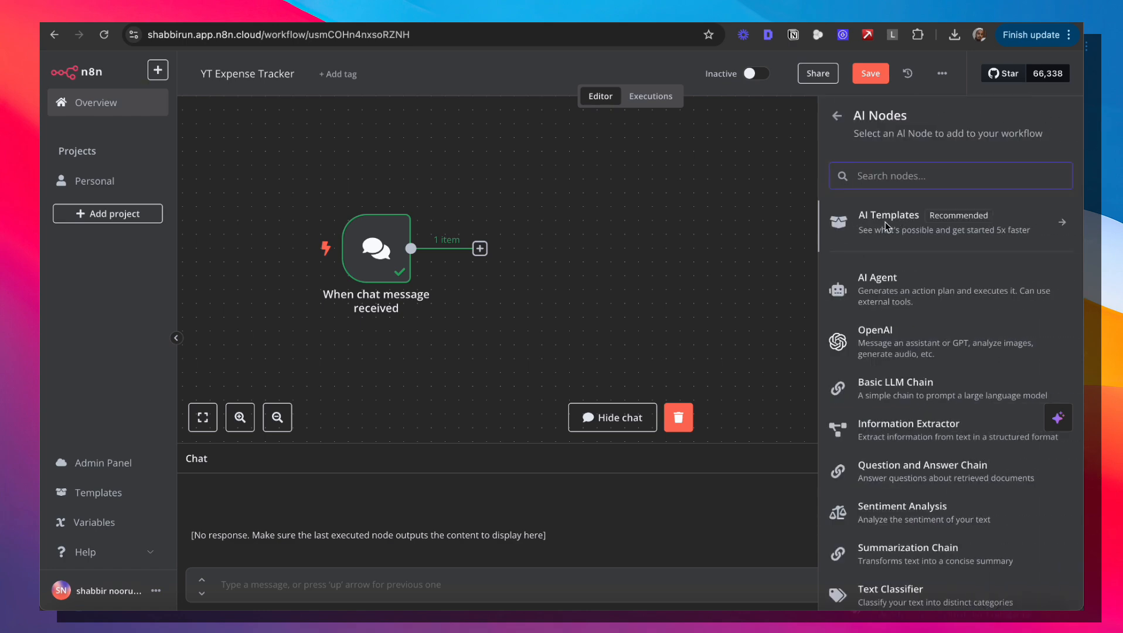
{"action": "left_click", "coordinate": [900, 288]}
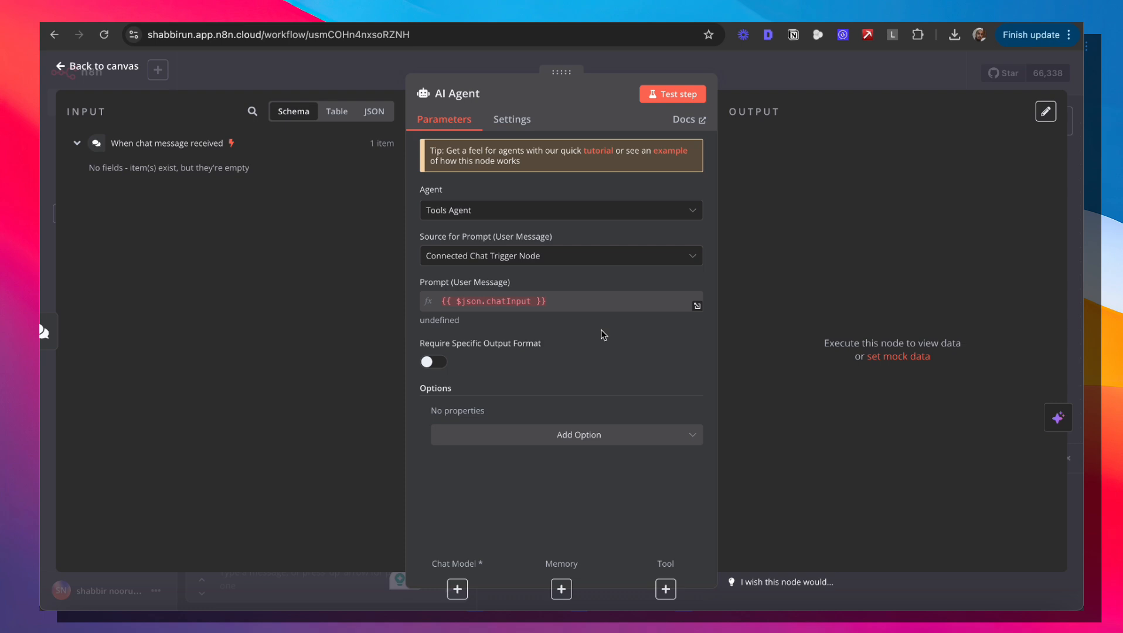
Add the System Message option to the AI Agent, switch it to Expression and clear its default text.
{"action": "left_click", "coordinate": [602, 441]}
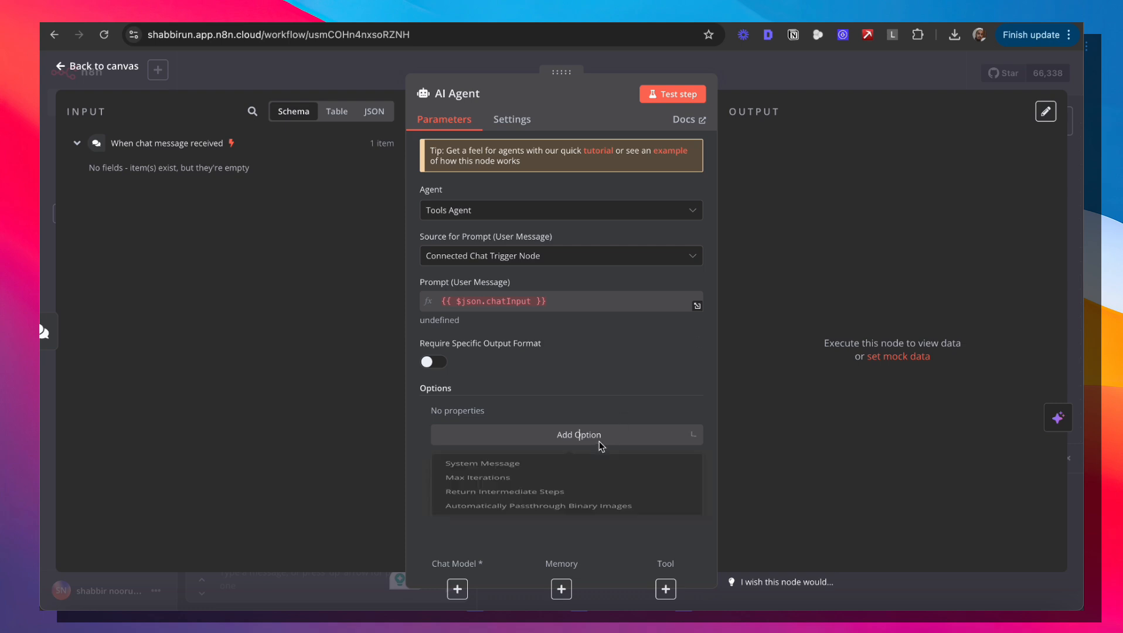
{"action": "left_click", "coordinate": [563, 470]}
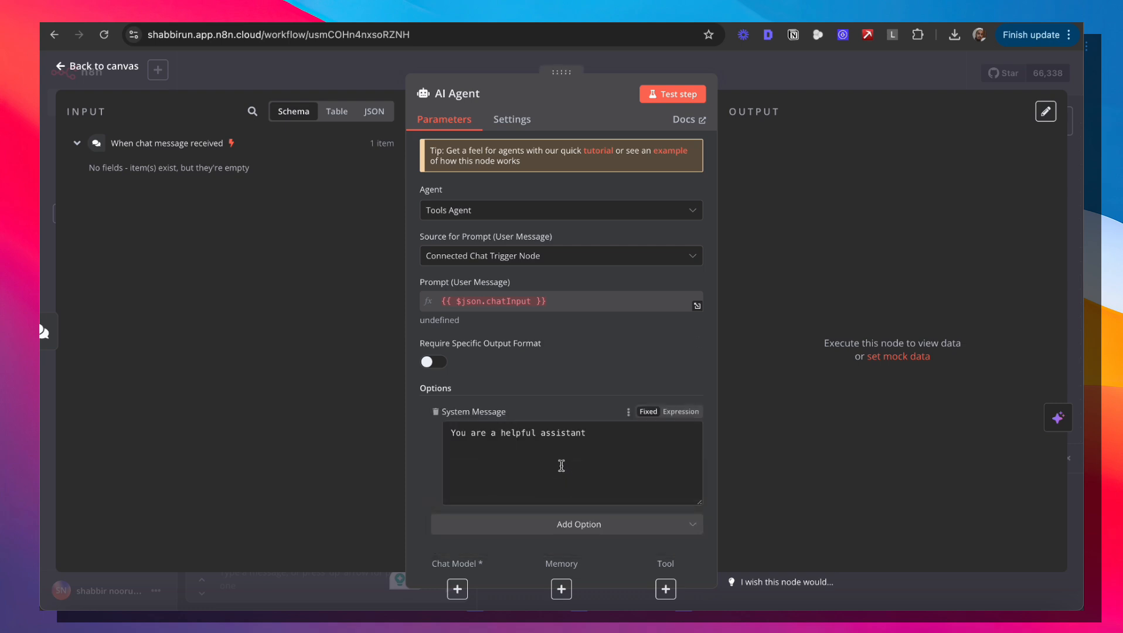
{"action": "left_click", "coordinate": [680, 405]}
{"action": "key", "text": "ctrl+a"}
{"action": "key", "text": "BackSpace"}
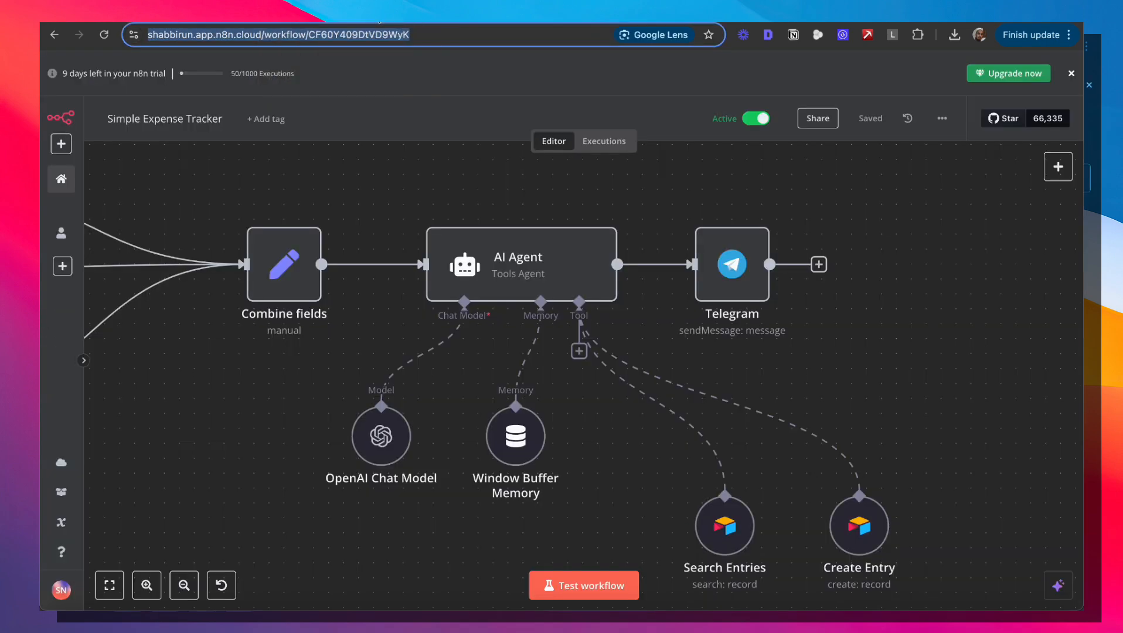
Copy the system message from the Simple Expense Tracker's AI Agent into the new AI Agent's empty System Message.
{"action": "double_click", "coordinate": [544, 270]}
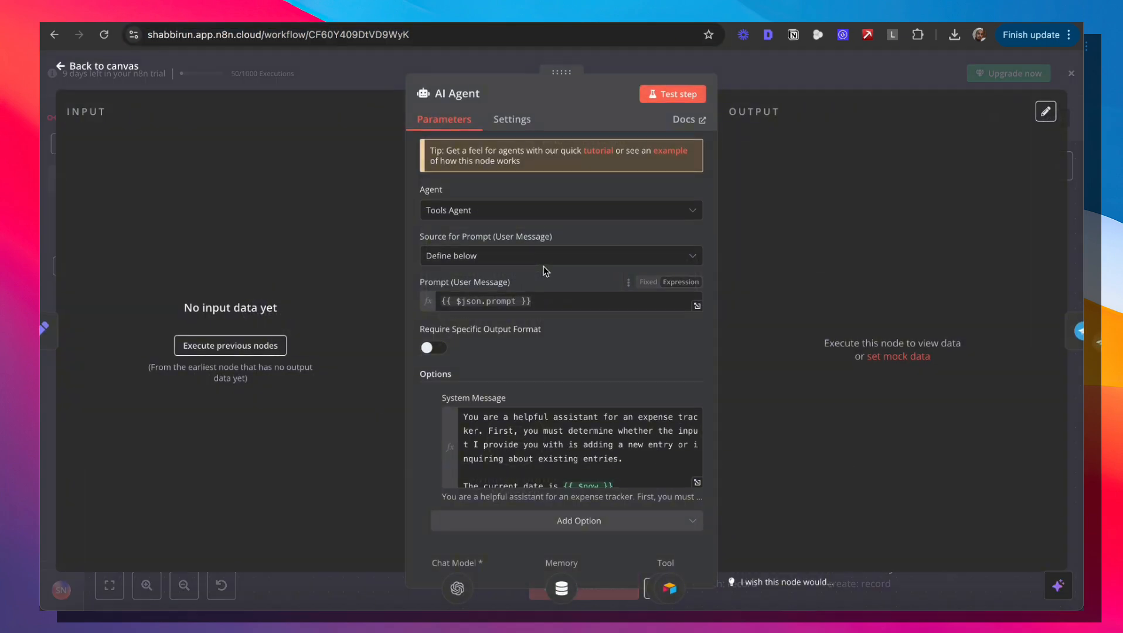
{"action": "left_click", "coordinate": [530, 422]}
{"action": "key", "text": "ctrl+a"}
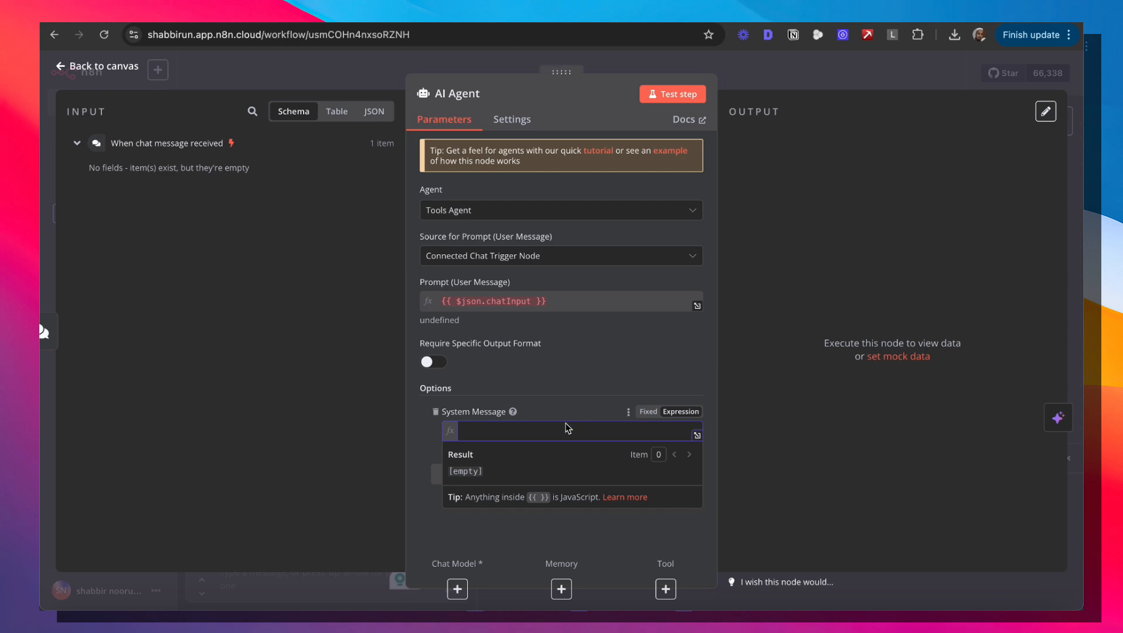
{"action": "key", "text": "ctrl+v"}
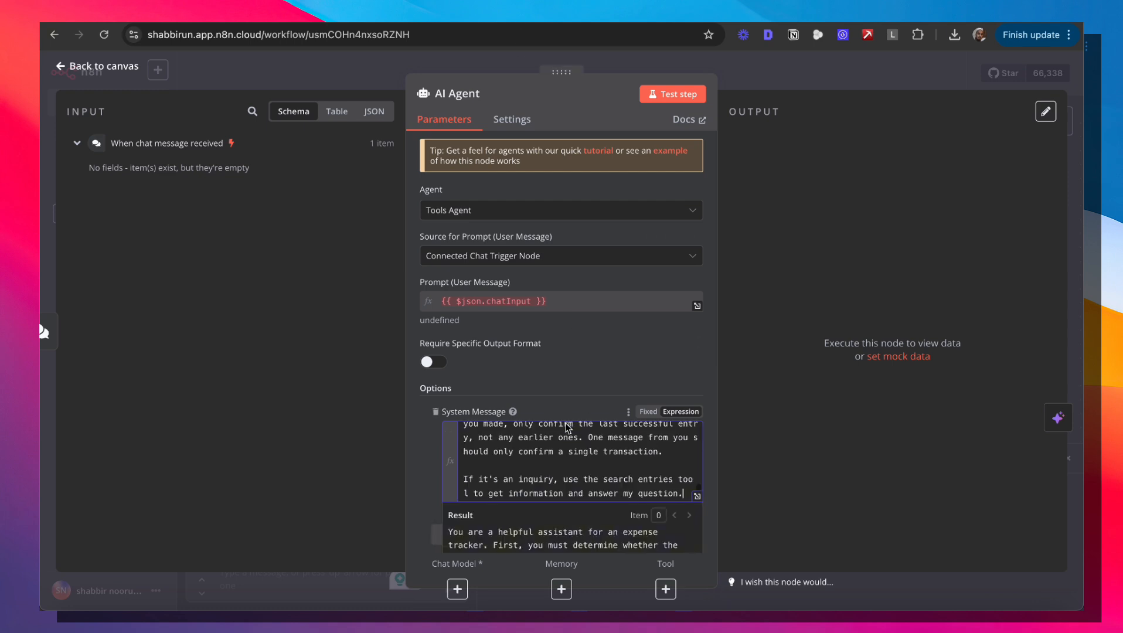
Review the AI Agent's system message, covering the current date, new-entry categories, scanned-invoice handling, confirmation and inquiry instructions.
{"action": "scroll", "coordinate": [567, 463], "scroll_direction": "up", "scroll_amount": 6}
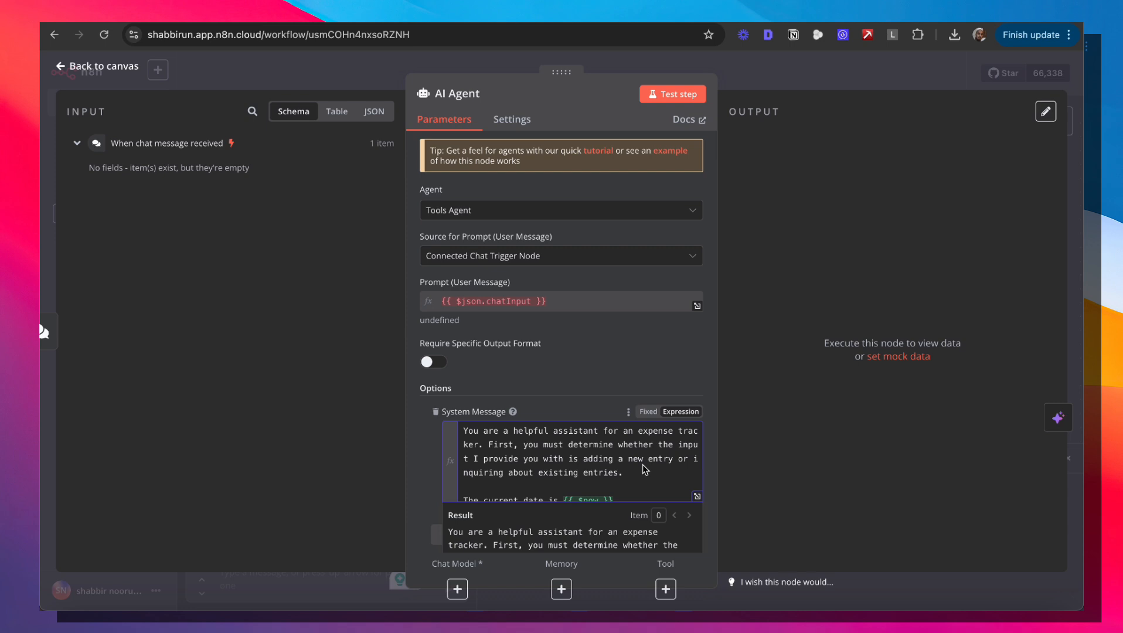
{"action": "scroll", "coordinate": [645, 469], "scroll_direction": "down", "scroll_amount": 2}
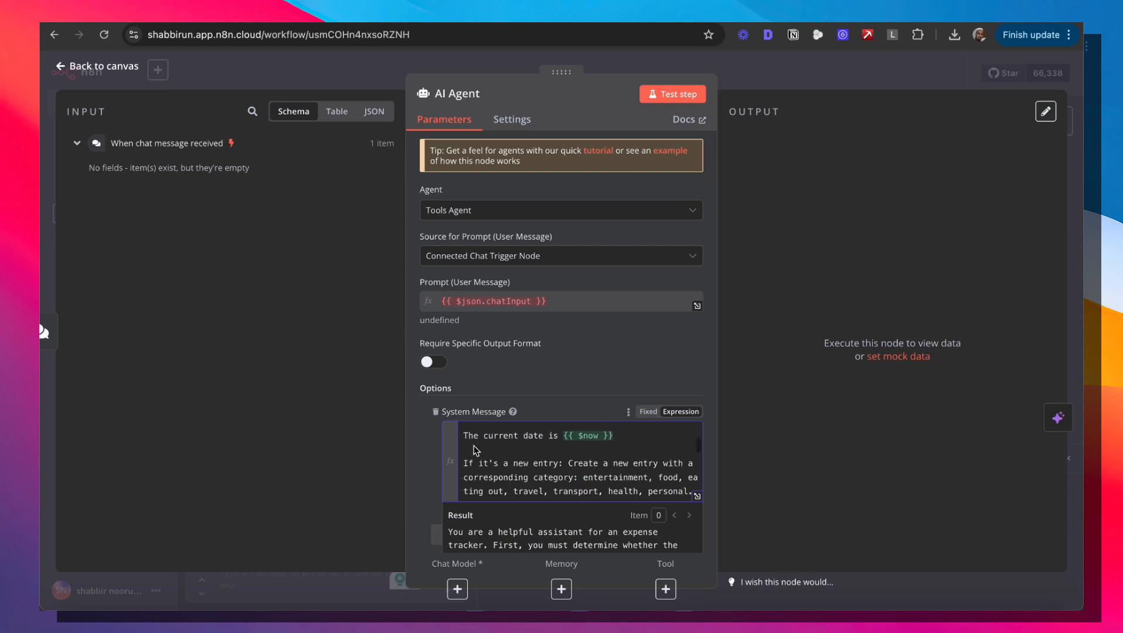
{"action": "scroll", "coordinate": [606, 453], "scroll_direction": "down", "scroll_amount": 3}
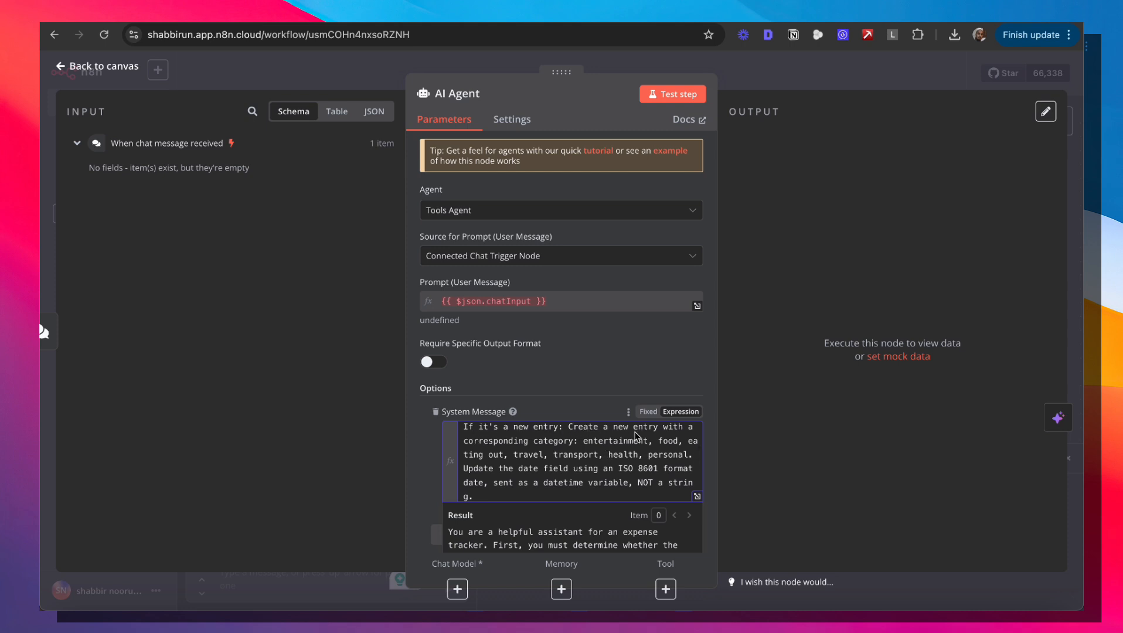
{"action": "double_click", "coordinate": [582, 443]}
{"action": "left_click_drag", "start_coordinate": [585, 446], "coordinate": [691, 463]}
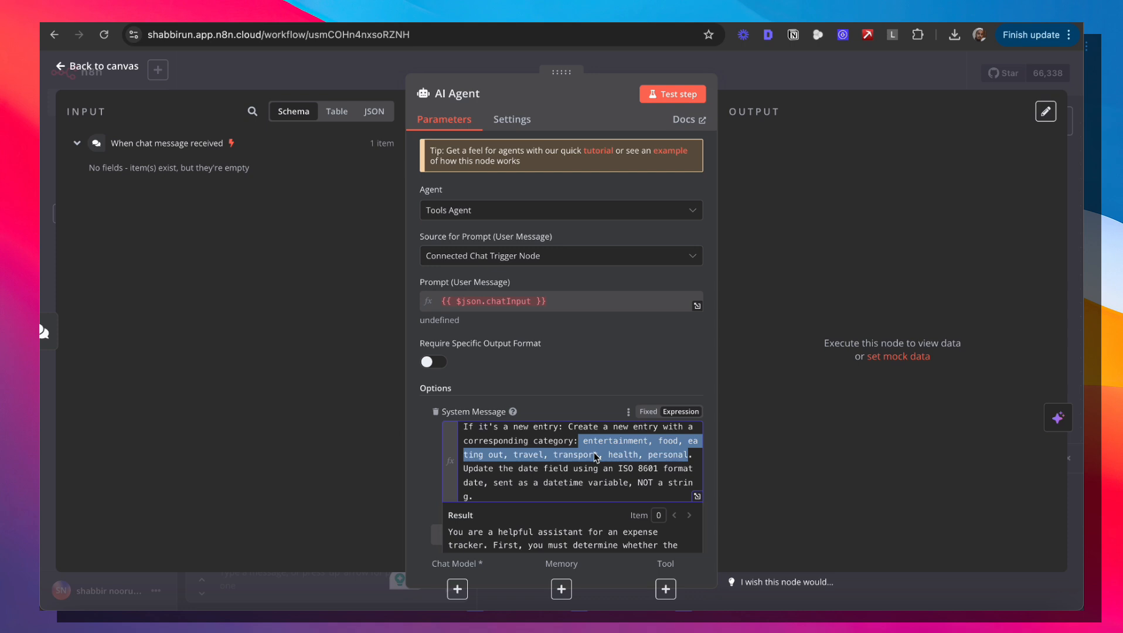
{"action": "scroll", "coordinate": [466, 452], "scroll_direction": "down", "scroll_amount": 2}
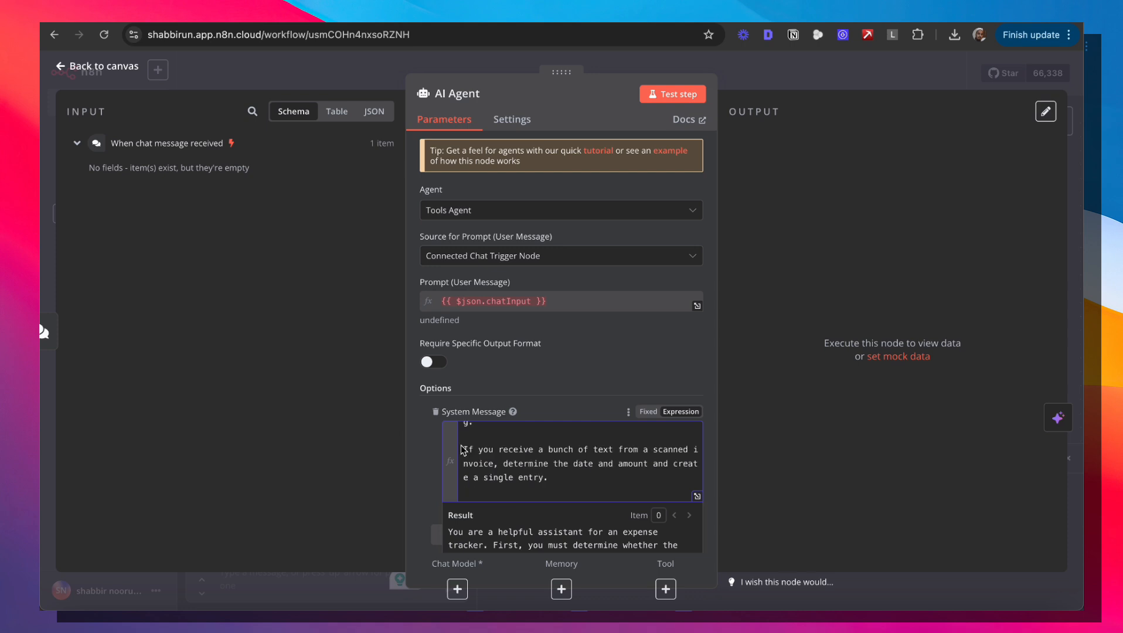
{"action": "left_click_drag", "start_coordinate": [466, 453], "coordinate": [551, 481]}
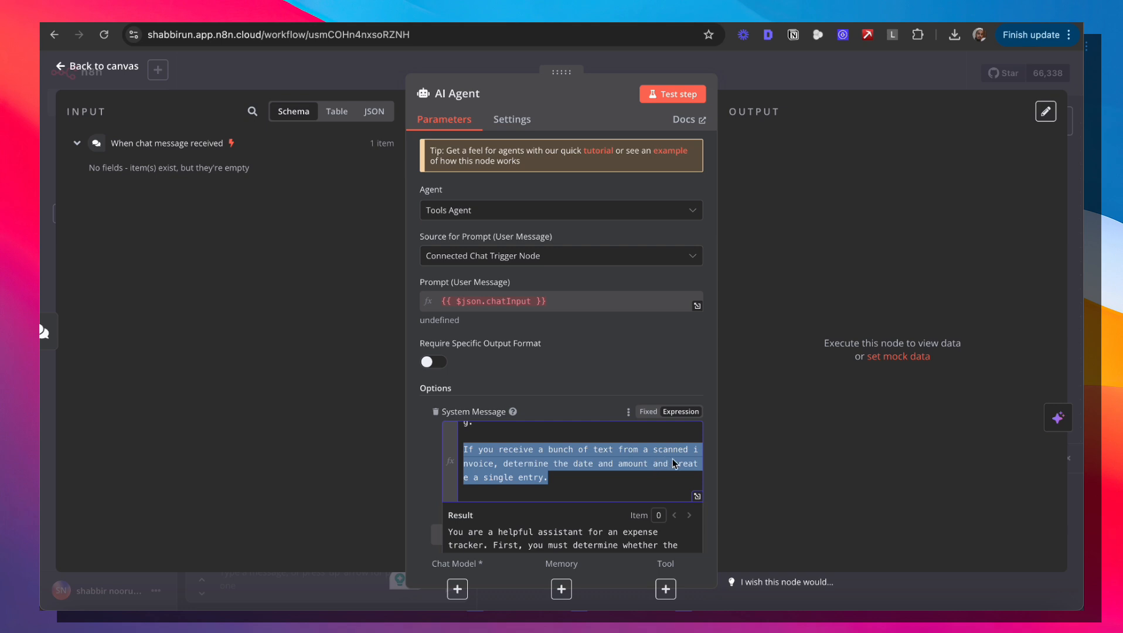
{"action": "left_click", "coordinate": [607, 485]}
{"action": "scroll", "coordinate": [606, 486], "scroll_direction": "down", "scroll_amount": 2}
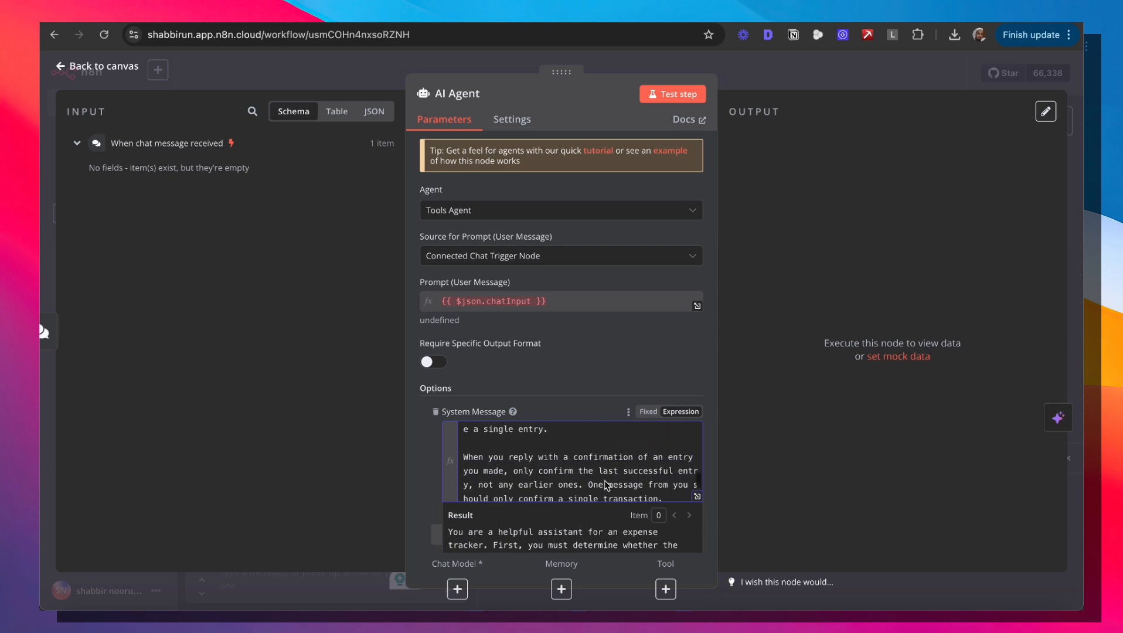
{"action": "scroll", "coordinate": [607, 485], "scroll_direction": "down", "scroll_amount": 2}
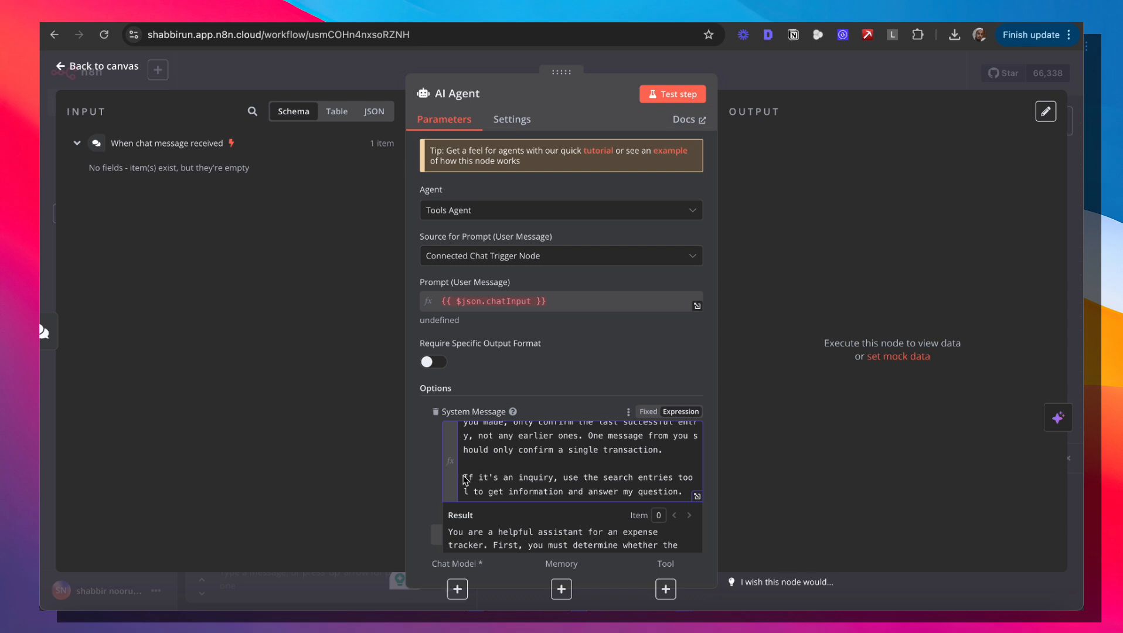
{"action": "left_click_drag", "start_coordinate": [465, 479], "coordinate": [558, 482]}
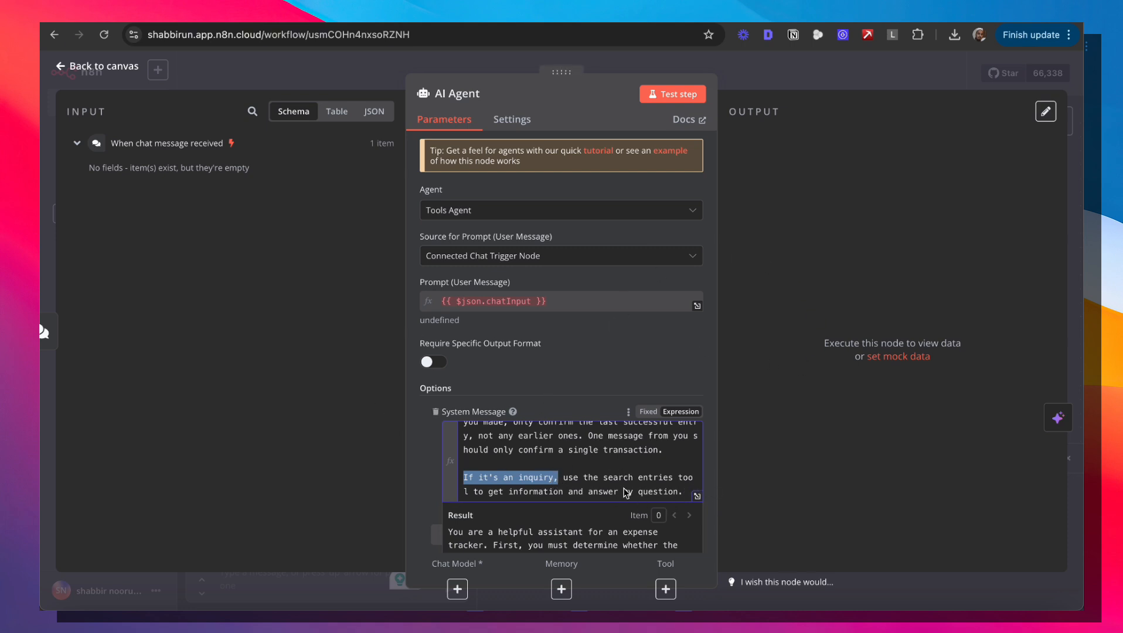
{"action": "left_click", "coordinate": [807, 66]}
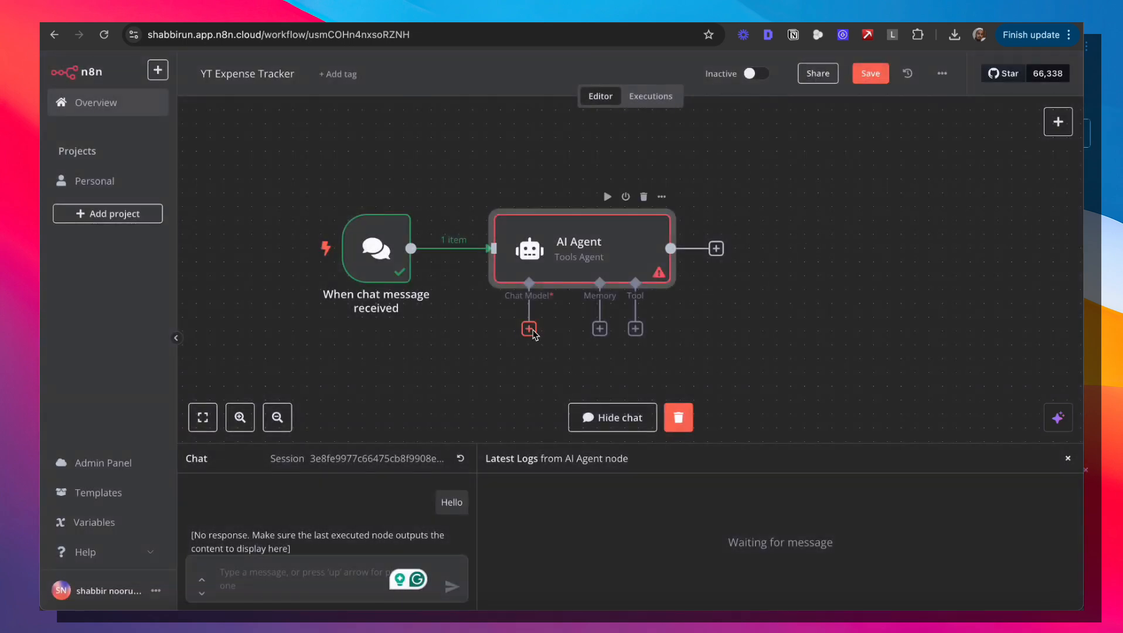
Attach an OpenAI Chat Model to the AI Agent and check its OpenAi account credential.
{"action": "left_click", "coordinate": [529, 328]}
{"action": "type", "text": "c"}
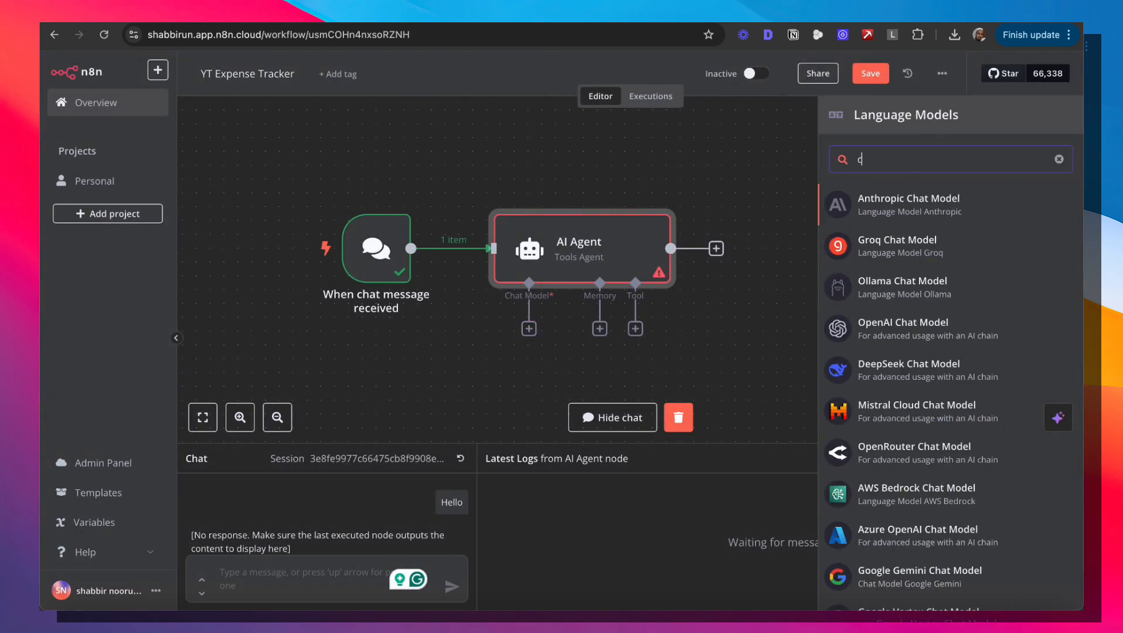
{"action": "type", "text": "pen"}
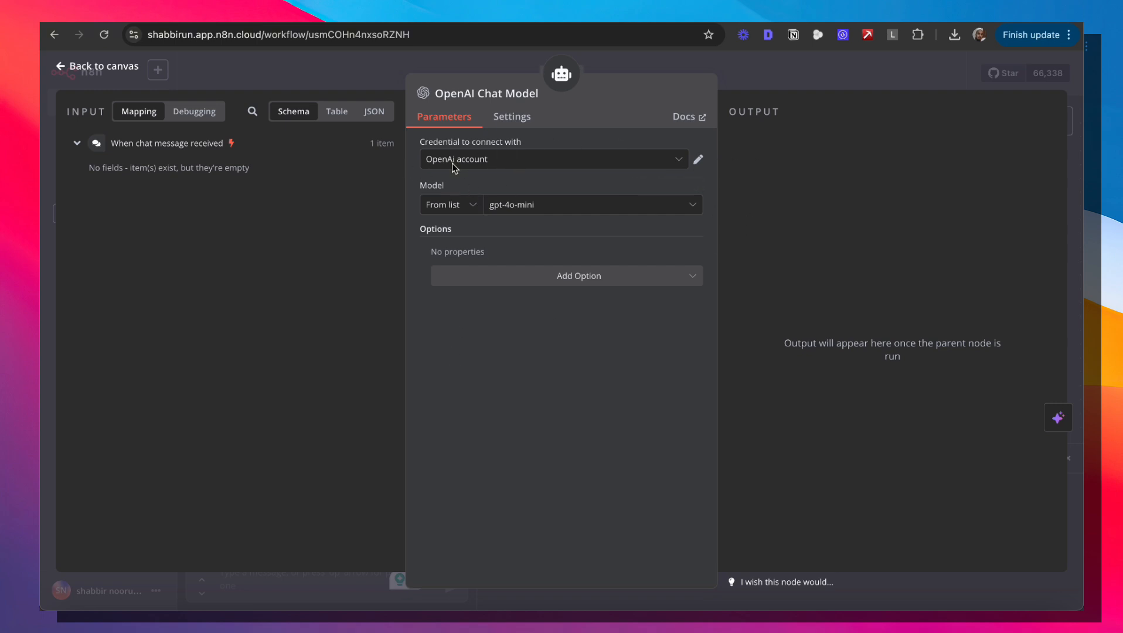
{"action": "left_click", "coordinate": [698, 159]}
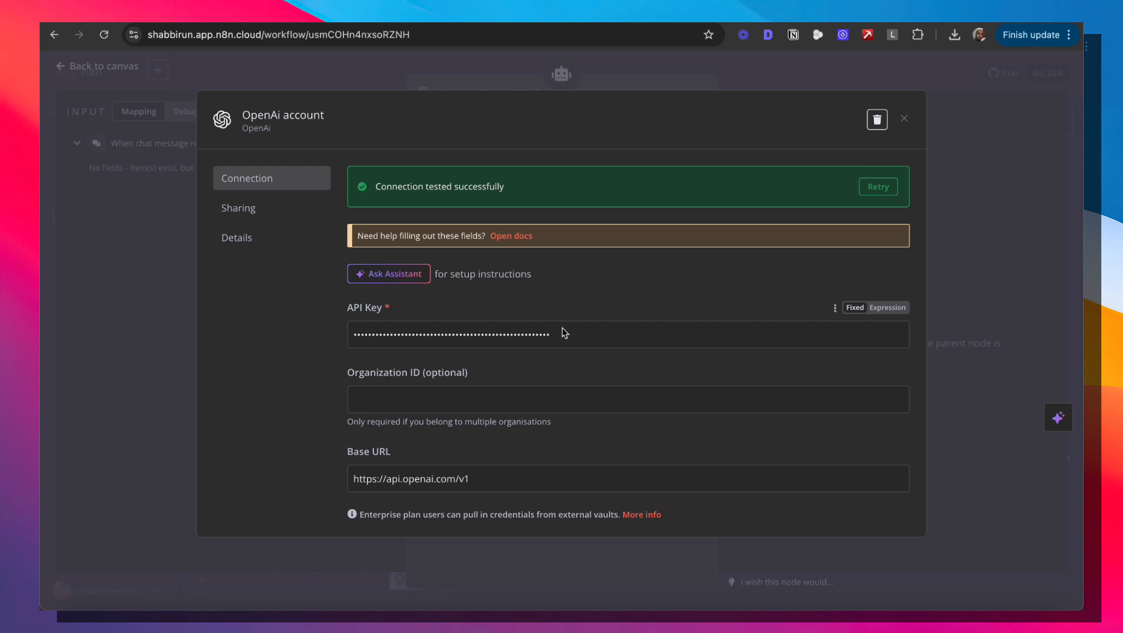
{"action": "left_click", "coordinate": [906, 119]}
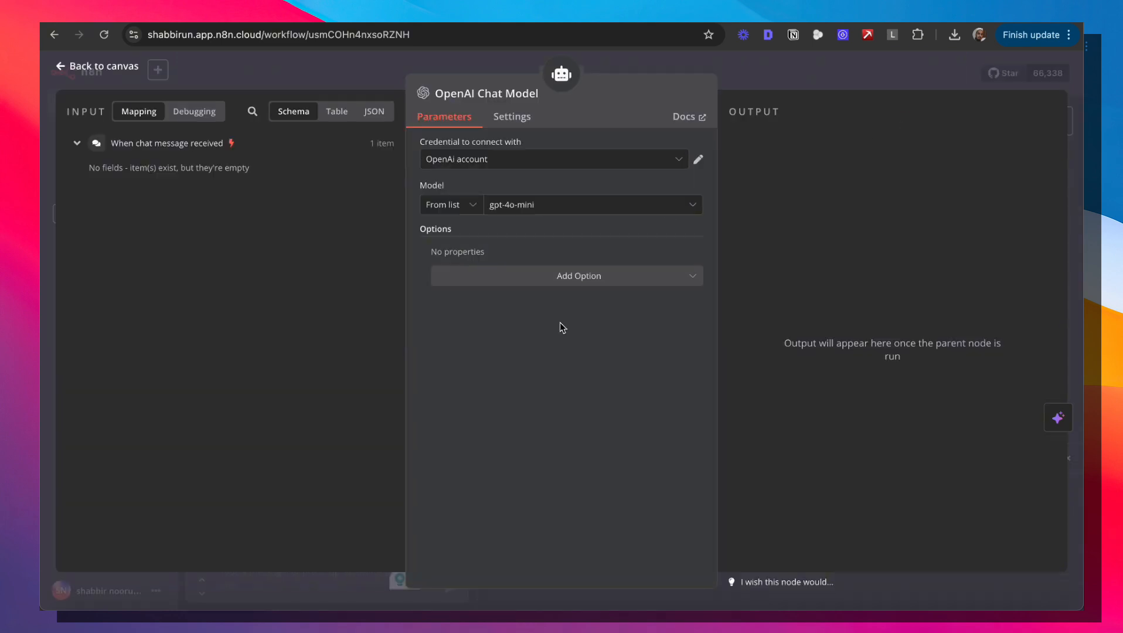
Set the OpenAI Chat Model's model to gpt-4o and place its node below and between the chat trigger and AI Agent.
{"action": "left_click", "coordinate": [551, 211]}
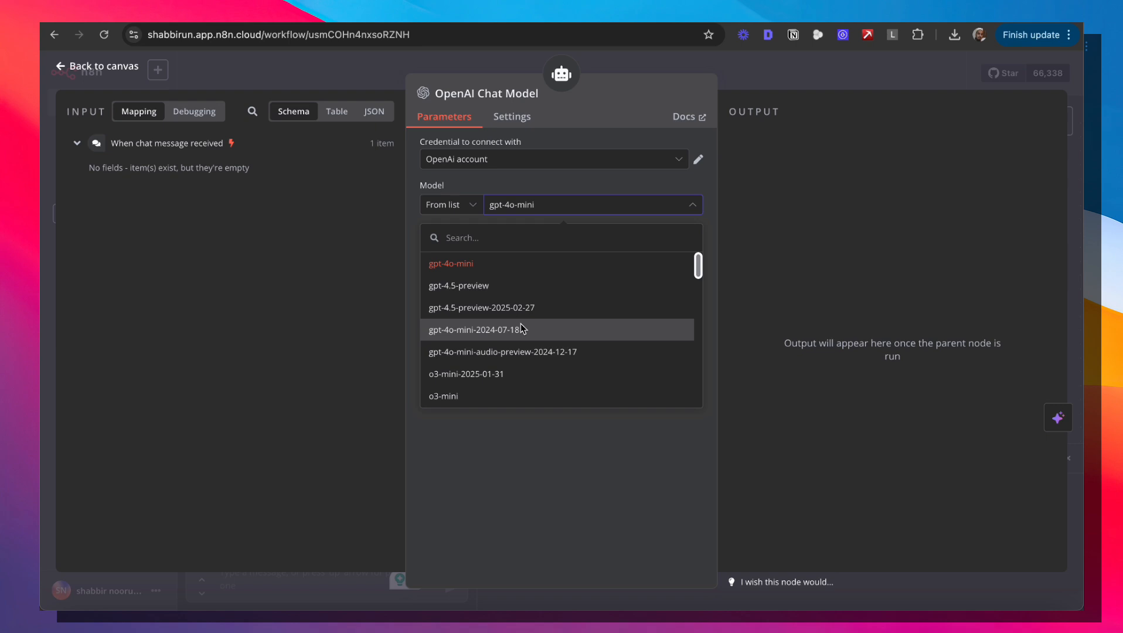
{"action": "scroll", "coordinate": [520, 324], "scroll_direction": "down", "scroll_amount": 5}
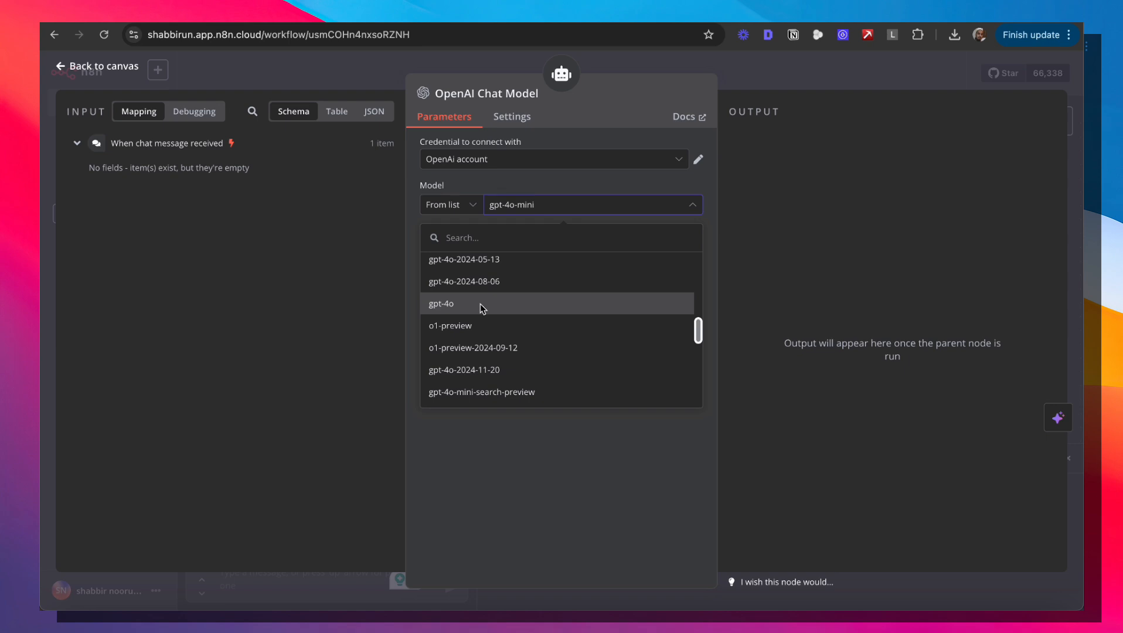
{"action": "left_click", "coordinate": [480, 303]}
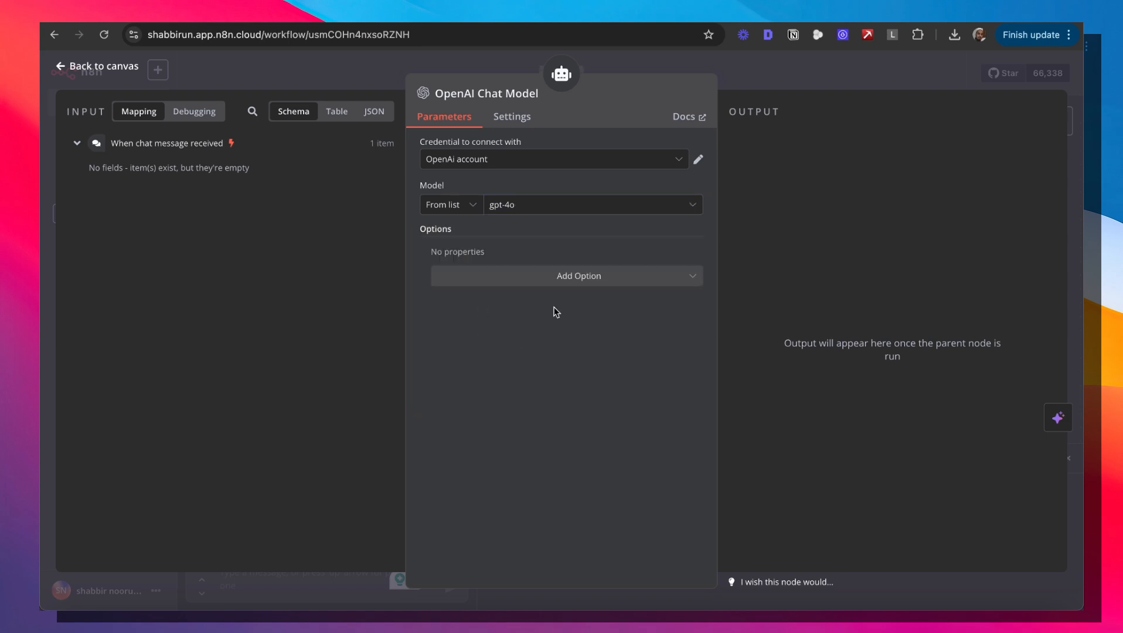
{"action": "left_click", "coordinate": [785, 77]}
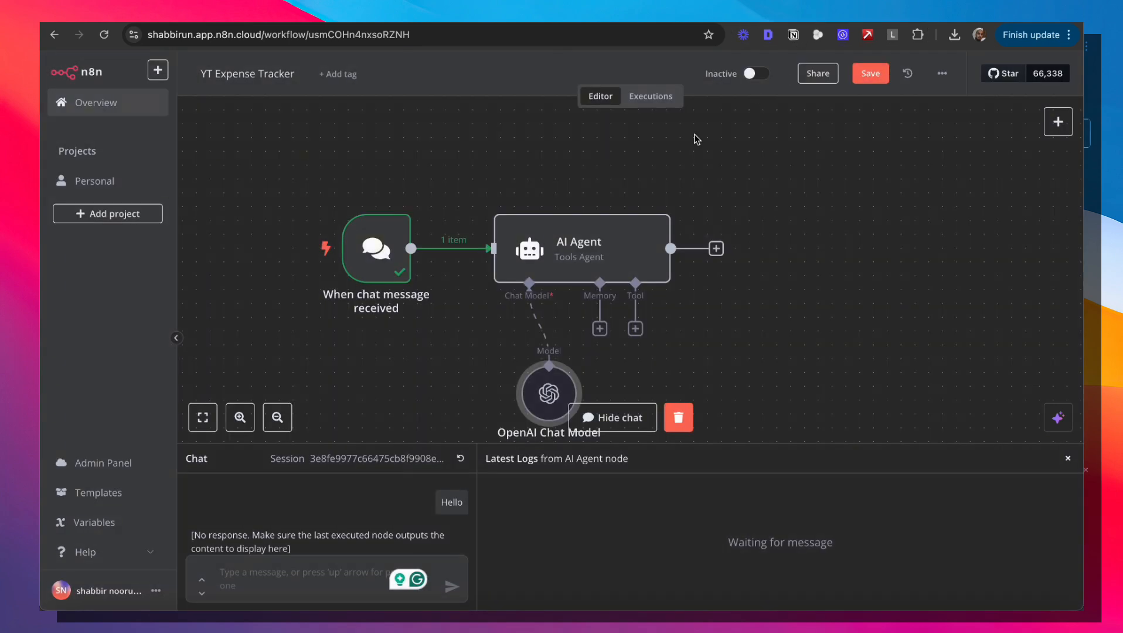
{"action": "left_click_drag", "start_coordinate": [544, 411], "coordinate": [442, 399]}
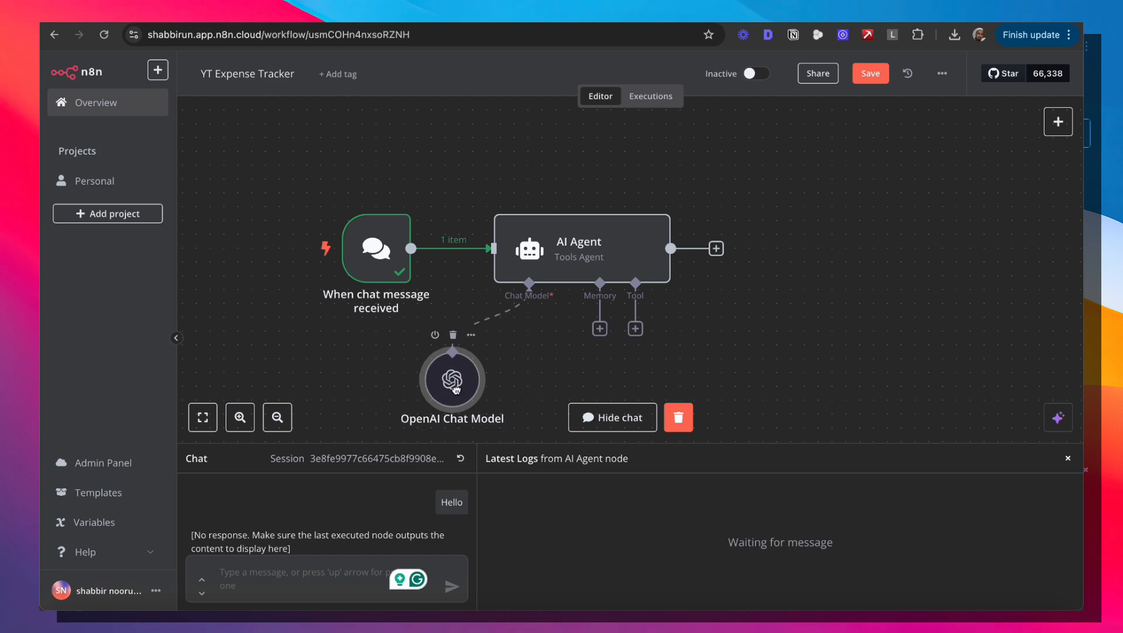
Attach a Window Buffer Memory node to the AI Agent's memory input.
{"action": "left_click", "coordinate": [600, 329]}
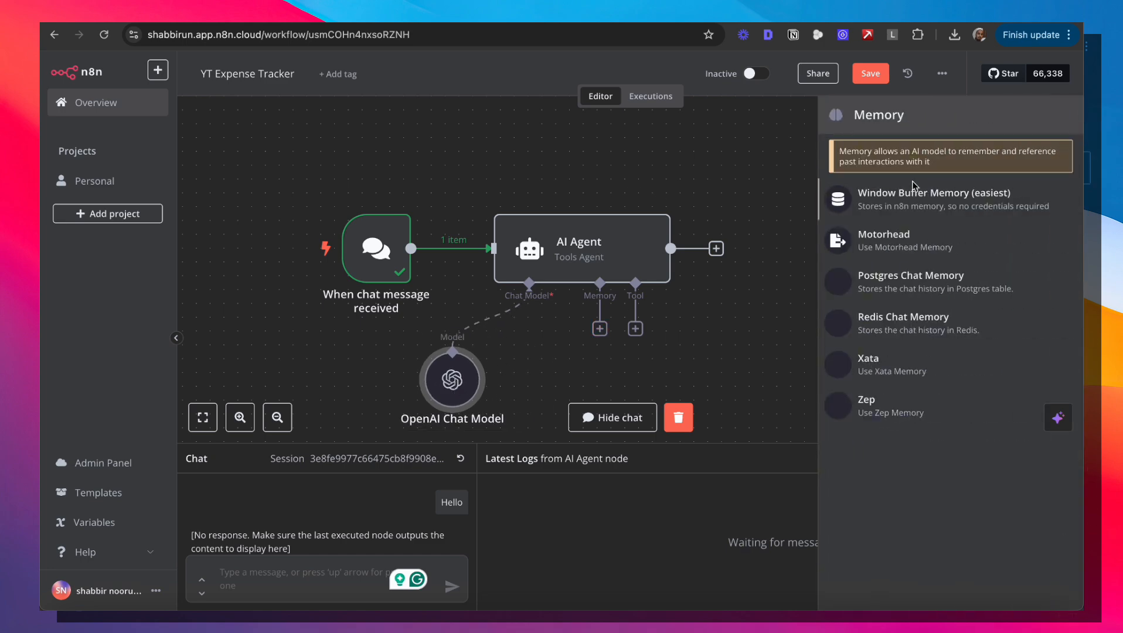
{"action": "left_click", "coordinate": [908, 204]}
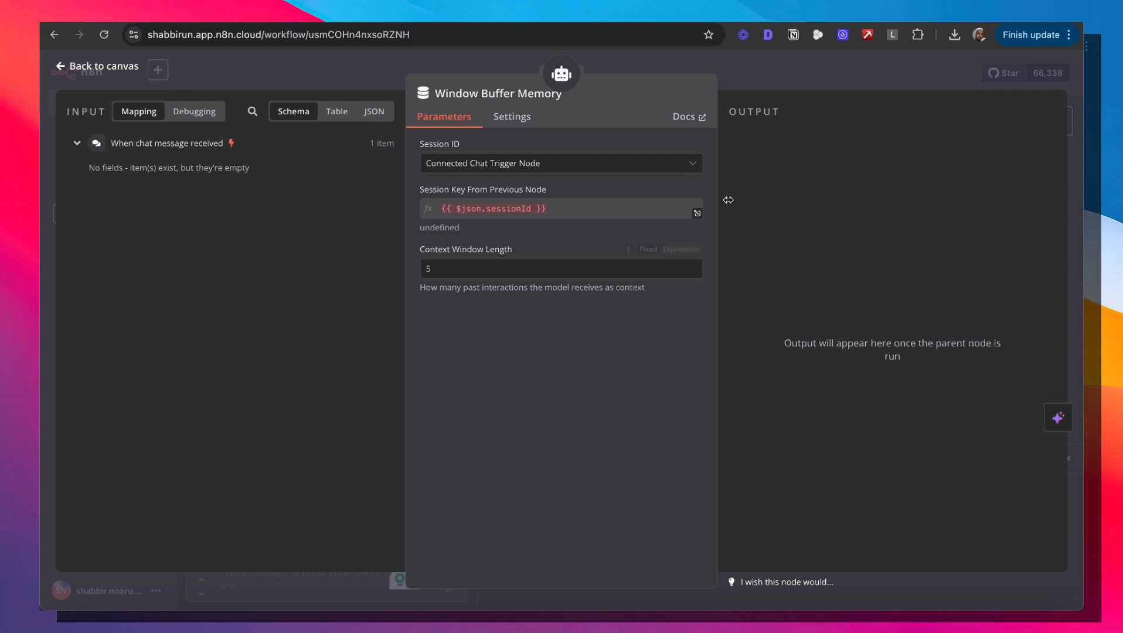
{"action": "left_click", "coordinate": [791, 84]}
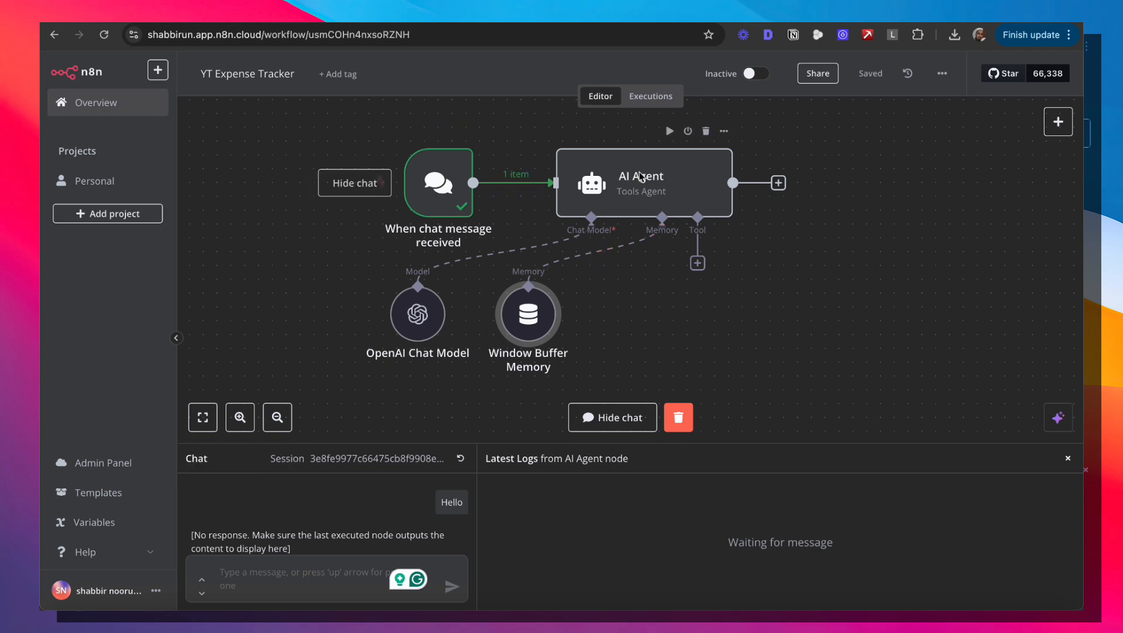
Test the AI Agent with its chat model and memory by sending the chat message "Hello".
{"action": "double_click", "coordinate": [627, 185]}
{"action": "left_click", "coordinate": [669, 96]}
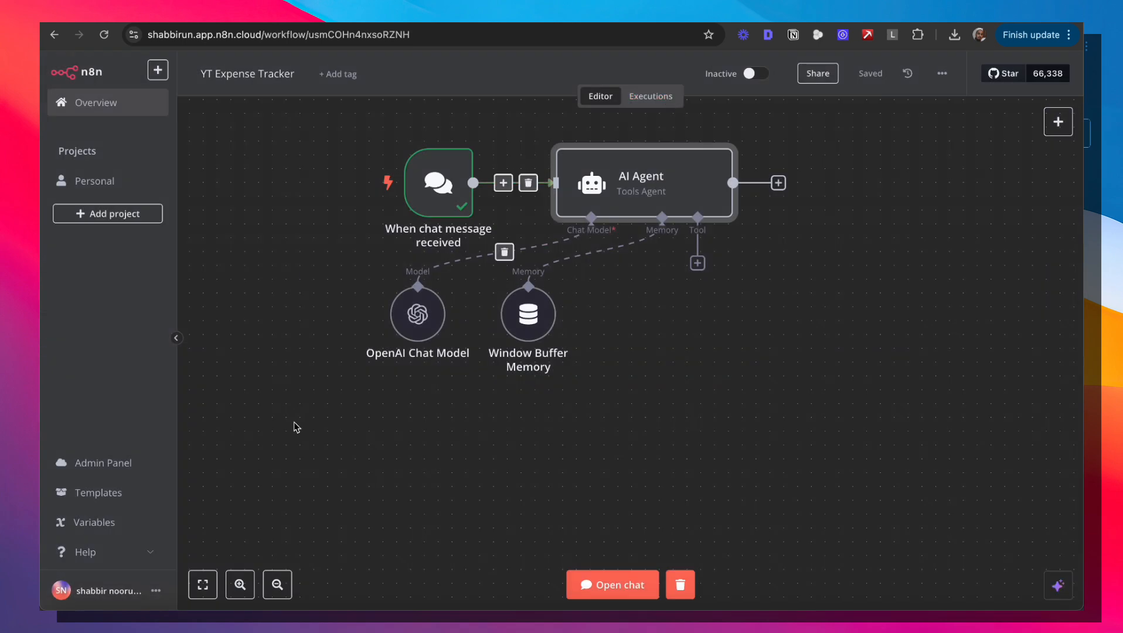
{"action": "left_click", "coordinate": [595, 584]}
{"action": "type", "text": "Hello"}
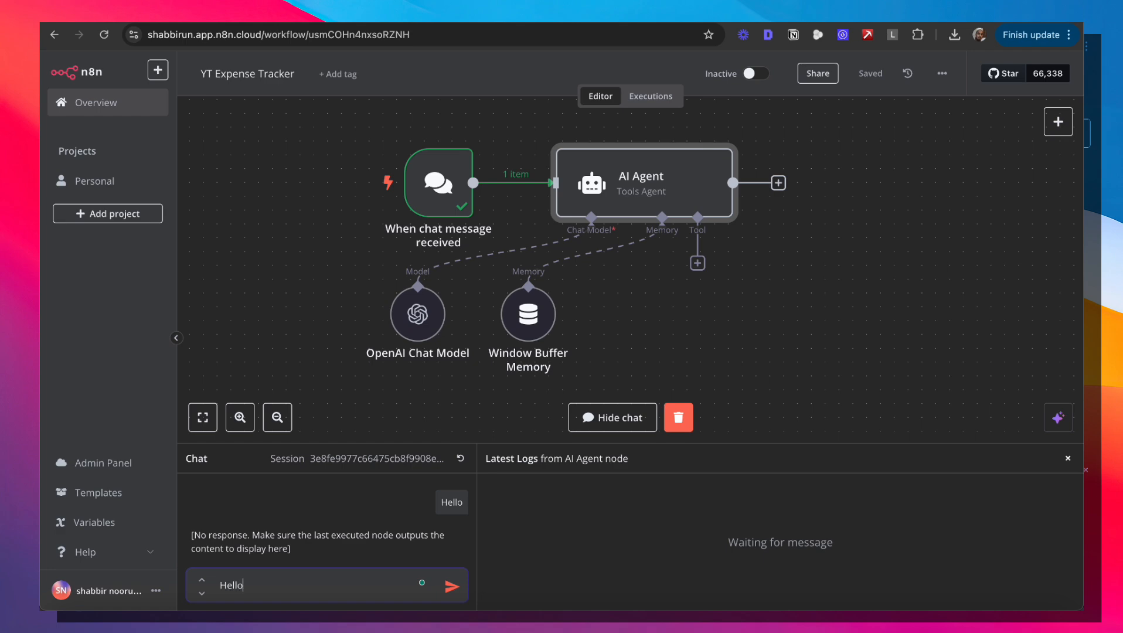
{"action": "key", "text": "Return"}
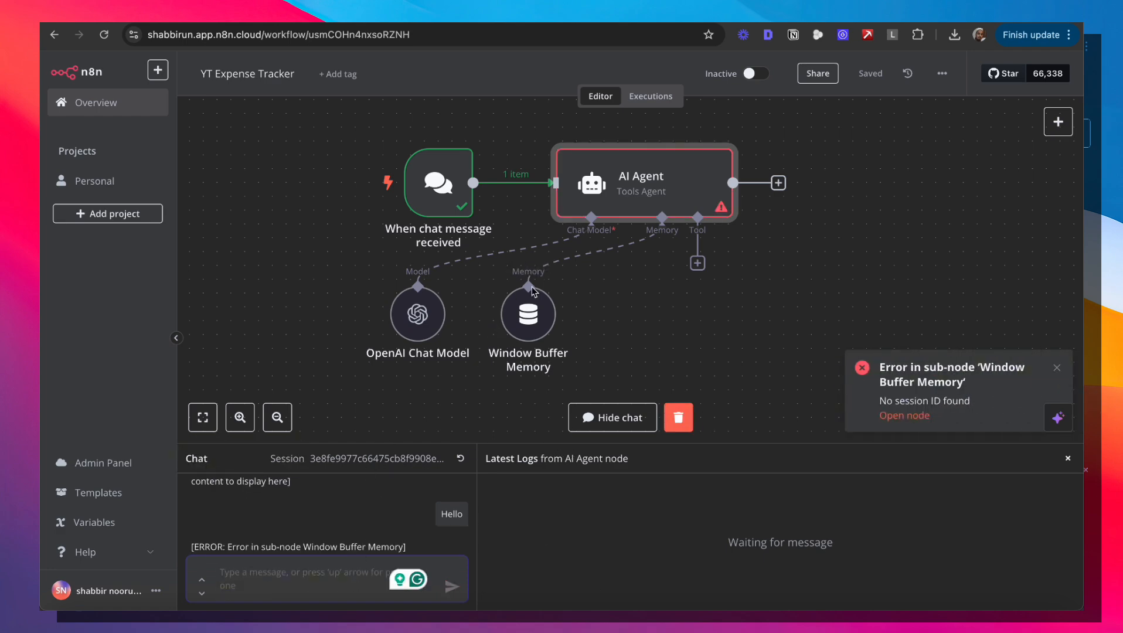
Inspect the AI Agent's parameters and delete the attached Window Buffer Memory node.
{"action": "double_click", "coordinate": [648, 189]}
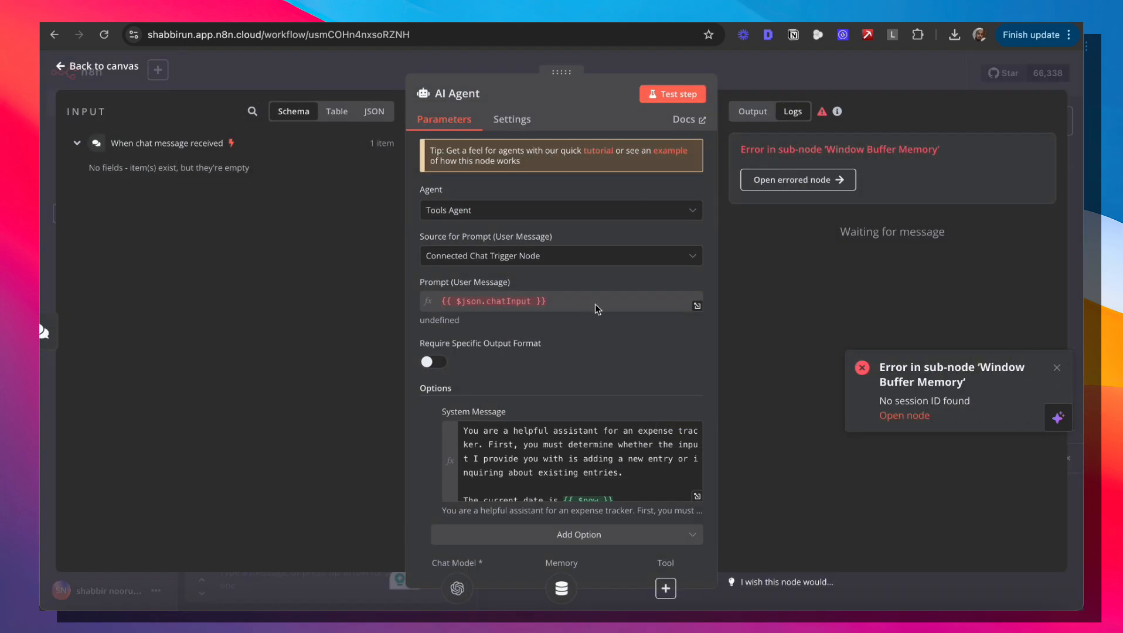
{"action": "scroll", "coordinate": [533, 313], "scroll_direction": "down", "scroll_amount": 1}
{"action": "scroll", "coordinate": [533, 313], "scroll_direction": "up", "scroll_amount": 1}
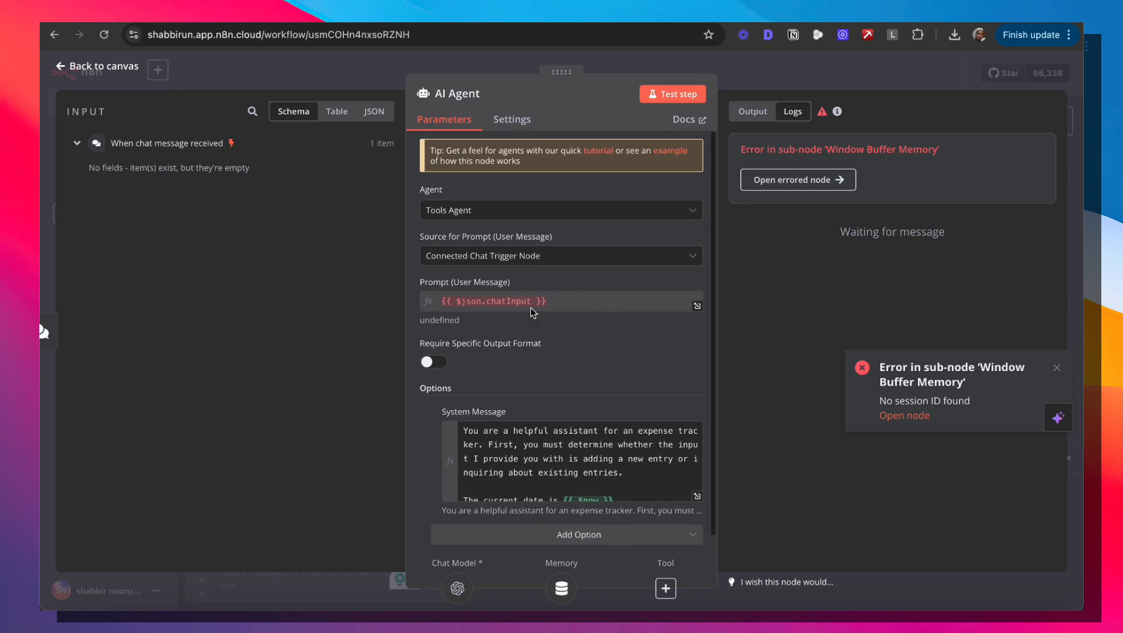
{"action": "left_click", "coordinate": [819, 75]}
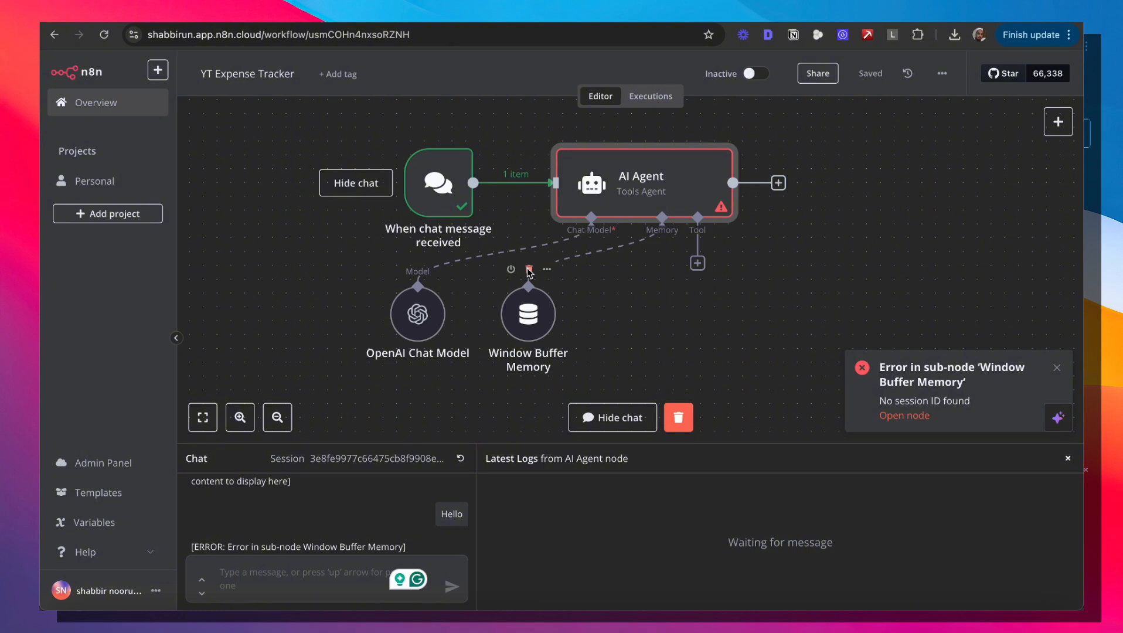
{"action": "left_click", "coordinate": [529, 270]}
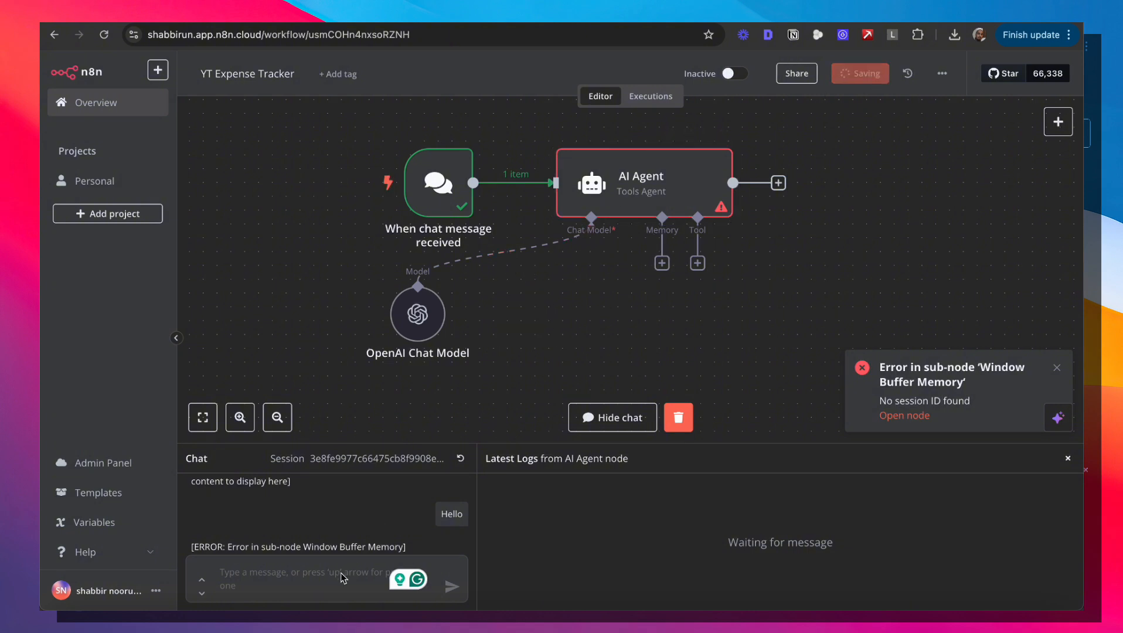
Send "Hello" in the chat to run the AI Agent without a memory node.
{"action": "type", "text": "Hel"}
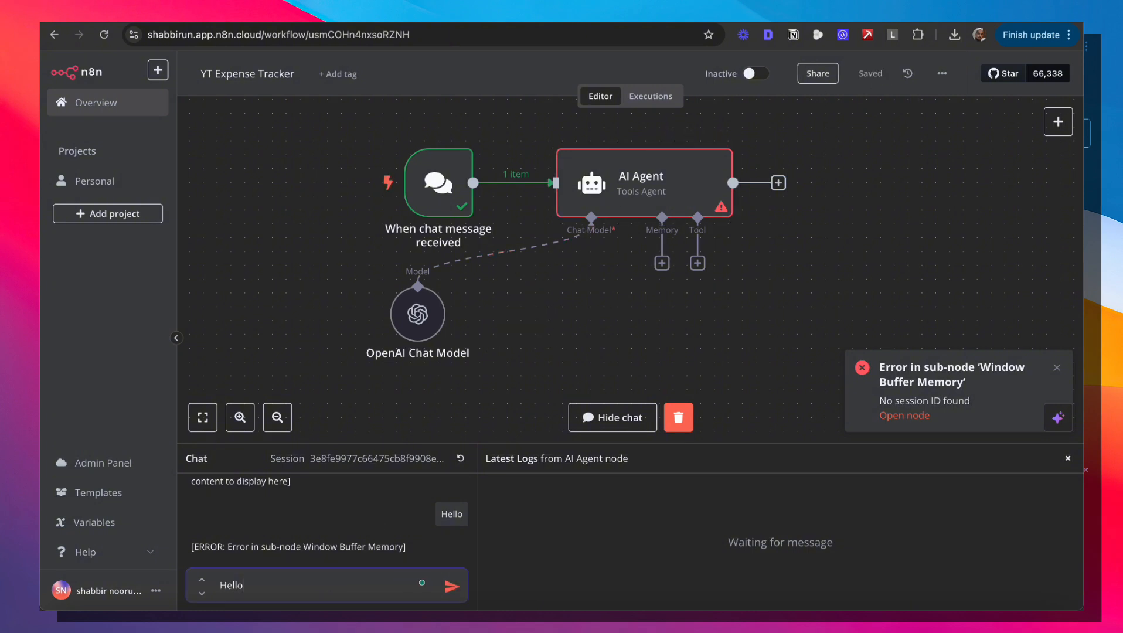
{"action": "type", "text": "lo"}
{"action": "key", "text": "Return"}
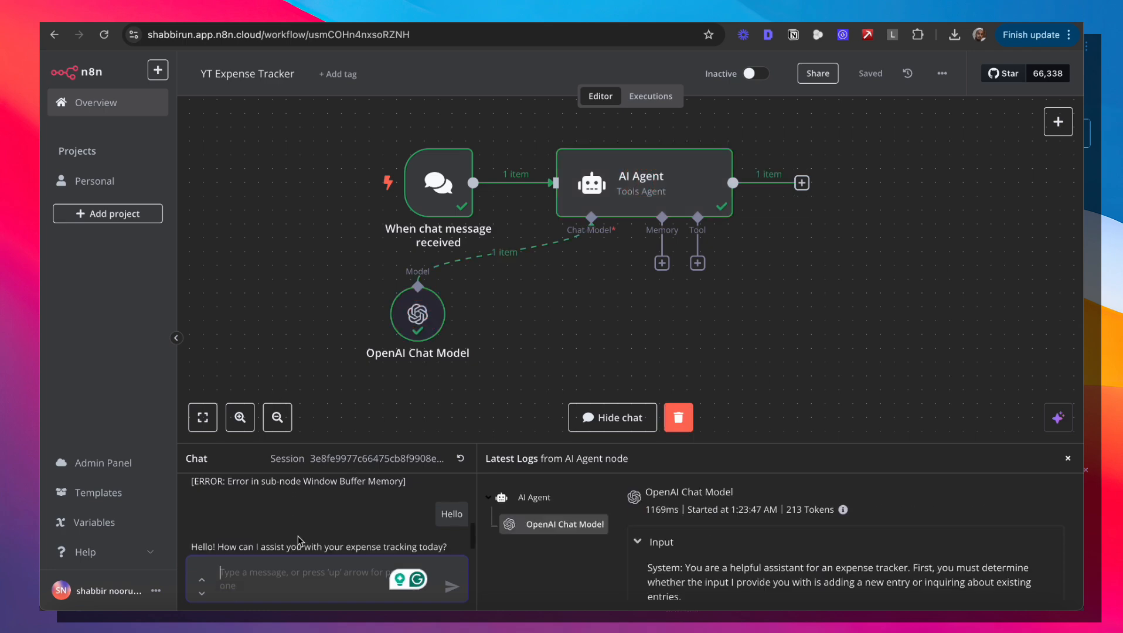
Attach a new Window Buffer Memory node to the AI Agent and place it beside the OpenAI Chat Model node.
{"action": "left_click", "coordinate": [663, 263]}
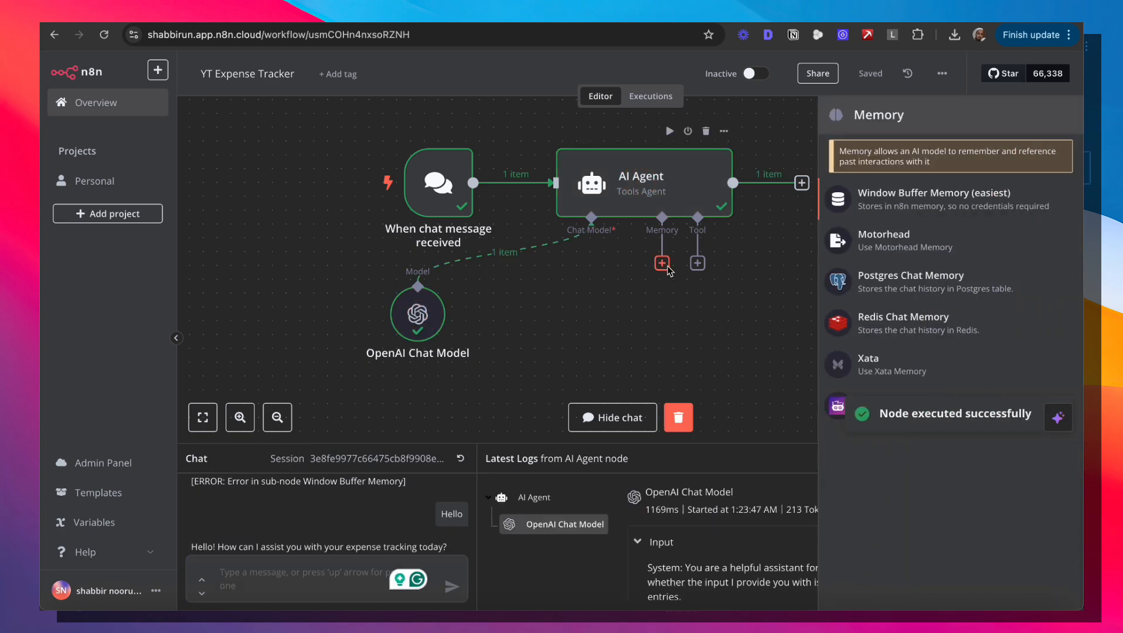
{"action": "left_click", "coordinate": [945, 202]}
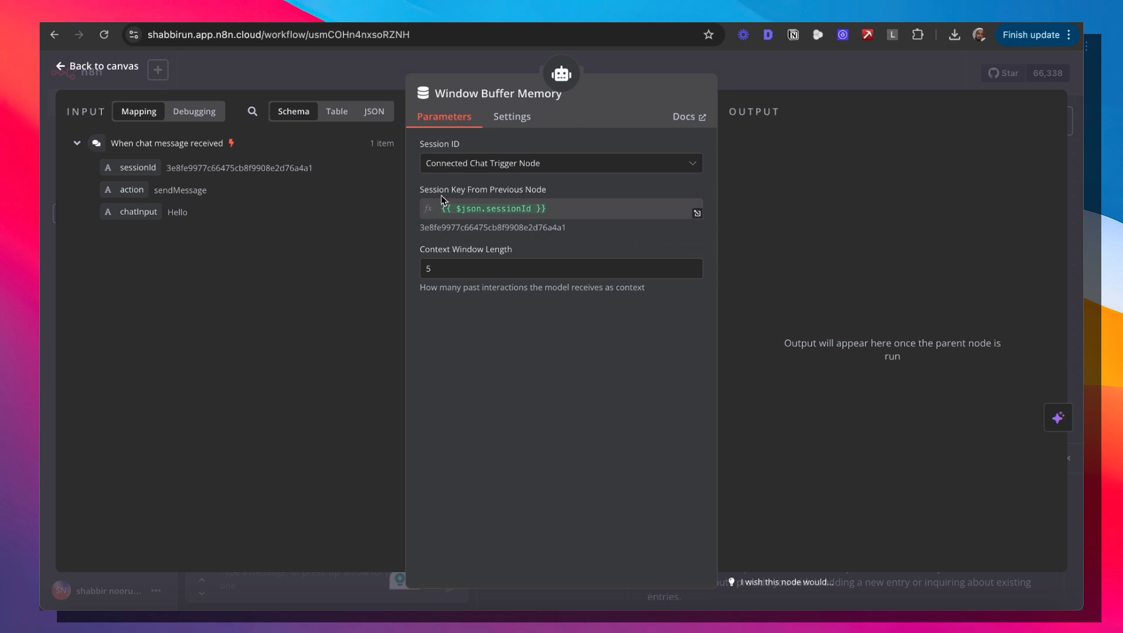
{"action": "left_click", "coordinate": [797, 76]}
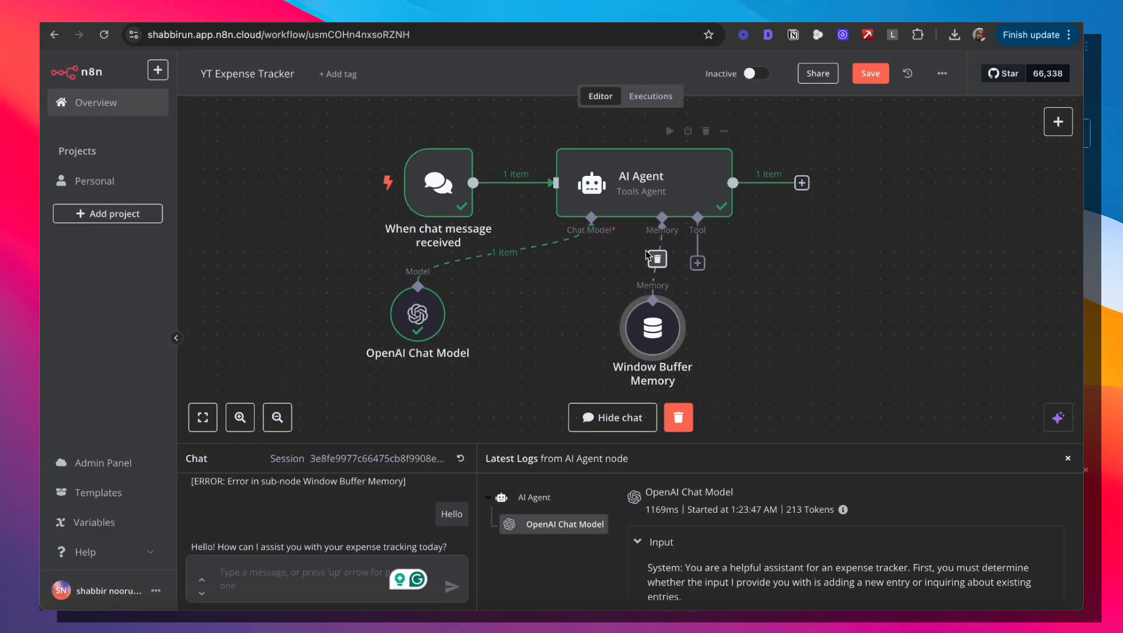
{"action": "left_click_drag", "start_coordinate": [648, 322], "coordinate": [504, 311]}
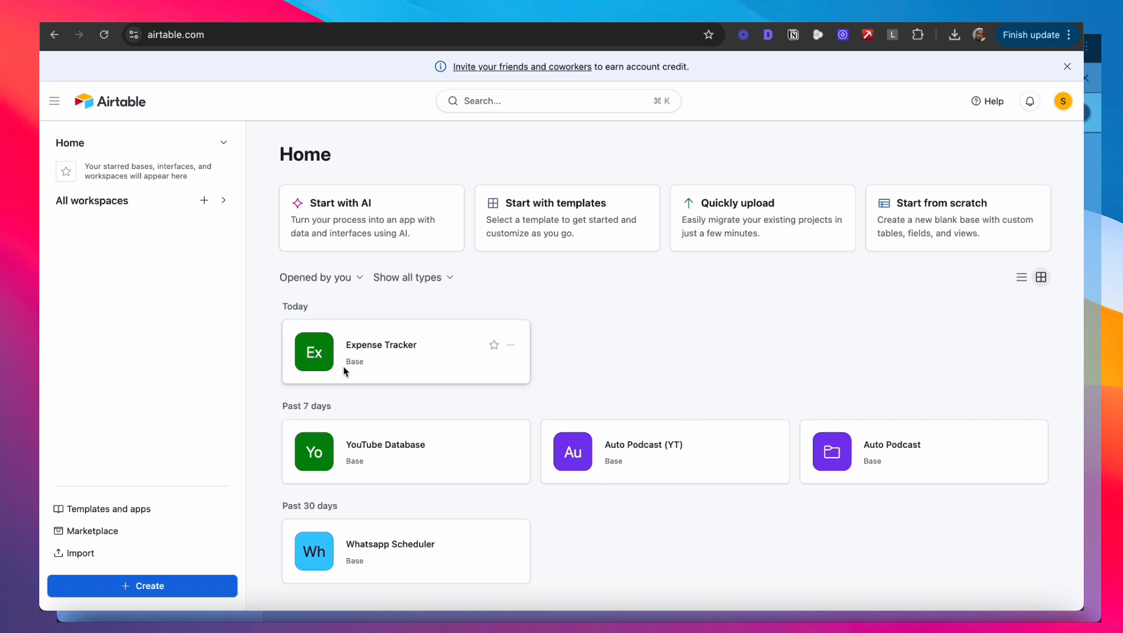
Switch to Airtable, create a new base from scratch and name it "YT - Expense Tracker".
{"action": "left_click", "coordinate": [173, 588]}
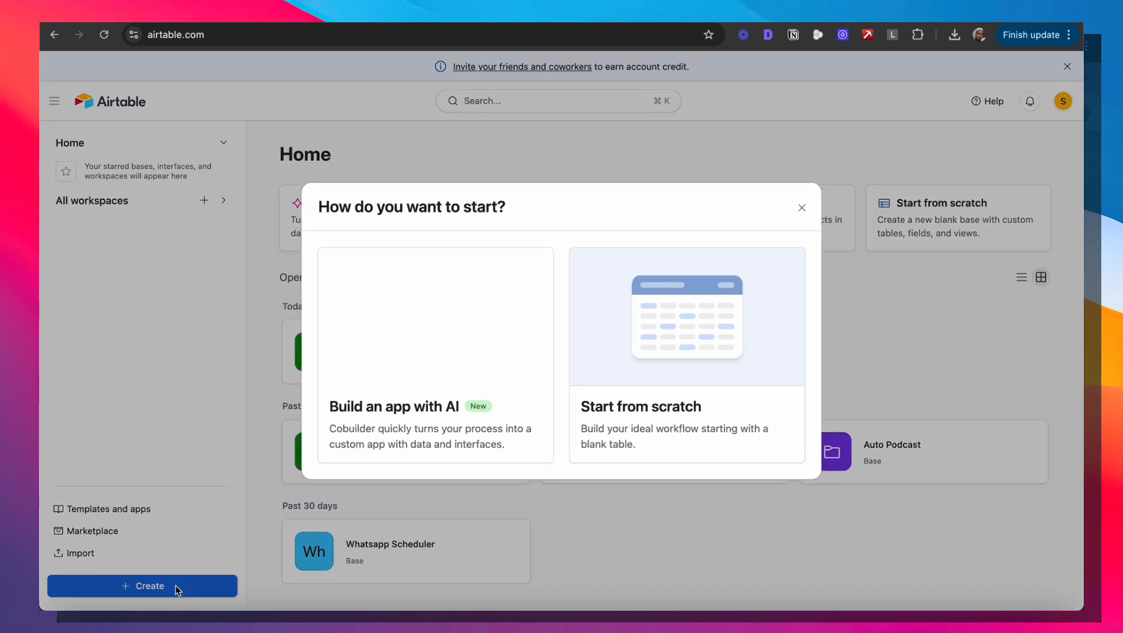
{"action": "left_click", "coordinate": [755, 340]}
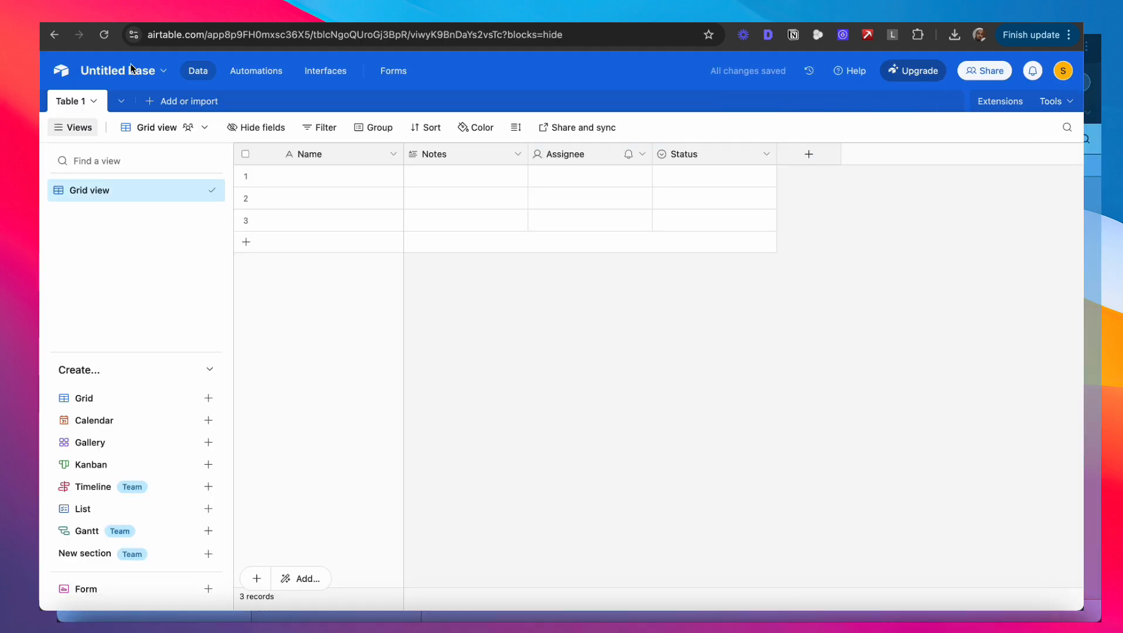
{"action": "left_click", "coordinate": [132, 68]}
{"action": "type", "text": "YT - E"}
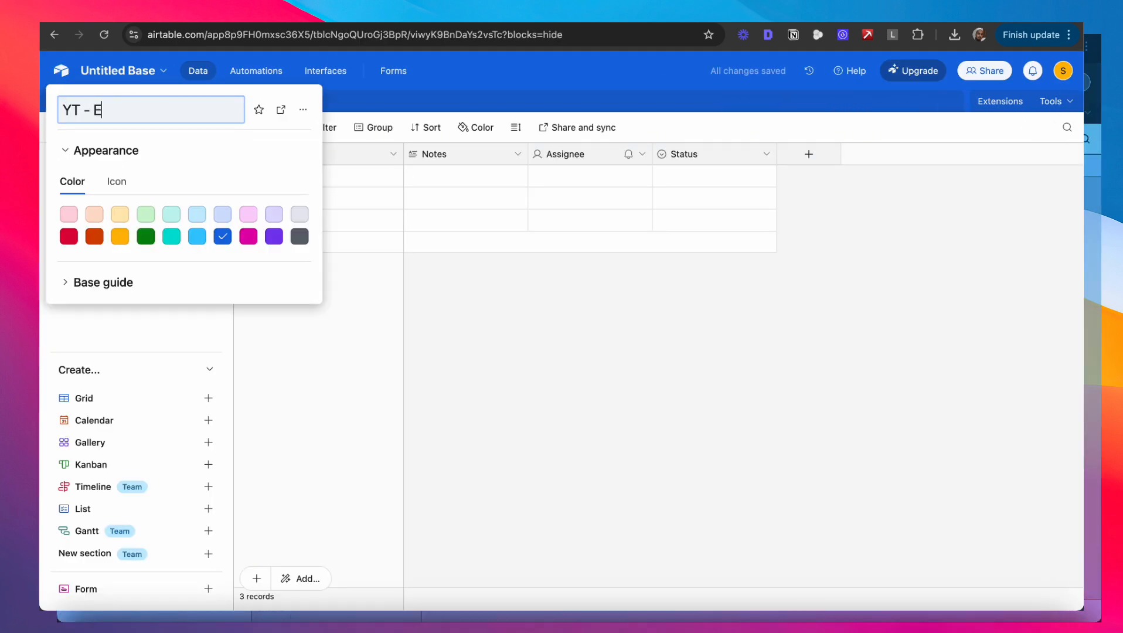
{"action": "type", "text": "xpense Tracker"}
{"action": "left_click", "coordinate": [576, 478]}
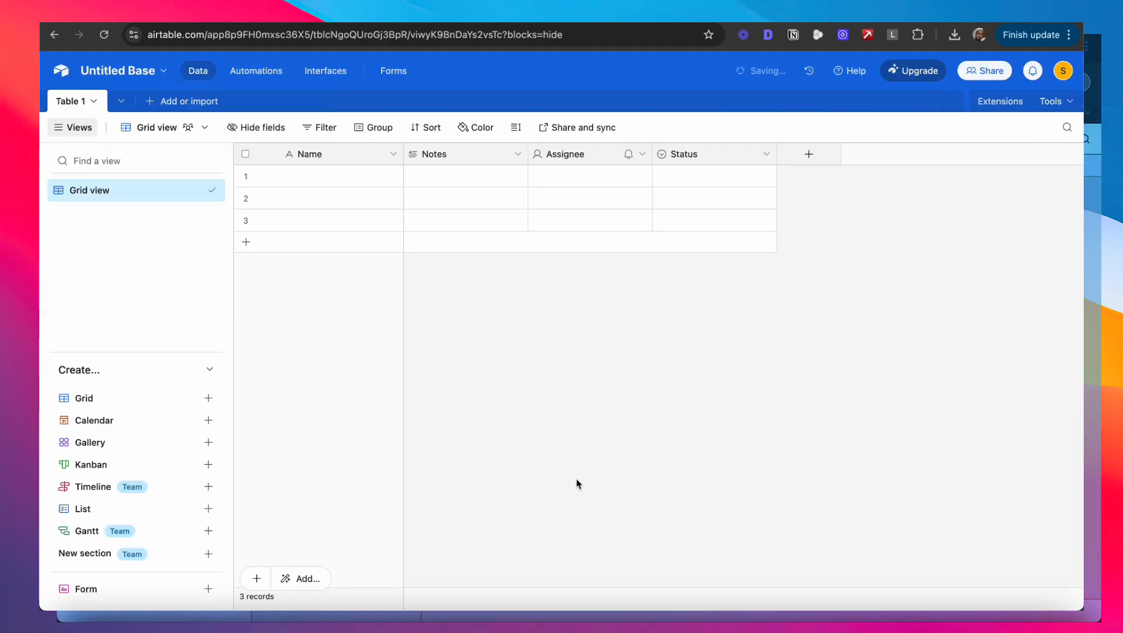
Rename the table's primary Name field to "Details", keeping it as single line text.
{"action": "double_click", "coordinate": [319, 155]}
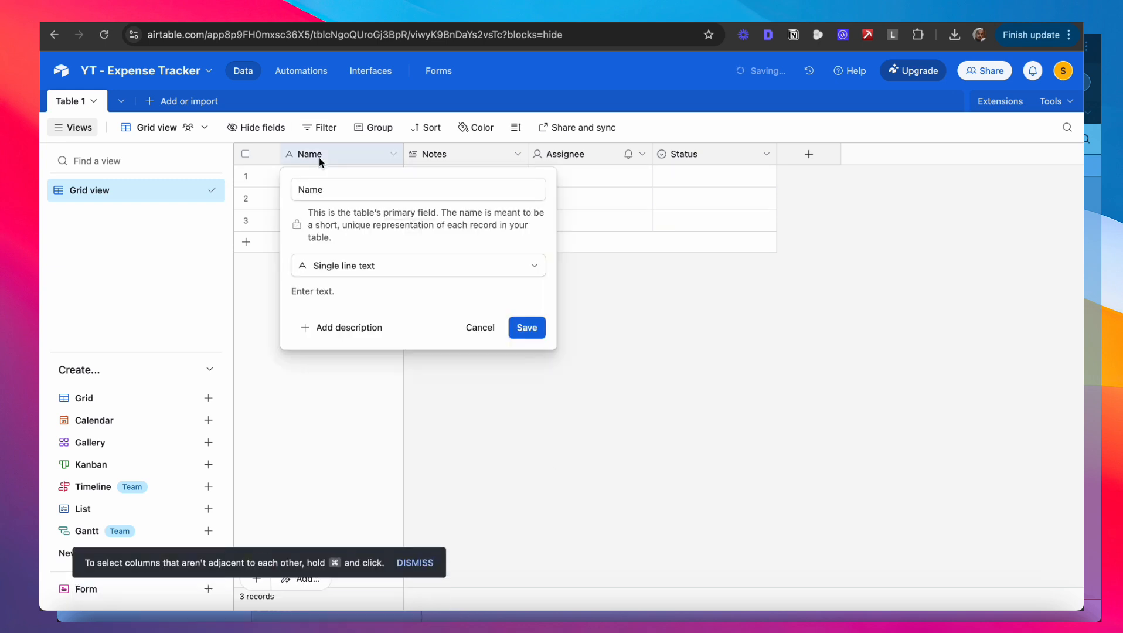
{"action": "double_click", "coordinate": [334, 195]}
{"action": "type", "text": "De"}
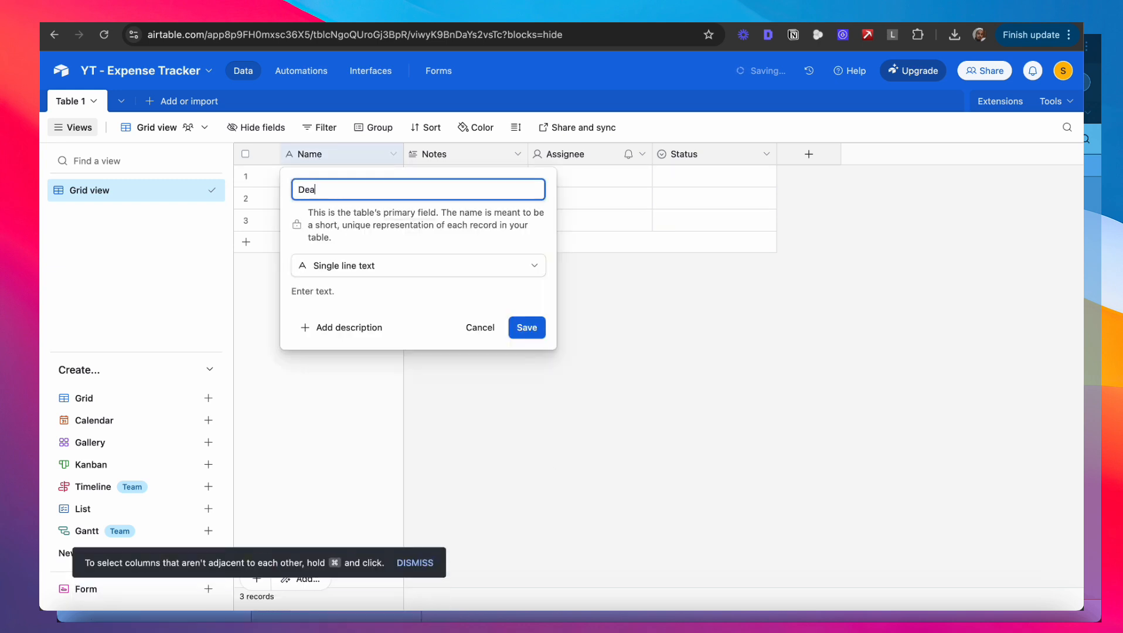
{"action": "type", "text": "tails"}
{"action": "left_click", "coordinate": [527, 327]}
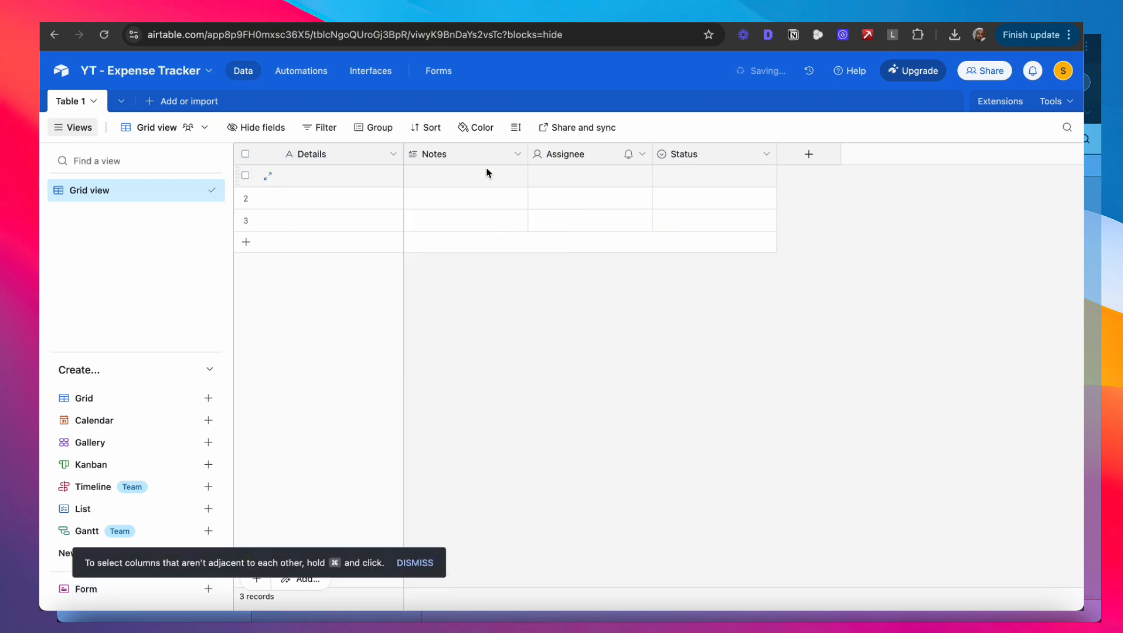
Turn the Notes field into a Currency field named "Amount" with the default currency formatting.
{"action": "left_click", "coordinate": [473, 157]}
{"action": "double_click", "coordinate": [474, 157]}
{"action": "double_click", "coordinate": [459, 188]}
{"action": "type", "text": "A"}
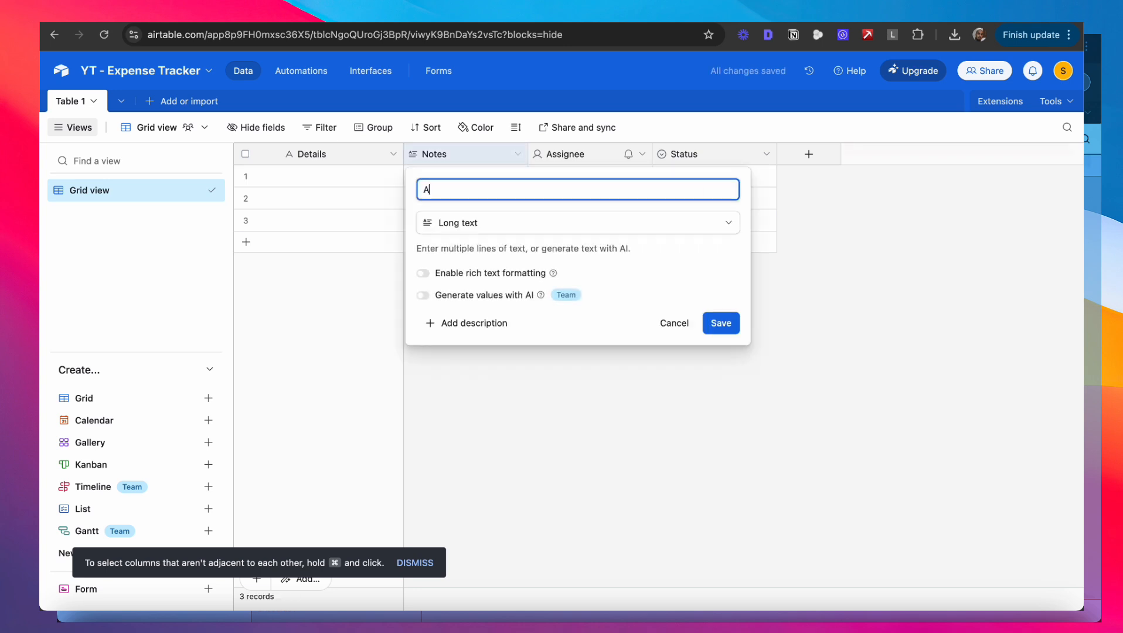
{"action": "type", "text": "mount"}
{"action": "left_click", "coordinate": [472, 222]}
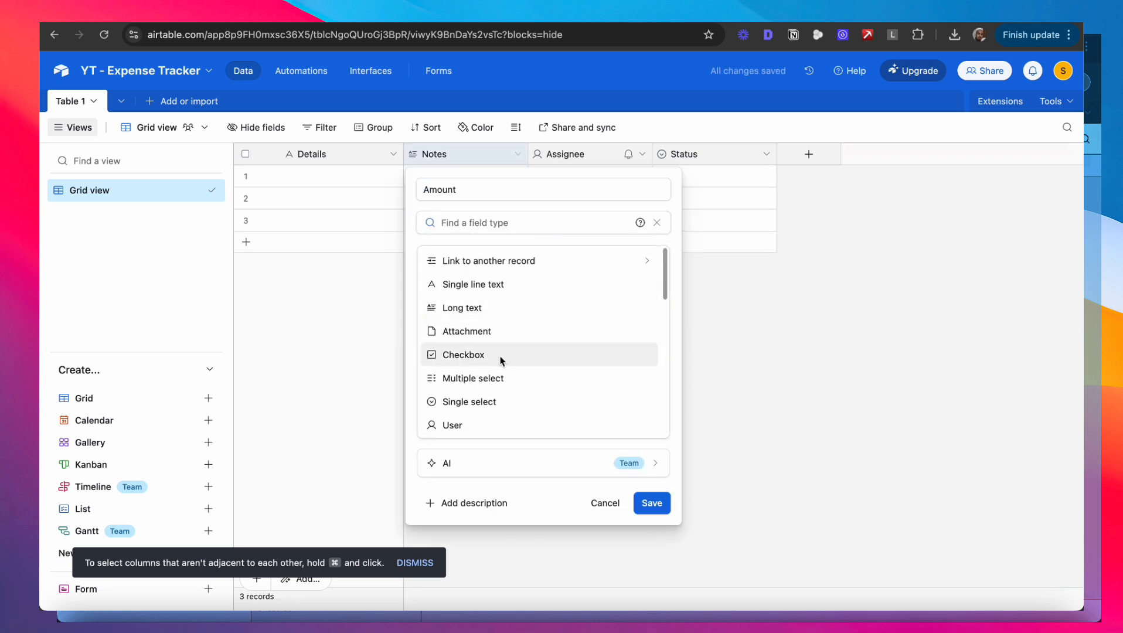
{"action": "scroll", "coordinate": [501, 361], "scroll_direction": "down", "scroll_amount": 2}
{"action": "scroll", "coordinate": [501, 361], "scroll_direction": "down", "scroll_amount": 3}
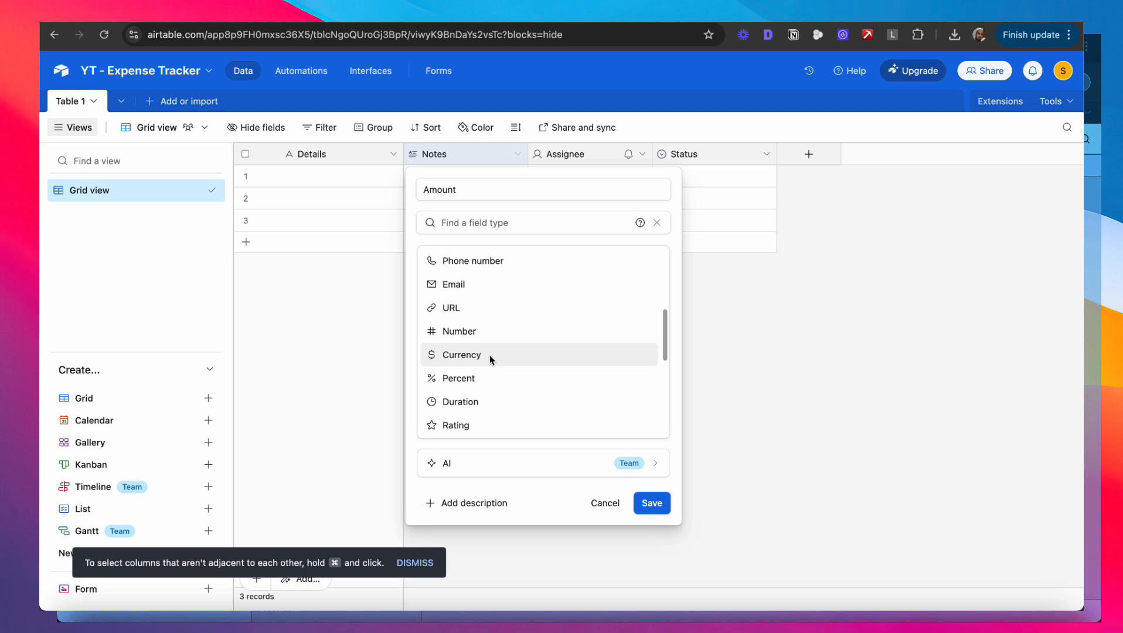
{"action": "left_click", "coordinate": [492, 358]}
{"action": "scroll", "coordinate": [436, 397], "scroll_direction": "down", "scroll_amount": 2}
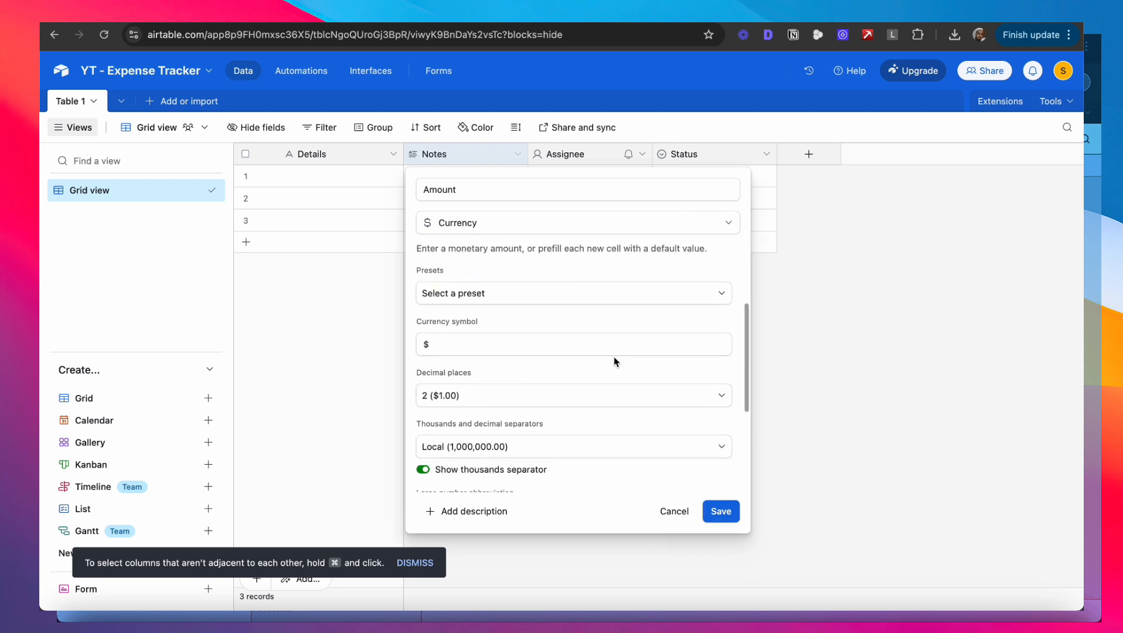
{"action": "scroll", "coordinate": [614, 362], "scroll_direction": "down", "scroll_amount": 3}
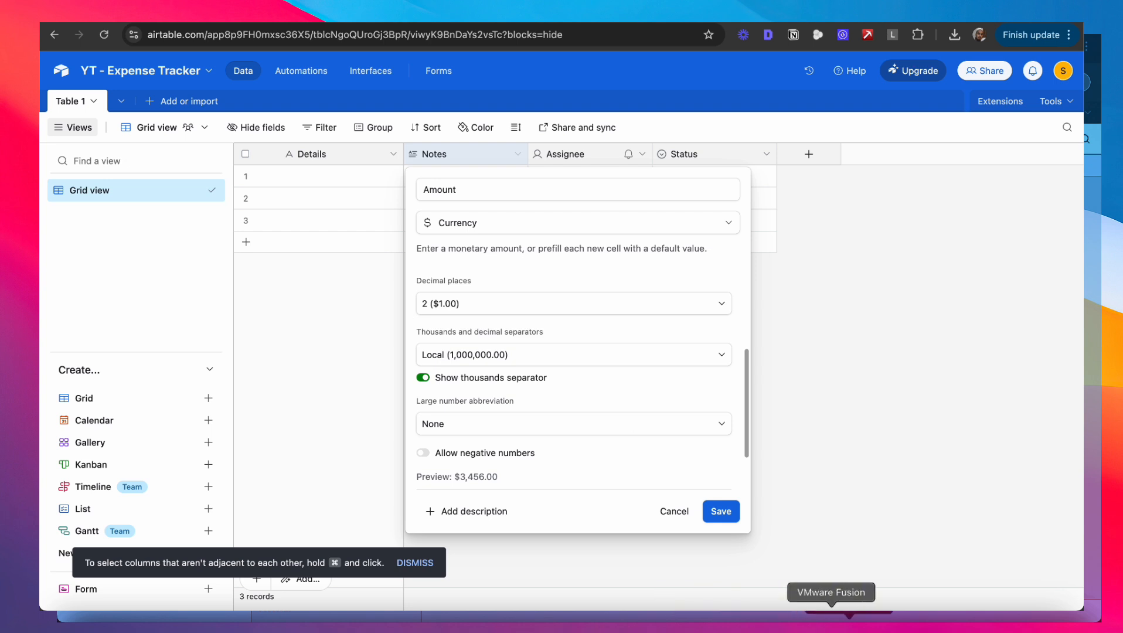
{"action": "left_click", "coordinate": [727, 516]}
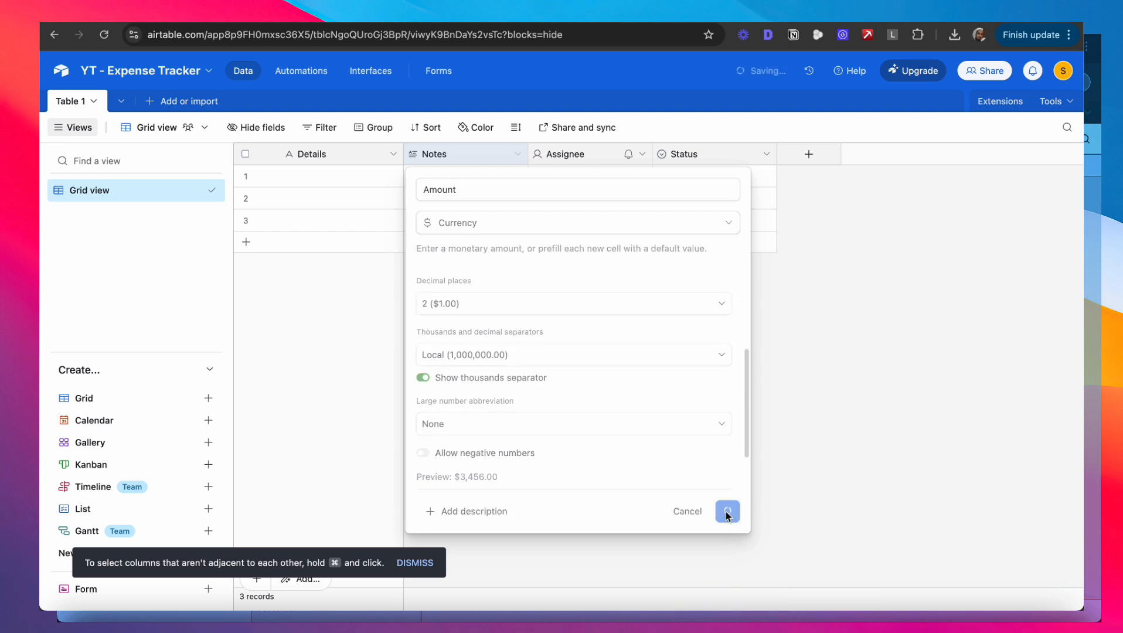
Turn the Assignee field into a Single line text field named "Category".
{"action": "left_click", "coordinate": [592, 156]}
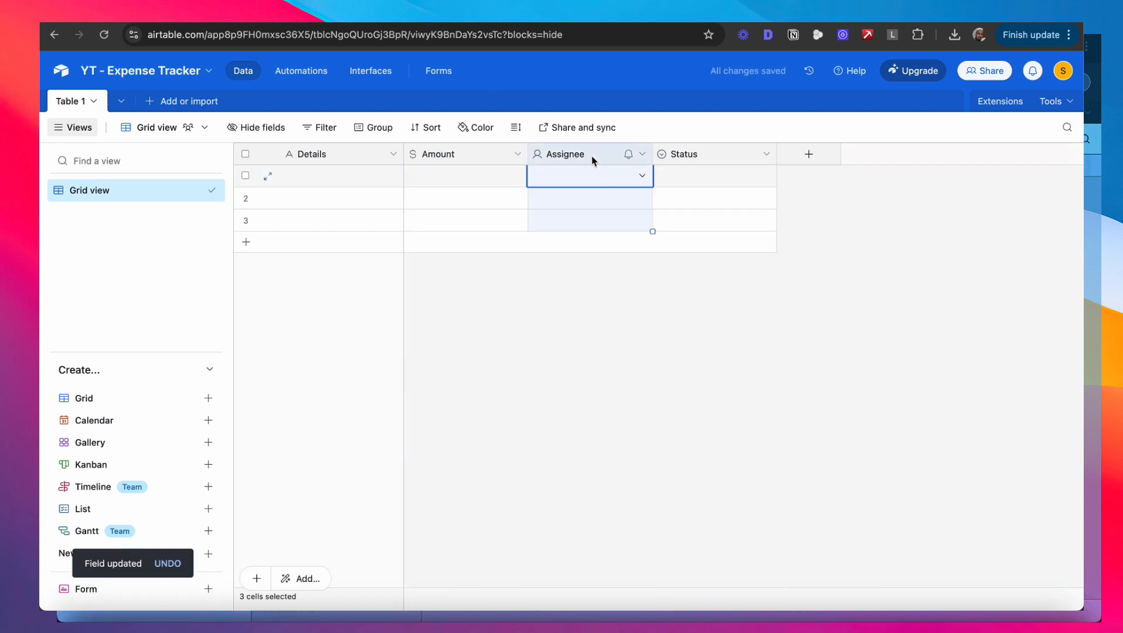
{"action": "left_click", "coordinate": [642, 154]}
{"action": "left_click", "coordinate": [629, 184]}
{"action": "left_click", "coordinate": [524, 189]}
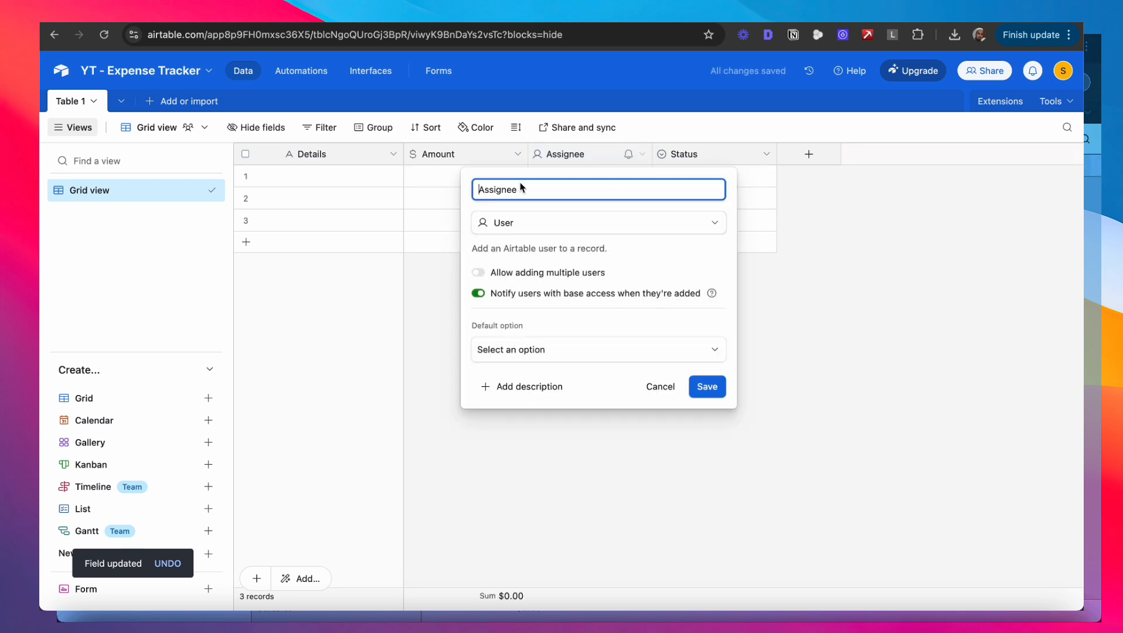
{"action": "double_click", "coordinate": [523, 188]}
{"action": "type", "text": "Category"}
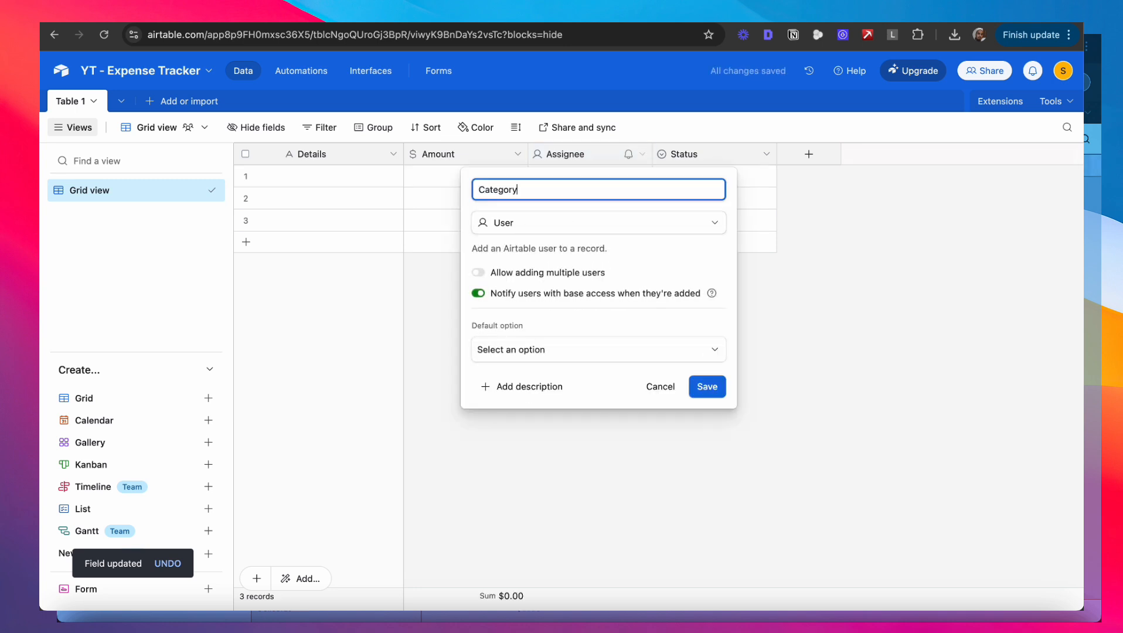
{"action": "left_click", "coordinate": [518, 227]}
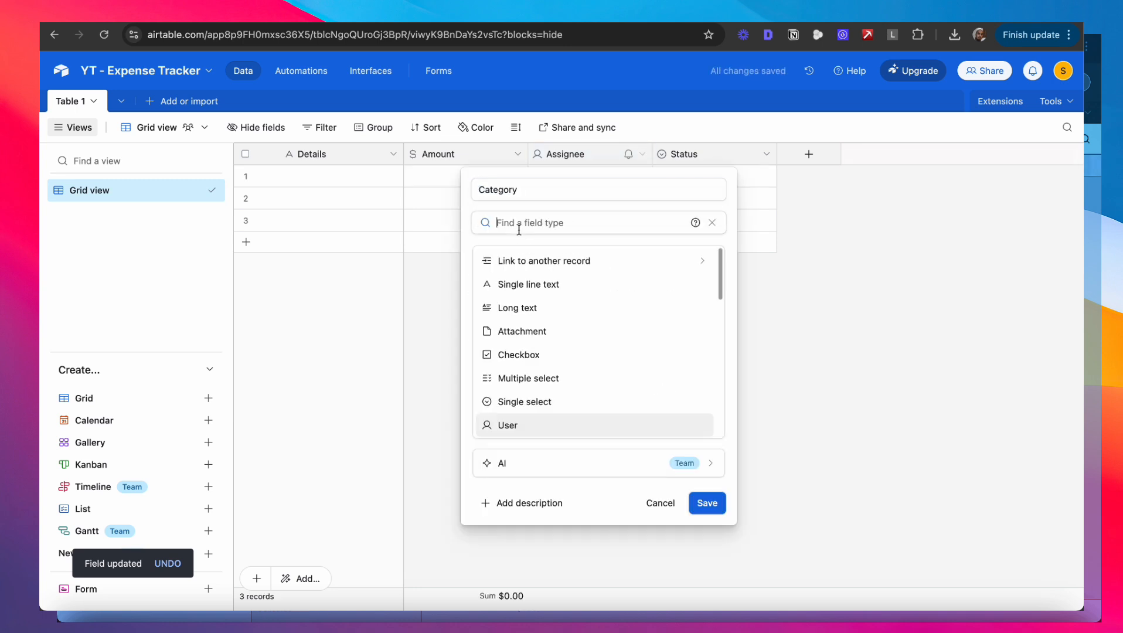
{"action": "left_click", "coordinate": [549, 285]}
{"action": "left_click", "coordinate": [711, 327]}
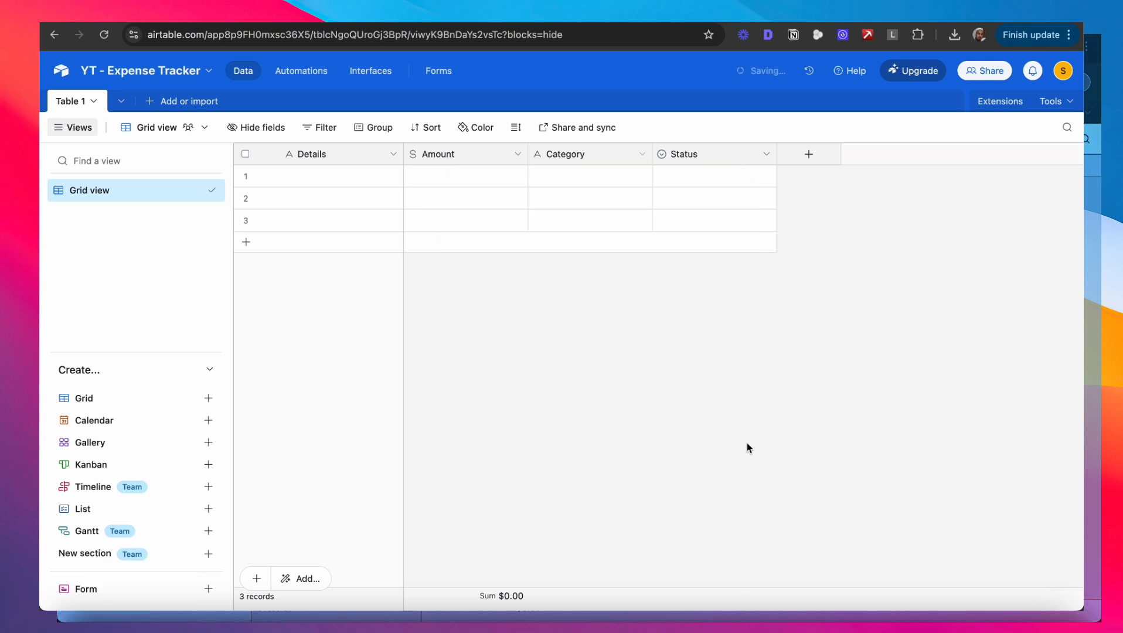
Turn the Status field into a Date field named "Date".
{"action": "left_click", "coordinate": [763, 154]}
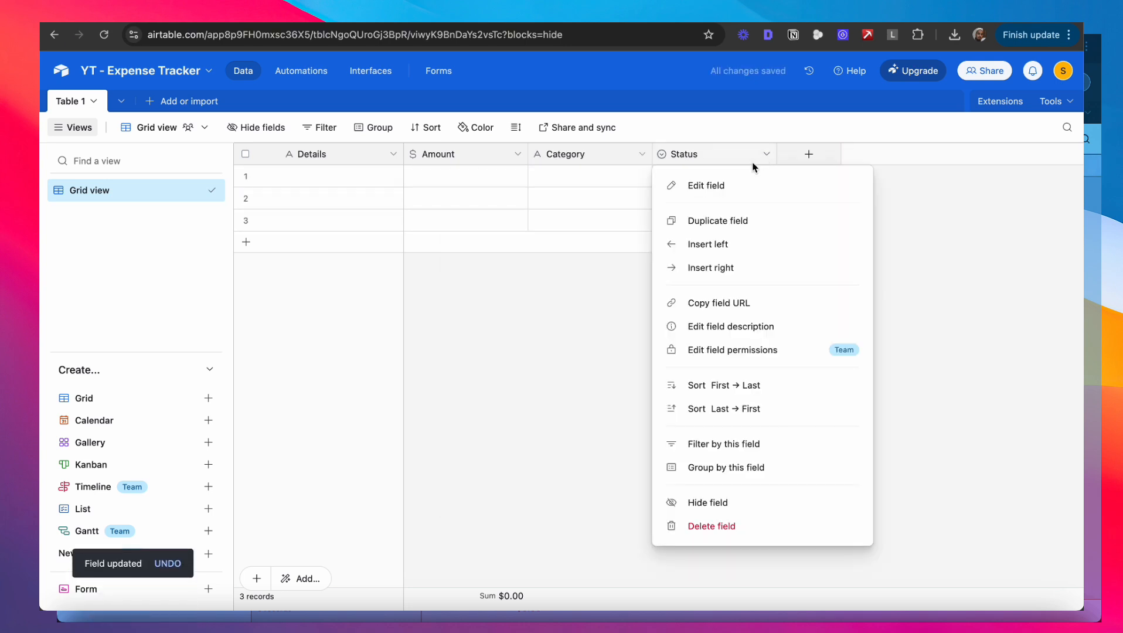
{"action": "left_click", "coordinate": [717, 188]}
{"action": "double_click", "coordinate": [669, 191]}
{"action": "type", "text": "Dat"}
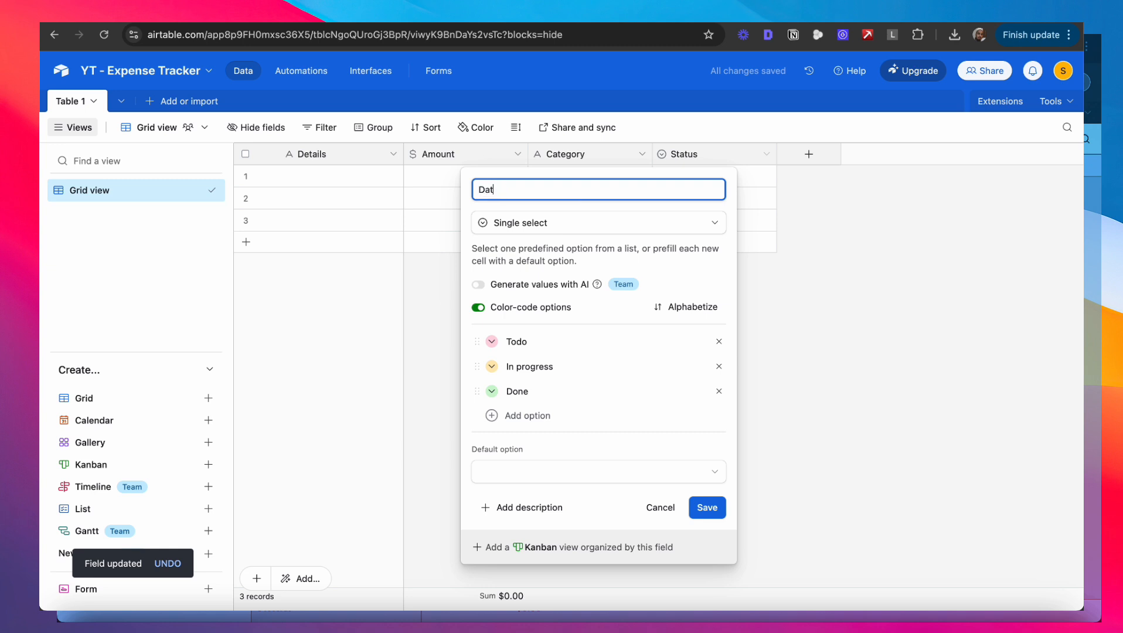
{"action": "type", "text": "e"}
{"action": "left_click", "coordinate": [564, 223]}
{"action": "scroll", "coordinate": [577, 376], "scroll_direction": "down", "scroll_amount": 4}
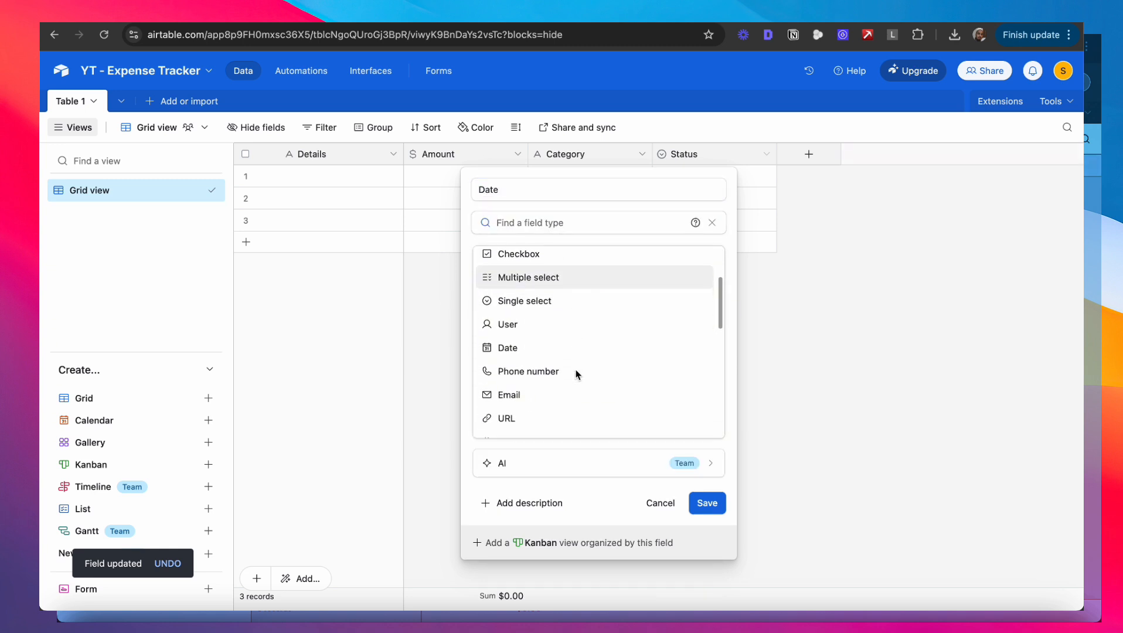
{"action": "left_click", "coordinate": [522, 319]}
{"action": "left_click", "coordinate": [719, 442]}
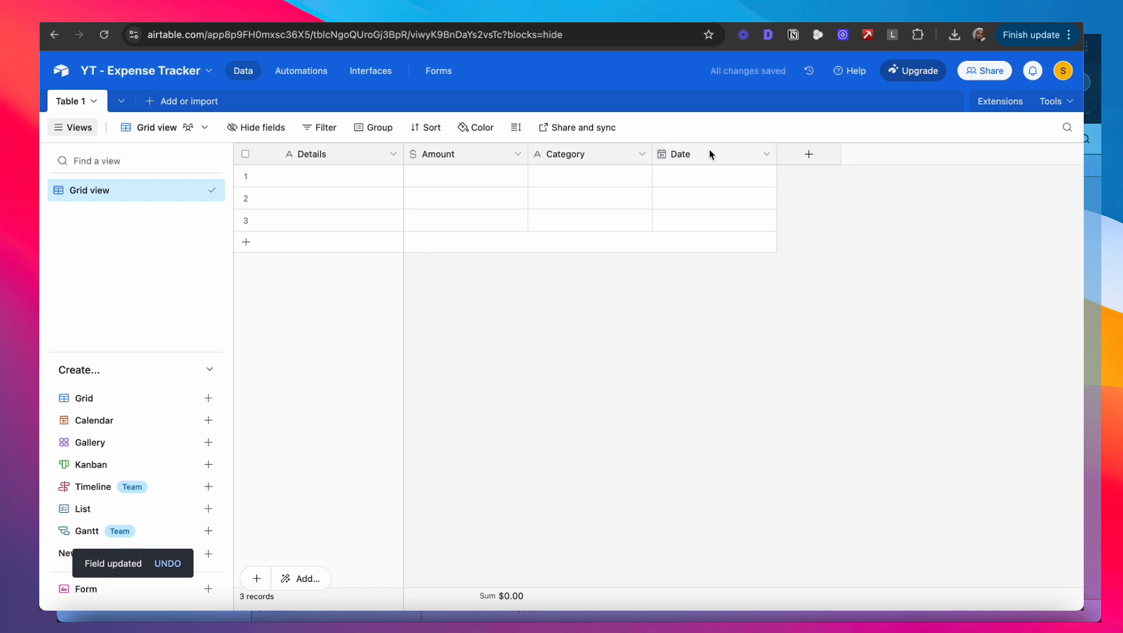
Sort the grid view by Date from latest to earliest with automatic sorting enabled.
{"action": "left_click", "coordinate": [725, 162]}
{"action": "left_click", "coordinate": [426, 128]}
{"action": "left_click", "coordinate": [479, 260]}
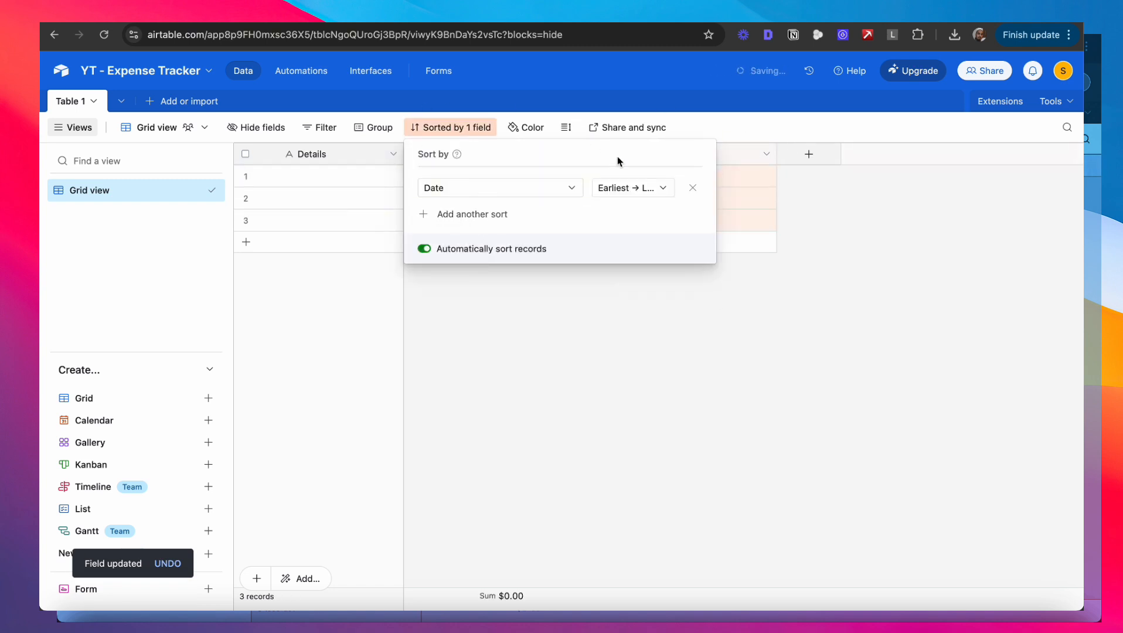
{"action": "left_click", "coordinate": [664, 188]}
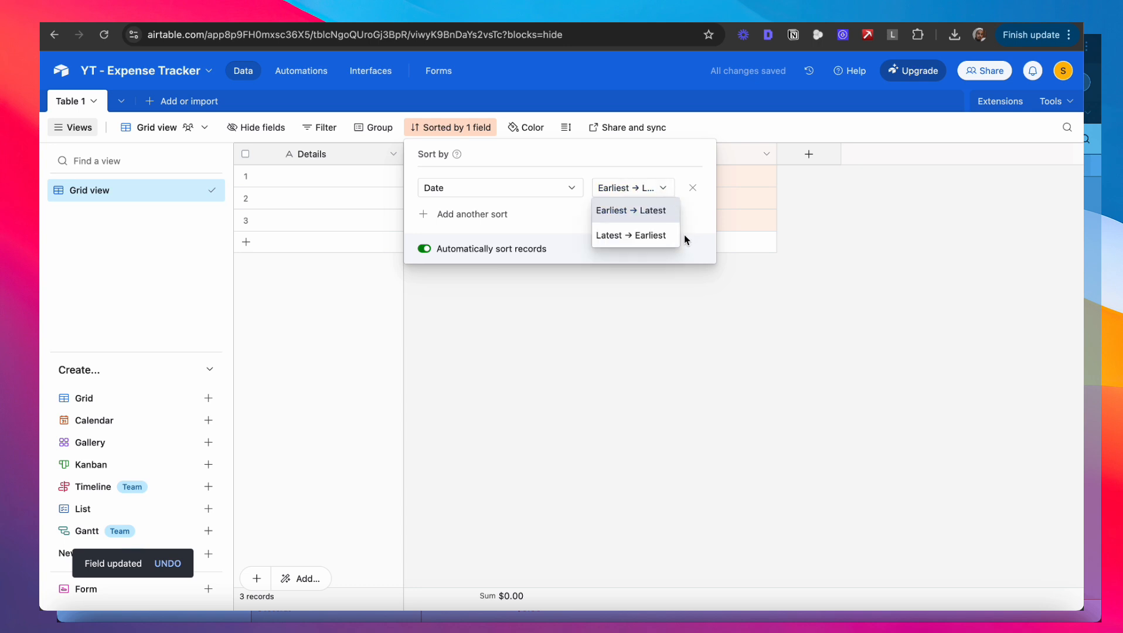
{"action": "left_click", "coordinate": [657, 237]}
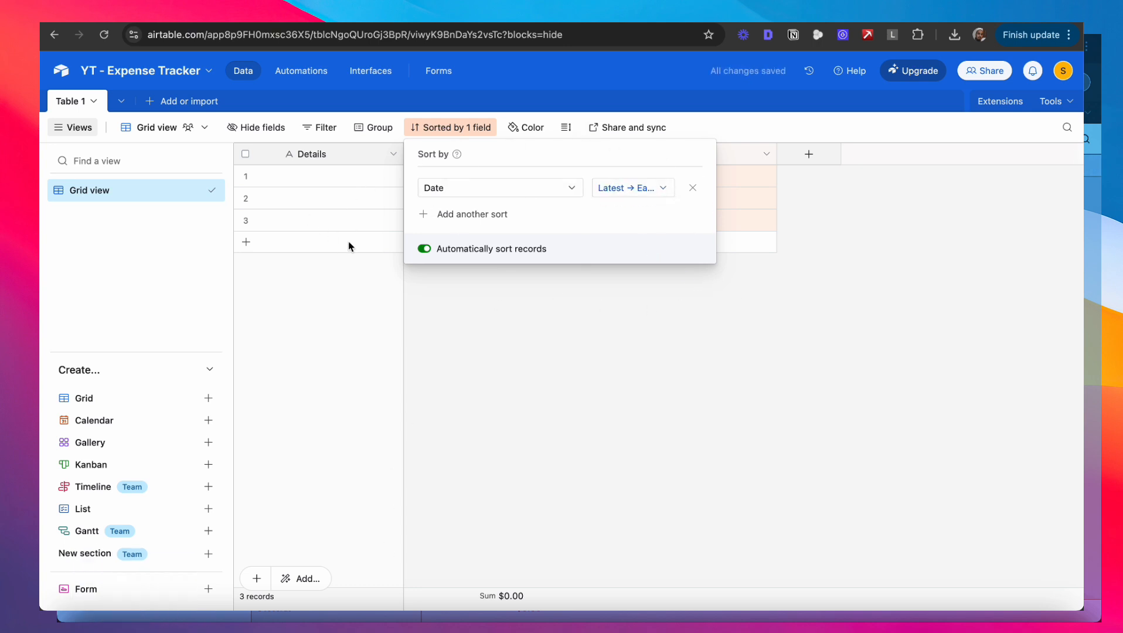
{"action": "left_click", "coordinate": [533, 350]}
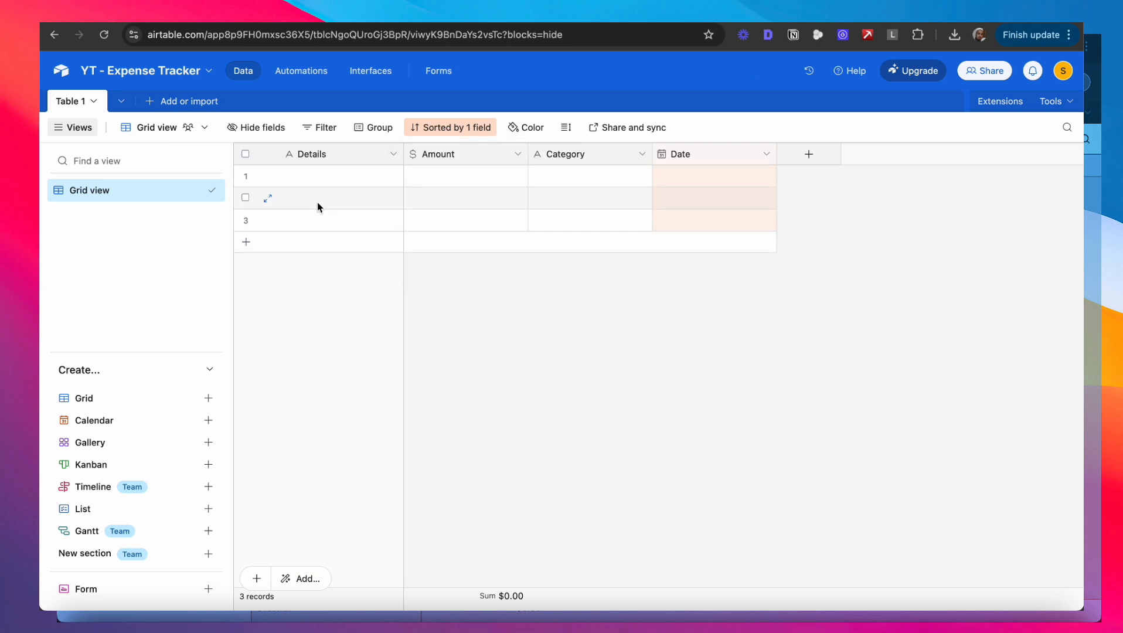
Select all three empty records in the table and delete them.
{"action": "left_click", "coordinate": [245, 176]}
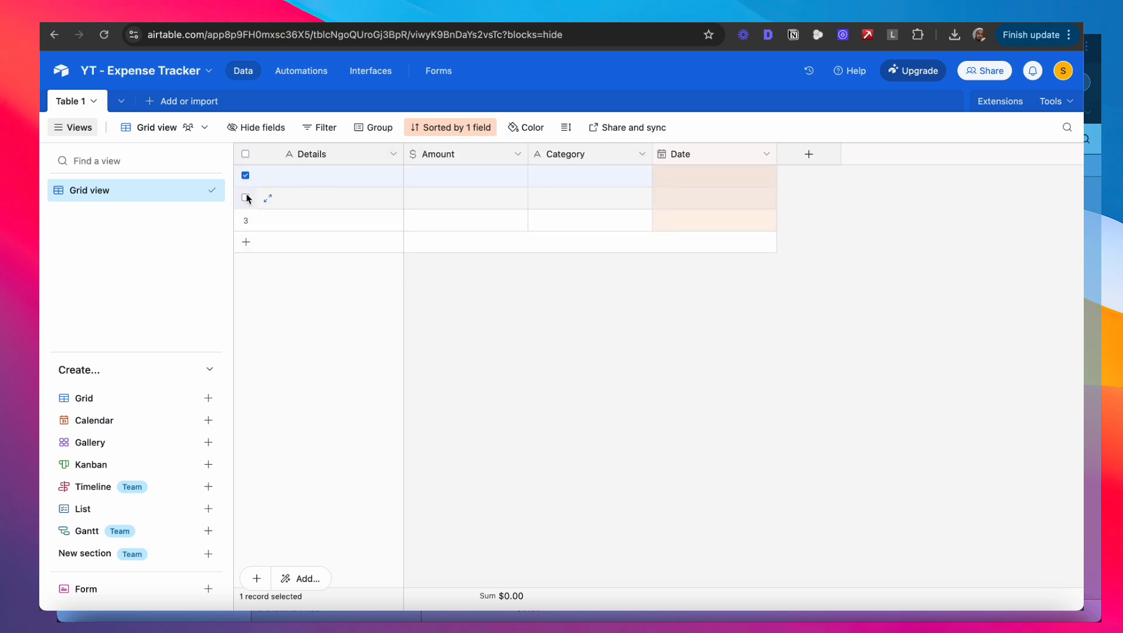
{"action": "left_click", "coordinate": [245, 197]}
{"action": "left_click", "coordinate": [245, 219]}
{"action": "right_click", "coordinate": [302, 190]}
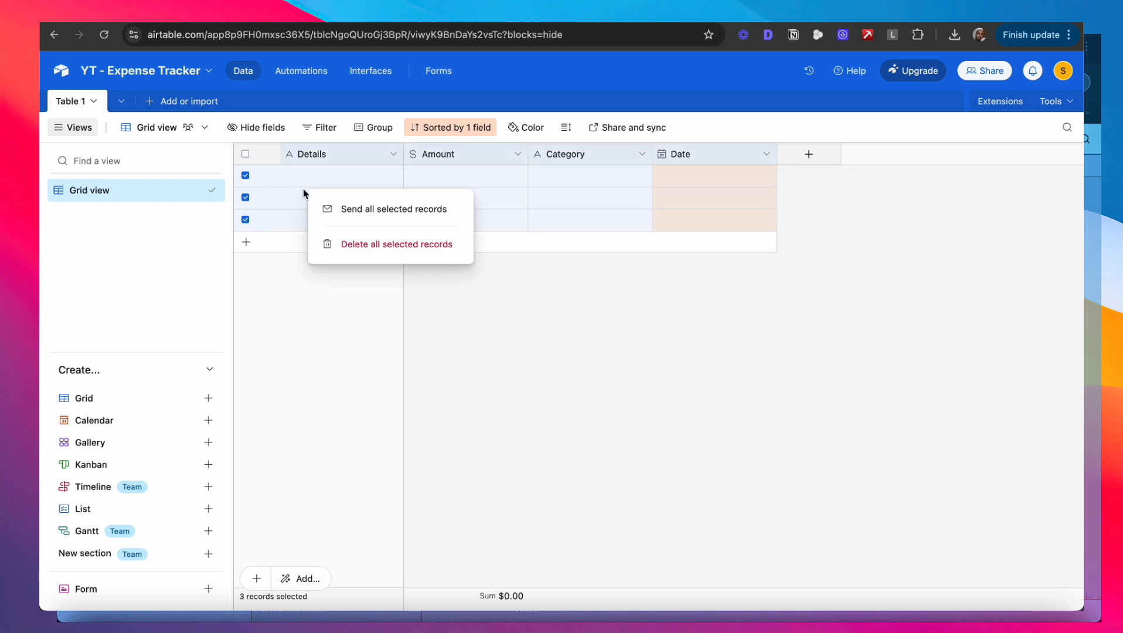
{"action": "left_click", "coordinate": [359, 243]}
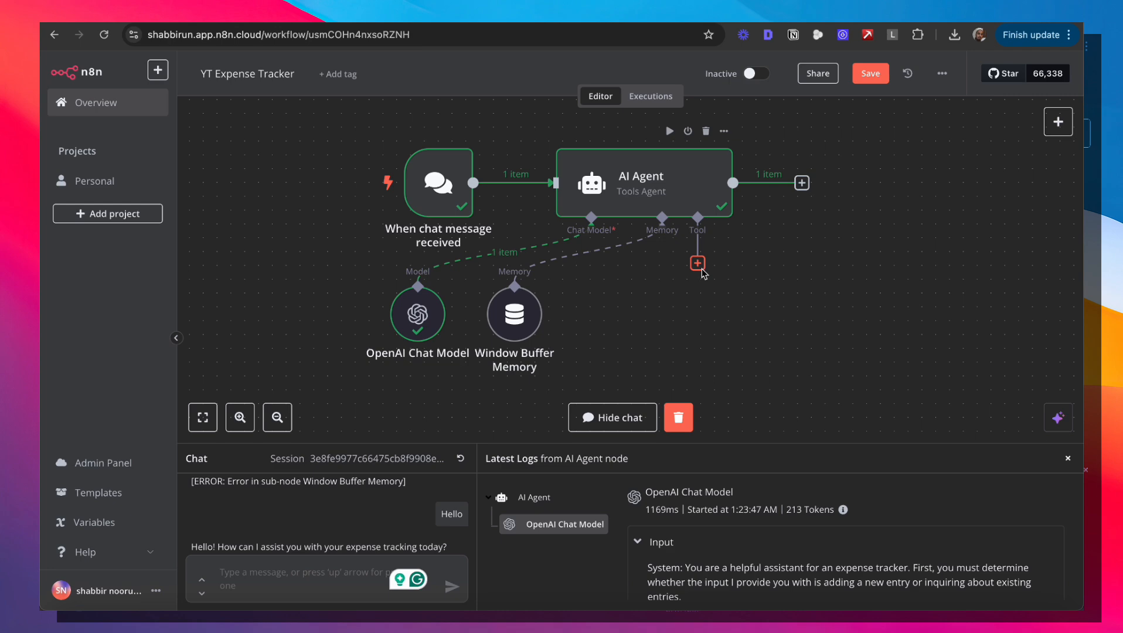
Switch to n8n and attach an Airtable Tool to the AI Agent's Tool connection.
{"action": "left_click", "coordinate": [698, 263]}
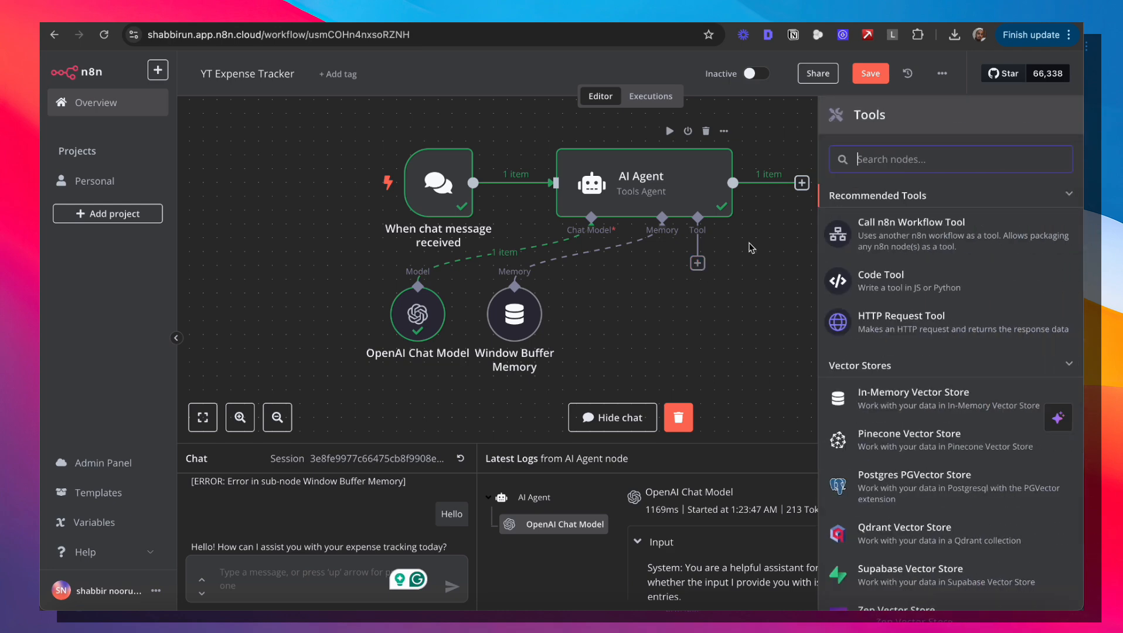
{"action": "type", "text": "airtable"}
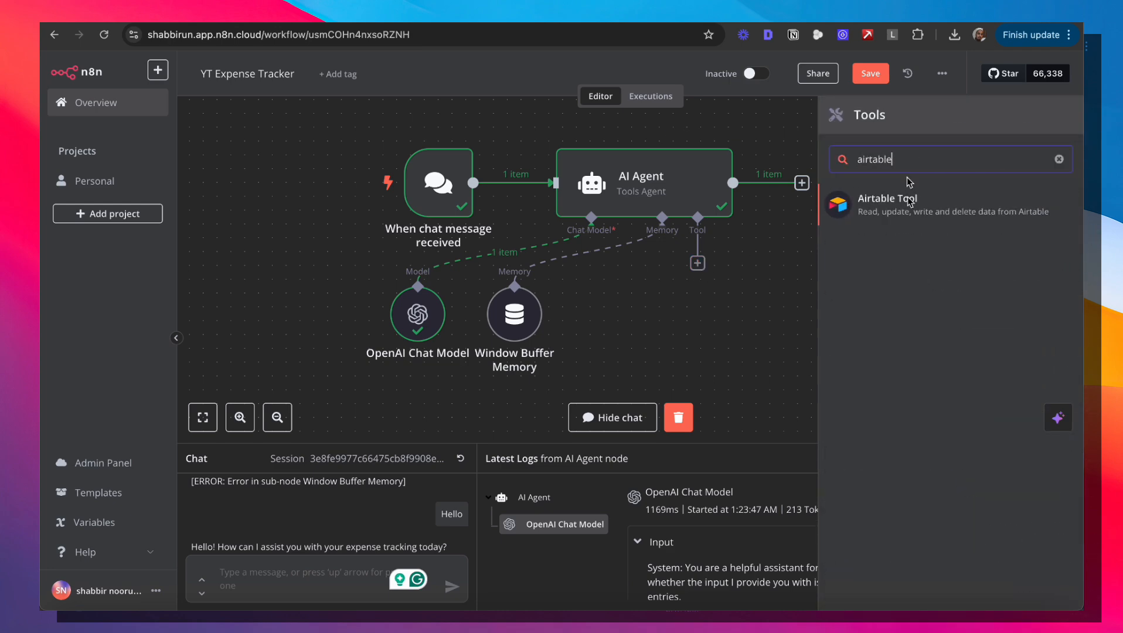
{"action": "left_click", "coordinate": [935, 218]}
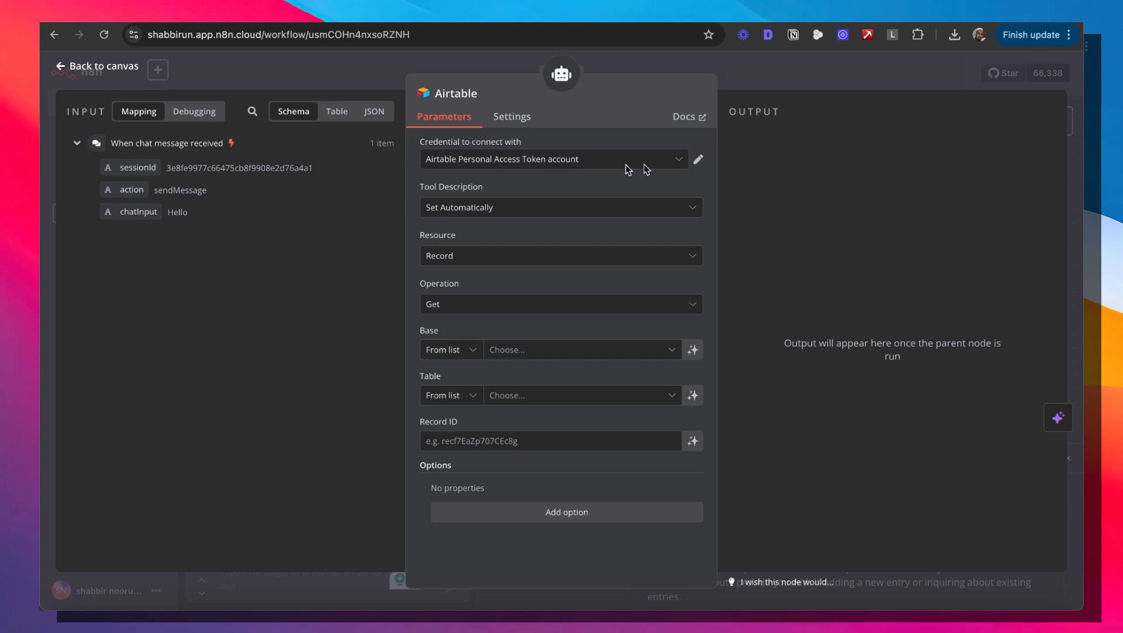
Open the Airtable node's credential for editing, and bring up the personal access tokens page in Airtable's Builder Hub.
{"action": "left_click", "coordinate": [699, 160]}
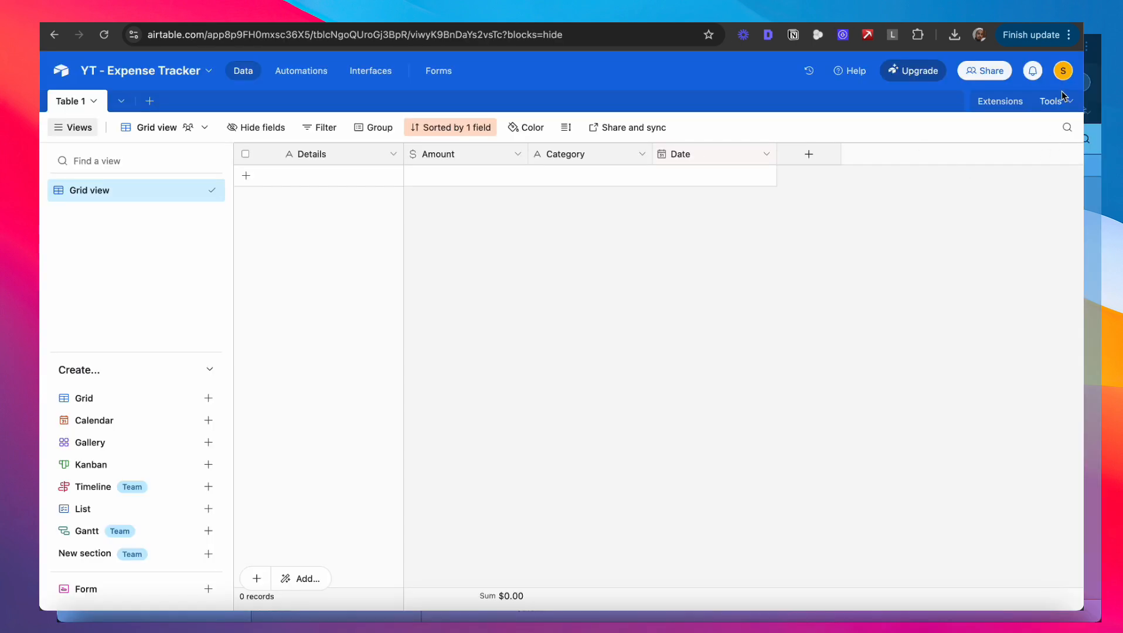
{"action": "left_click", "coordinate": [1063, 70]}
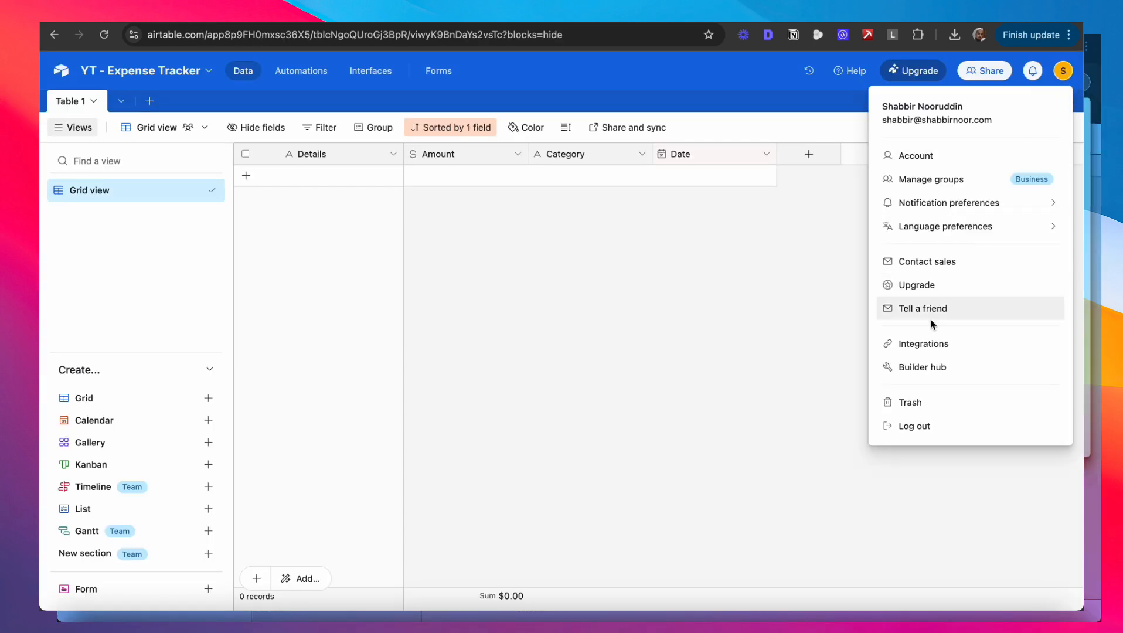
{"action": "left_click", "coordinate": [931, 366]}
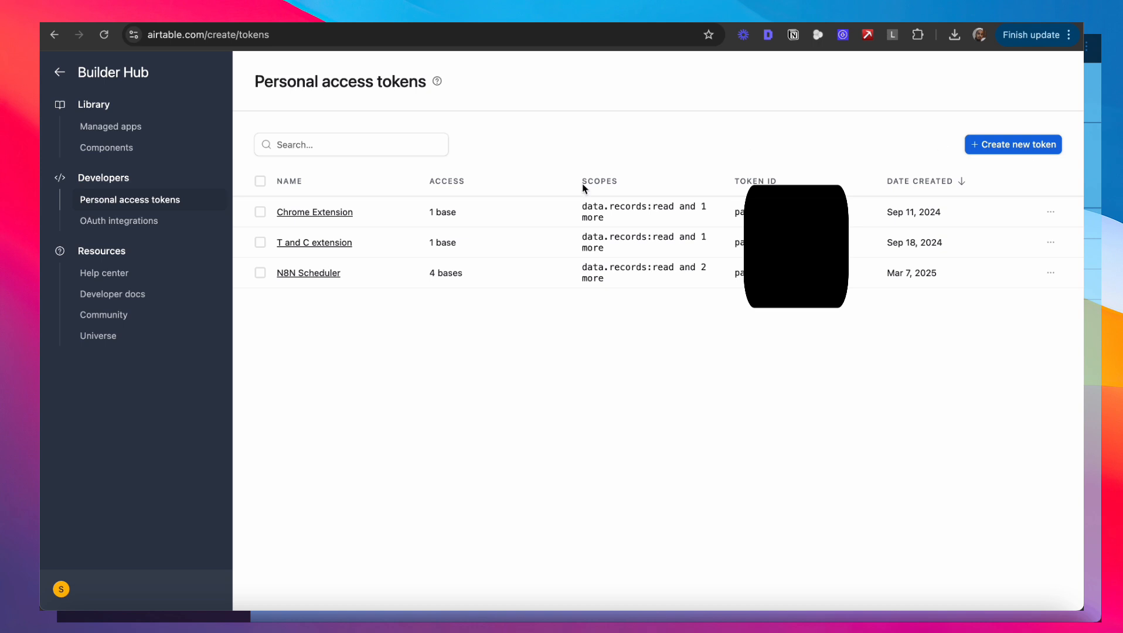
Examine the N8N Scheduler token's scopes and accessible bases, return to n8n, and close the Airtable credential.
{"action": "left_click", "coordinate": [296, 273]}
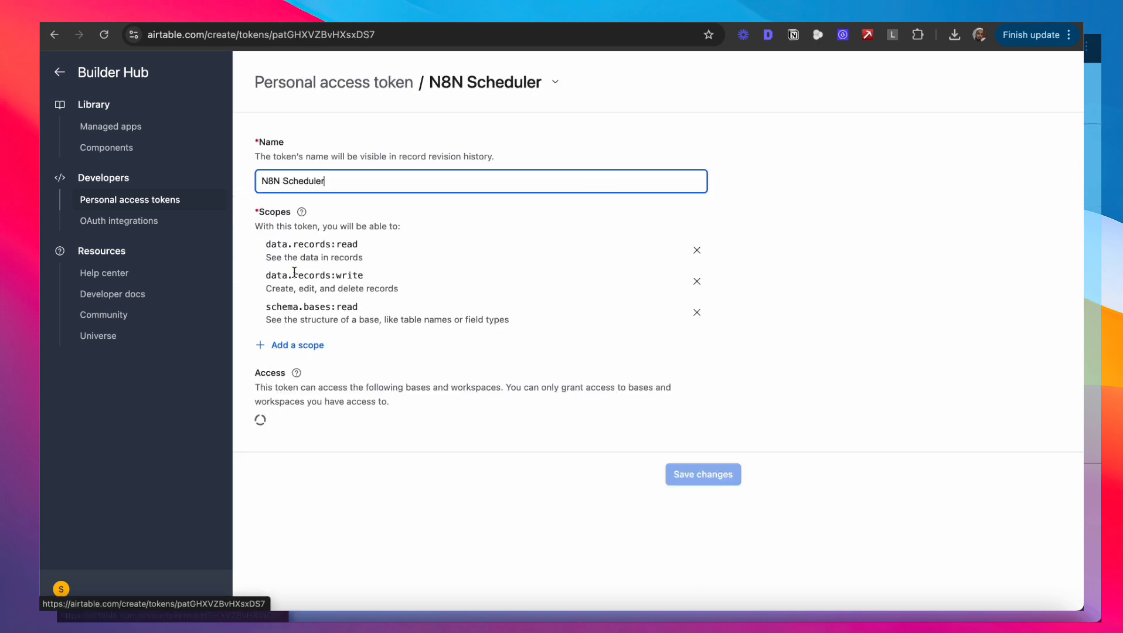
{"action": "left_click_drag", "start_coordinate": [259, 239], "coordinate": [498, 320]}
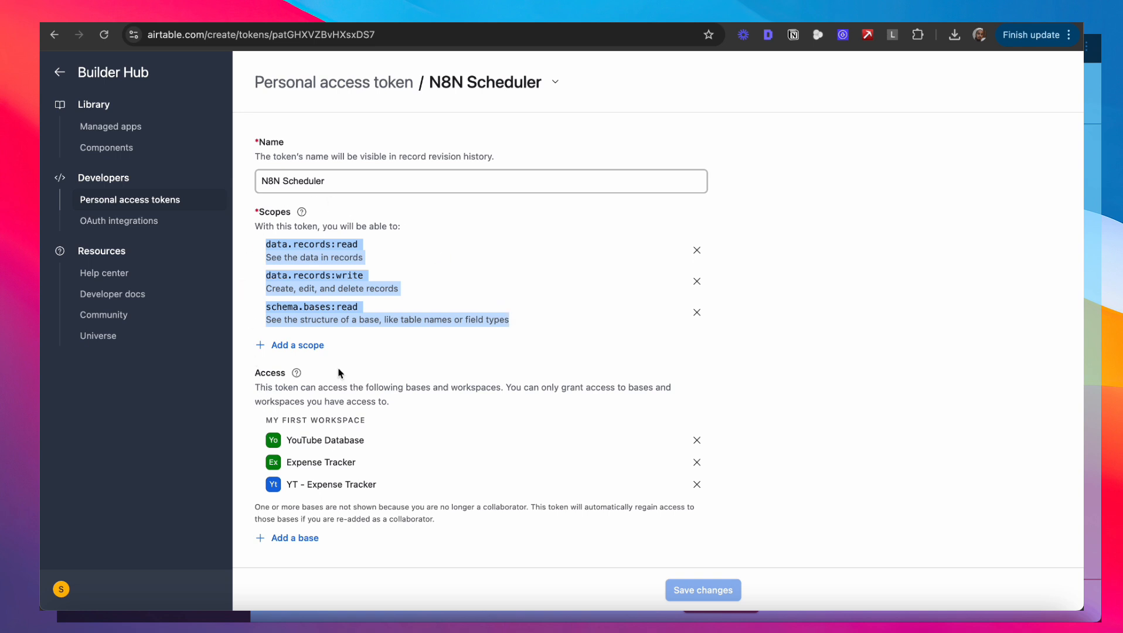
{"action": "scroll", "coordinate": [341, 374], "scroll_direction": "down", "scroll_amount": 1}
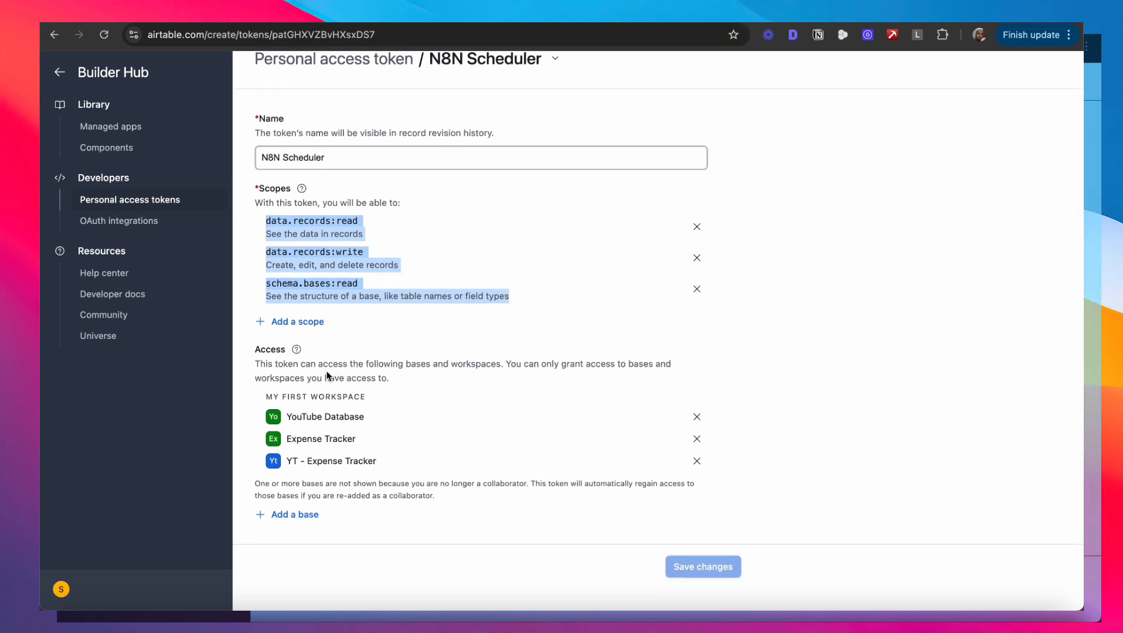
{"action": "left_click", "coordinate": [269, 515]}
{"action": "scroll", "coordinate": [320, 445], "scroll_direction": "down", "scroll_amount": 2}
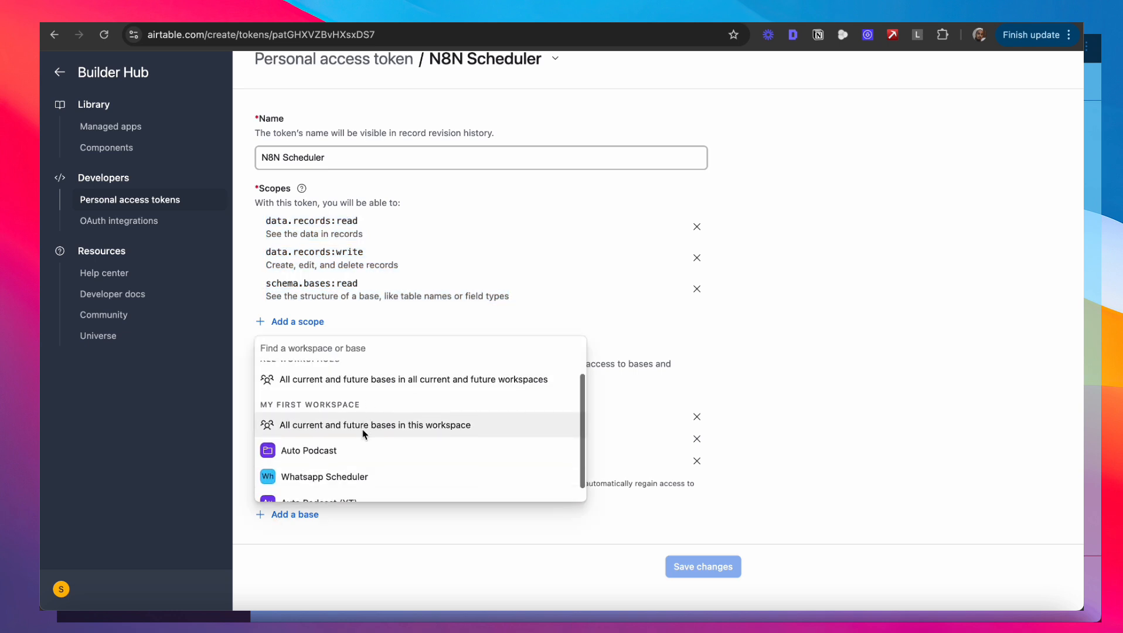
{"action": "left_click", "coordinate": [824, 420]}
{"action": "scroll", "coordinate": [824, 420], "scroll_direction": "up", "scroll_amount": 1}
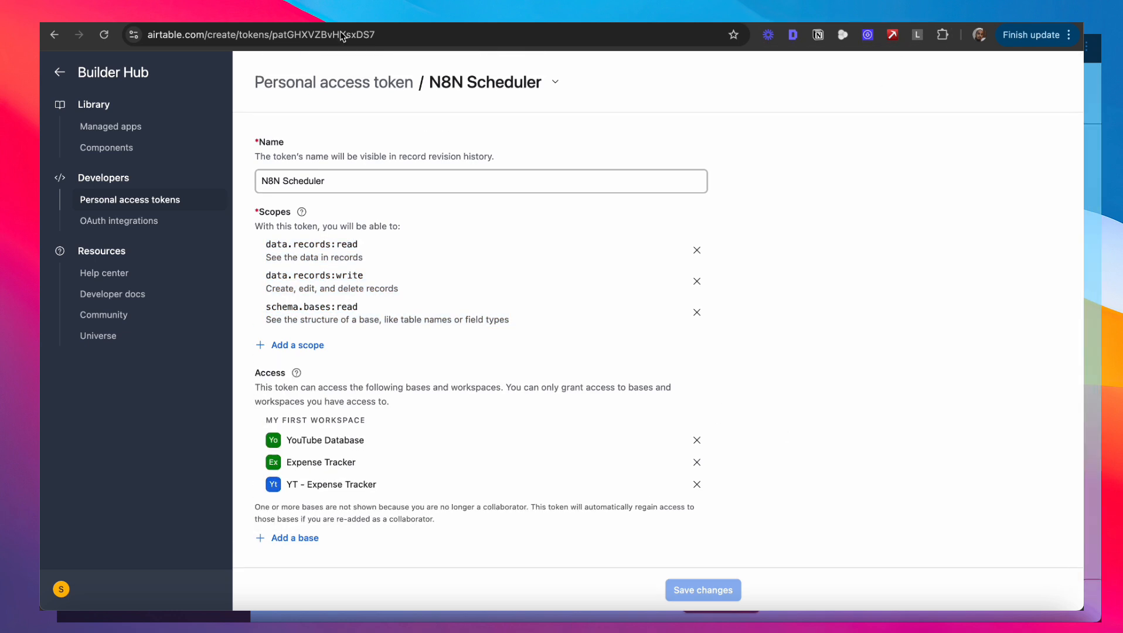
{"action": "left_click", "coordinate": [59, 73]}
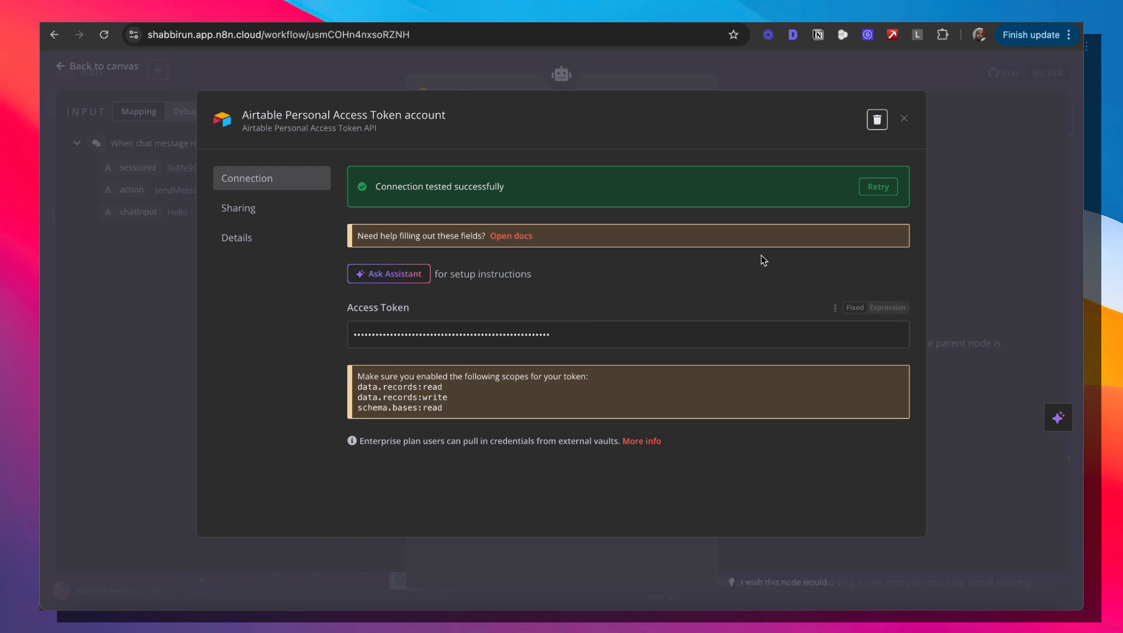
{"action": "left_click", "coordinate": [904, 119]}
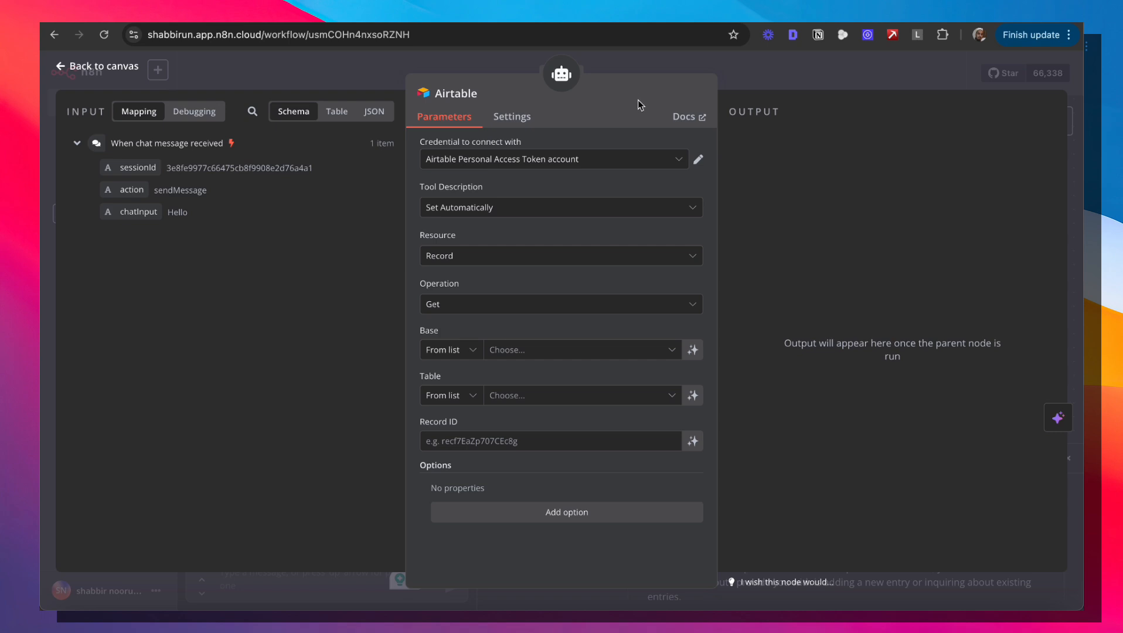
Set the Airtable tool's operation to Create and rename the node "Create New Entry".
{"action": "left_click", "coordinate": [466, 305]}
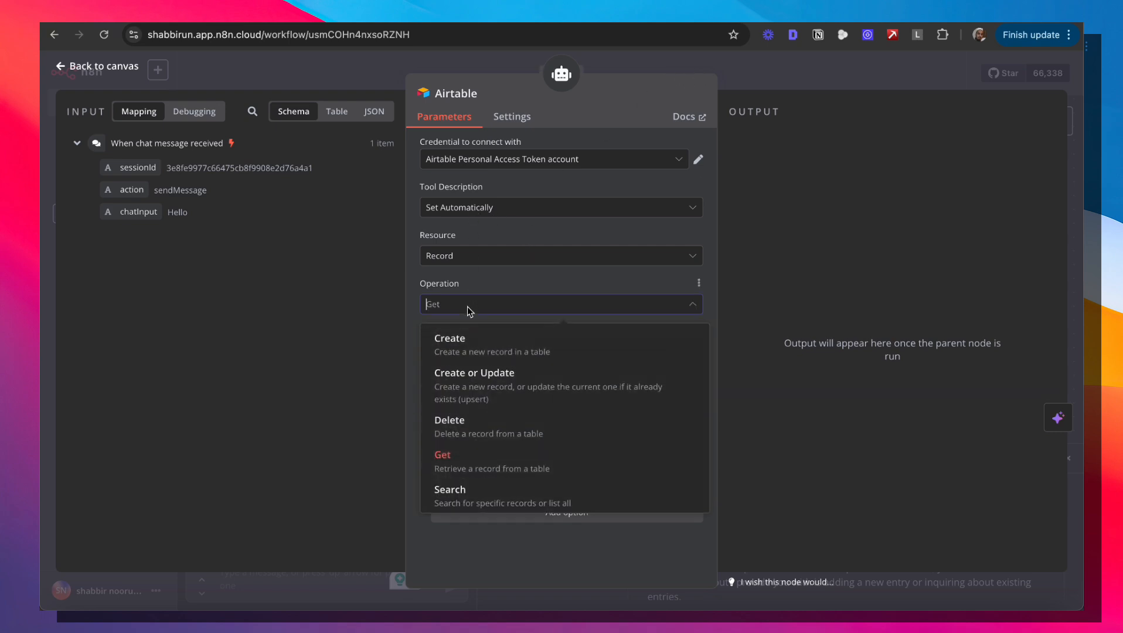
{"action": "left_click", "coordinate": [467, 352]}
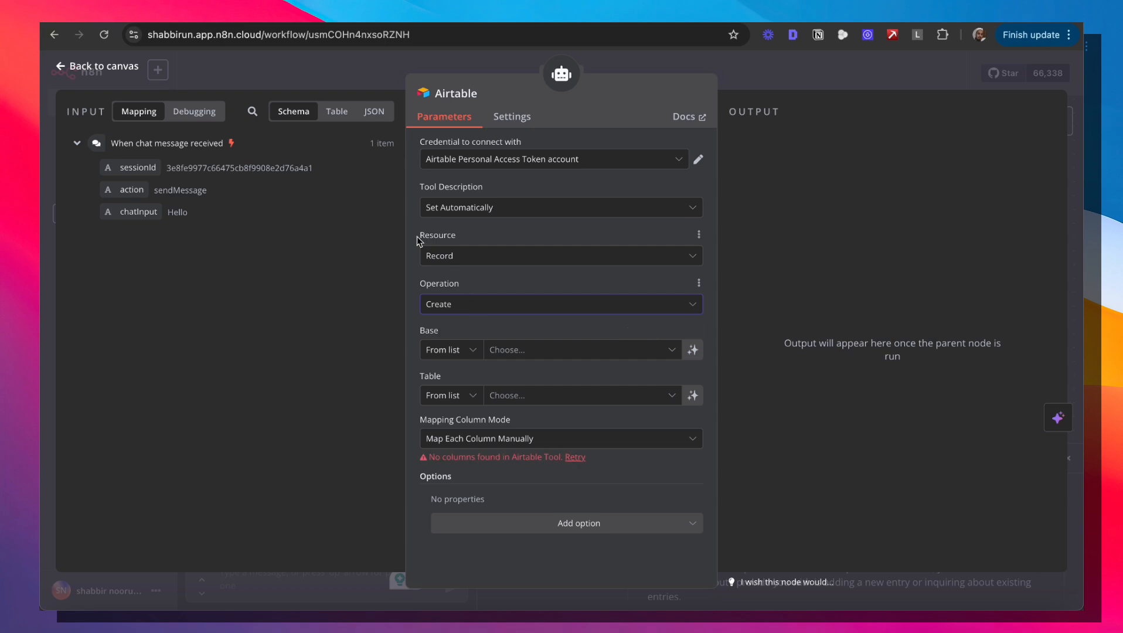
{"action": "left_click", "coordinate": [487, 94]}
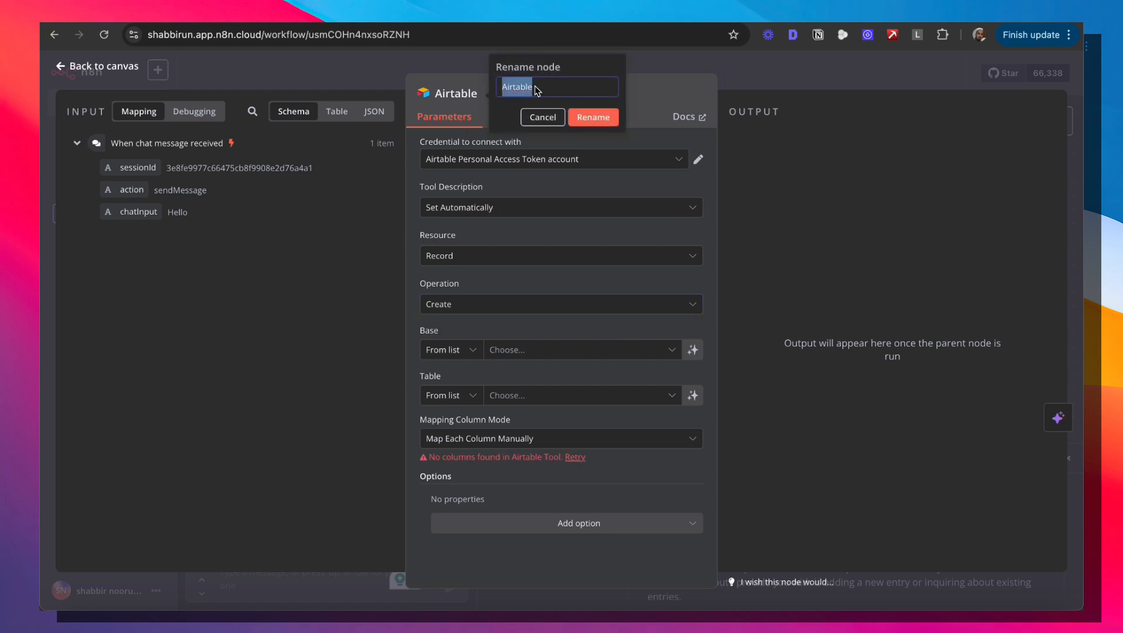
{"action": "type", "text": "Create New Entry"}
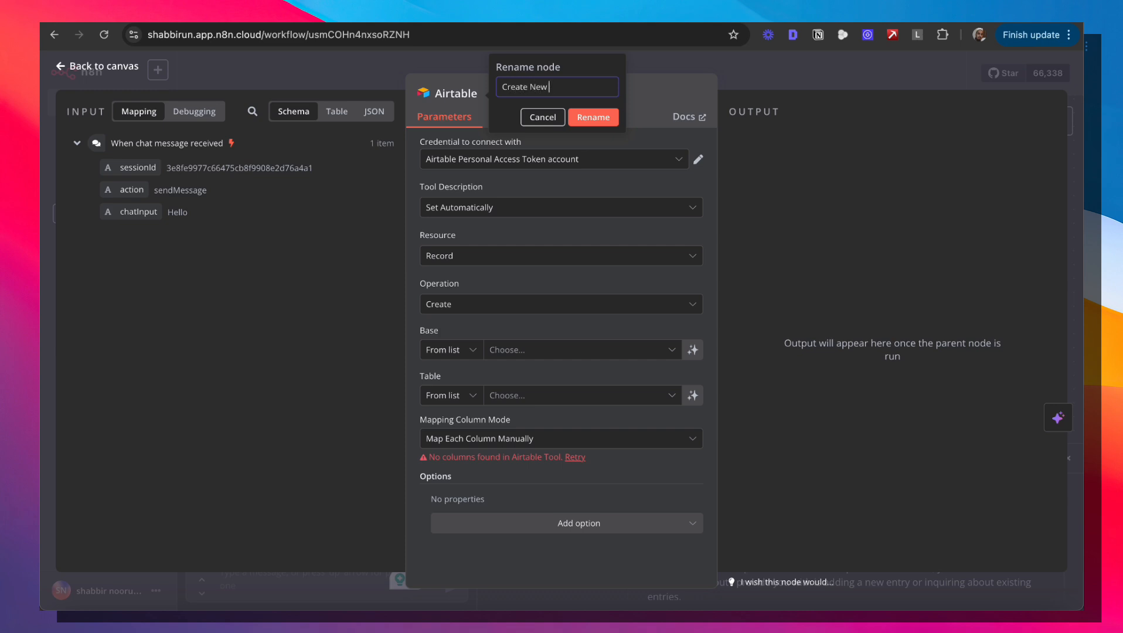
{"action": "left_click", "coordinate": [593, 117]}
Switch the tool description to Set Manually and enter "Create New Entry in Expense Tracker" as the description.
{"action": "left_click", "coordinate": [534, 209]}
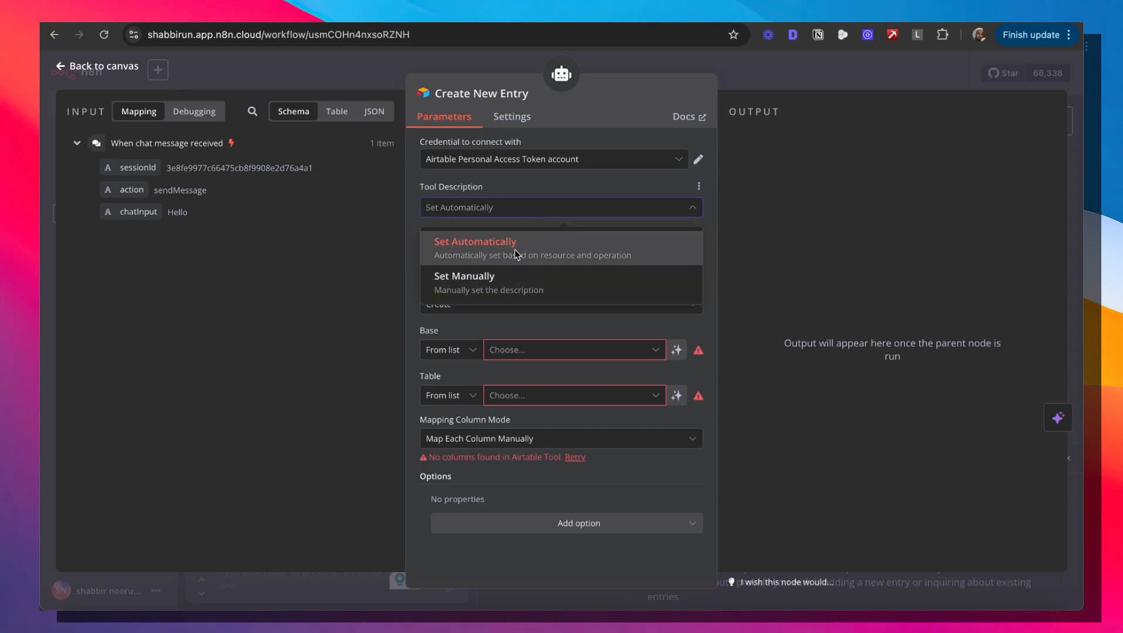
{"action": "left_click", "coordinate": [508, 274]}
{"action": "left_click", "coordinate": [477, 260]}
{"action": "key", "text": "ctrl+a"}
{"action": "type", "text": "Create New Entry in Expense Tracker"}
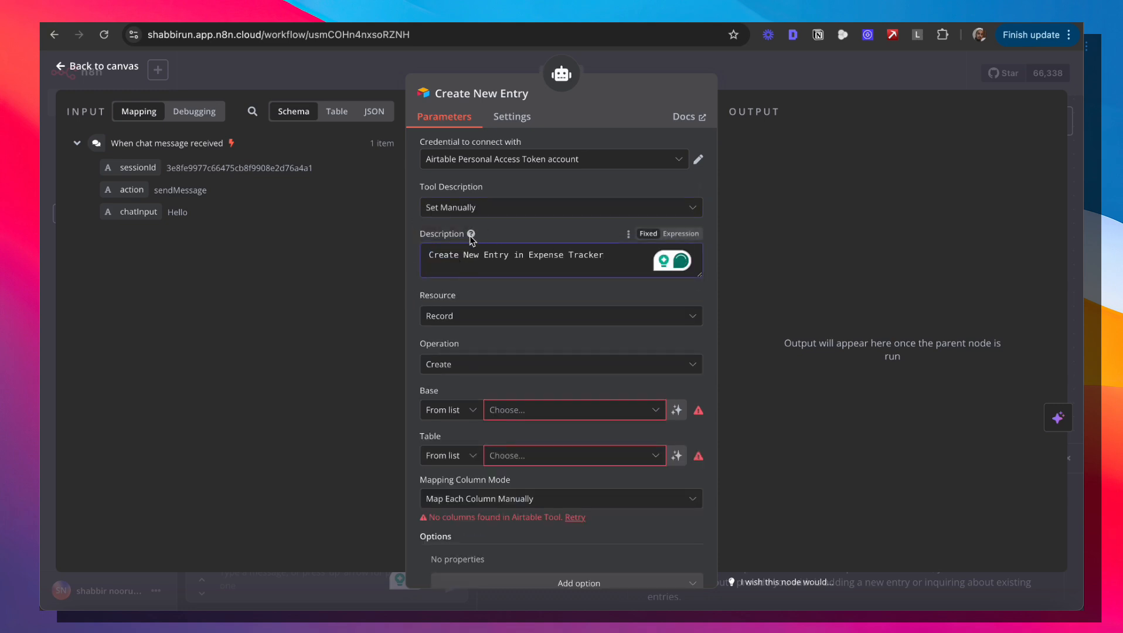
{"action": "mouse_move", "coordinate": [471, 235]}
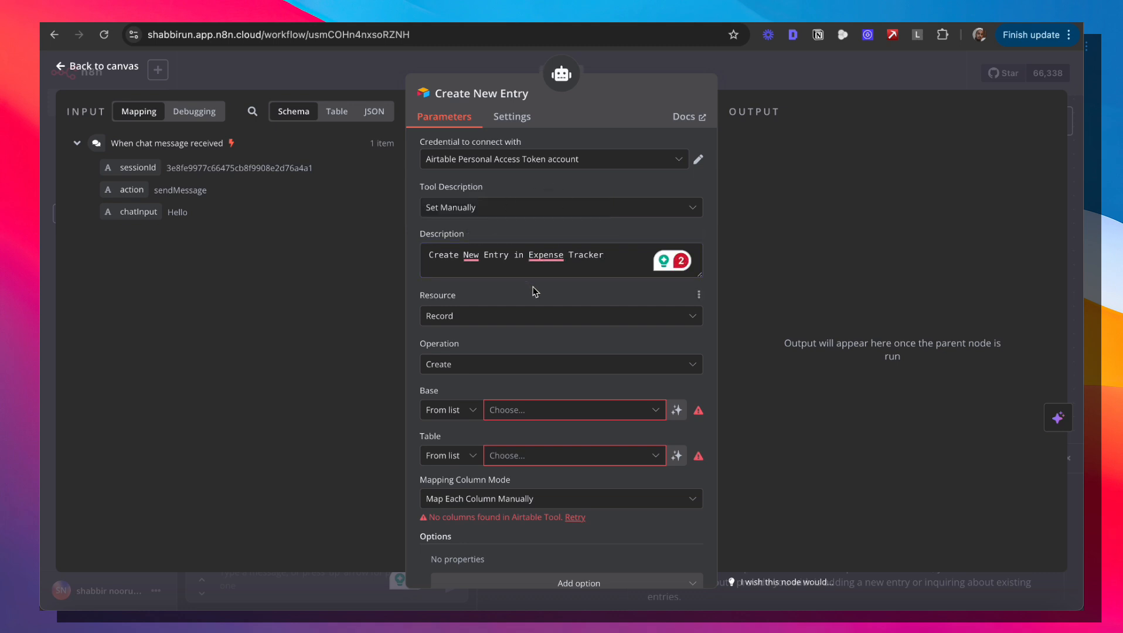
Select the YT - Expense Tracker base and its Table 1 as the target for new records.
{"action": "scroll", "coordinate": [533, 287], "scroll_direction": "down", "scroll_amount": 1}
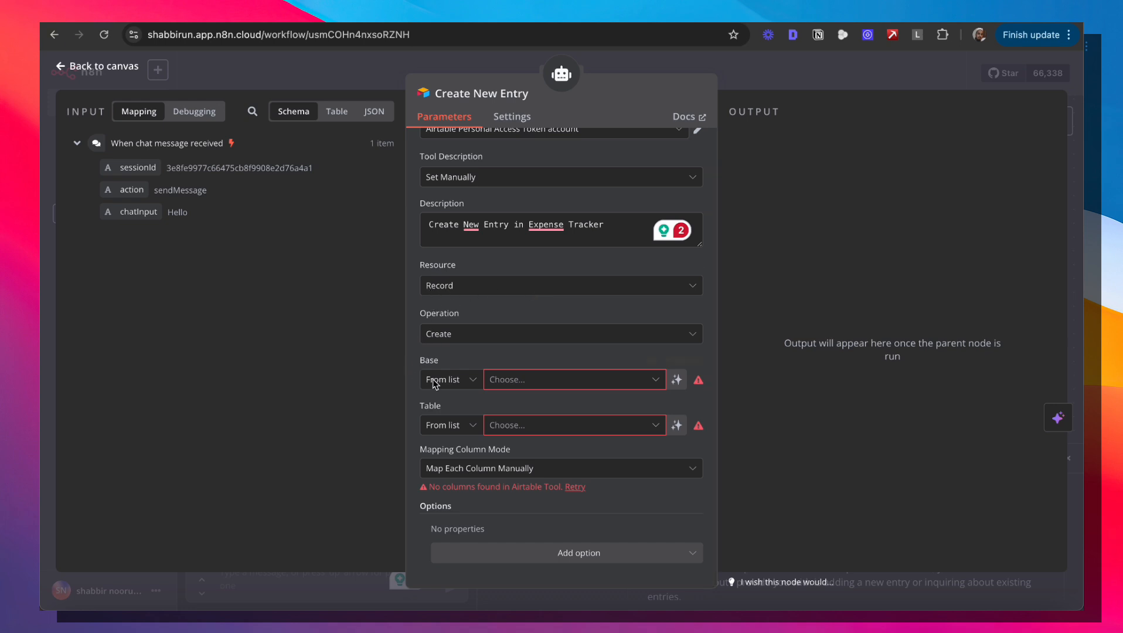
{"action": "left_click", "coordinate": [657, 381]}
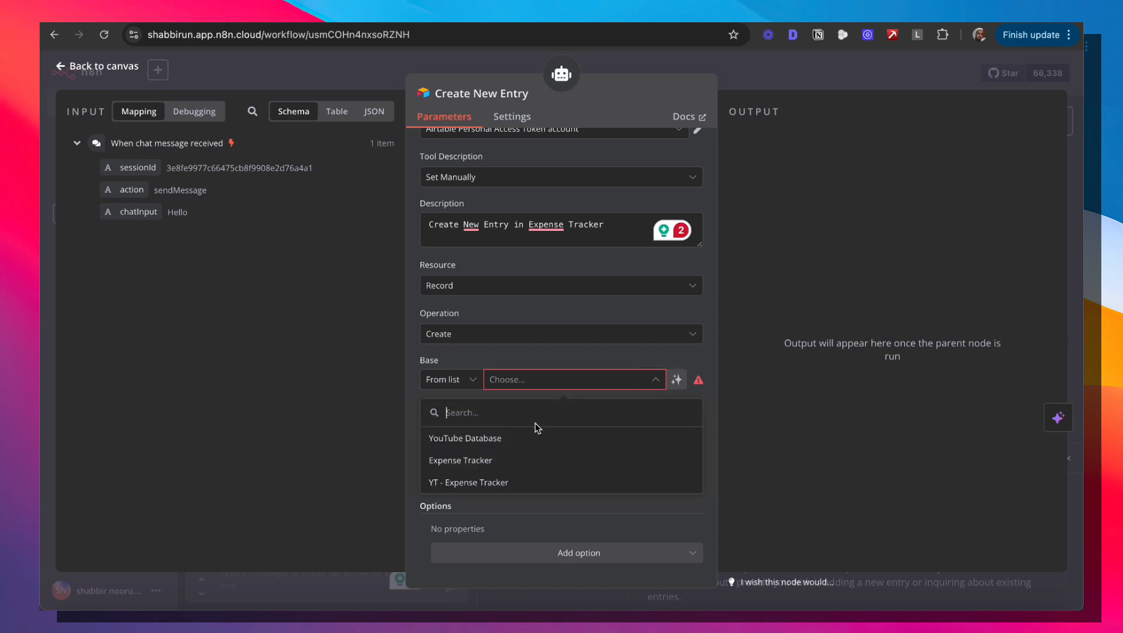
{"action": "left_click", "coordinate": [468, 484]}
{"action": "left_click", "coordinate": [604, 425]}
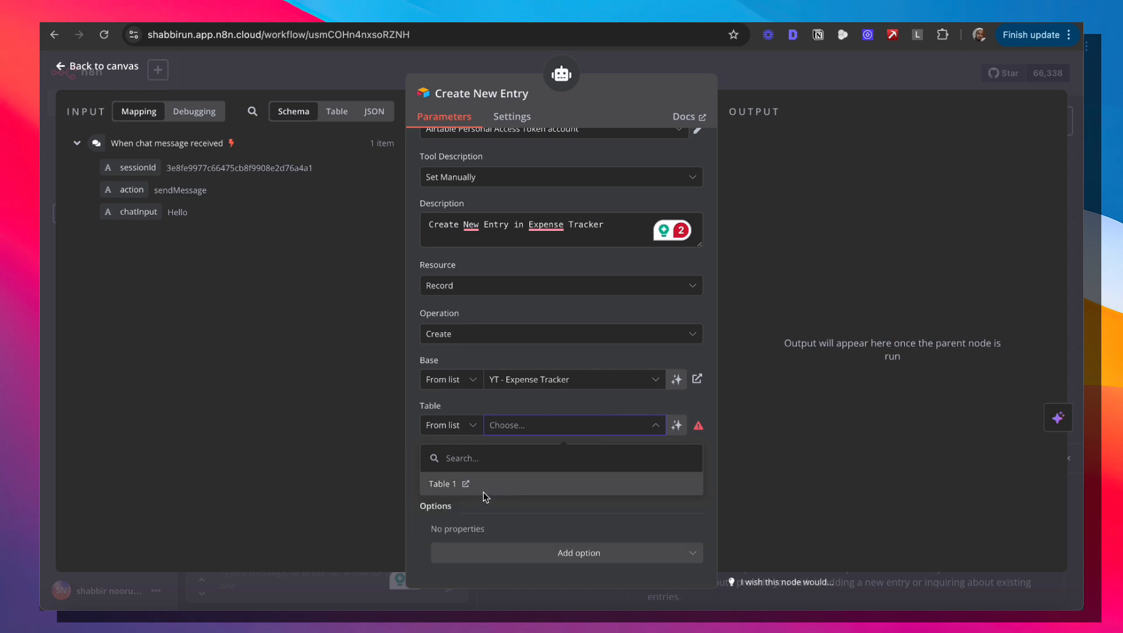
{"action": "left_click", "coordinate": [483, 491]}
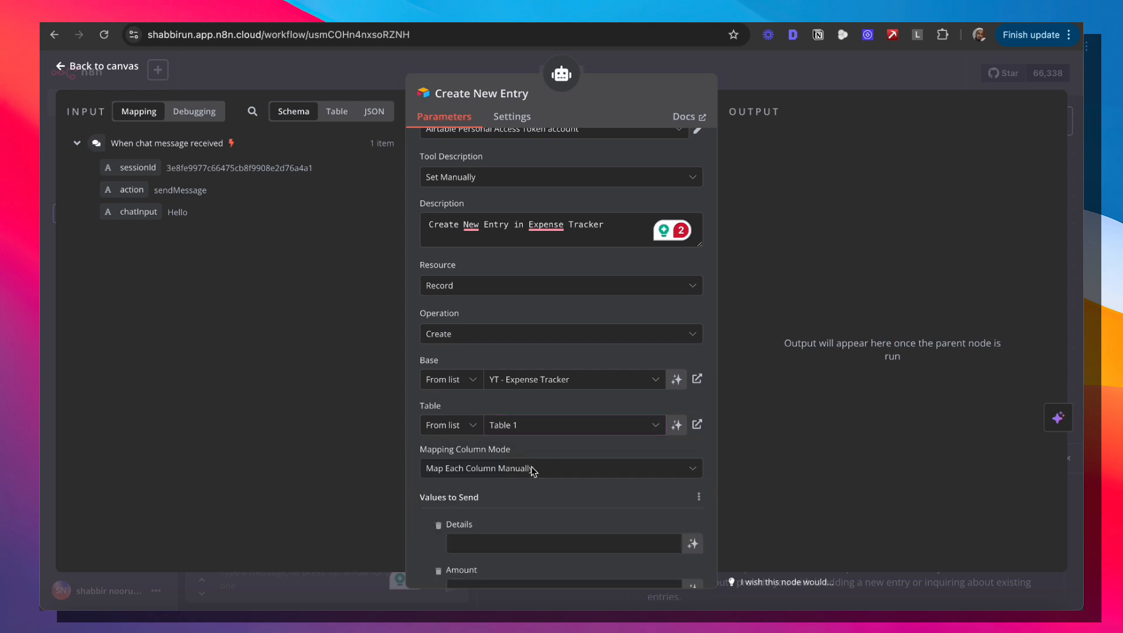
Let the model define the Details, Amount, Category and Date values automatically, and return to the workflow canvas.
{"action": "scroll", "coordinate": [531, 466], "scroll_direction": "down", "scroll_amount": 2}
{"action": "scroll", "coordinate": [531, 467], "scroll_direction": "down", "scroll_amount": 2}
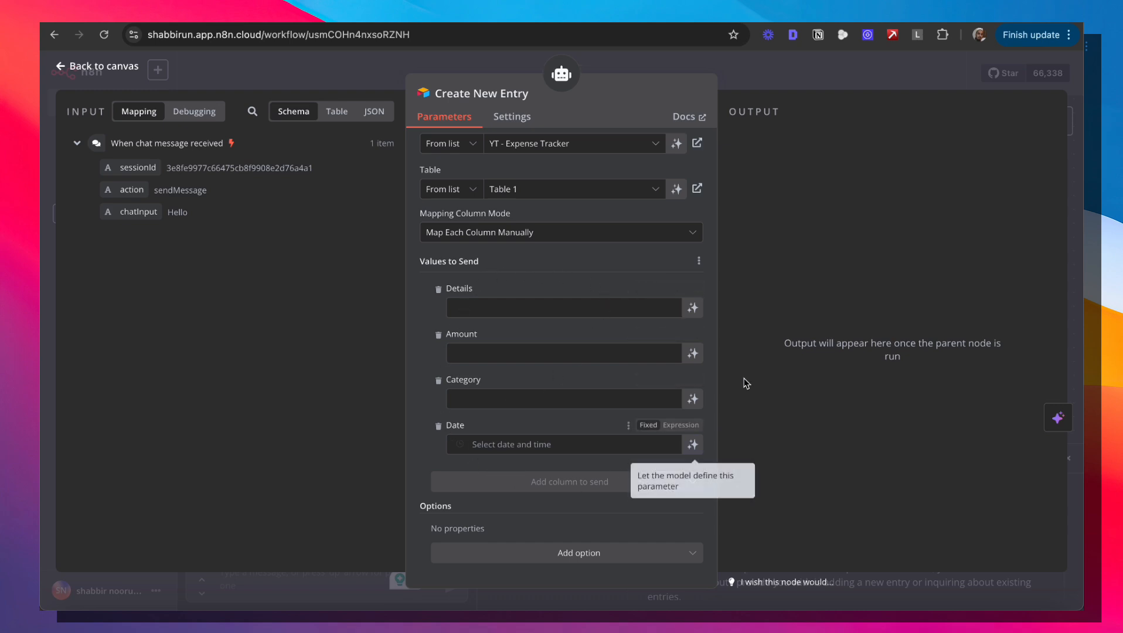
{"action": "left_click", "coordinate": [694, 309]}
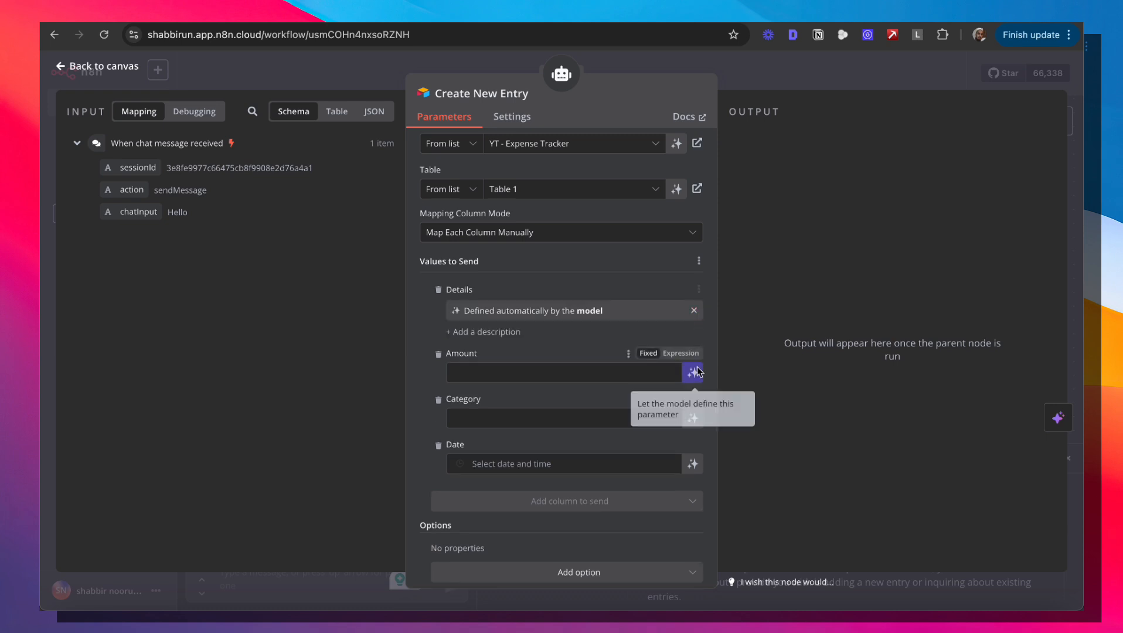
{"action": "left_click", "coordinate": [694, 375]}
{"action": "left_click", "coordinate": [694, 439]}
{"action": "left_click", "coordinate": [694, 502]}
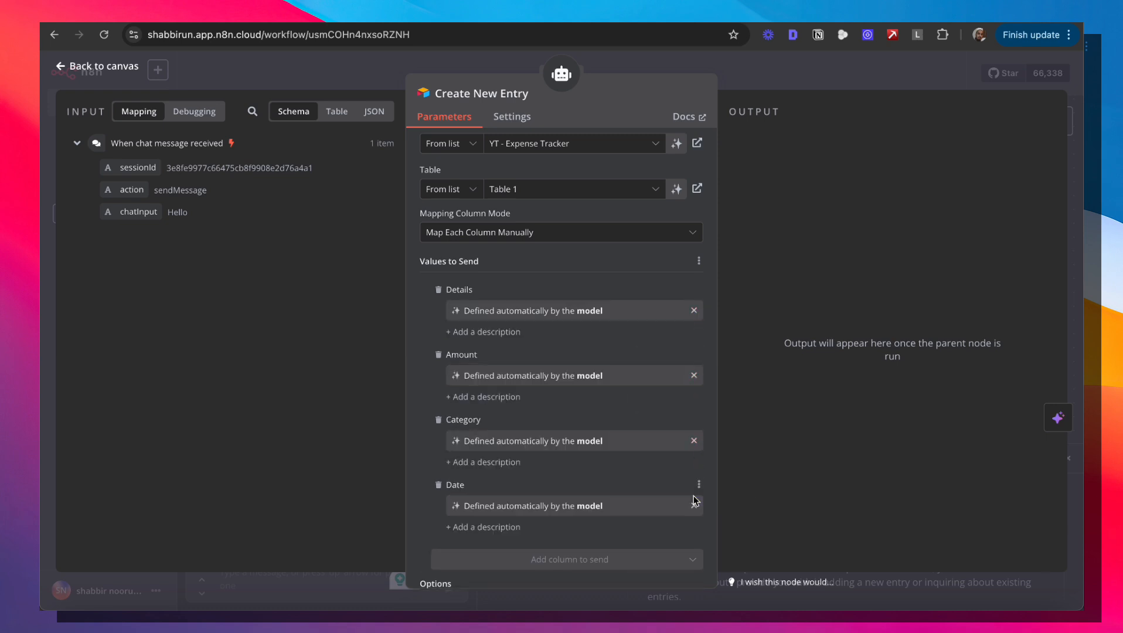
{"action": "scroll", "coordinate": [696, 501], "scroll_direction": "down", "scroll_amount": 2}
{"action": "scroll", "coordinate": [571, 284], "scroll_direction": "up", "scroll_amount": 10}
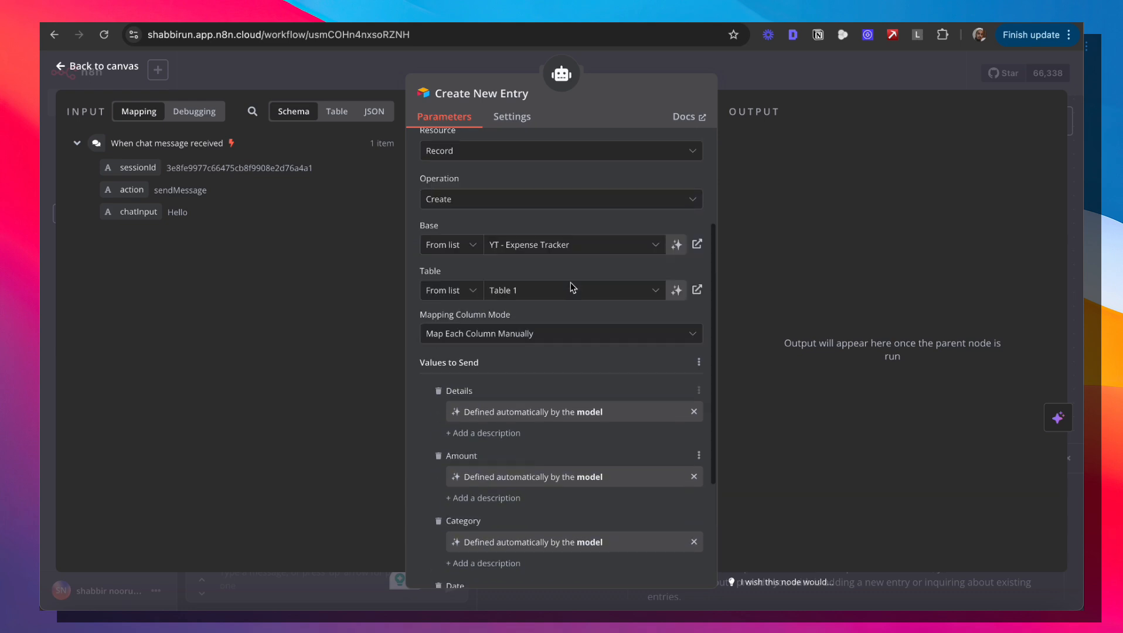
{"action": "key", "text": "Escape"}
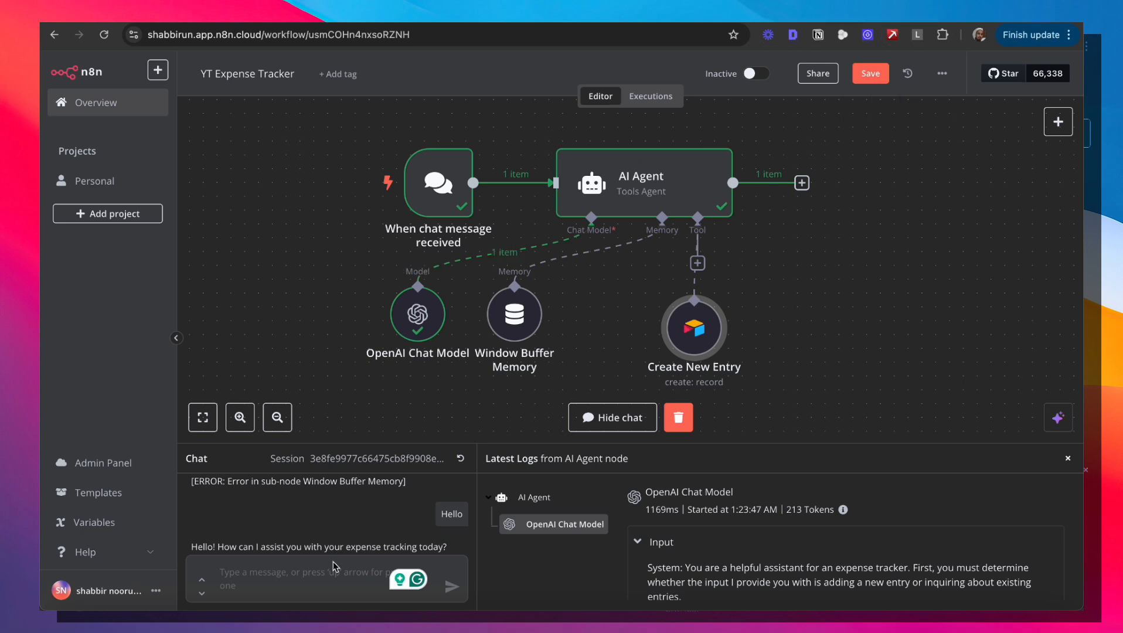
Test the agent by sending the chat message "Lunch with friends - $20".
{"action": "left_click", "coordinate": [227, 576]}
{"action": "type", "text": "Lunch with f"}
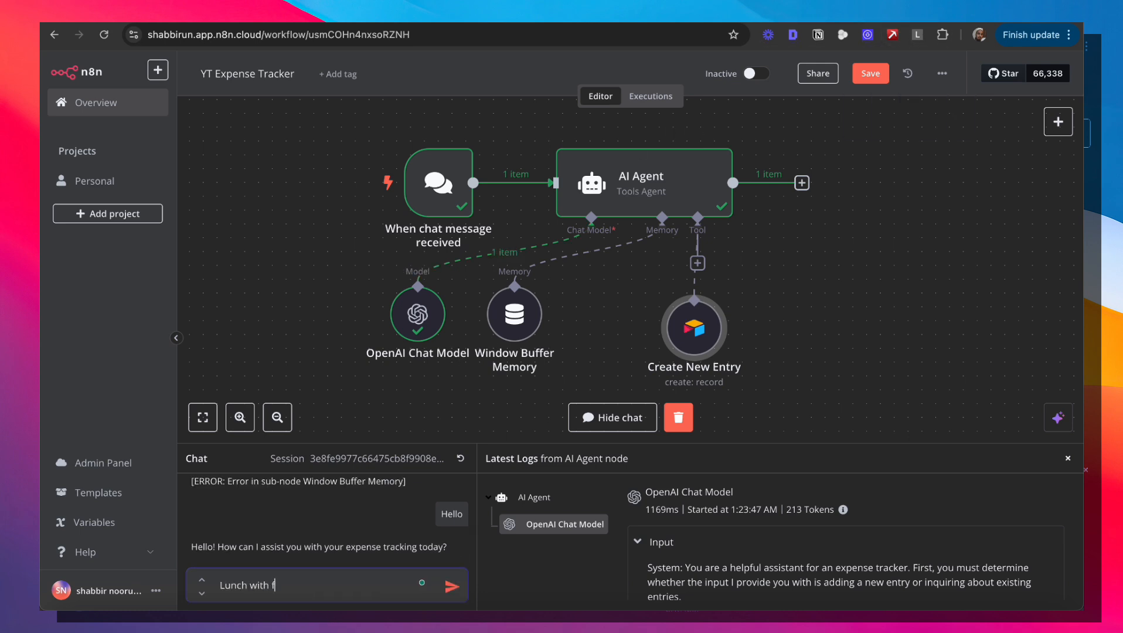
{"action": "type", "text": "riends - $20"}
{"action": "key", "text": "Return"}
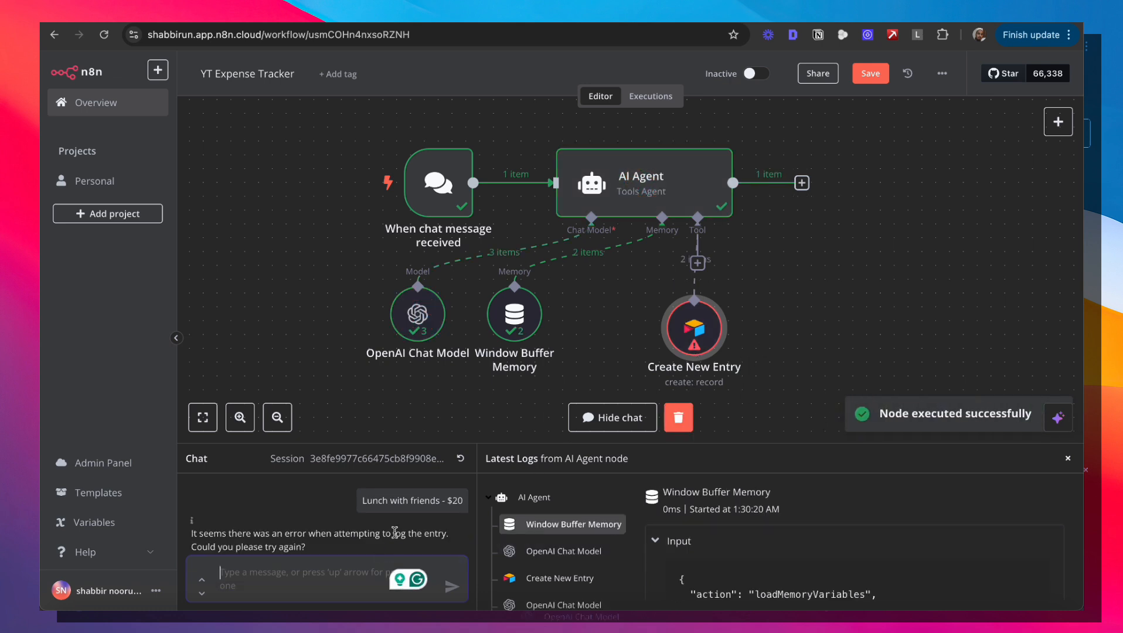
Open the Create New Entry node and examine its expanded error details.
{"action": "double_click", "coordinate": [692, 348]}
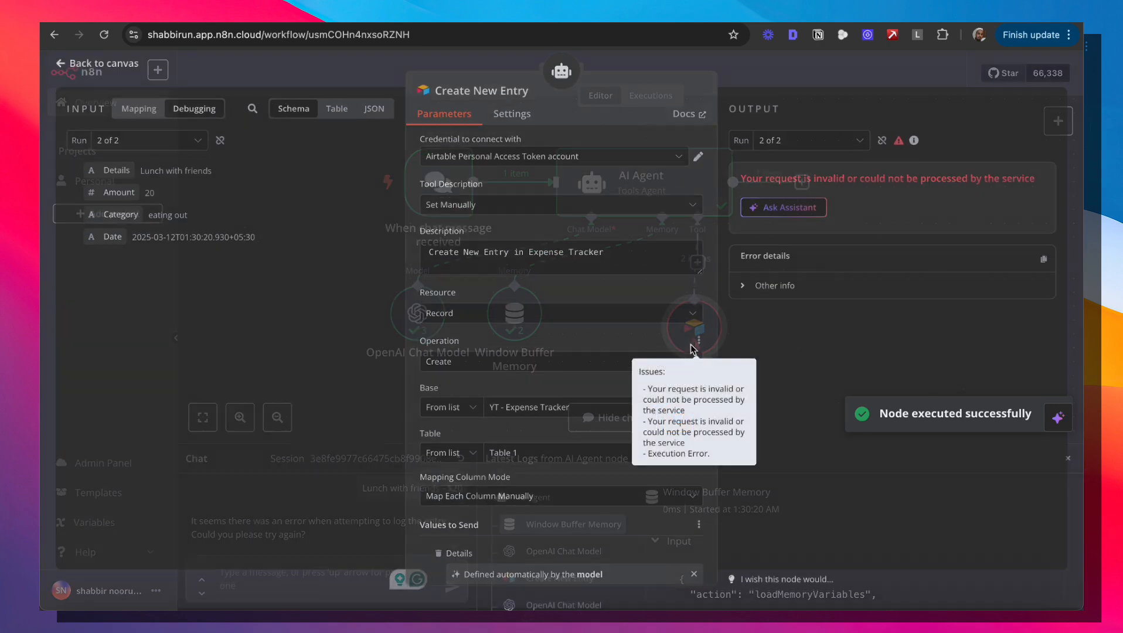
{"action": "left_click", "coordinate": [747, 295]}
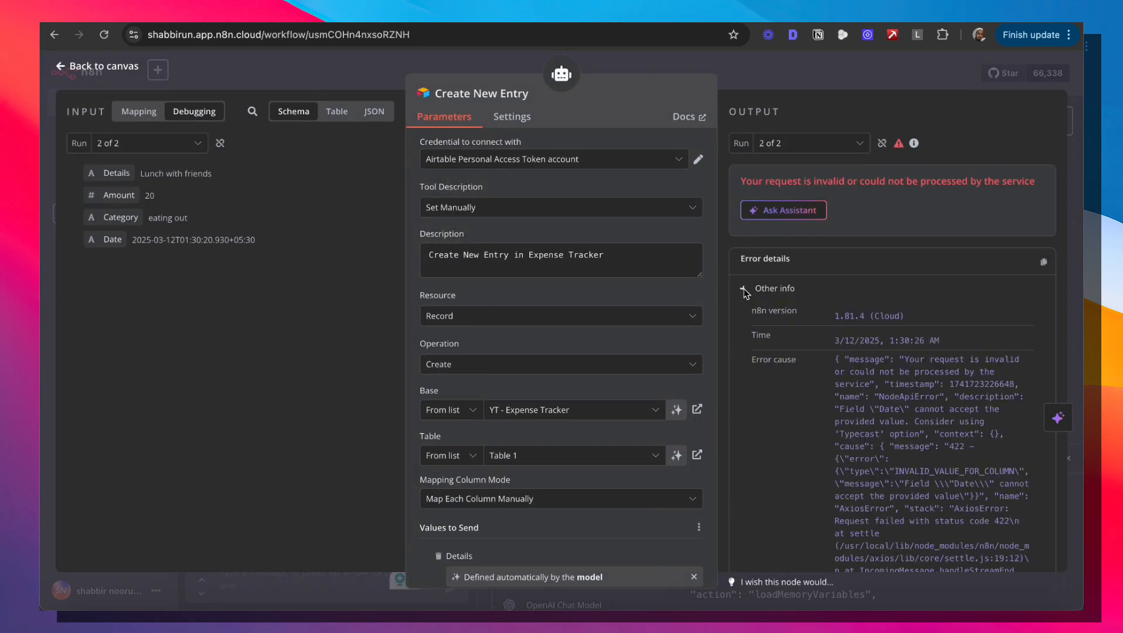
{"action": "scroll", "coordinate": [937, 327], "scroll_direction": "down", "scroll_amount": 2}
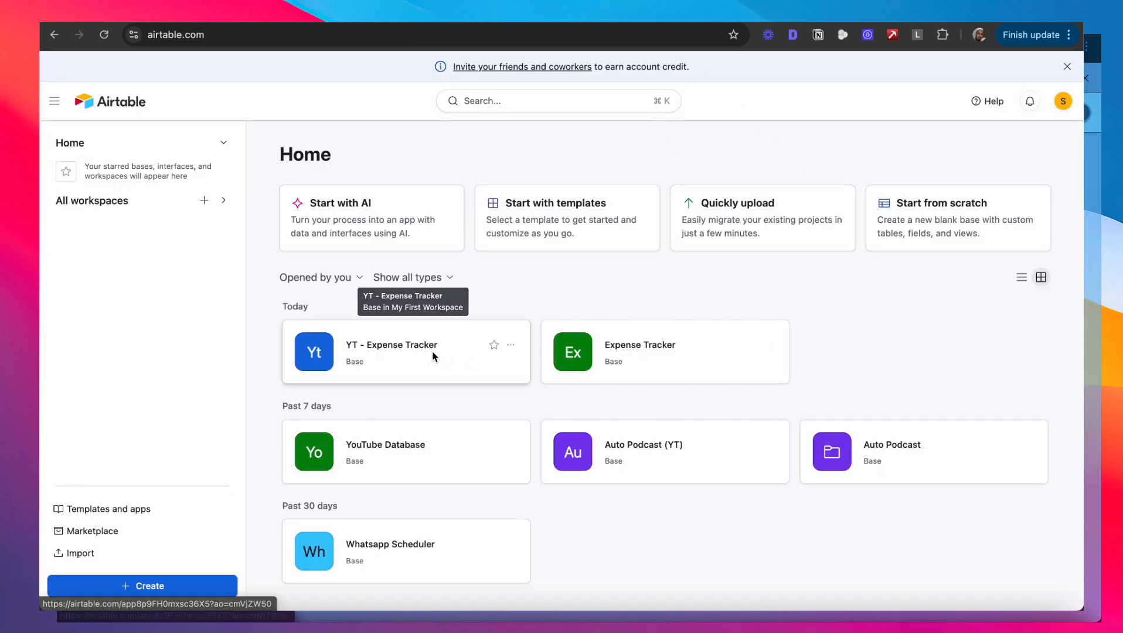
In Airtable's YT - Expense Tracker base, set the Date field to include time and use the ISO date format, confirming the change.
{"action": "left_click", "coordinate": [433, 355]}
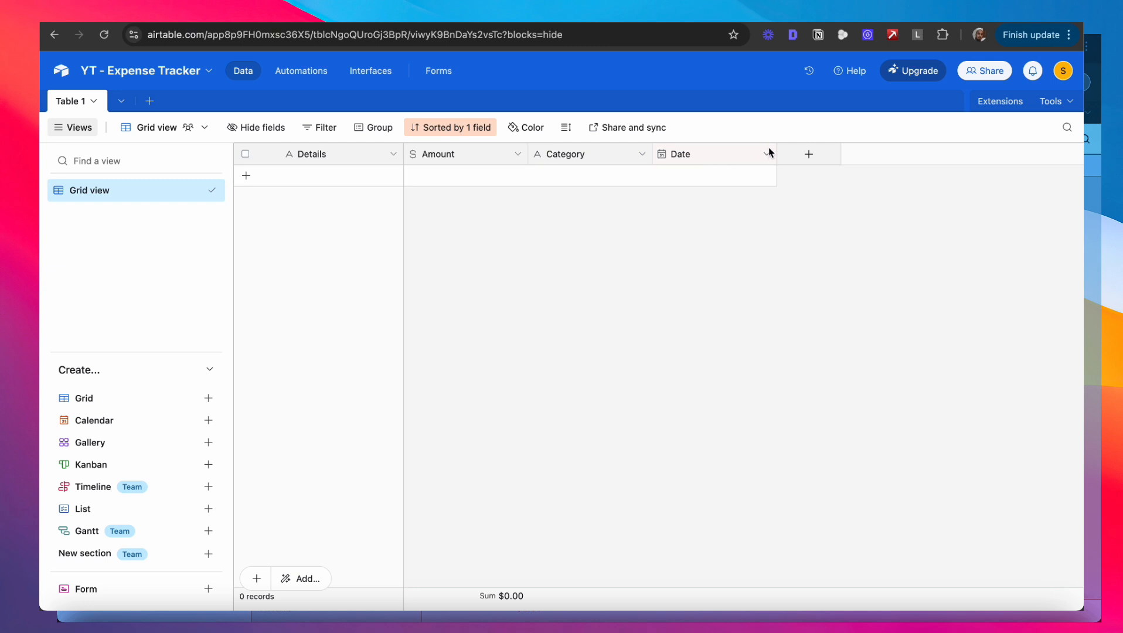
{"action": "double_click", "coordinate": [711, 158]}
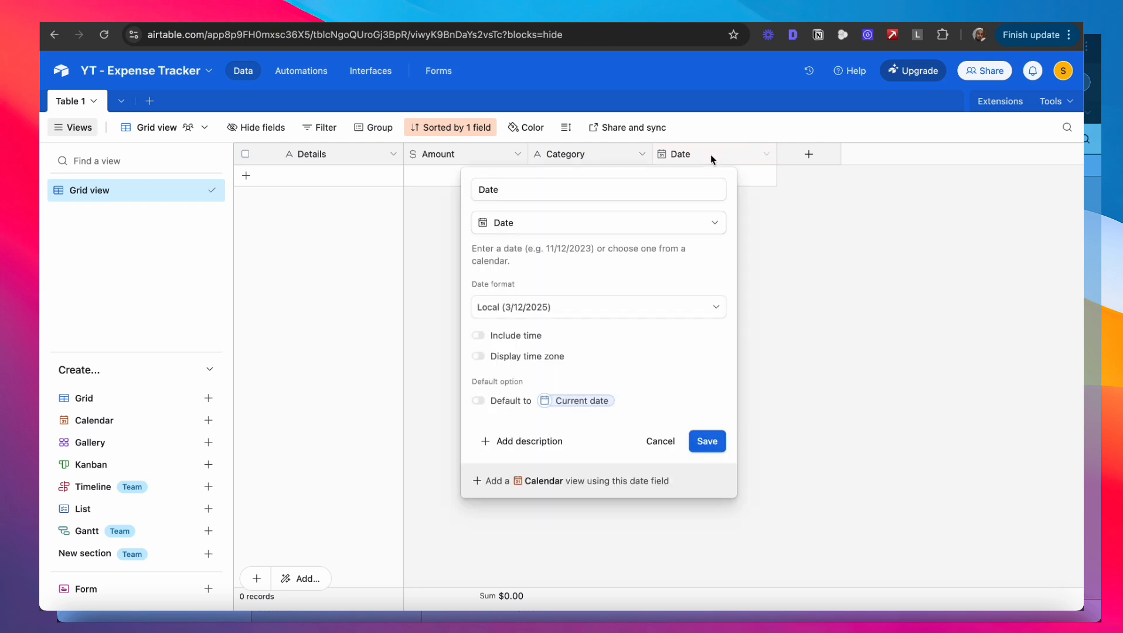
{"action": "left_click", "coordinate": [479, 336]}
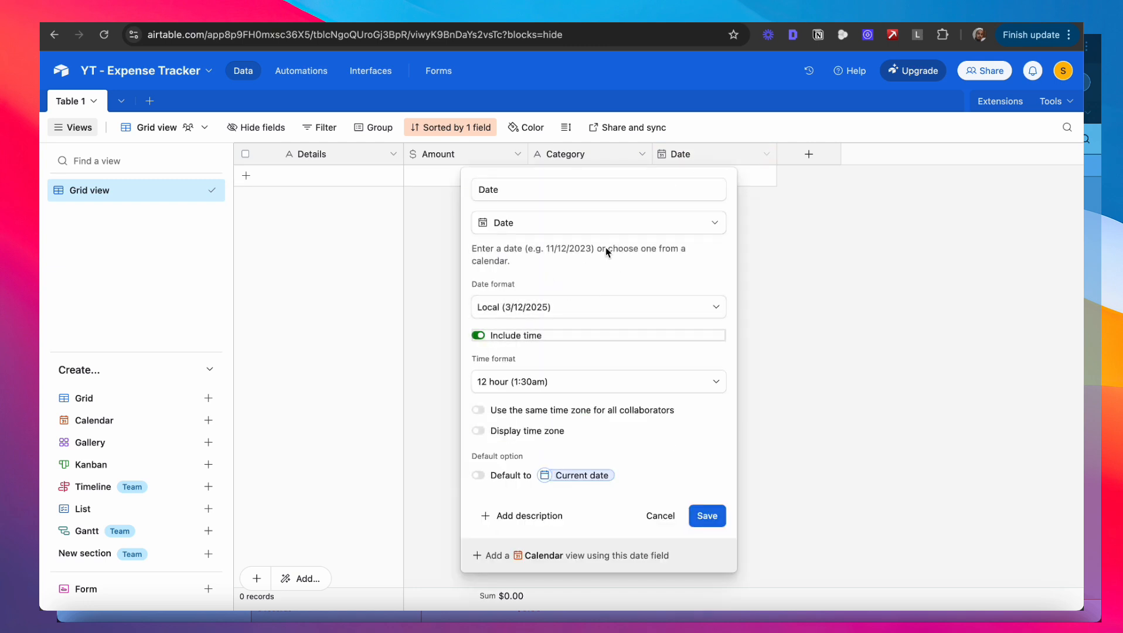
{"action": "left_click", "coordinate": [693, 306]}
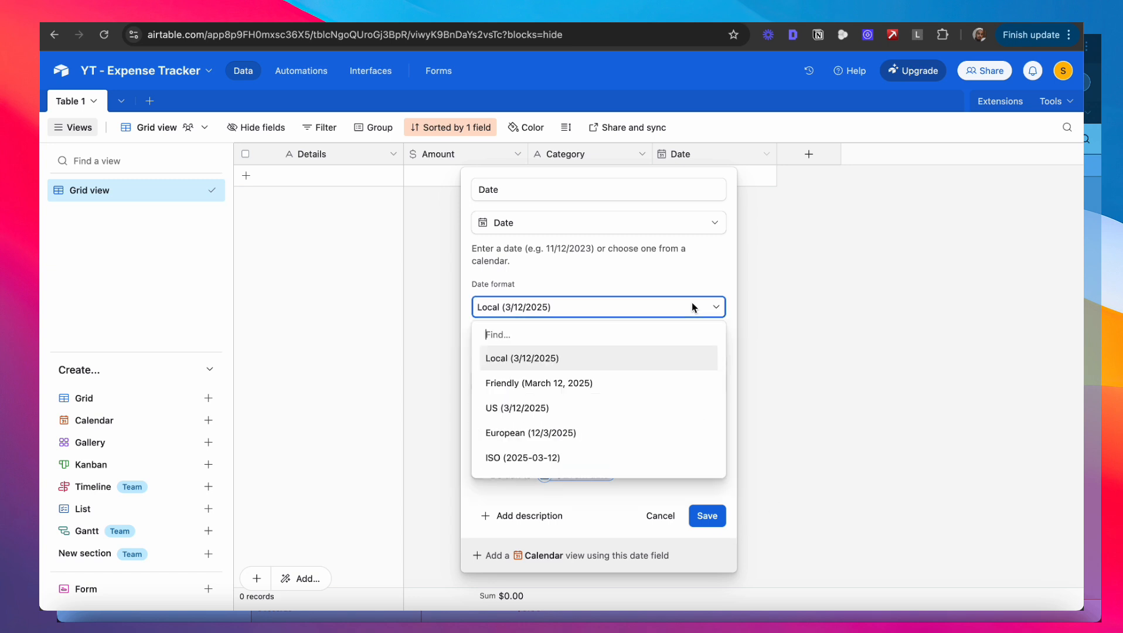
{"action": "left_click", "coordinate": [560, 456]}
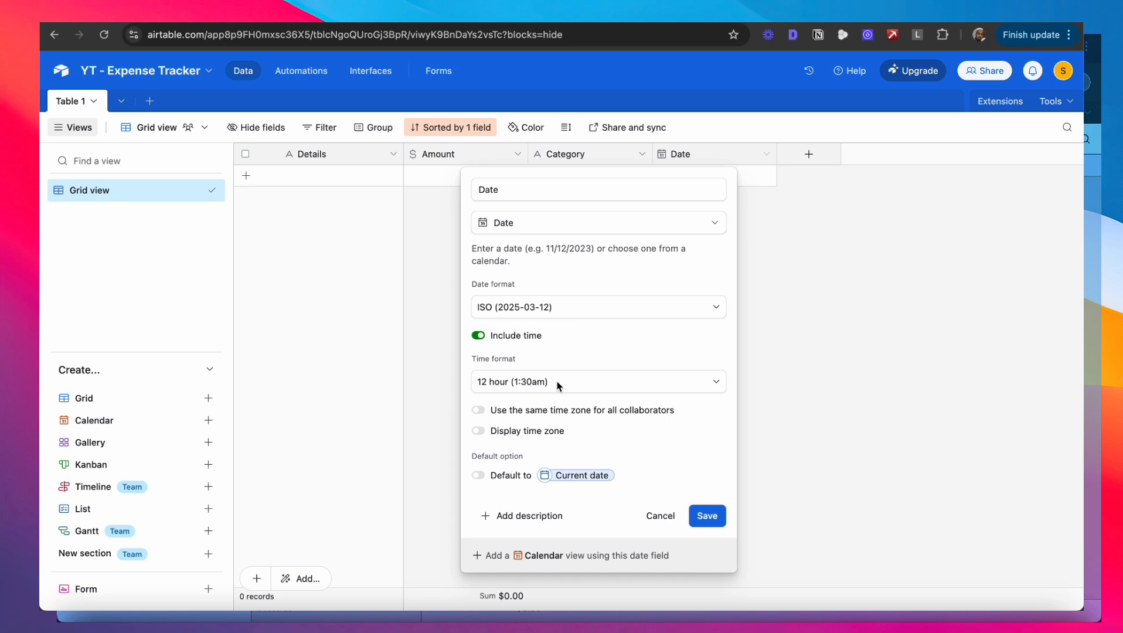
{"action": "left_click", "coordinate": [704, 513]}
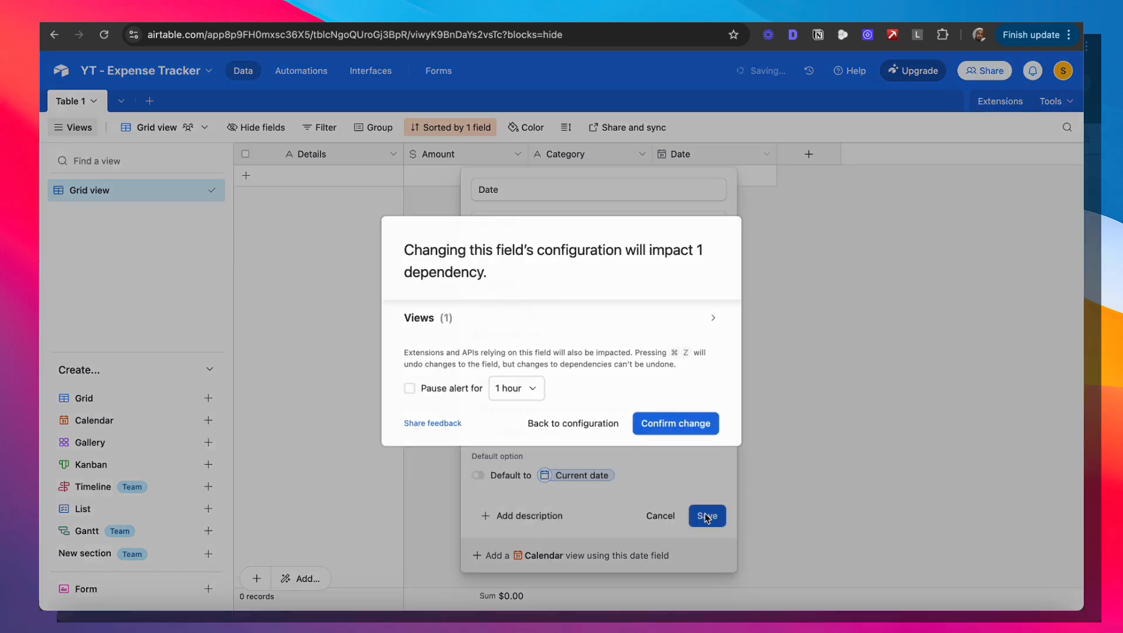
{"action": "left_click", "coordinate": [693, 433]}
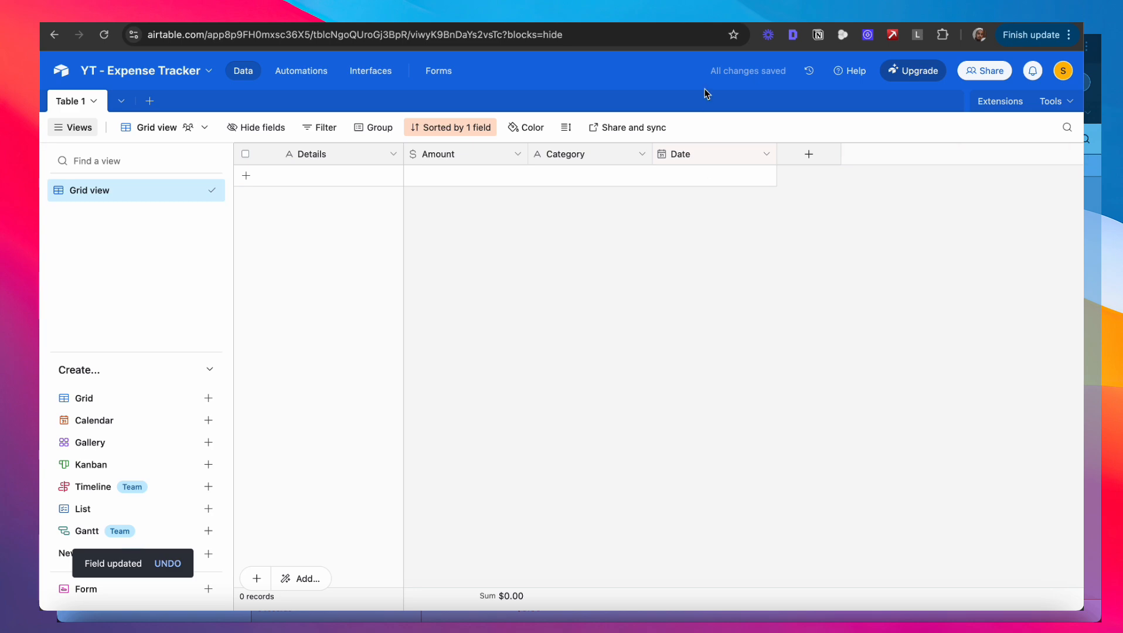
Switch back to the n8n workflow, return to the canvas and send the agent the chat message "Try again".
{"action": "left_click", "coordinate": [531, 21]}
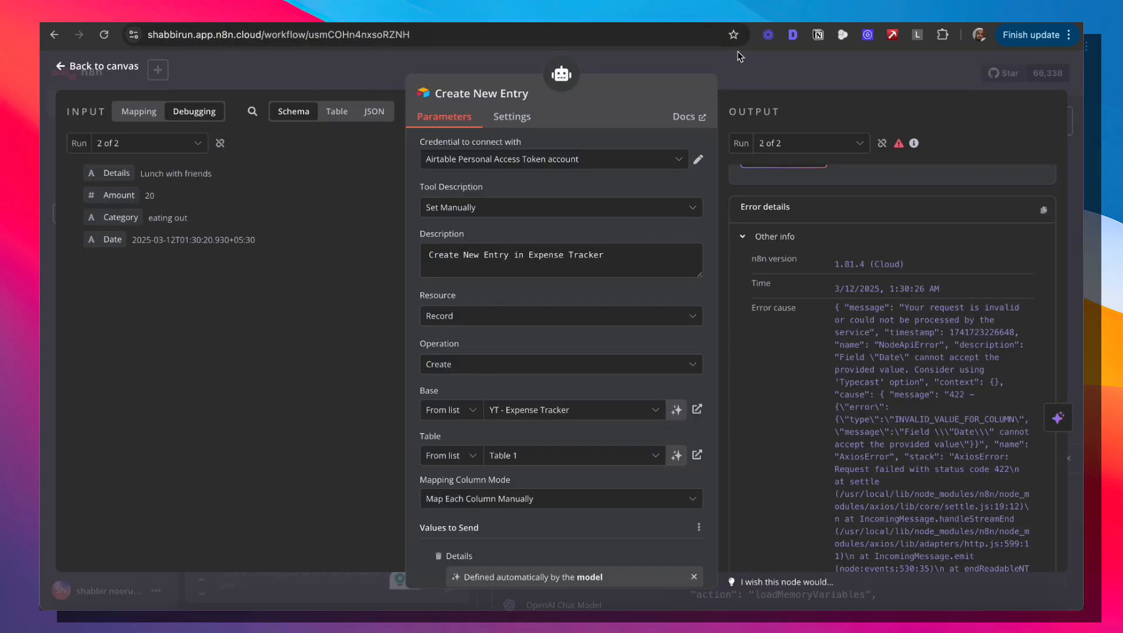
{"action": "left_click", "coordinate": [747, 81]}
{"action": "left_click", "coordinate": [302, 585]}
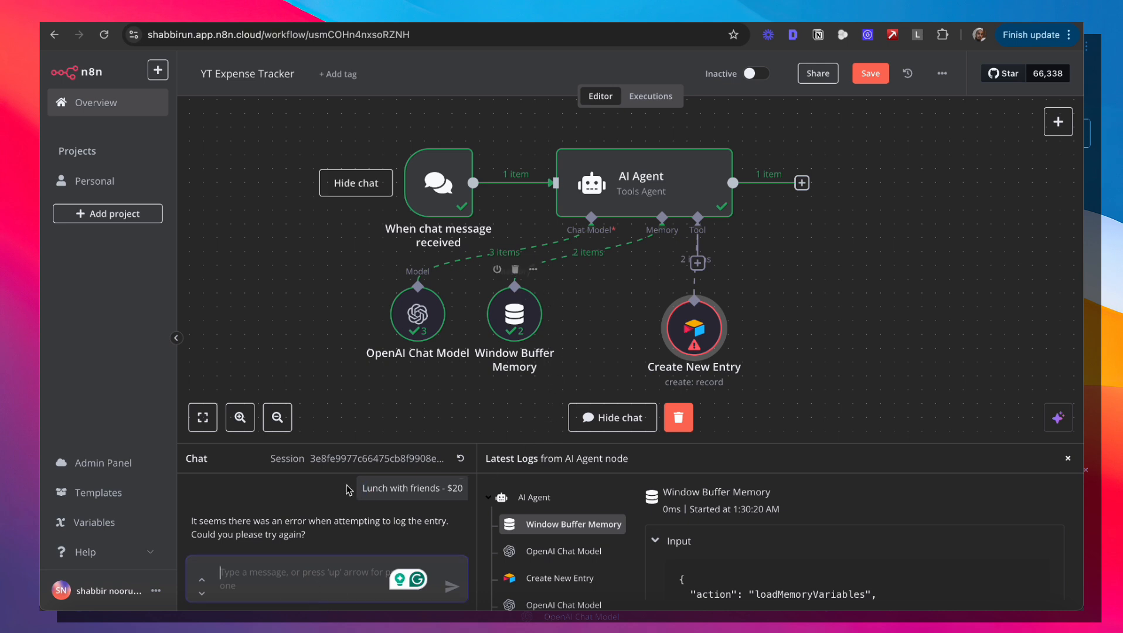
{"action": "type", "text": "Try again"}
{"action": "key", "text": "Return"}
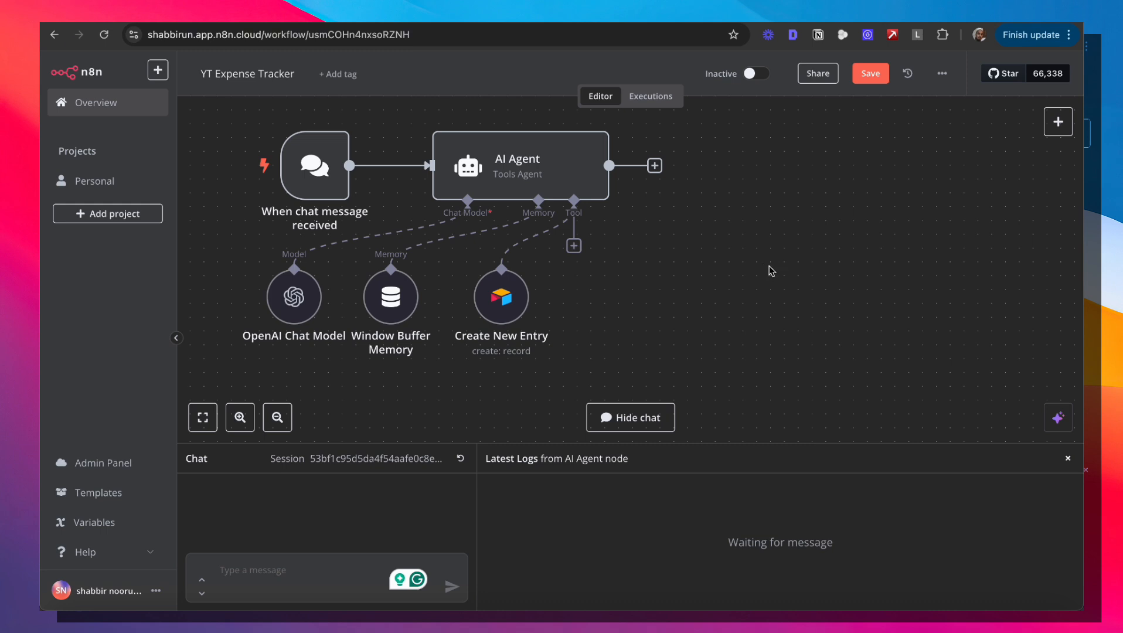
Add an Airtable tool to the AI Agent and set its operation to Search.
{"action": "left_click", "coordinate": [575, 246]}
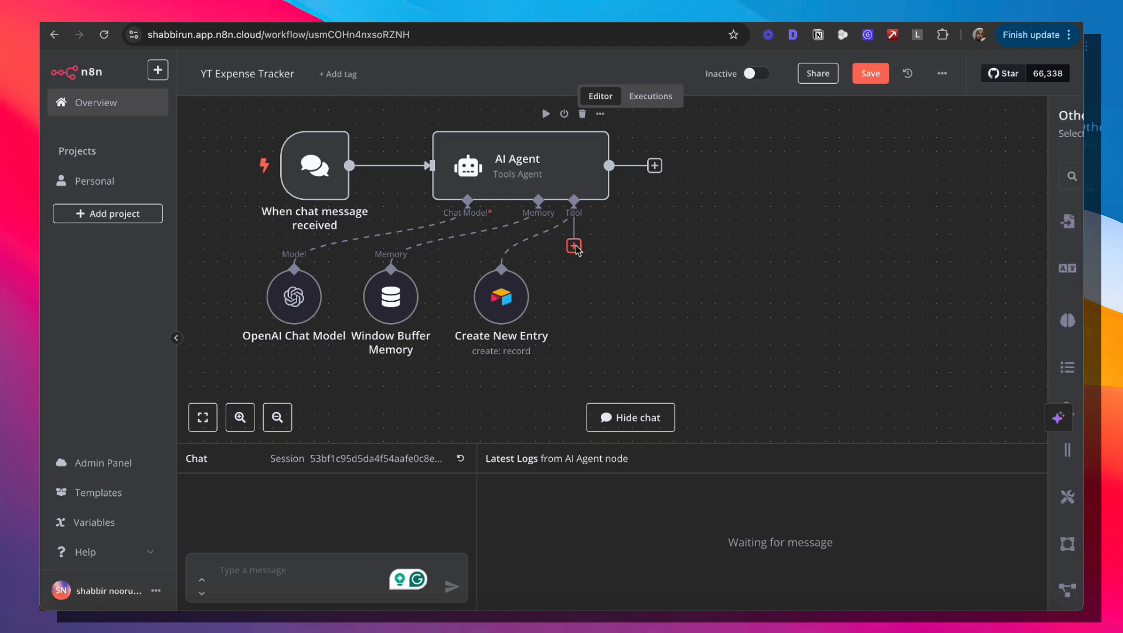
{"action": "type", "text": "airtab"}
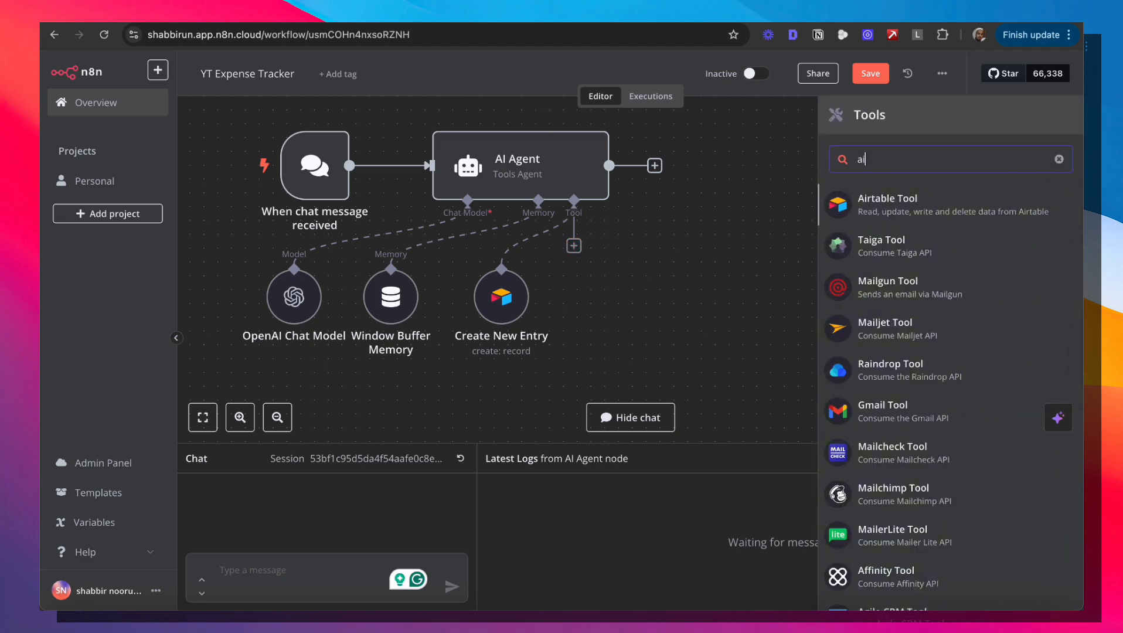
{"action": "left_click", "coordinate": [982, 221]}
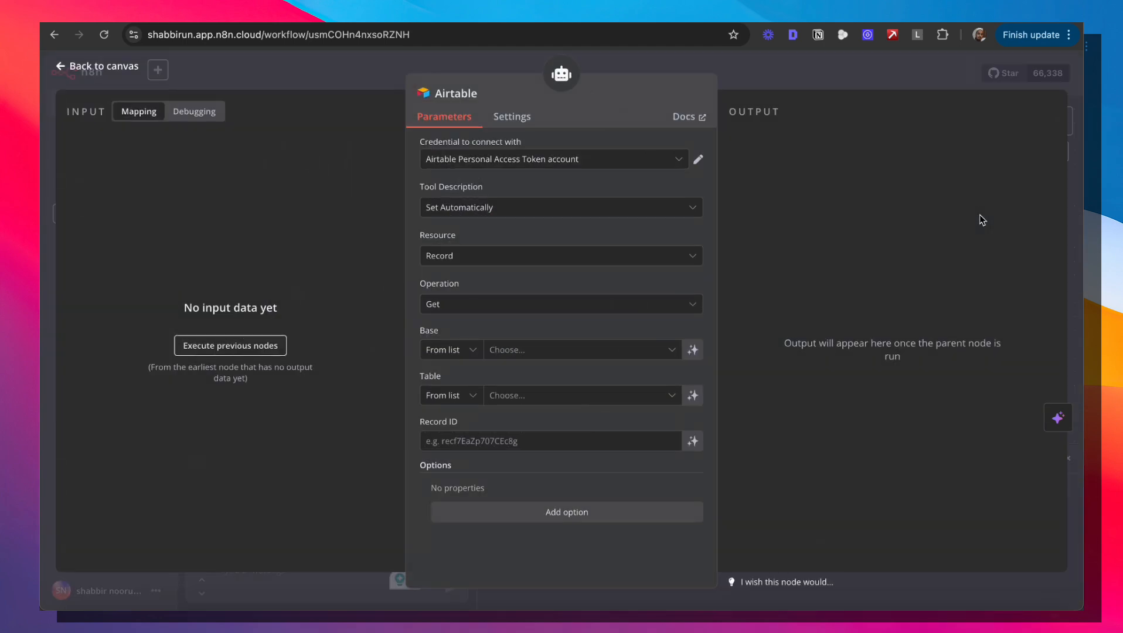
{"action": "left_click", "coordinate": [471, 306]}
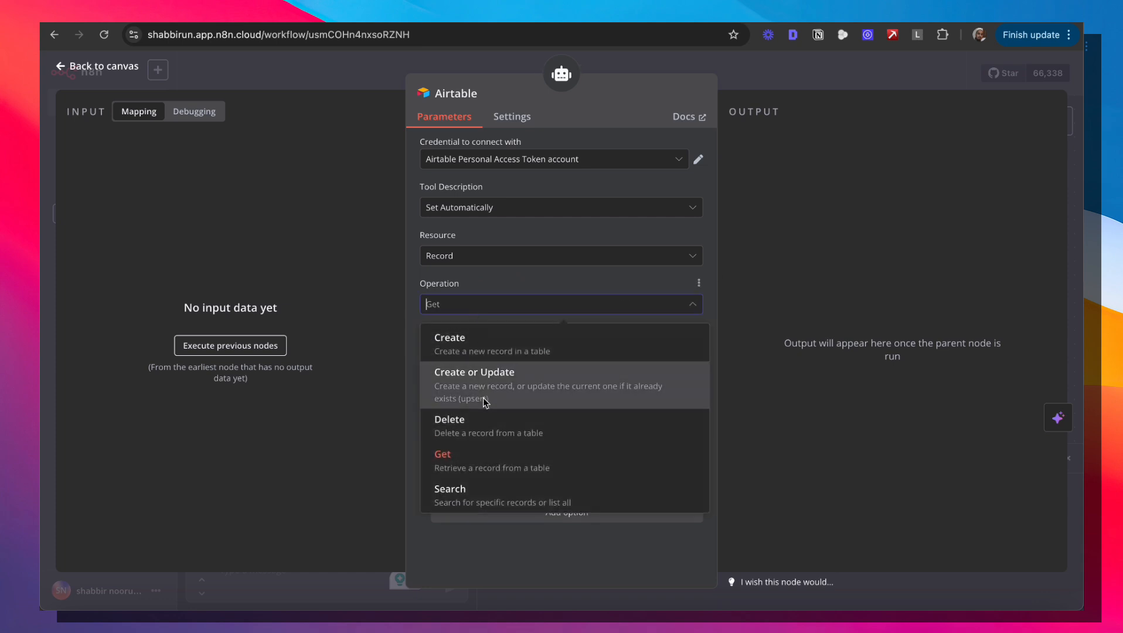
{"action": "scroll", "coordinate": [482, 446], "scroll_direction": "down", "scroll_amount": 1}
{"action": "left_click", "coordinate": [482, 445]}
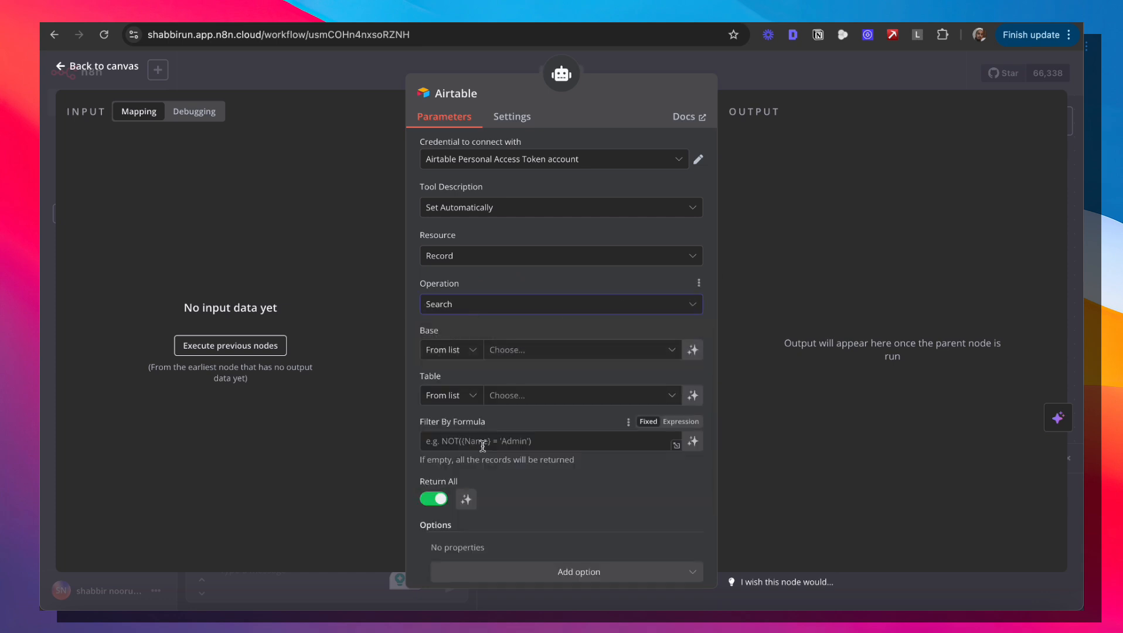
Rename the new Airtable tool as Retrieve Expenses and manually set its description to "Retrieve Expenses from Database".
{"action": "left_click", "coordinate": [485, 94]}
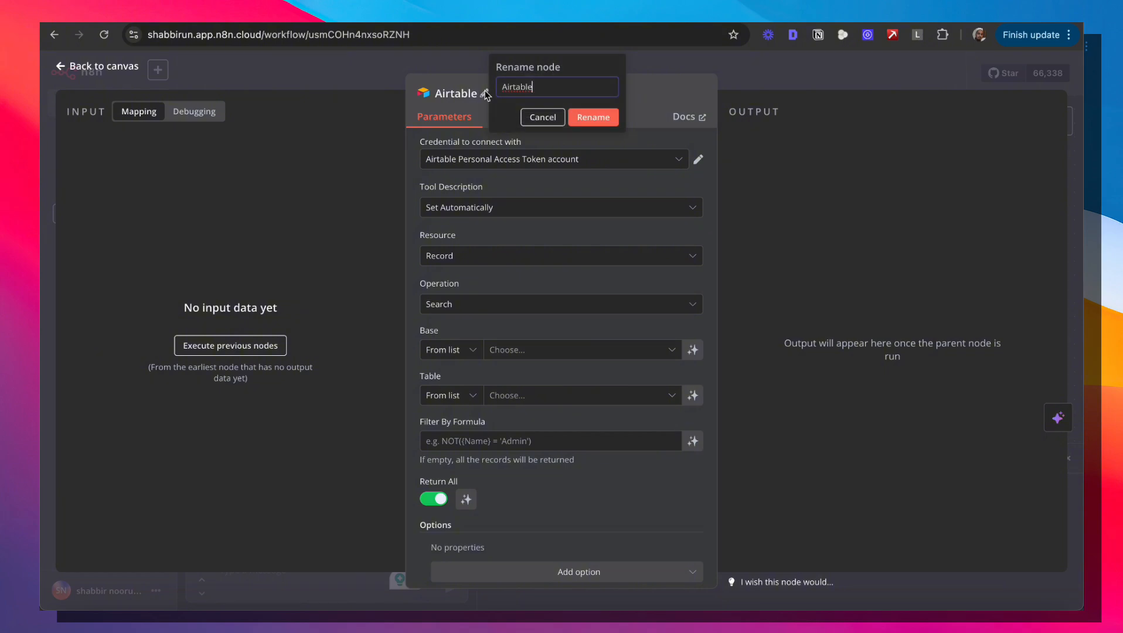
{"action": "type", "text": "Retrieve Expenses"}
{"action": "left_click", "coordinate": [592, 120]}
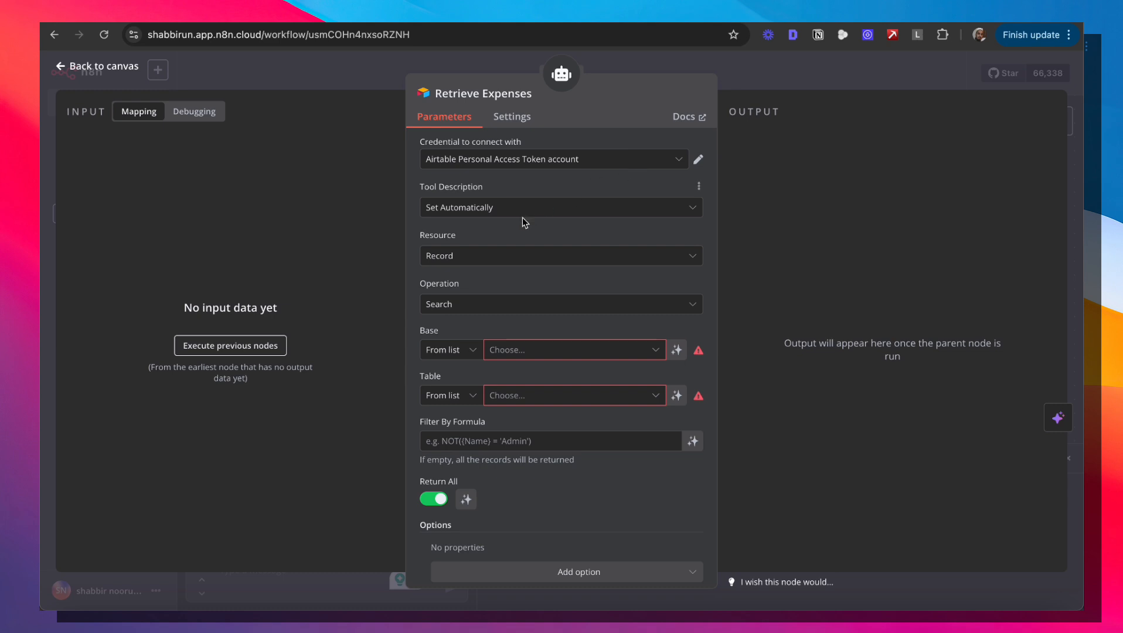
{"action": "left_click", "coordinate": [647, 207]}
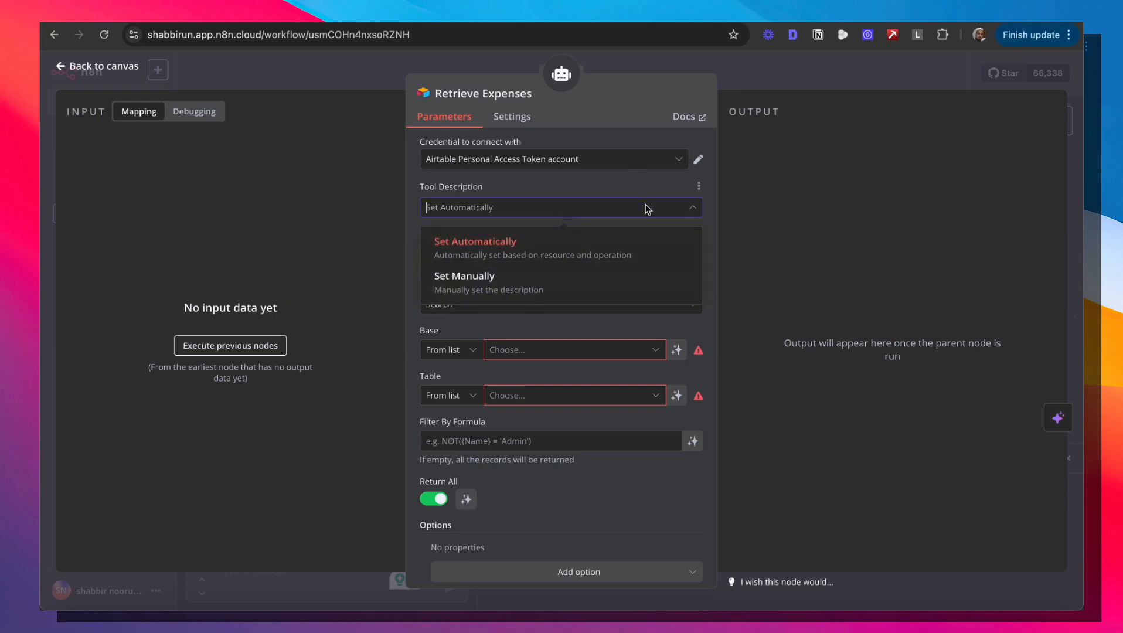
{"action": "left_click", "coordinate": [524, 283]}
{"action": "triple_click", "coordinate": [488, 265]}
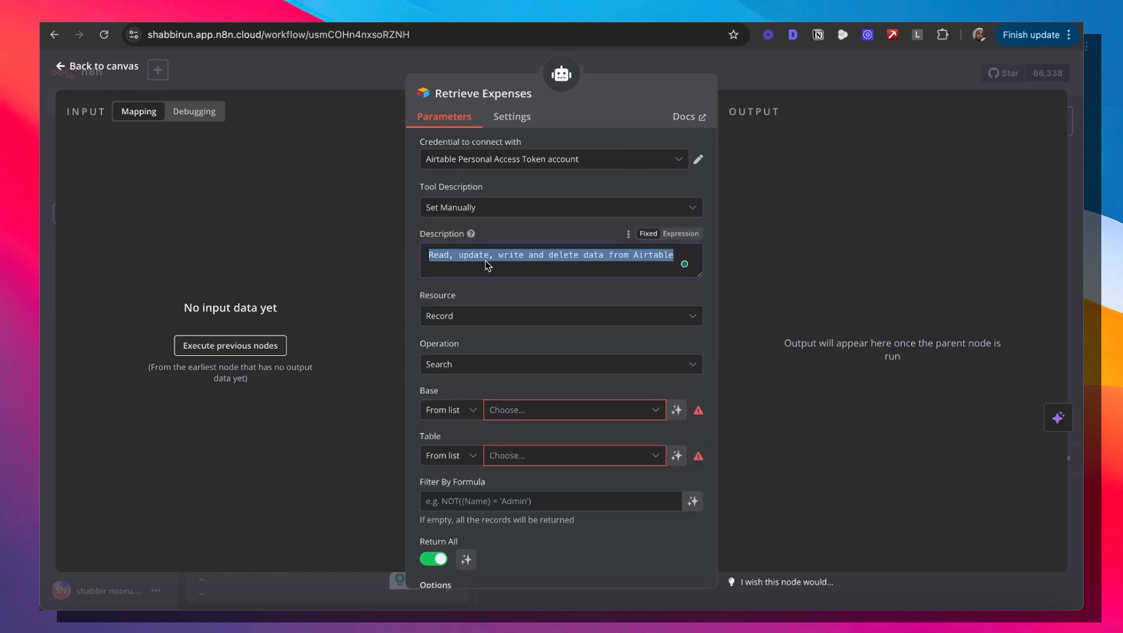
{"action": "type", "text": "Retrieve Exp"}
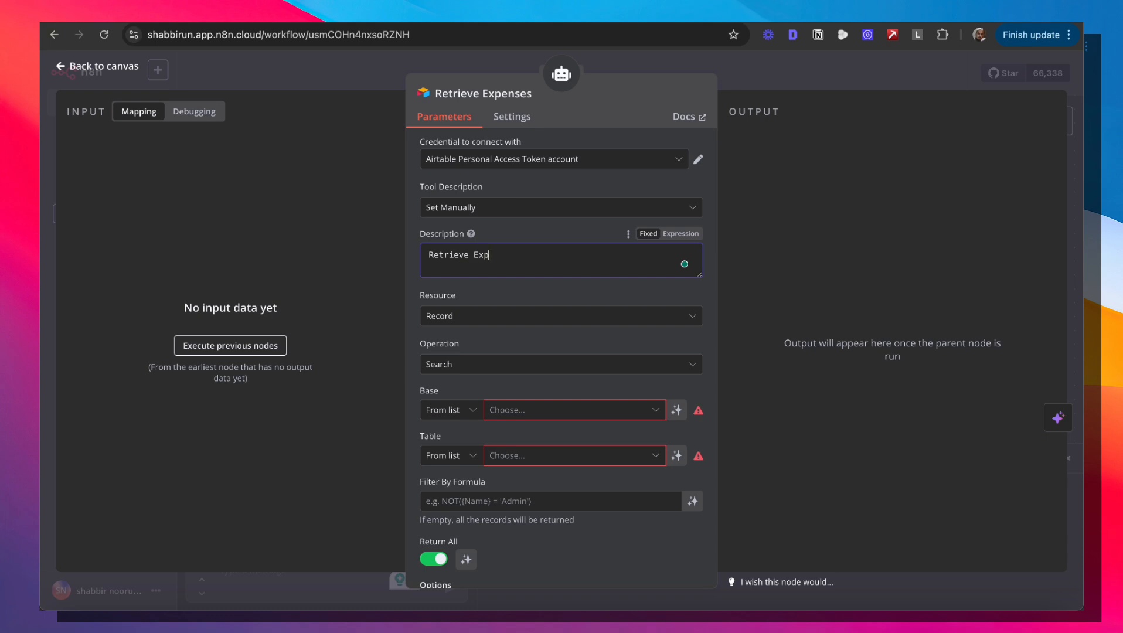
{"action": "type", "text": "enses from Database"}
Select the YT - Expense Tracker base and Table 1 for the Retrieve Expenses search.
{"action": "scroll", "coordinate": [517, 306], "scroll_direction": "down", "scroll_amount": 3}
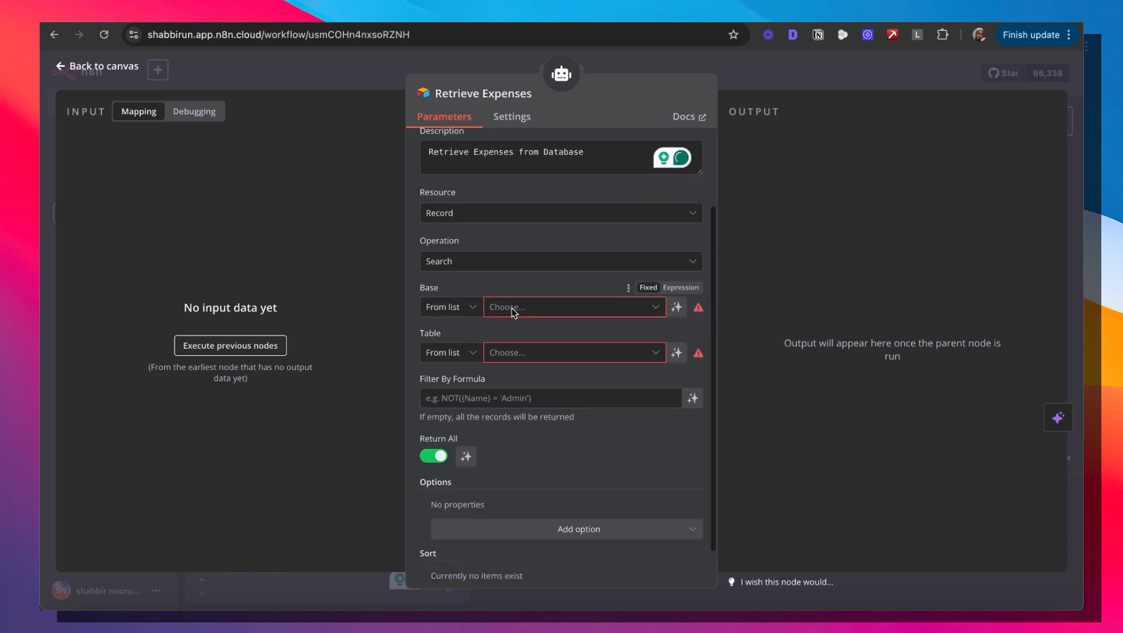
{"action": "left_click", "coordinate": [531, 311]}
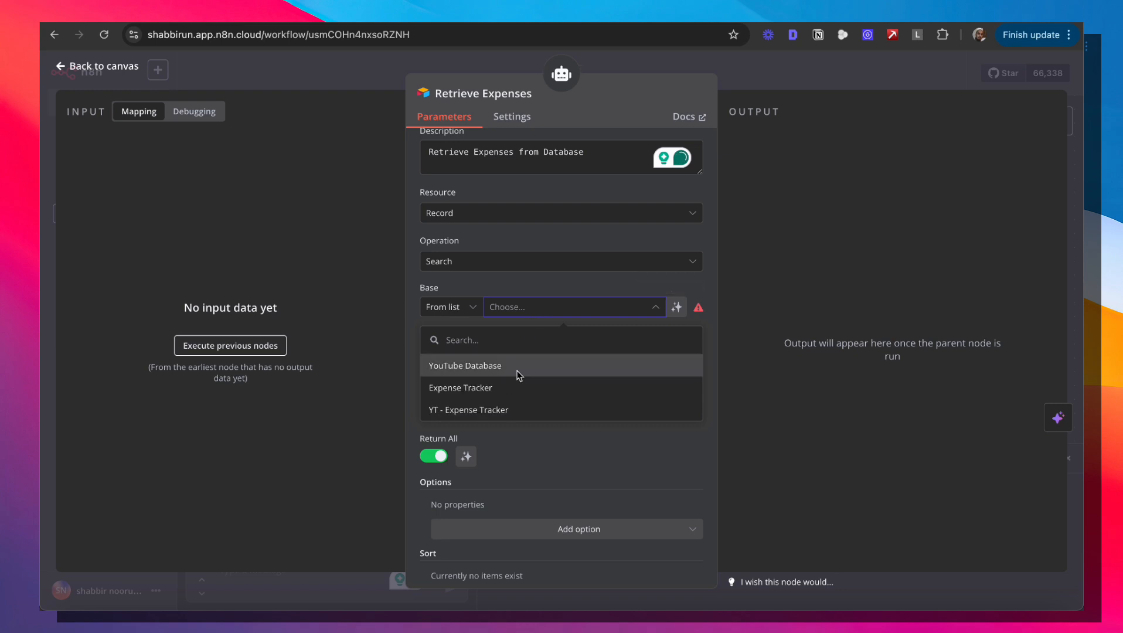
{"action": "left_click", "coordinate": [502, 409]}
{"action": "left_click", "coordinate": [531, 352]}
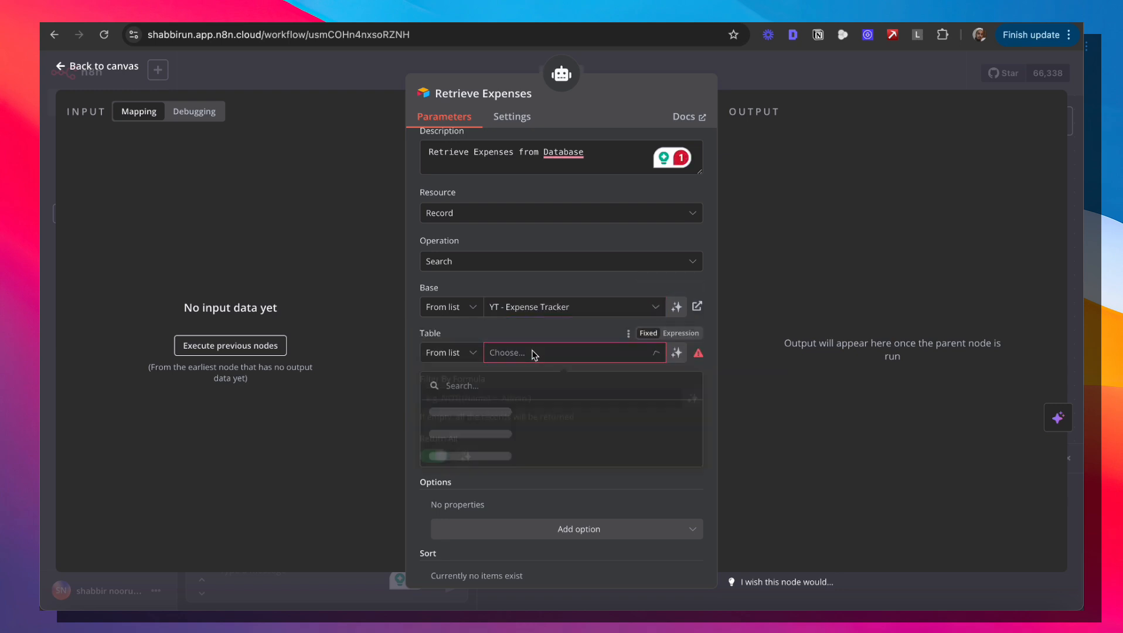
{"action": "left_click", "coordinate": [471, 418]}
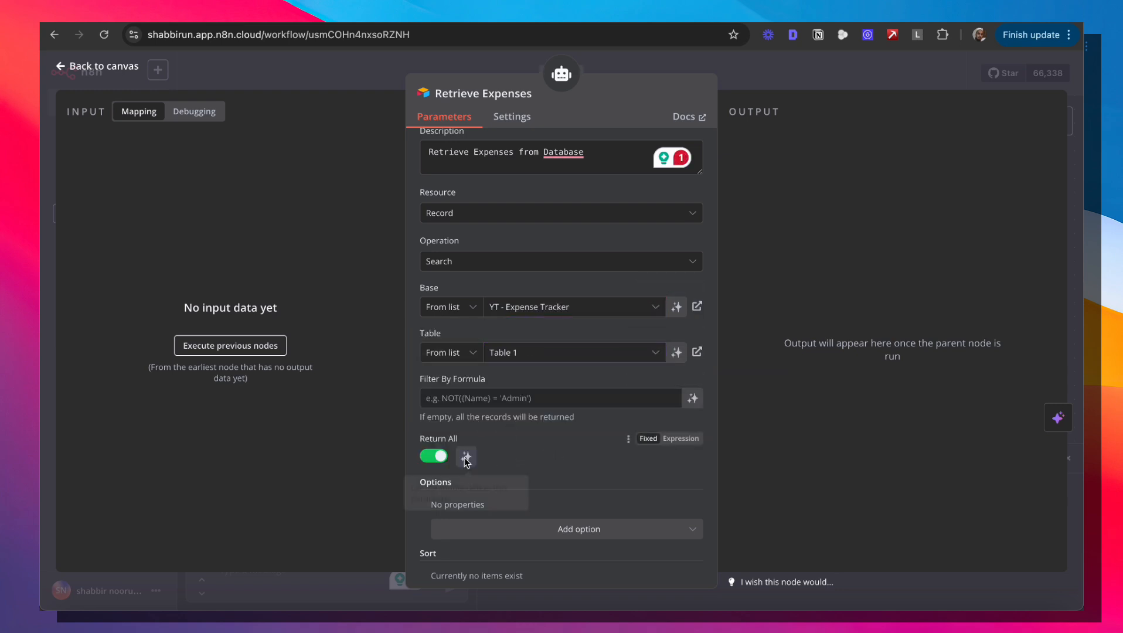
{"action": "scroll", "coordinate": [590, 424], "scroll_direction": "down", "scroll_amount": 1}
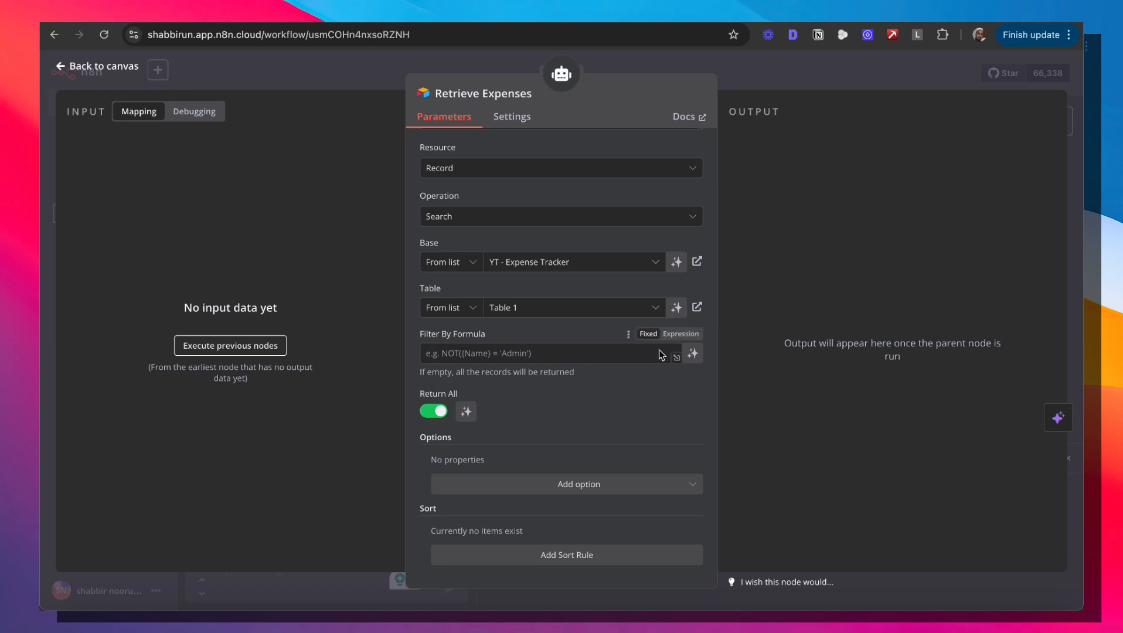
Return to the canvas, align the Retrieve Expenses node with Create New Entry and save the workflow.
{"action": "left_click", "coordinate": [842, 82]}
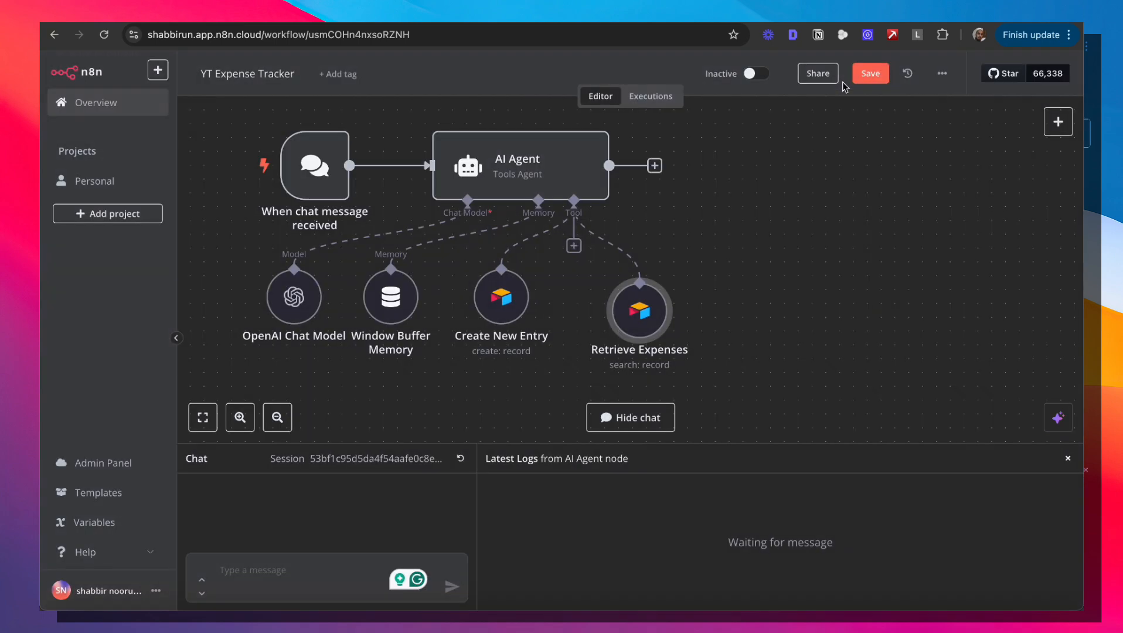
{"action": "left_click_drag", "start_coordinate": [631, 324], "coordinate": [629, 309]}
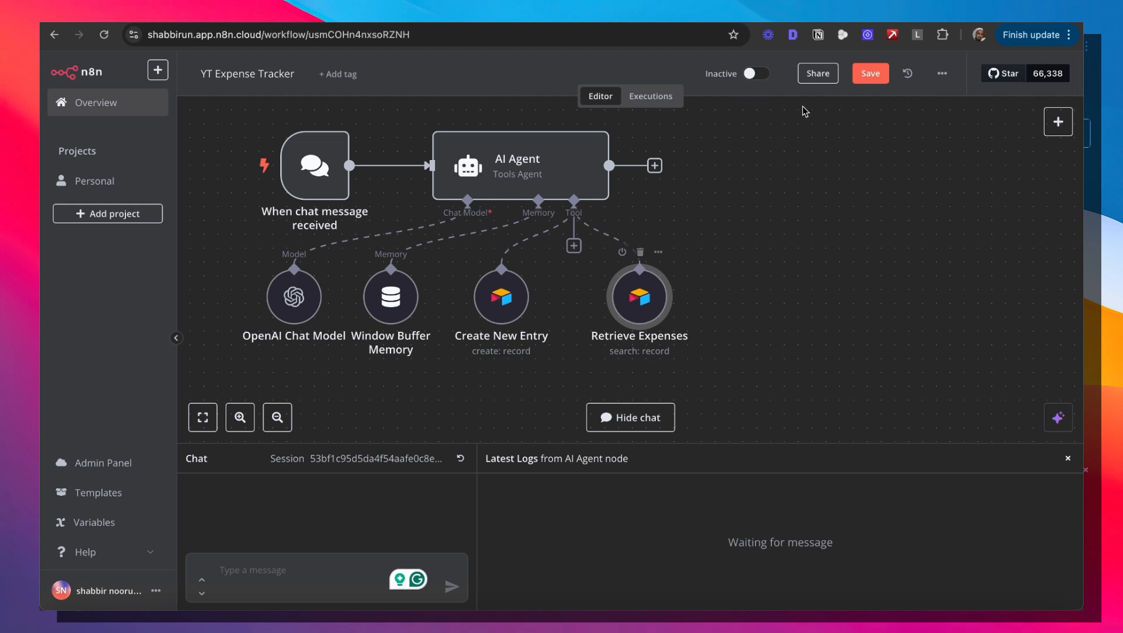
{"action": "left_click", "coordinate": [863, 82]}
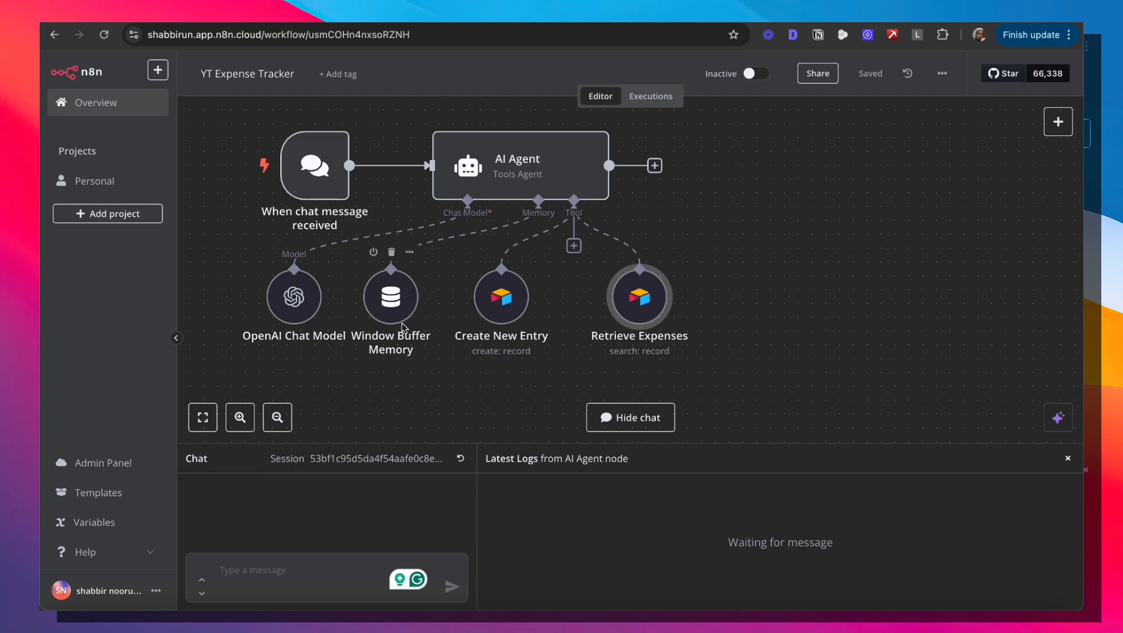
Test retrieval by sending the agent the chat message "Have I spent anything on eating out this month?".
{"action": "left_click", "coordinate": [298, 585]}
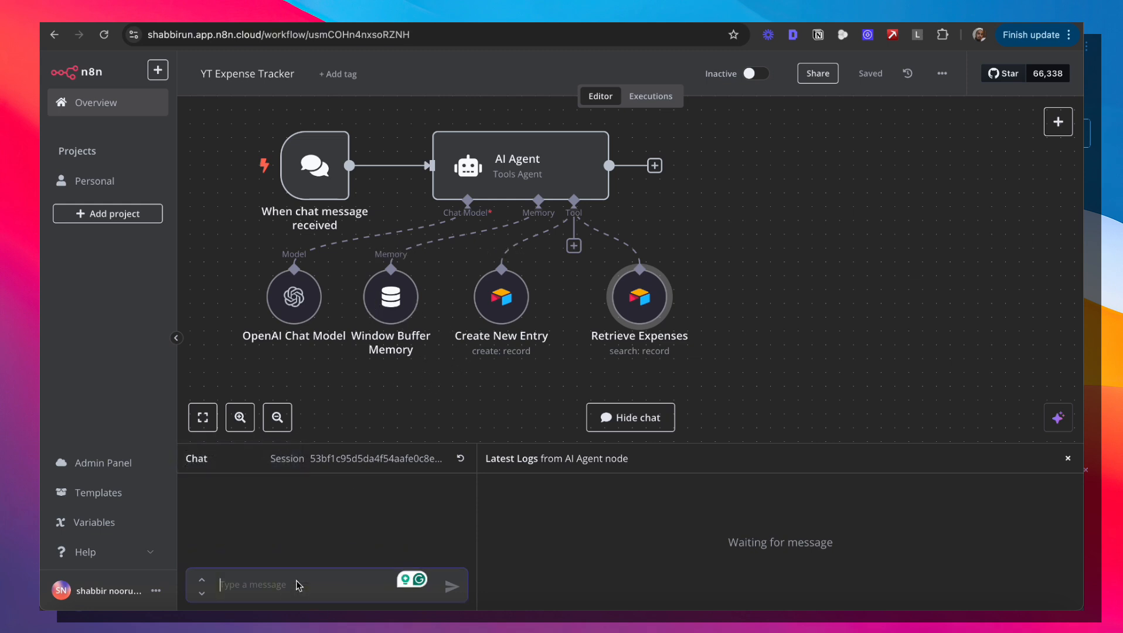
{"action": "type", "text": "Have"}
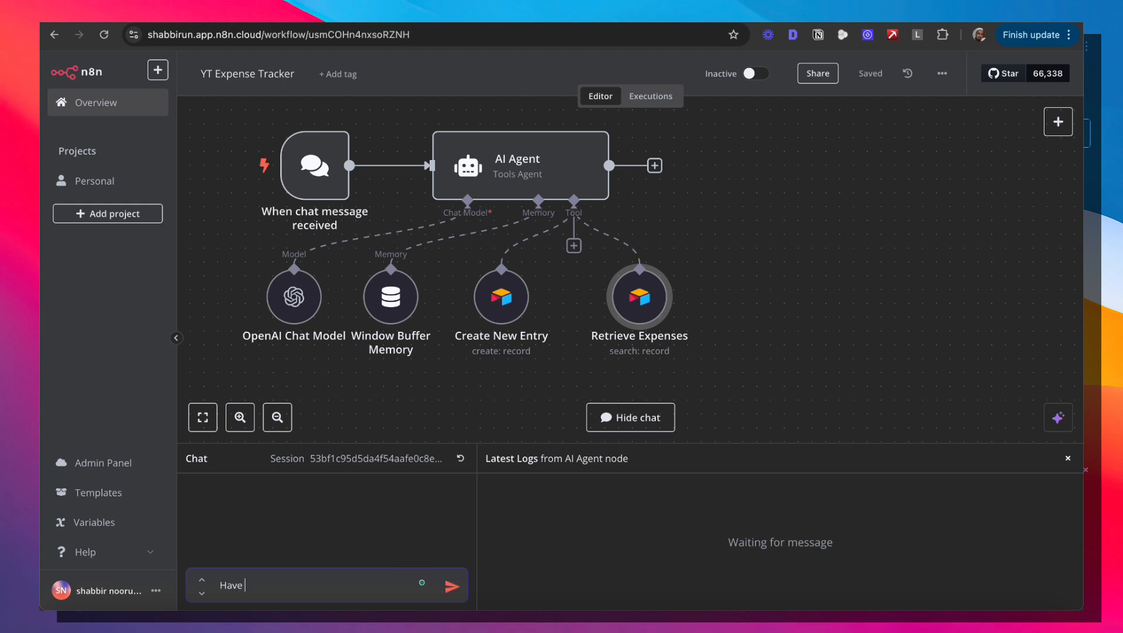
{"action": "type", "text": " I spent anything on eating out this mo"}
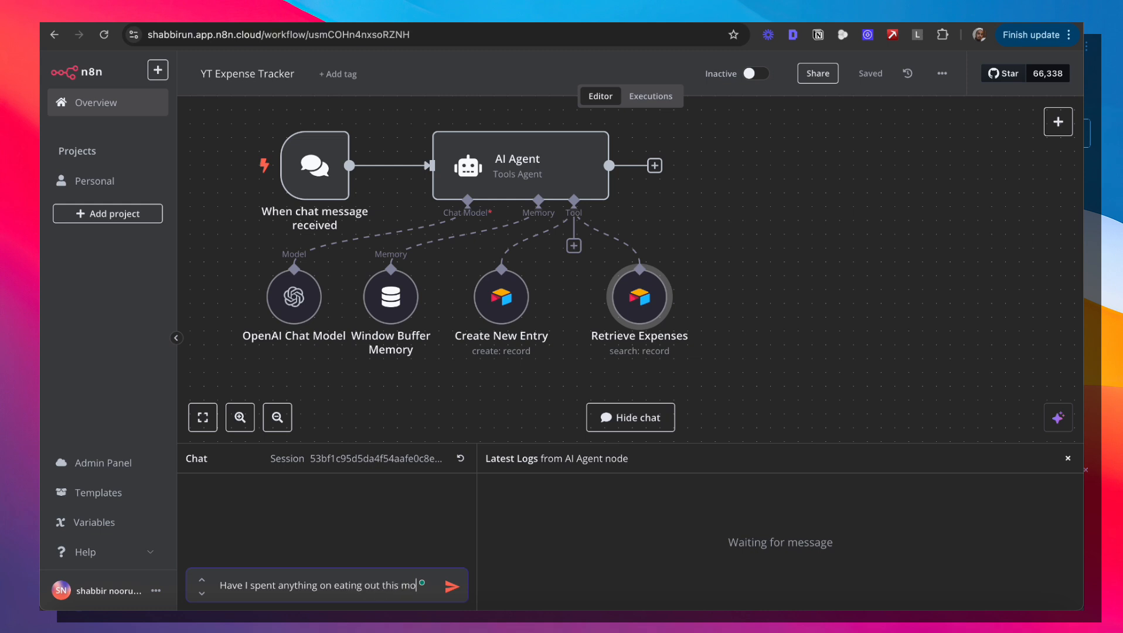
{"action": "type", "text": "nth?"}
{"action": "key", "text": "Return"}
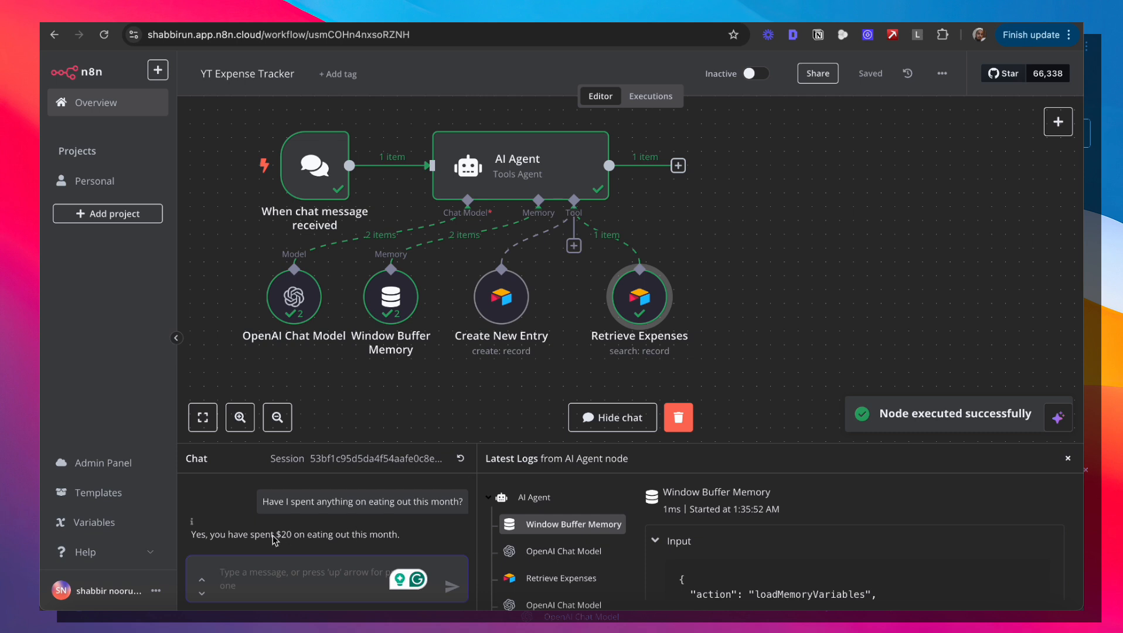
Send the agent the follow-up chat message "What was the detail of the expense?".
{"action": "left_click", "coordinate": [333, 573]}
{"action": "type", "text": "What"}
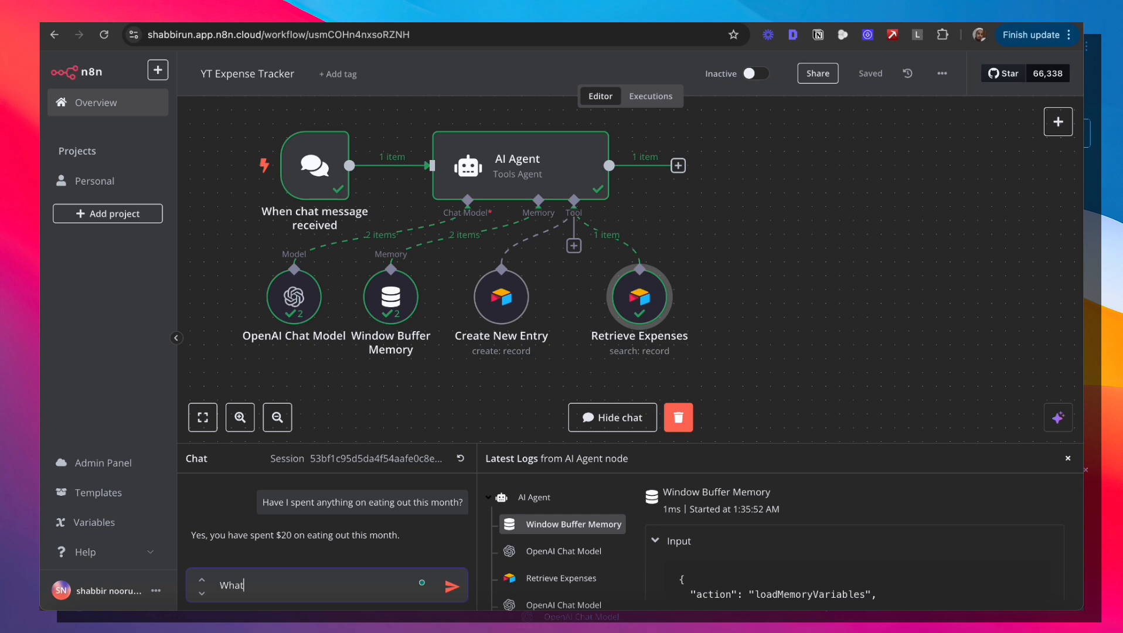
{"action": "type", "text": " was the deat"}
{"action": "key", "text": "BackSpace"}
{"action": "type", "text": "tail of the epsnes"}
{"action": "type", "text": "pense?"}
{"action": "key", "text": "Return"}
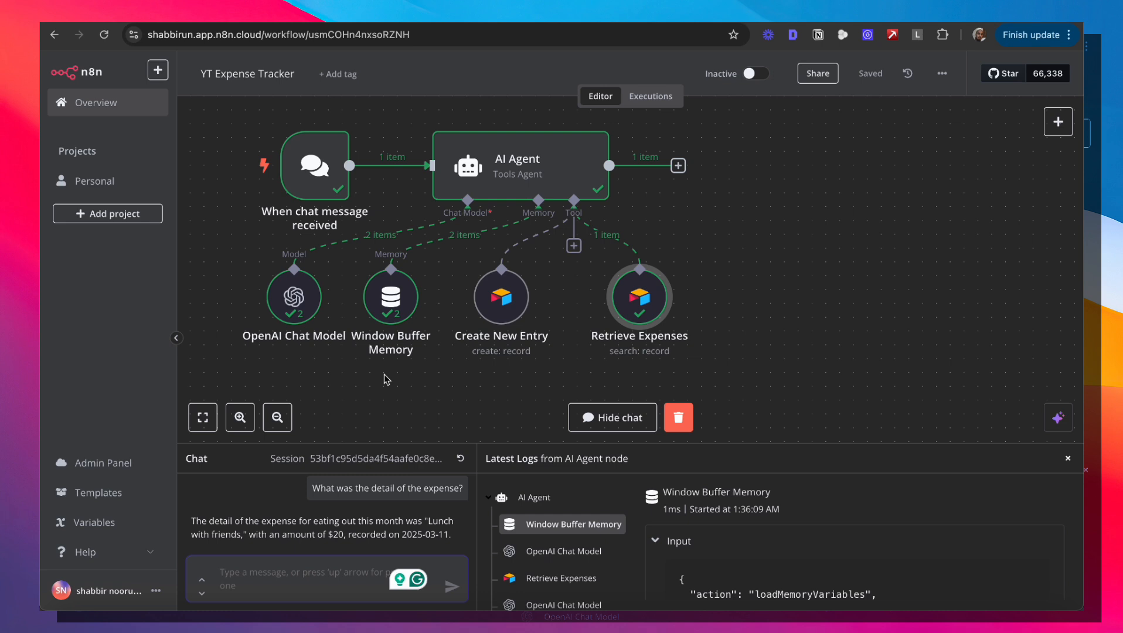
Hide the chat, move the chat trigger node away from the AI Agent and delete the connection between them.
{"action": "left_click_drag", "start_coordinate": [342, 383], "coordinate": [384, 401]}
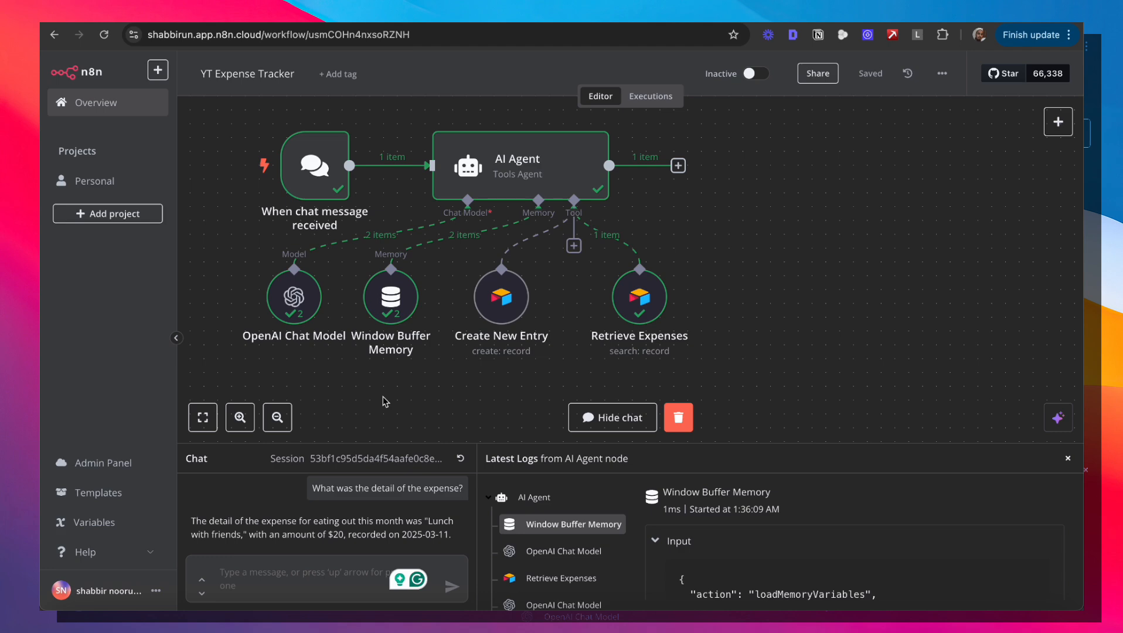
{"action": "left_click", "coordinate": [587, 418]}
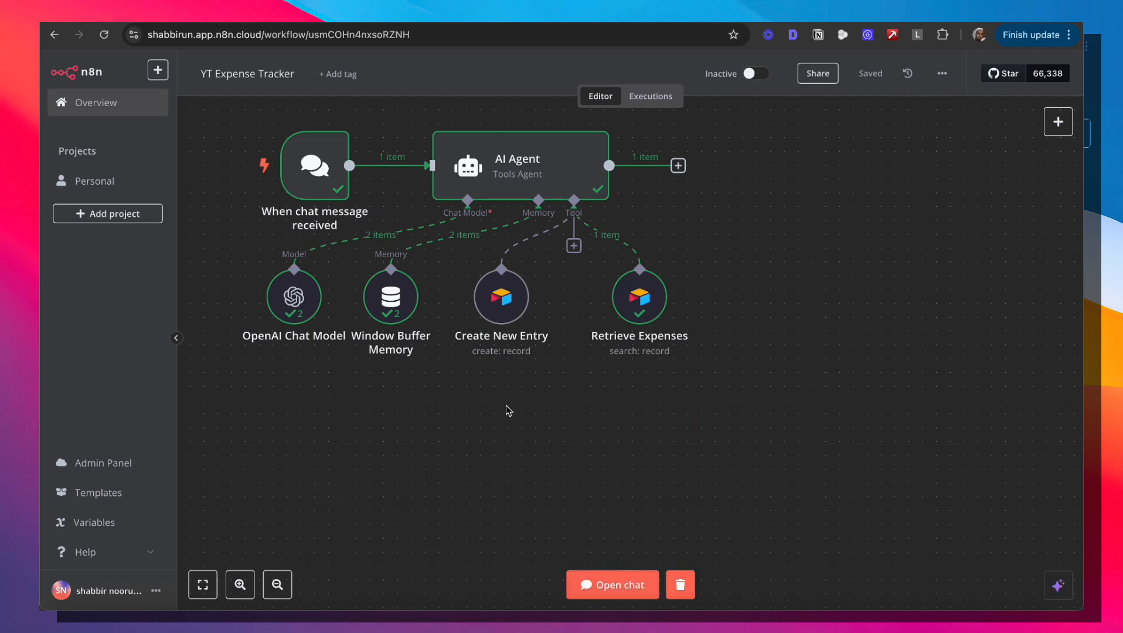
{"action": "left_click_drag", "start_coordinate": [351, 408], "coordinate": [582, 504]}
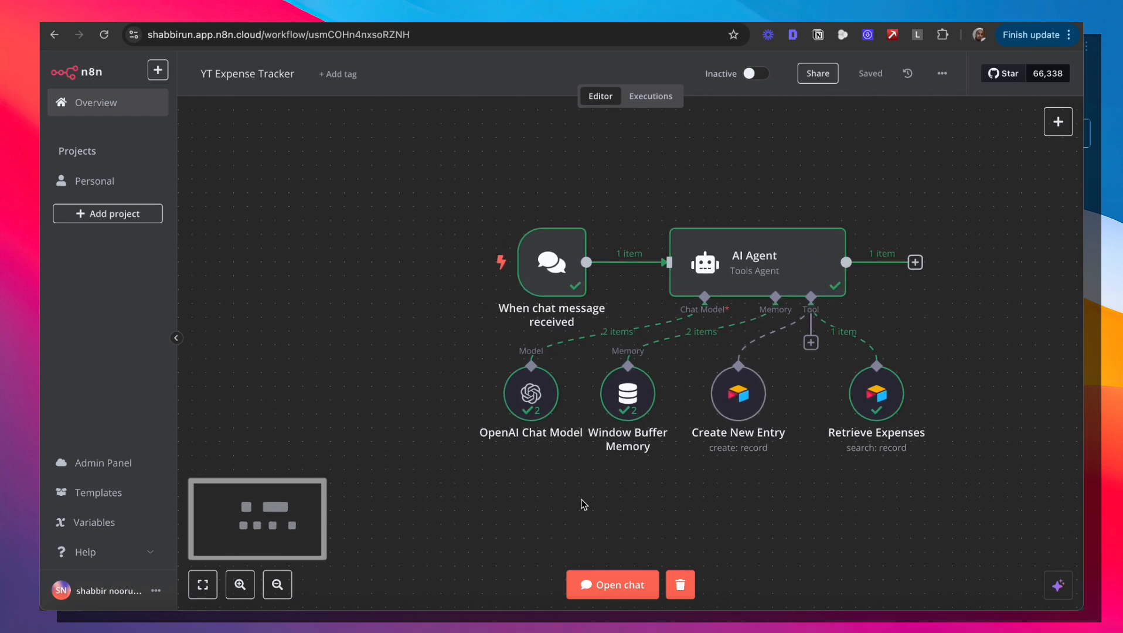
{"action": "mouse_move", "coordinate": [548, 264]}
{"action": "left_click_drag", "start_coordinate": [548, 264], "coordinate": [274, 163]}
{"action": "left_click", "coordinate": [524, 236]}
Add a Telegram trigger of the "On message" type to the workflow.
{"action": "left_click", "coordinate": [1059, 123]}
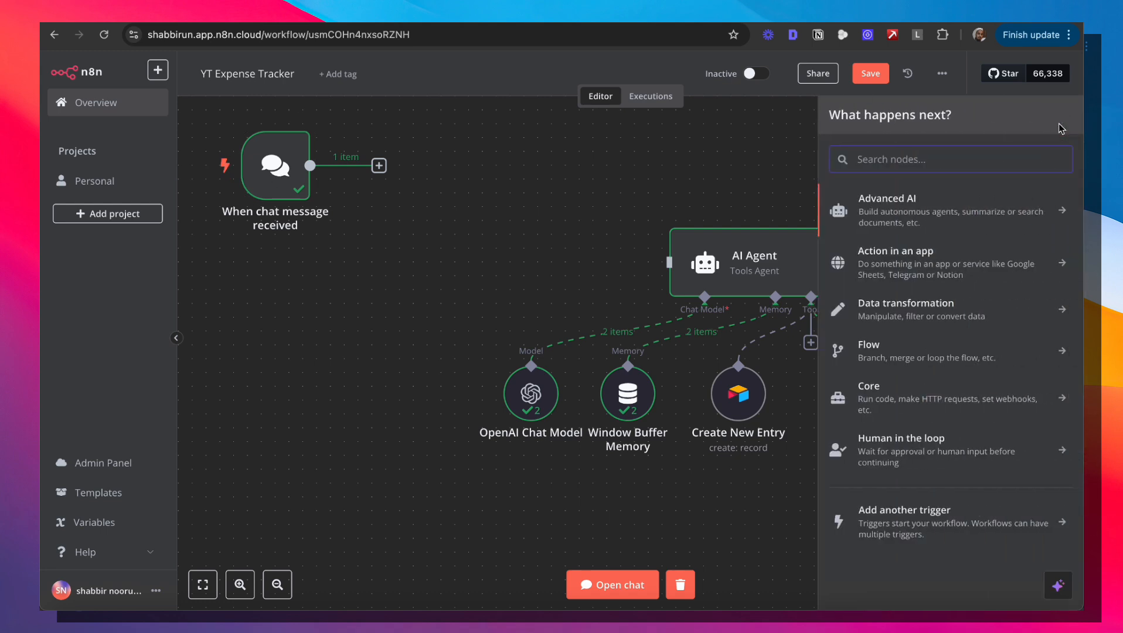
{"action": "type", "text": "telegr"}
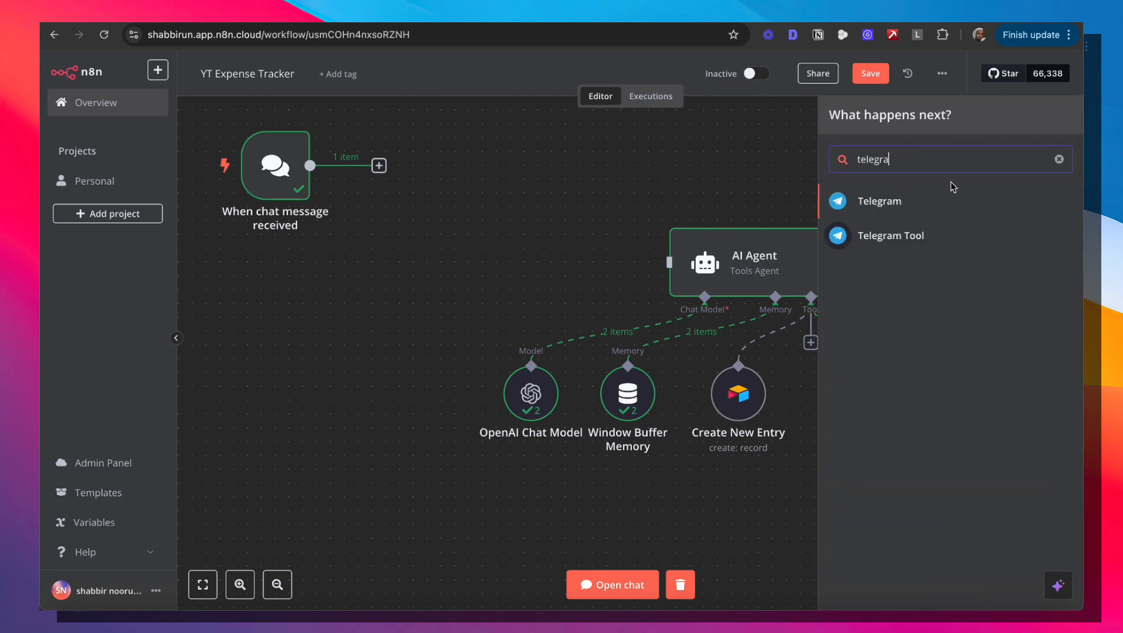
{"action": "type", "text": "a"}
{"action": "left_click", "coordinate": [913, 199]}
{"action": "scroll", "coordinate": [904, 377], "scroll_direction": "down", "scroll_amount": 7}
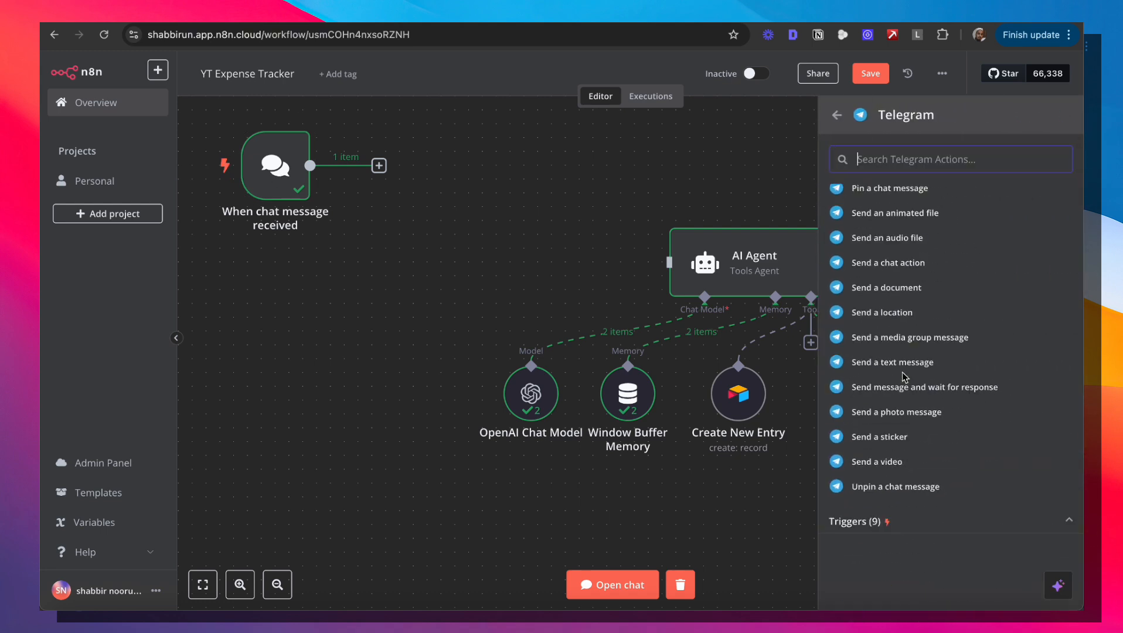
{"action": "left_click", "coordinate": [863, 524]}
{"action": "scroll", "coordinate": [865, 531], "scroll_direction": "down", "scroll_amount": 4}
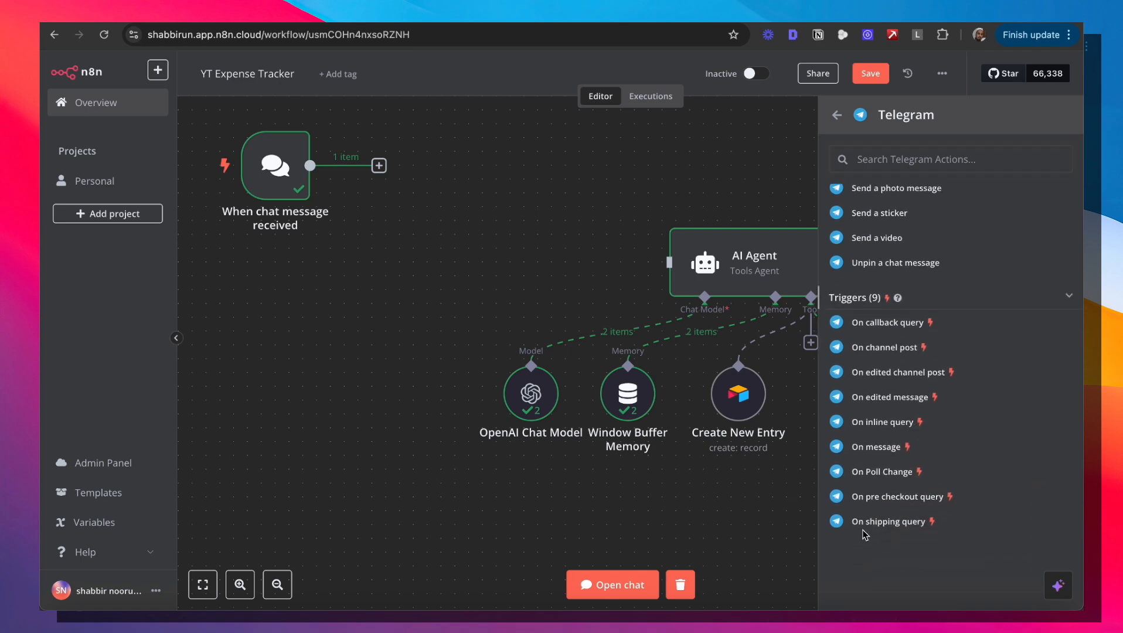
{"action": "left_click", "coordinate": [882, 449]}
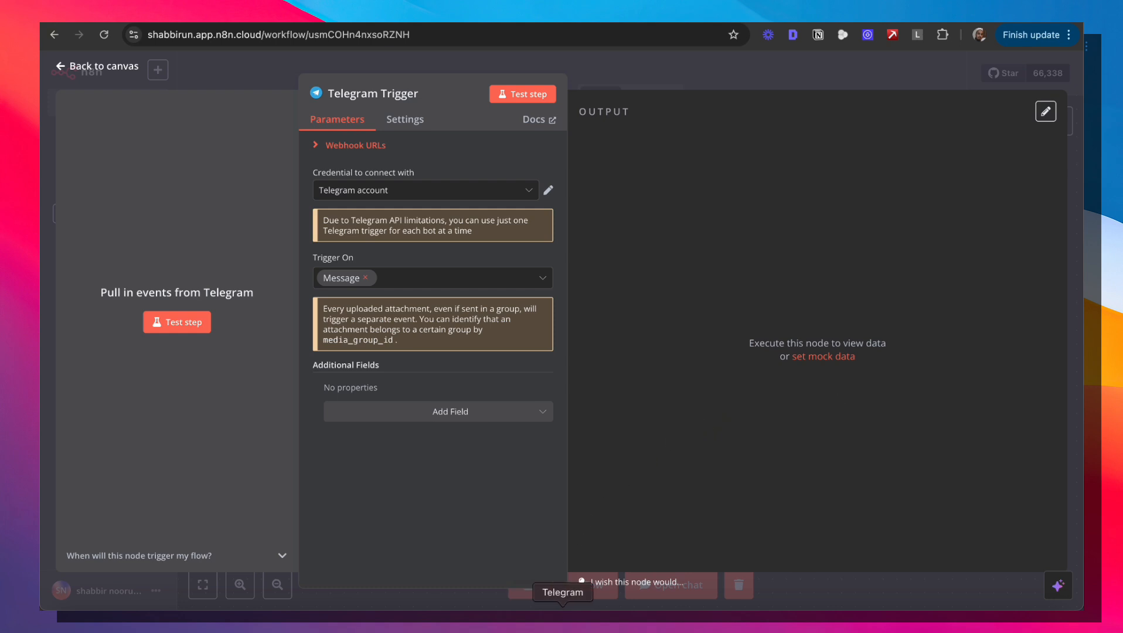
Switch to Telegram, open the BotFather chat and send it the /newbot command.
{"action": "left_click", "coordinate": [563, 620]}
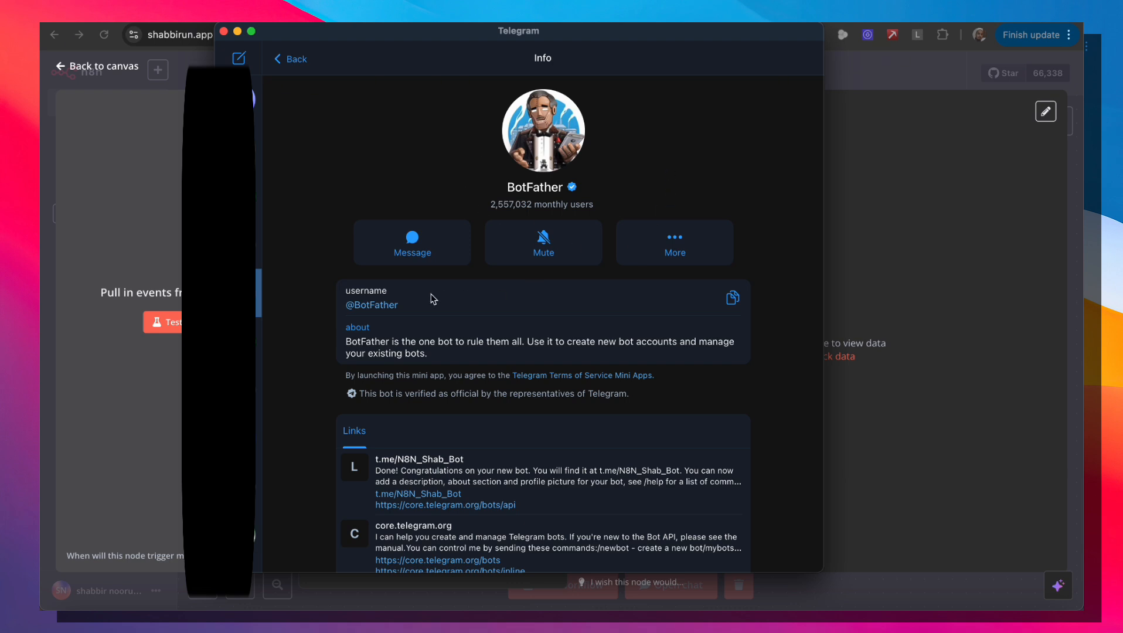
{"action": "left_click", "coordinate": [412, 247]}
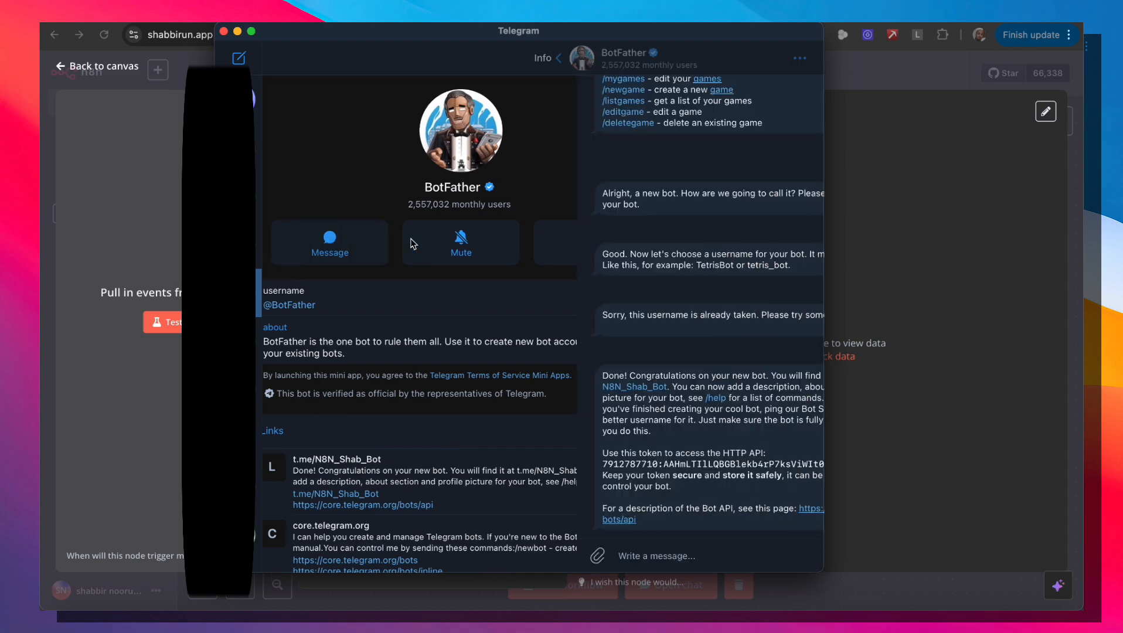
{"action": "scroll", "coordinate": [509, 388], "scroll_direction": "up", "scroll_amount": 8}
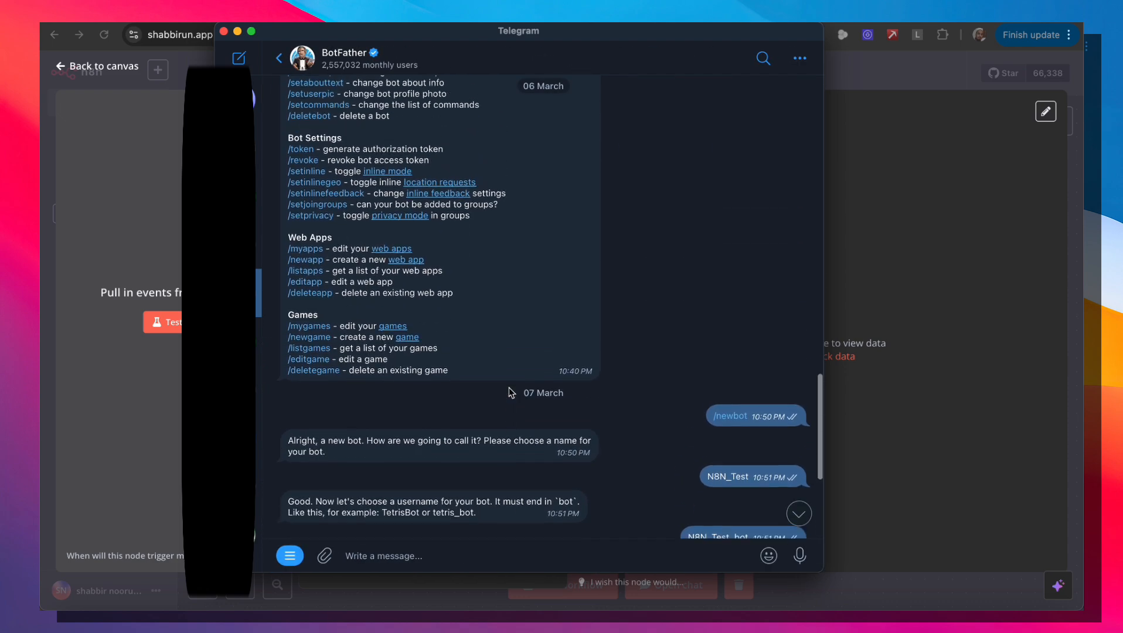
{"action": "scroll", "coordinate": [509, 388], "scroll_direction": "down", "scroll_amount": 1}
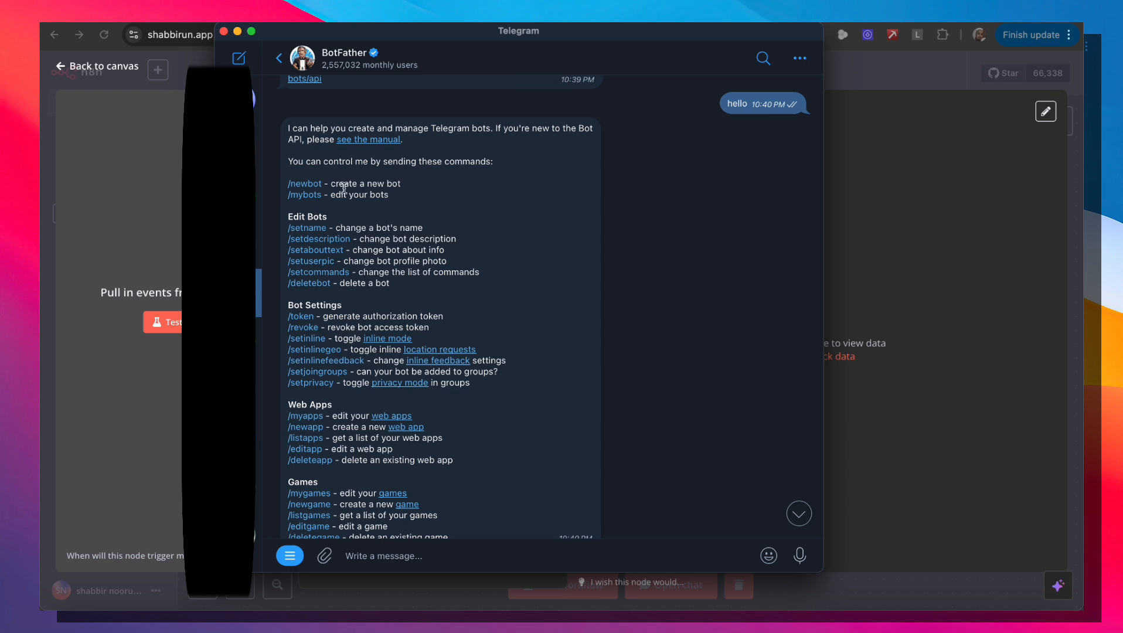
{"action": "left_click", "coordinate": [304, 192]}
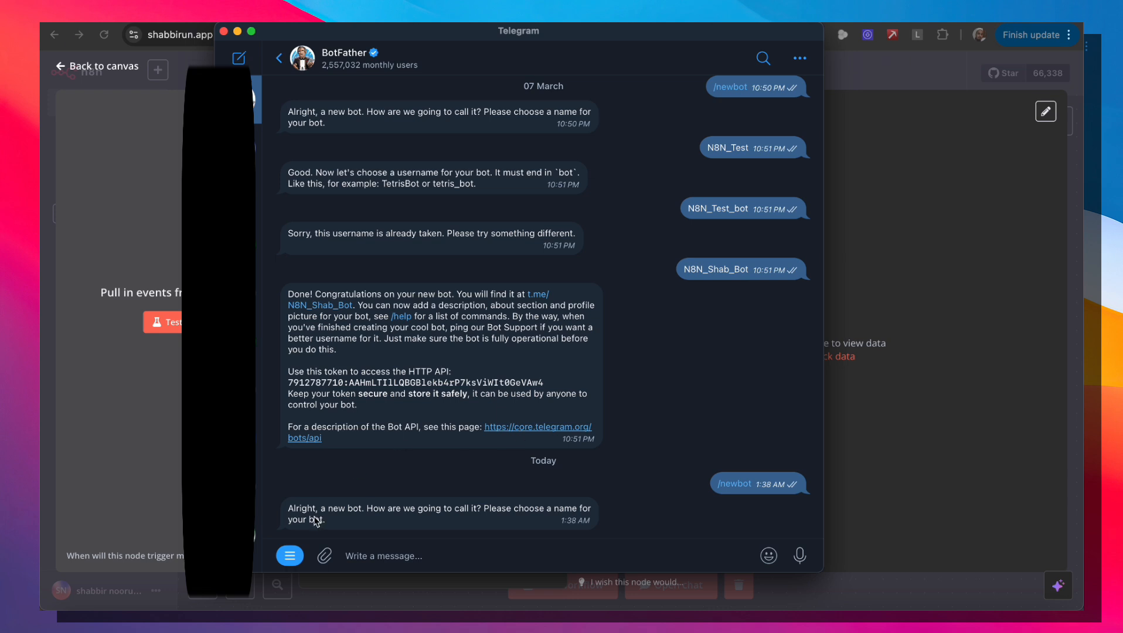
Give the new bot the name YT_expense_tracker in the BotFather chat.
{"action": "left_click", "coordinate": [447, 555]}
{"action": "type", "text": "YT"}
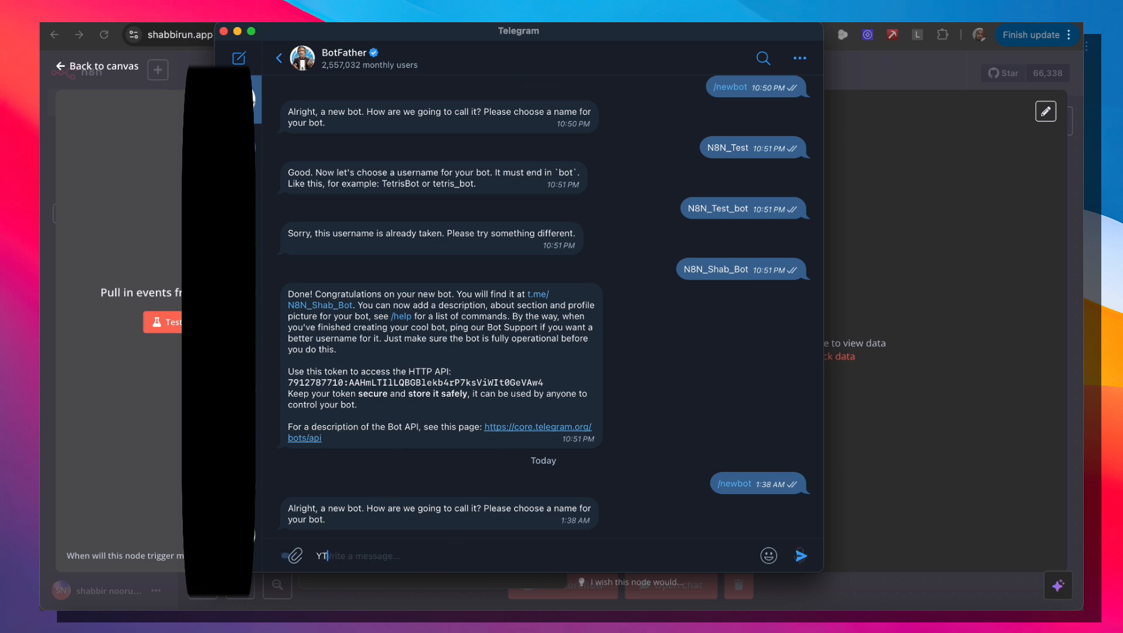
{"action": "type", "text": "_exppense"}
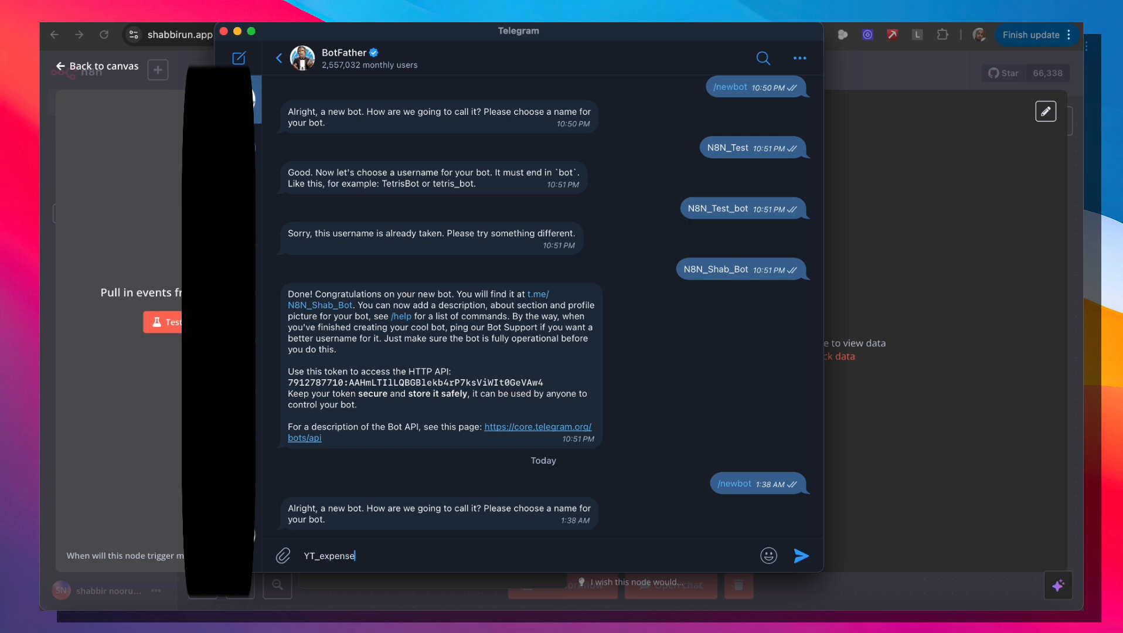
{"action": "type", "text": "_tracker"}
{"action": "key", "text": "Return"}
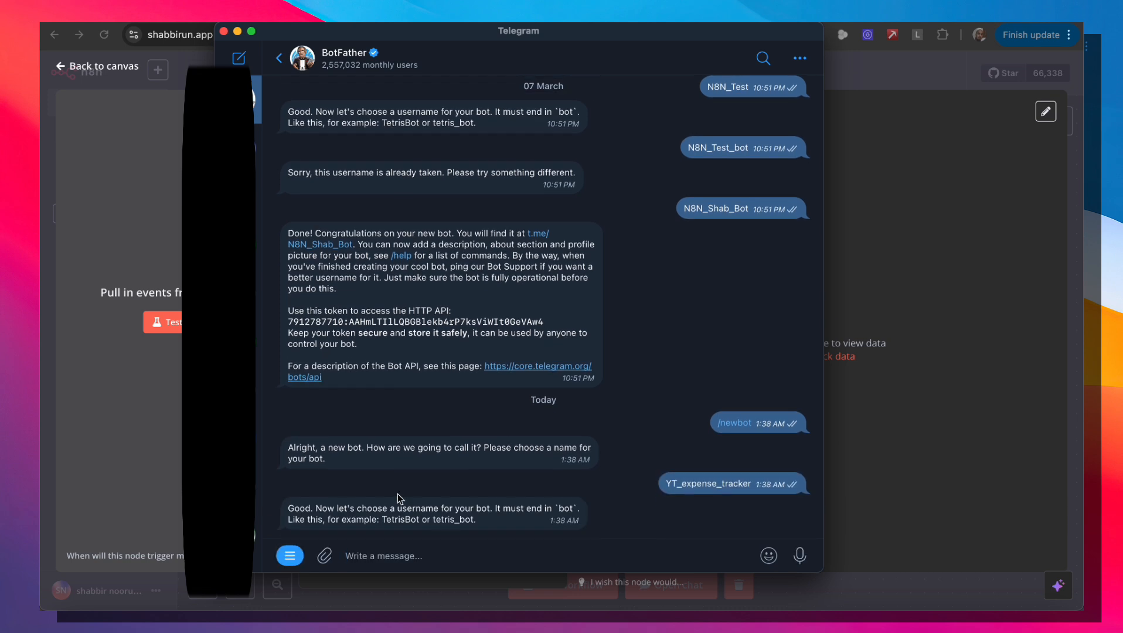
Set the new bot's username to YT_expense_tracker_bot.
{"action": "type", "text": "YT"}
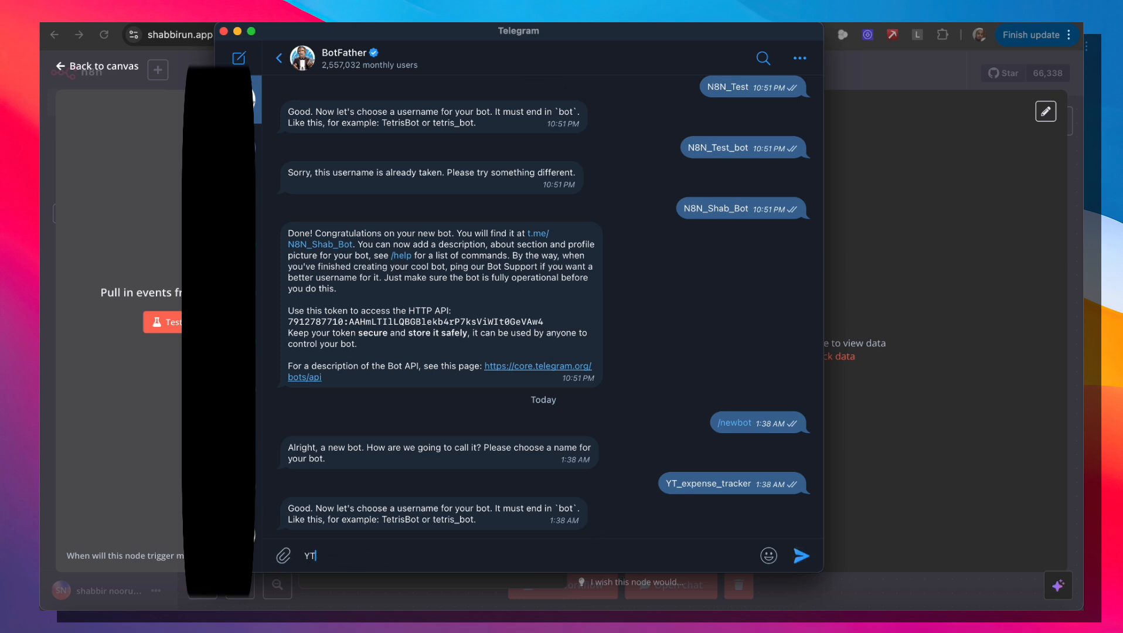
{"action": "type", "text": "_expense_tracker_bot"}
{"action": "key", "text": "Return"}
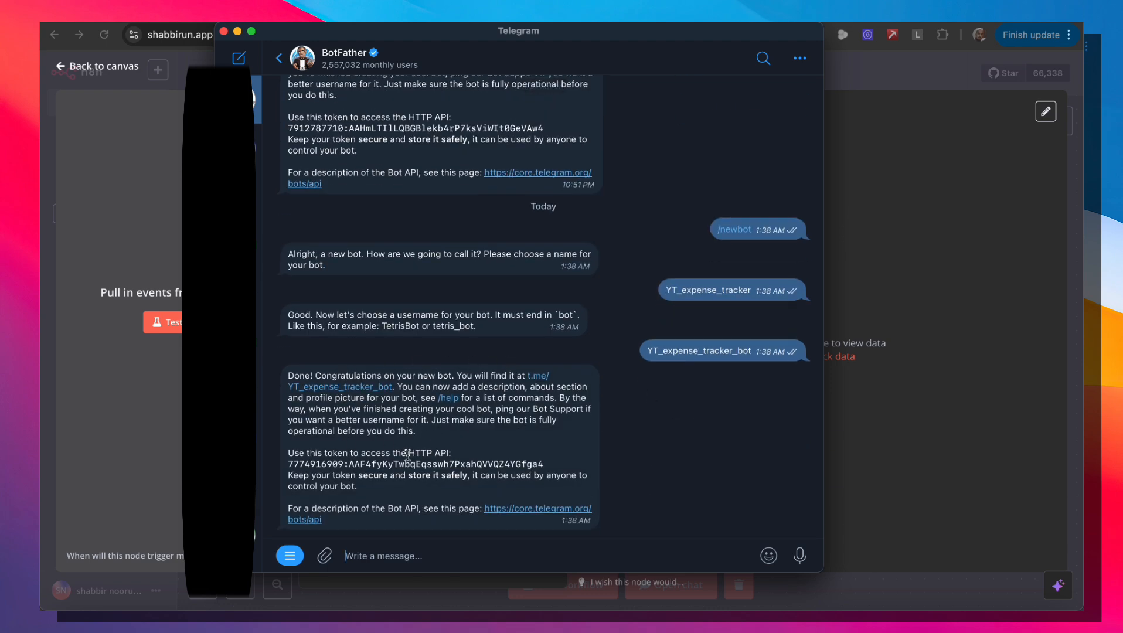
Copy the new bot's API token from Telegram, switch back to n8n and view the Telegram credential's connection settings.
{"action": "left_click_drag", "start_coordinate": [289, 470], "coordinate": [543, 469]}
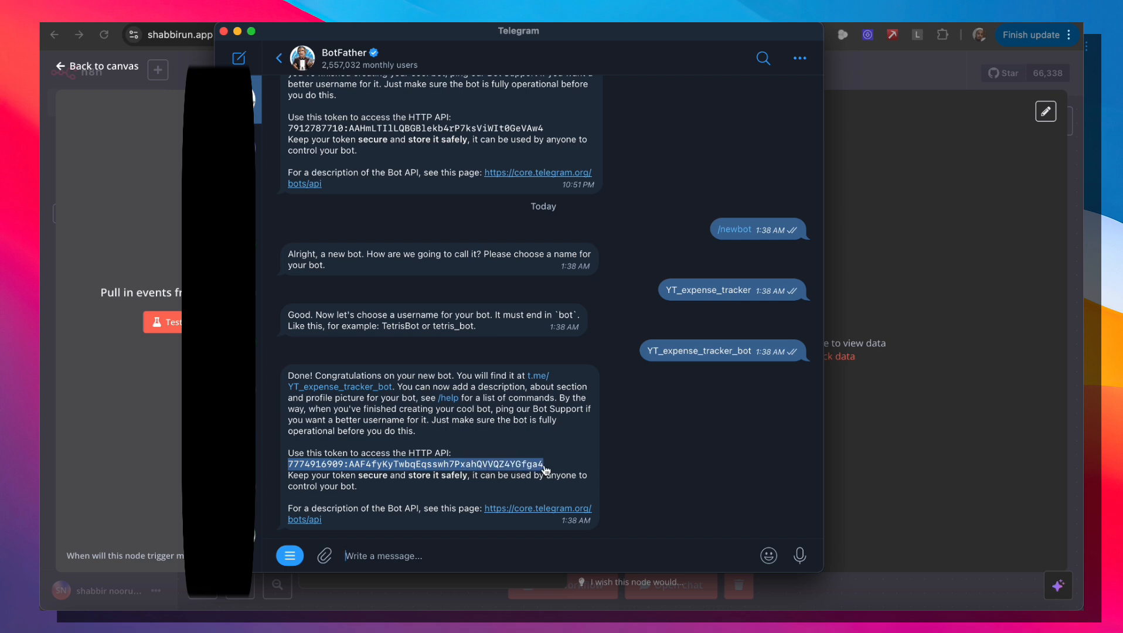
{"action": "left_click", "coordinate": [904, 342]}
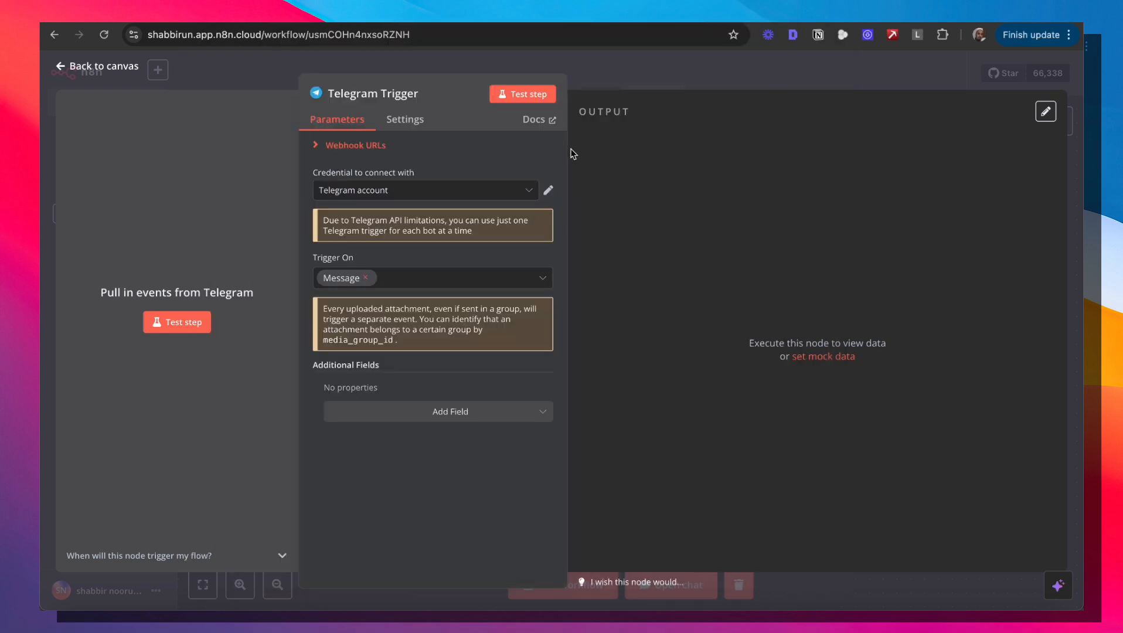
{"action": "left_click", "coordinate": [548, 192]}
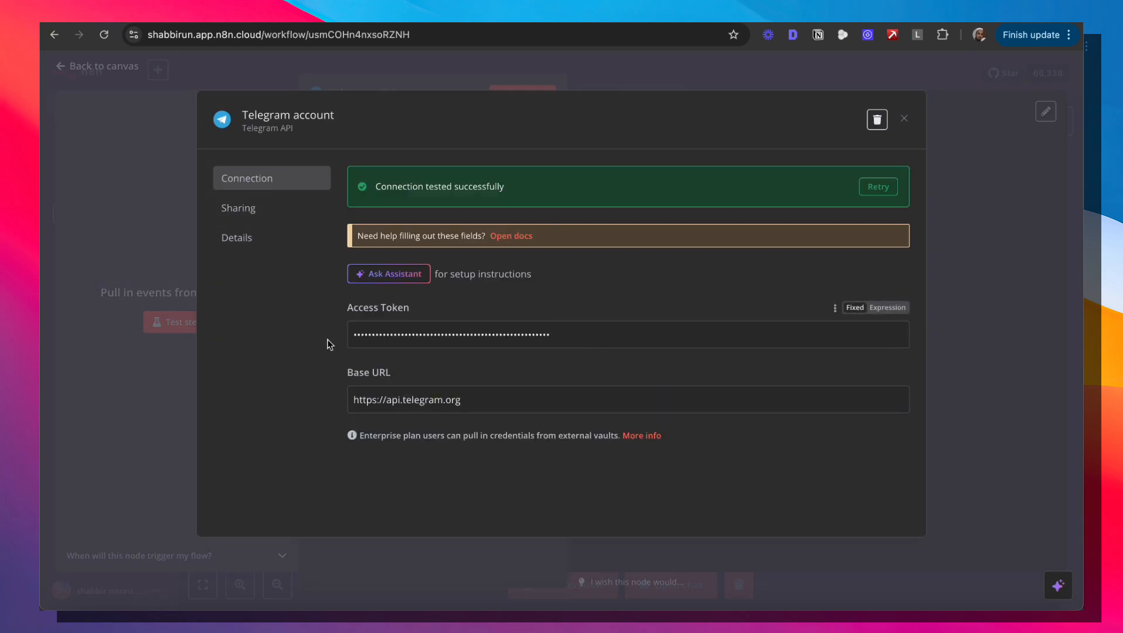
{"action": "left_click", "coordinate": [905, 120]}
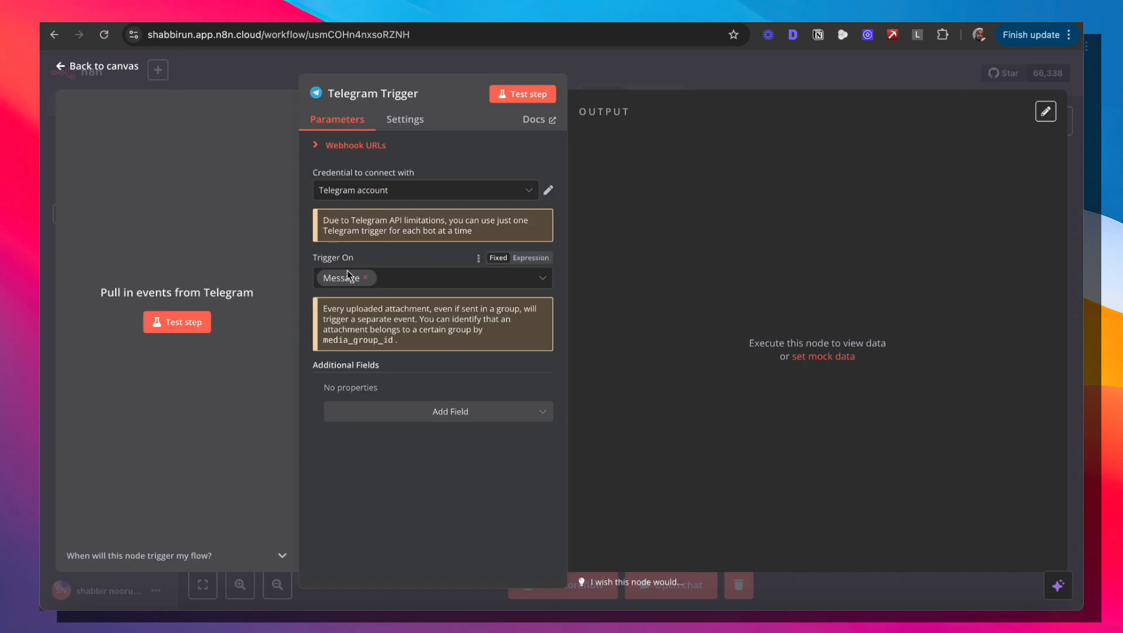
Set the Telegram Trigger to fire on all updates (*) instead of messages and connect it to the AI Agent.
{"action": "left_click", "coordinate": [366, 277]}
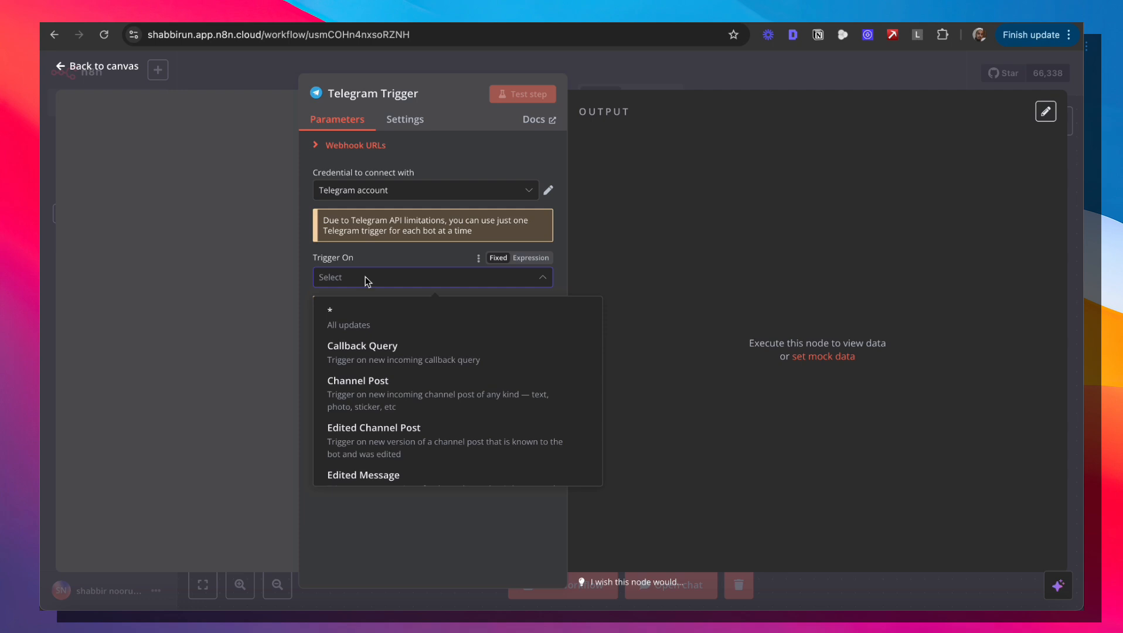
{"action": "left_click", "coordinate": [353, 314]}
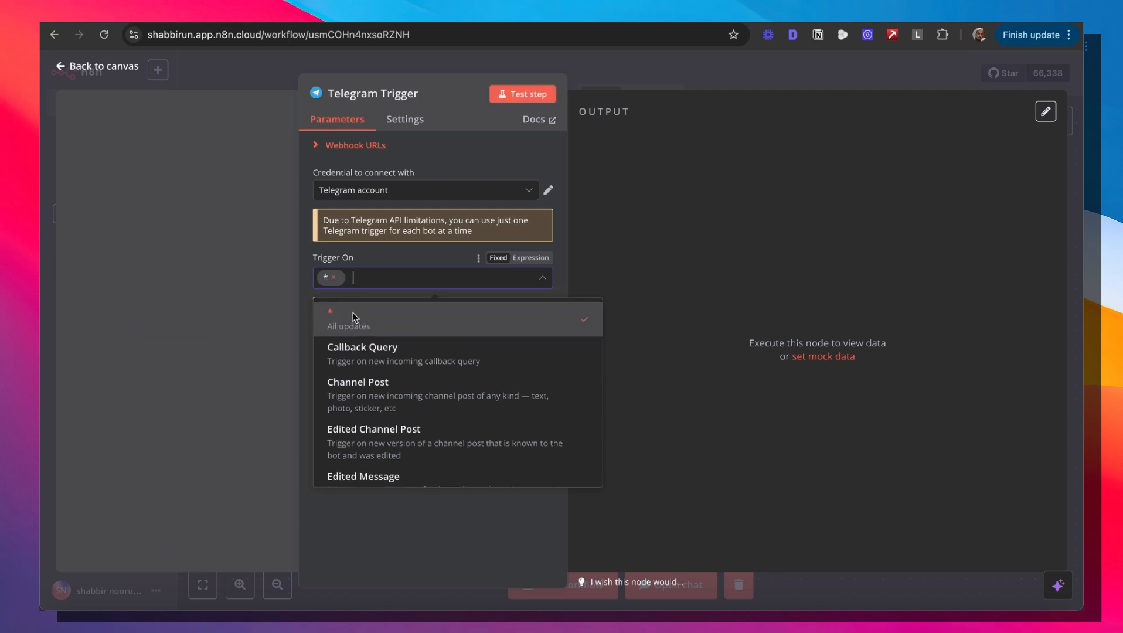
{"action": "left_click", "coordinate": [358, 560]}
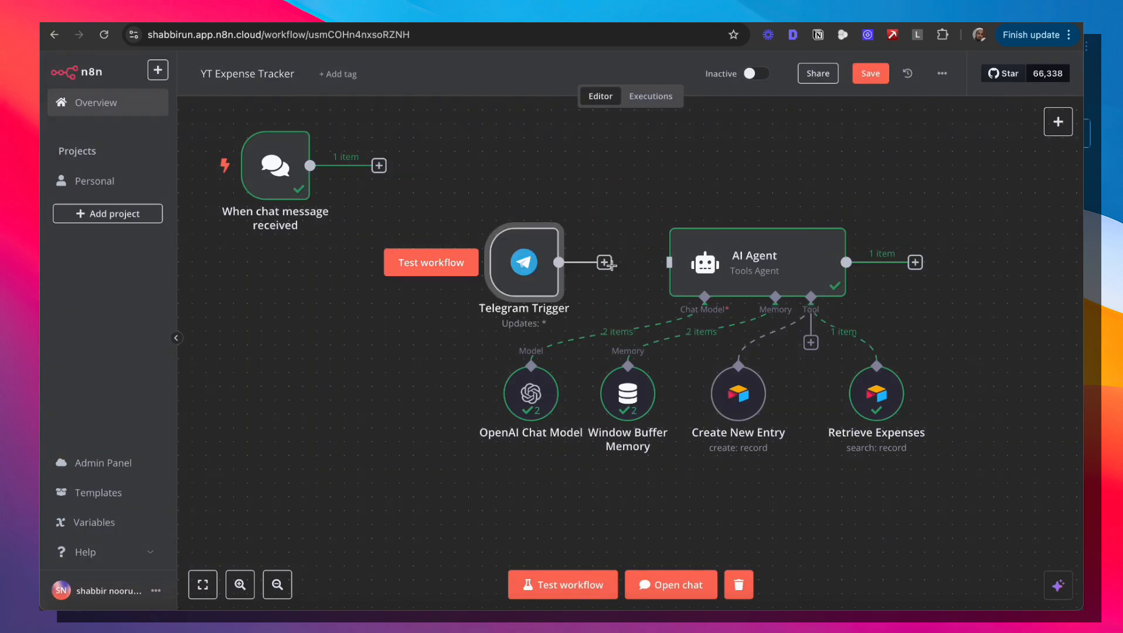
{"action": "left_click_drag", "start_coordinate": [559, 262], "coordinate": [668, 265]}
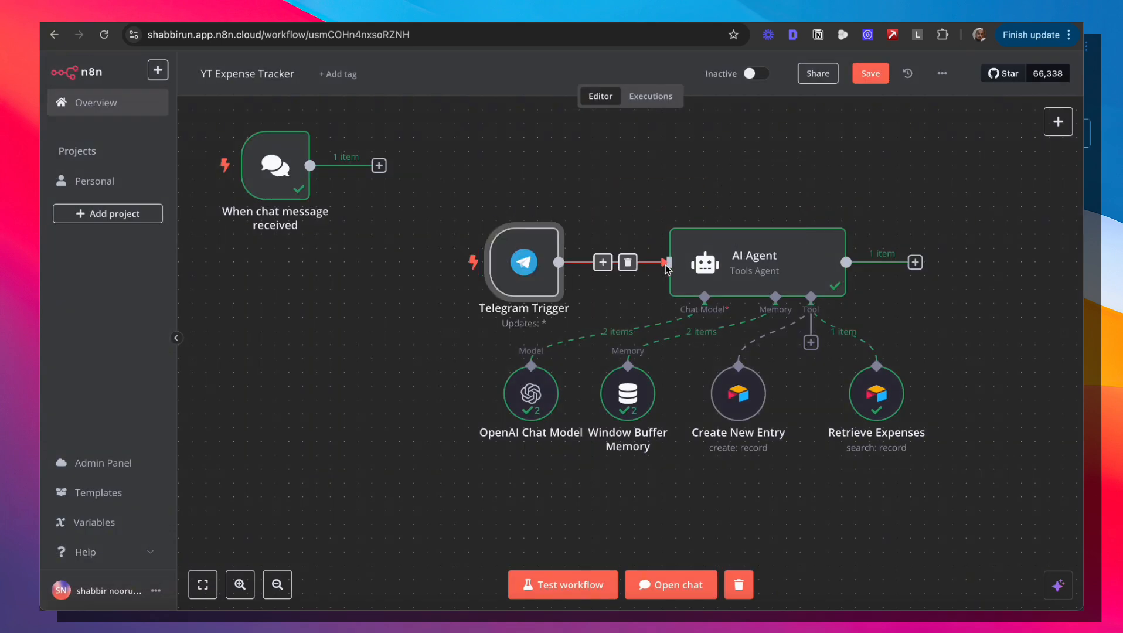
{"action": "left_click_drag", "start_coordinate": [524, 262], "coordinate": [469, 276]}
Test the Telegram Trigger and compare the text field in its output with the message sent in the YT_expense_tracker chat.
{"action": "double_click", "coordinate": [469, 276]}
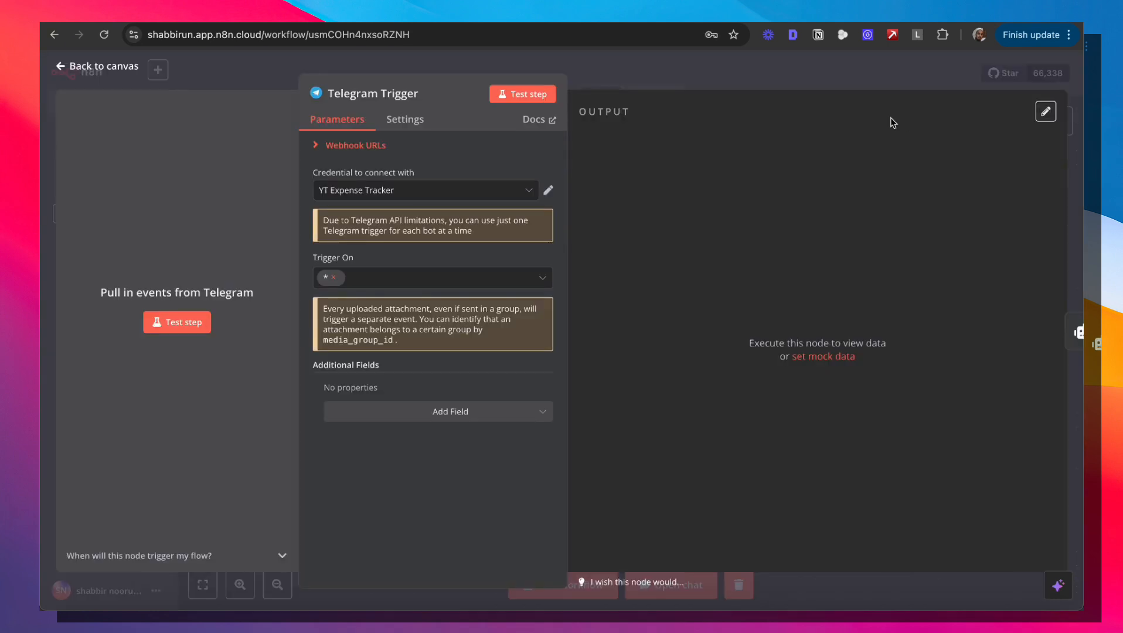
{"action": "left_click", "coordinate": [516, 91]}
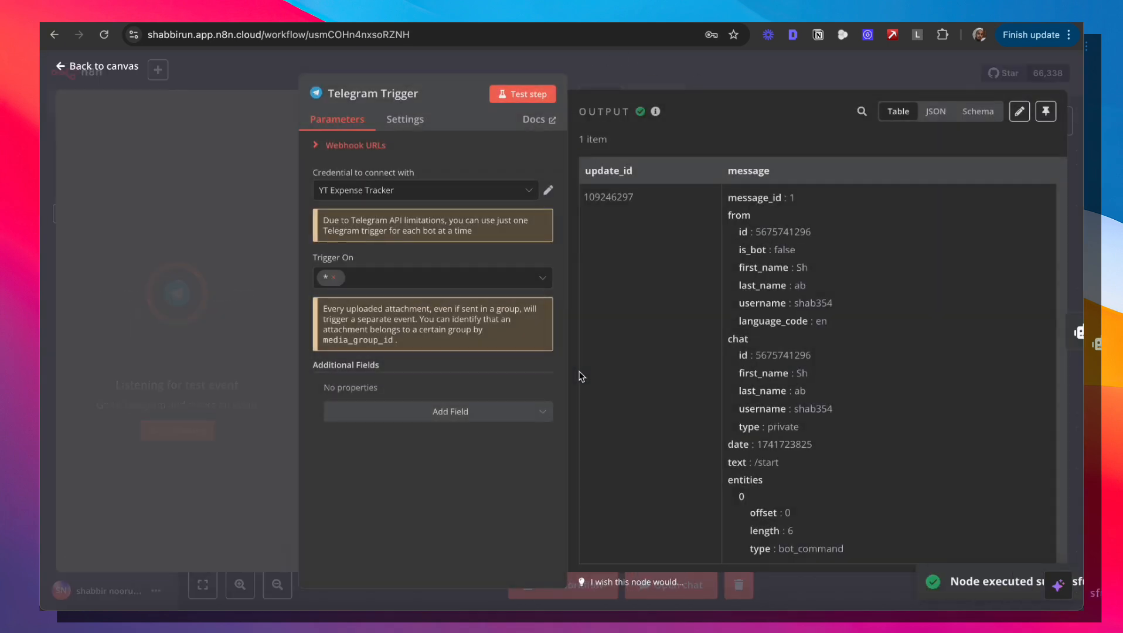
{"action": "scroll", "coordinate": [792, 326], "scroll_direction": "down", "scroll_amount": 1}
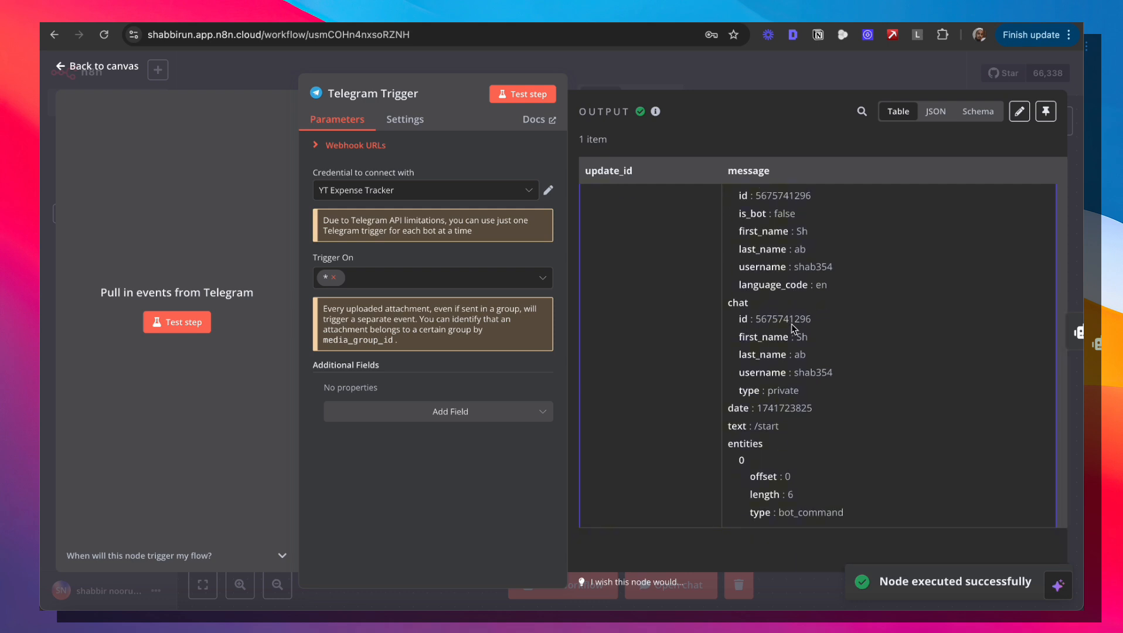
{"action": "scroll", "coordinate": [791, 323], "scroll_direction": "up", "scroll_amount": 1}
{"action": "left_click_drag", "start_coordinate": [755, 464], "coordinate": [804, 469]}
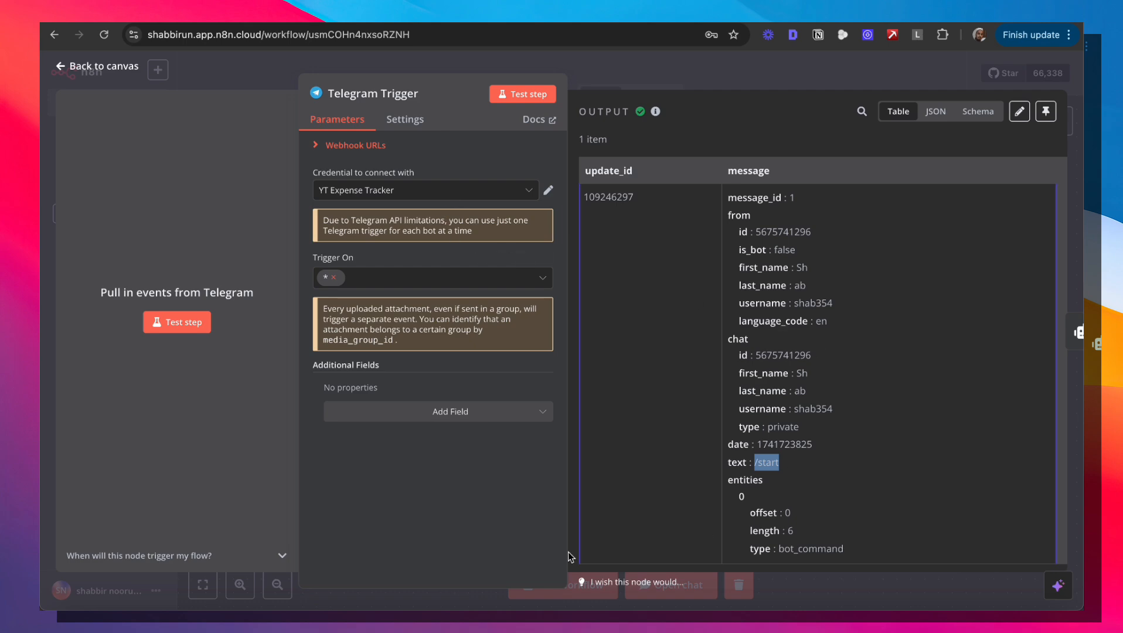
{"action": "left_click", "coordinate": [564, 624]}
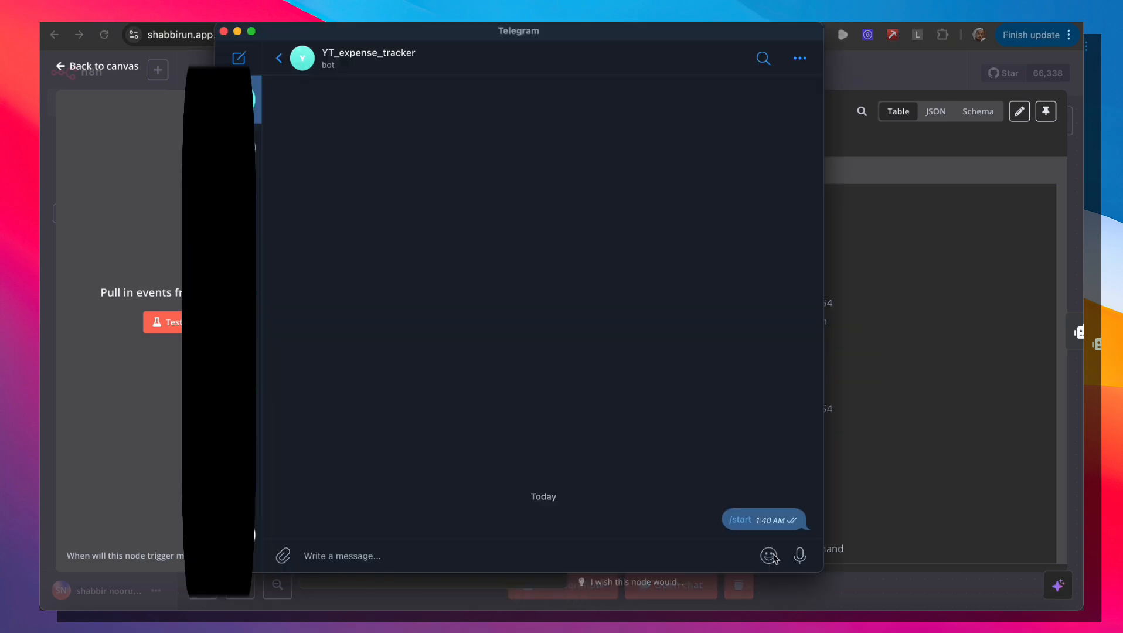
{"action": "left_click", "coordinate": [954, 219]}
{"action": "left_click", "coordinate": [898, 79]}
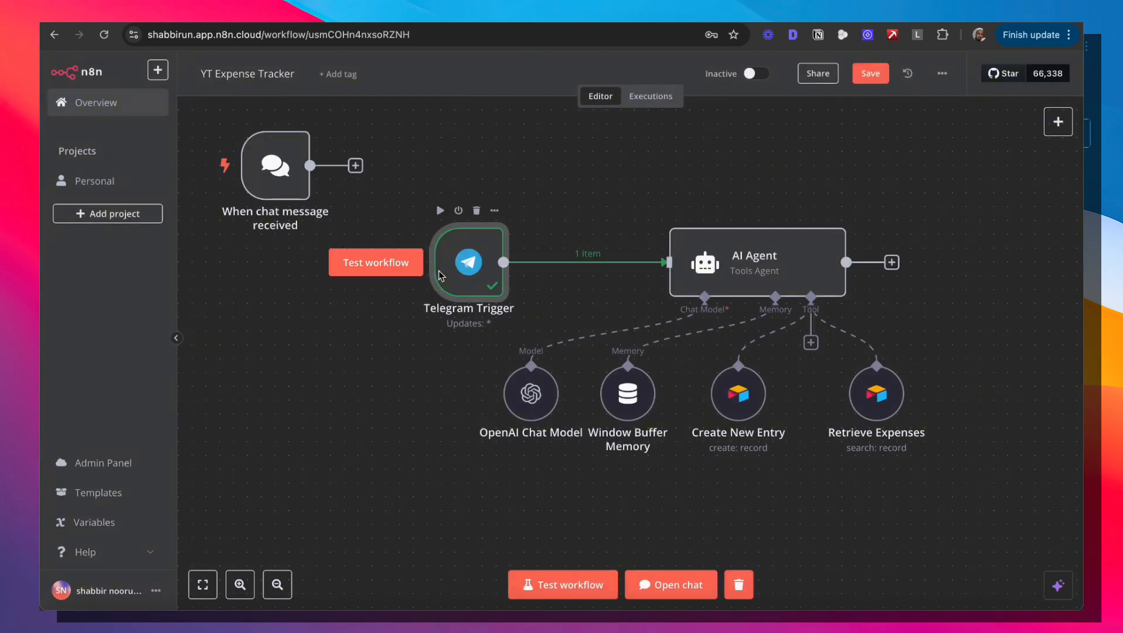
Move the Telegram Trigger farther from the AI Agent and shift the chat trigger node out of the way.
{"action": "left_click_drag", "start_coordinate": [441, 276], "coordinate": [481, 266]}
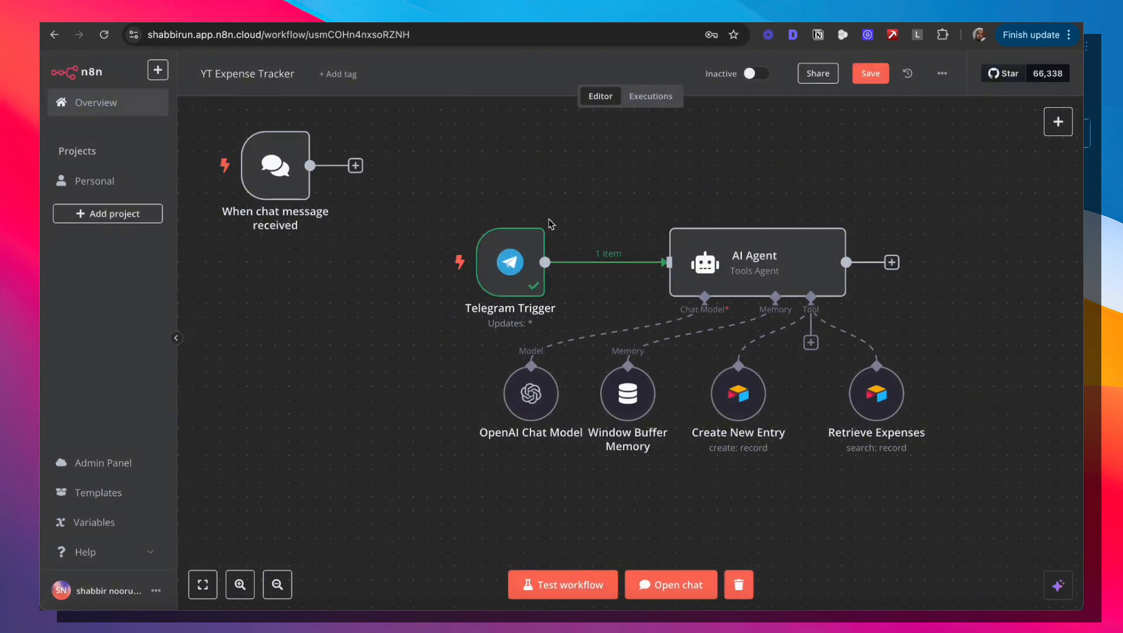
{"action": "left_click_drag", "start_coordinate": [503, 256], "coordinate": [300, 272]}
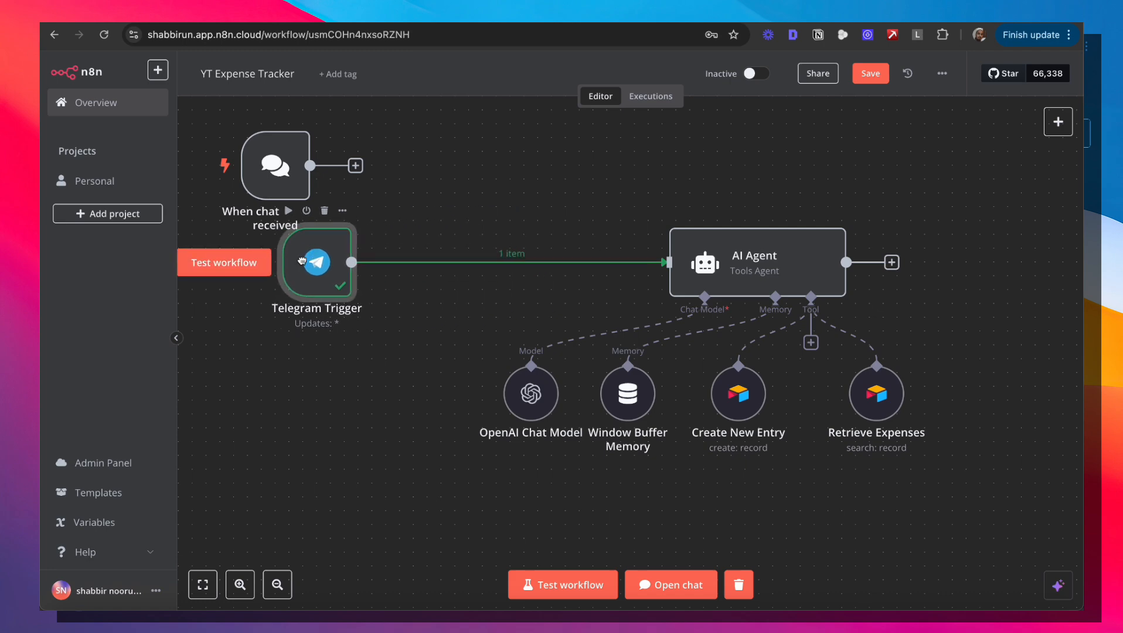
{"action": "left_click_drag", "start_coordinate": [447, 188], "coordinate": [644, 256]}
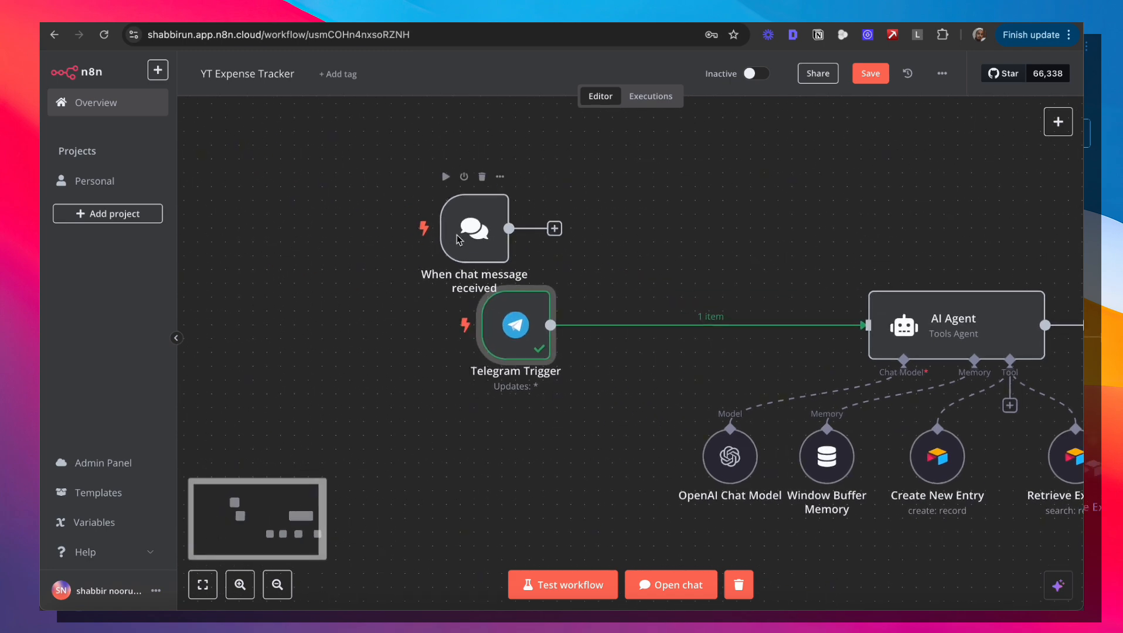
{"action": "left_click_drag", "start_coordinate": [454, 235], "coordinate": [232, 206]}
{"action": "left_click_drag", "start_coordinate": [833, 281], "coordinate": [557, 237]}
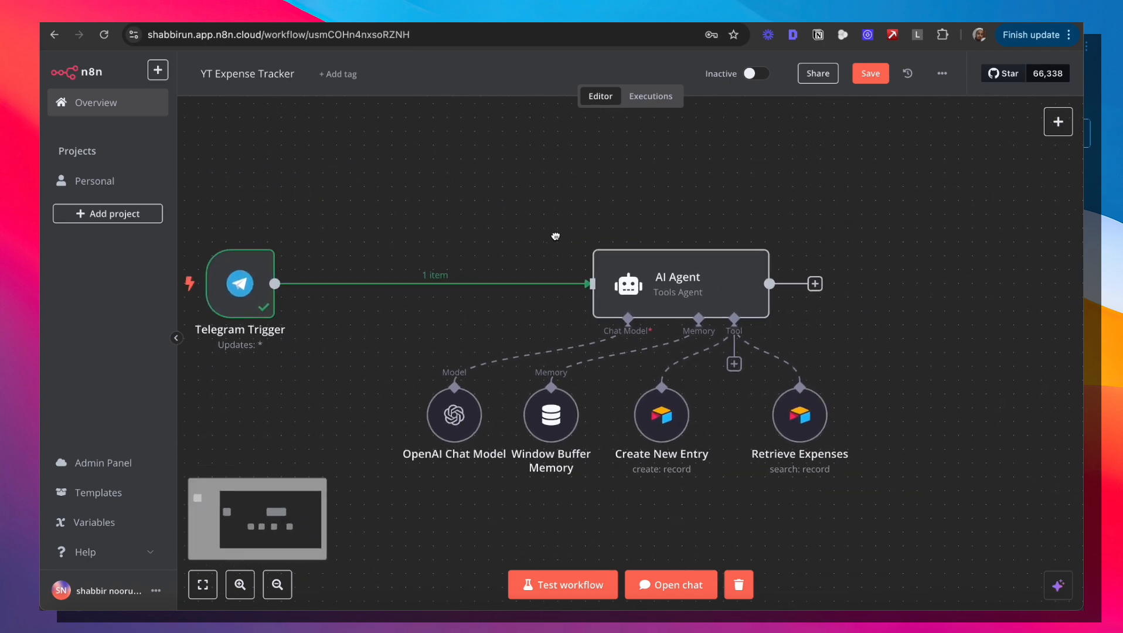
Set the AI Agent's source for the user message prompt to Define below.
{"action": "double_click", "coordinate": [696, 292]}
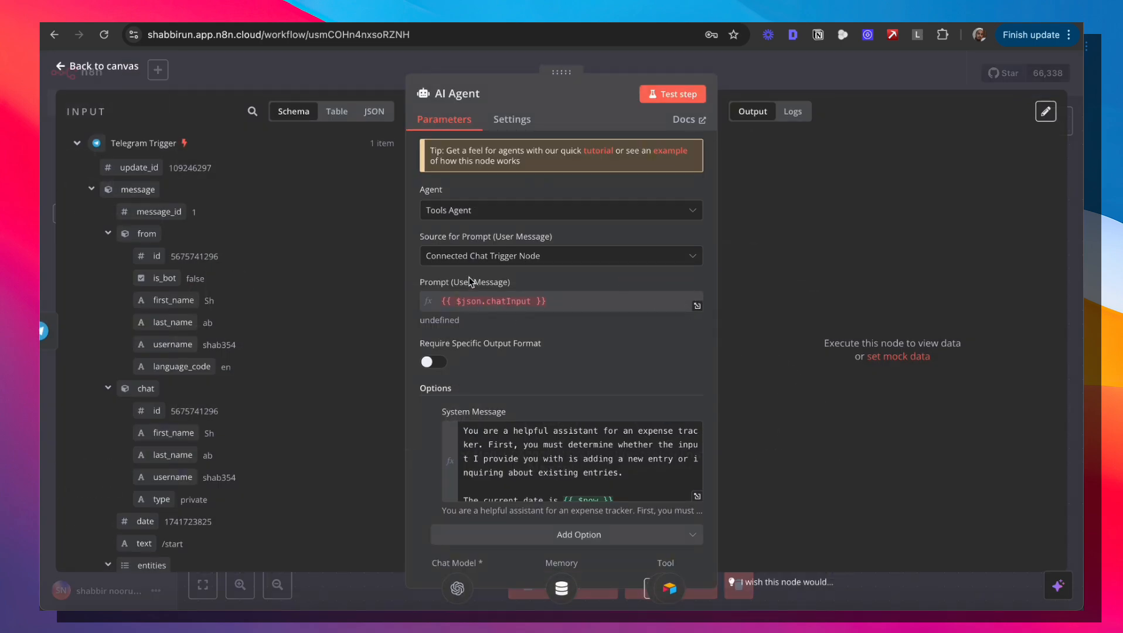
{"action": "left_click", "coordinate": [466, 259]}
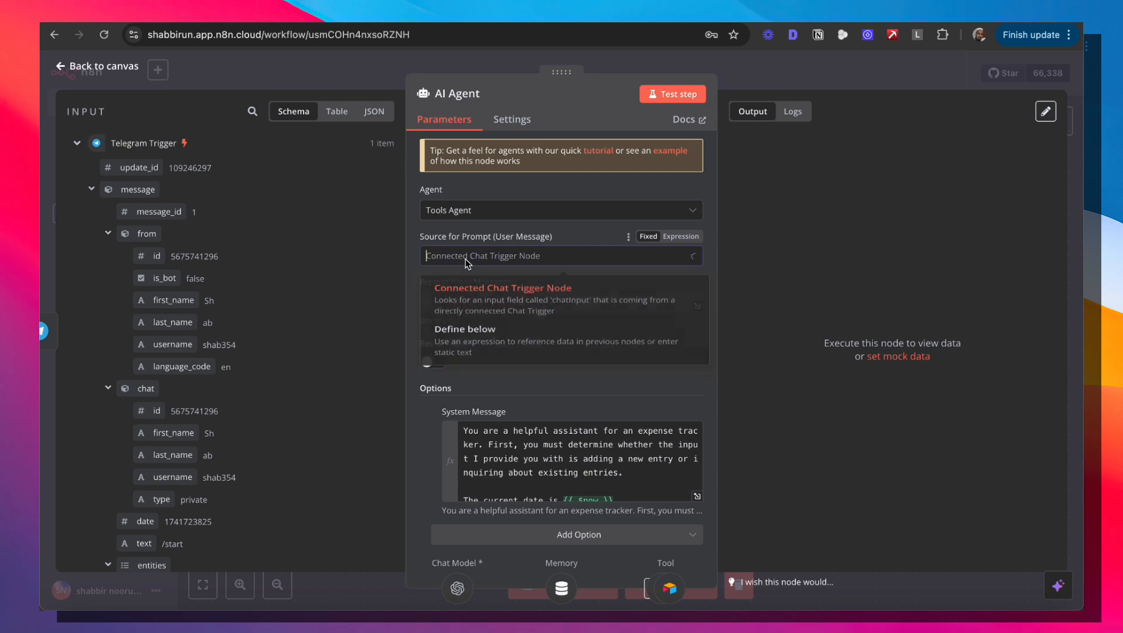
{"action": "left_click", "coordinate": [484, 345]}
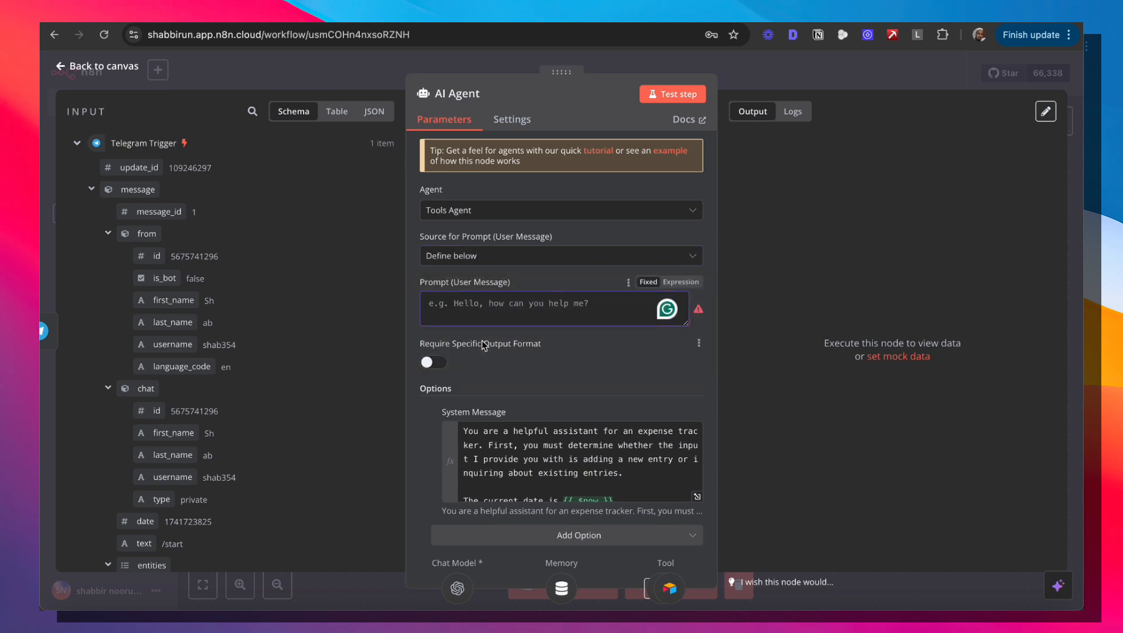
Set the AI Agent's user prompt to the expression {{ $json.message.text }} from the Telegram Trigger and test the node.
{"action": "left_click", "coordinate": [692, 283]}
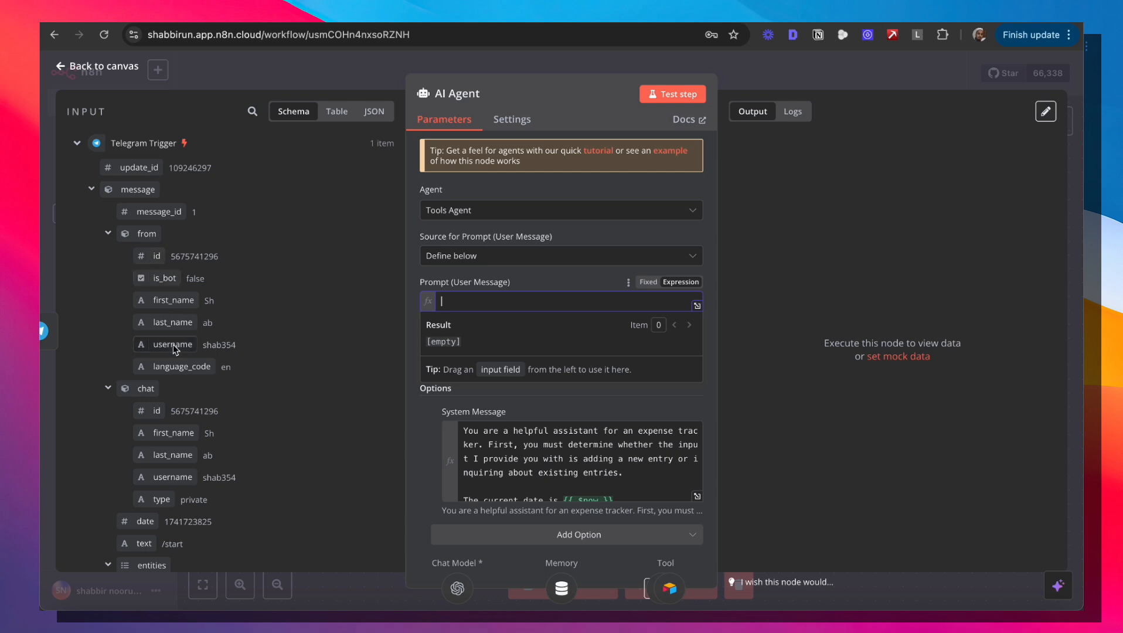
{"action": "scroll", "coordinate": [173, 344], "scroll_direction": "down", "scroll_amount": 3}
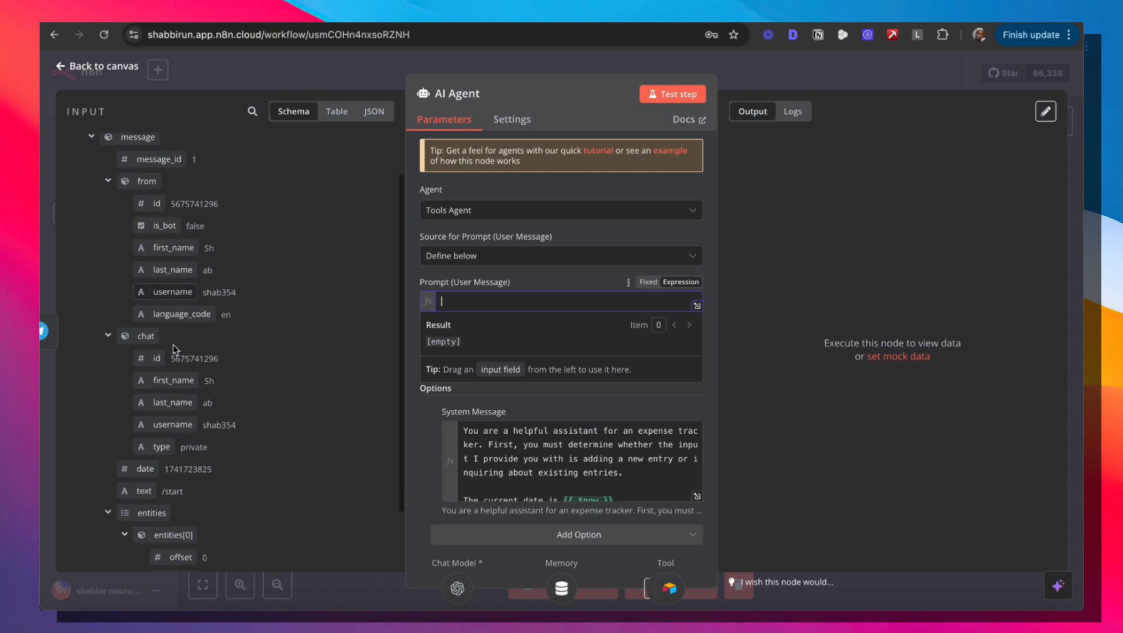
{"action": "scroll", "coordinate": [173, 345], "scroll_direction": "up", "scroll_amount": 3}
{"action": "scroll", "coordinate": [116, 140], "scroll_direction": "up", "scroll_amount": 1}
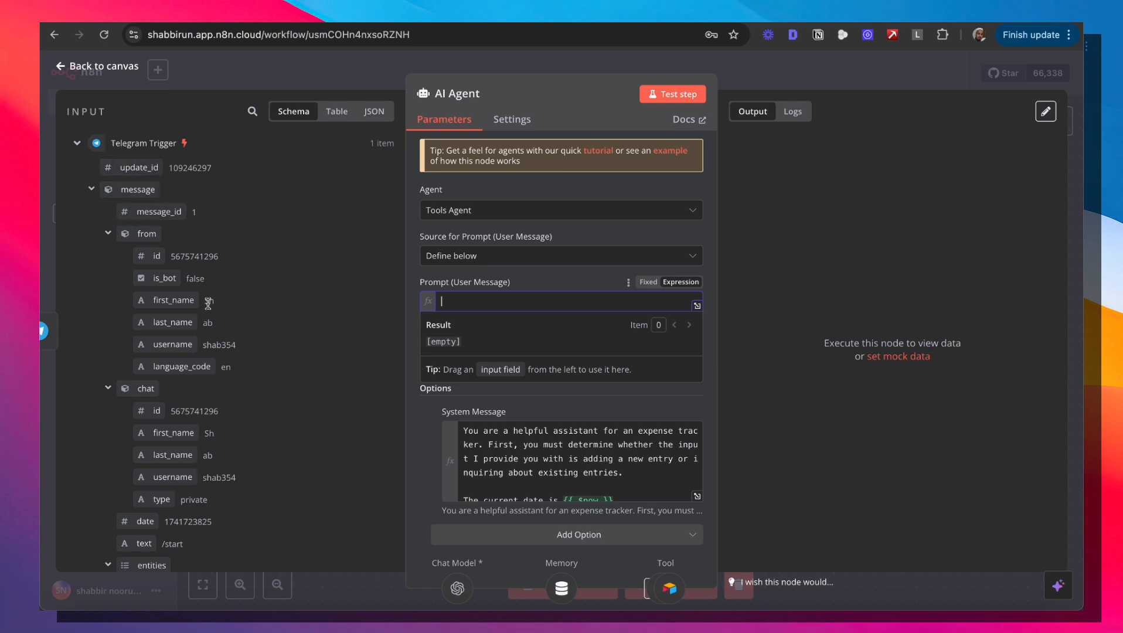
{"action": "scroll", "coordinate": [208, 302], "scroll_direction": "down", "scroll_amount": 5}
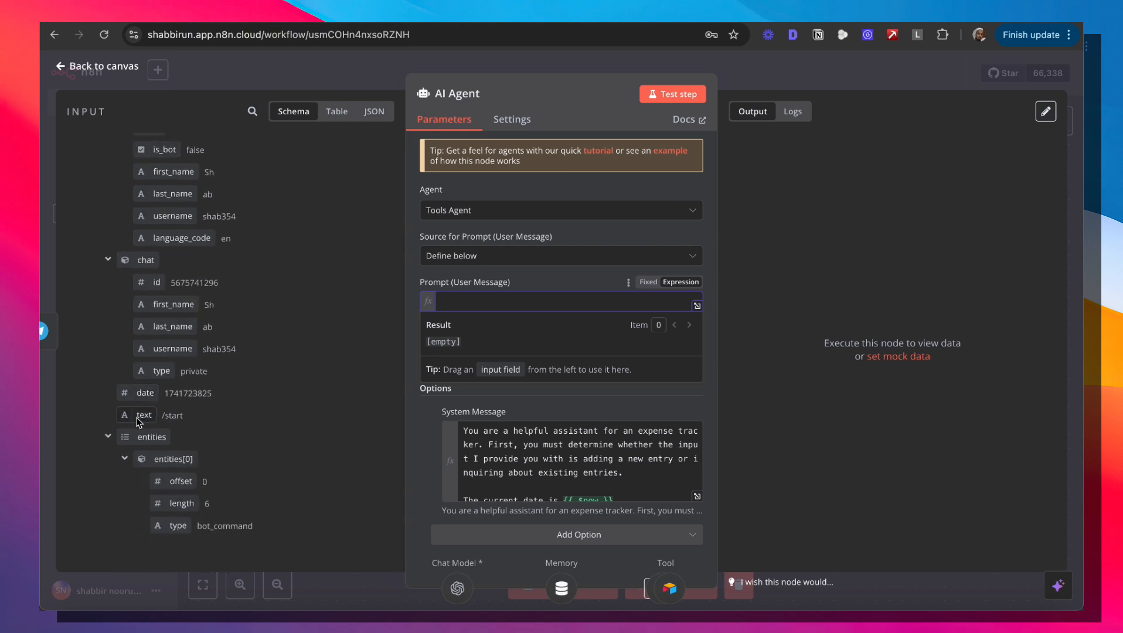
{"action": "left_click_drag", "start_coordinate": [139, 420], "coordinate": [499, 302]}
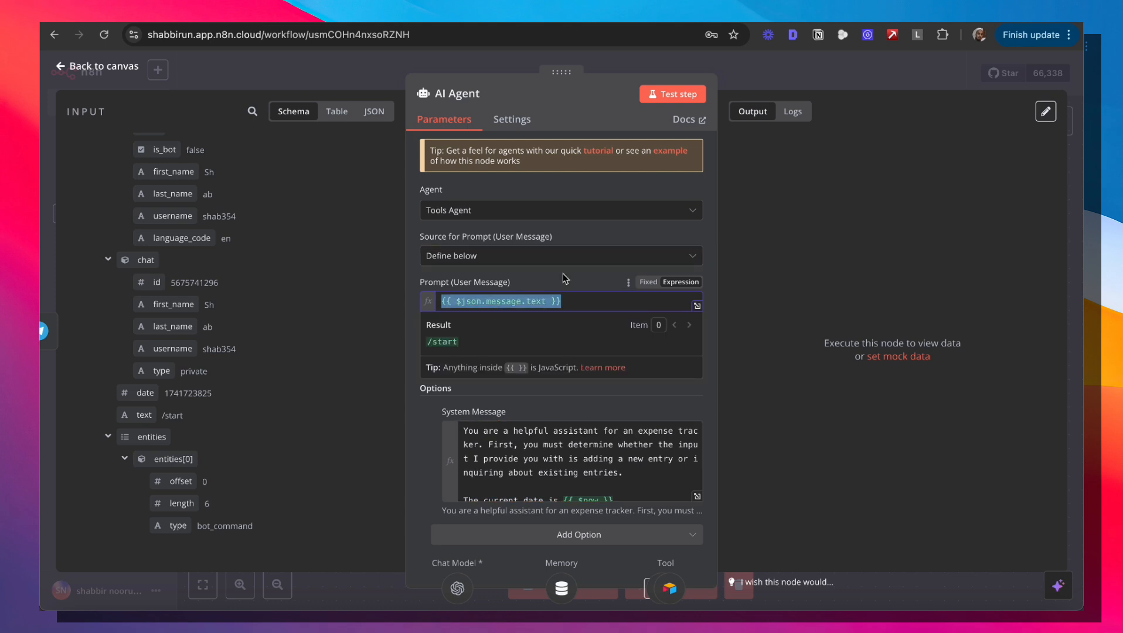
{"action": "left_click", "coordinate": [564, 278]}
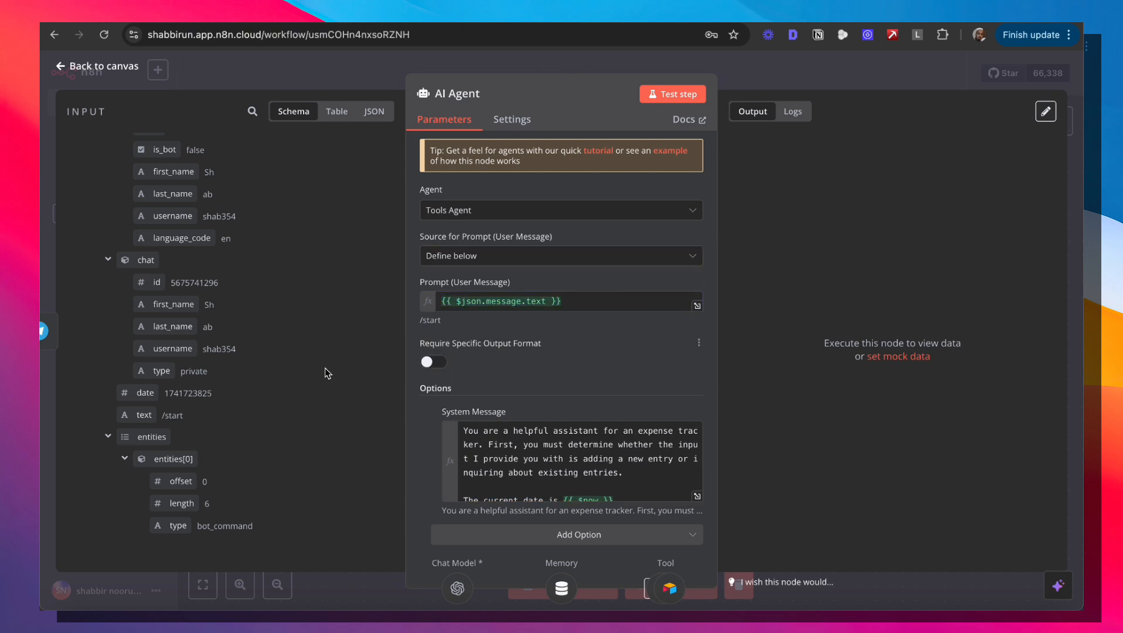
{"action": "left_click", "coordinate": [673, 96]}
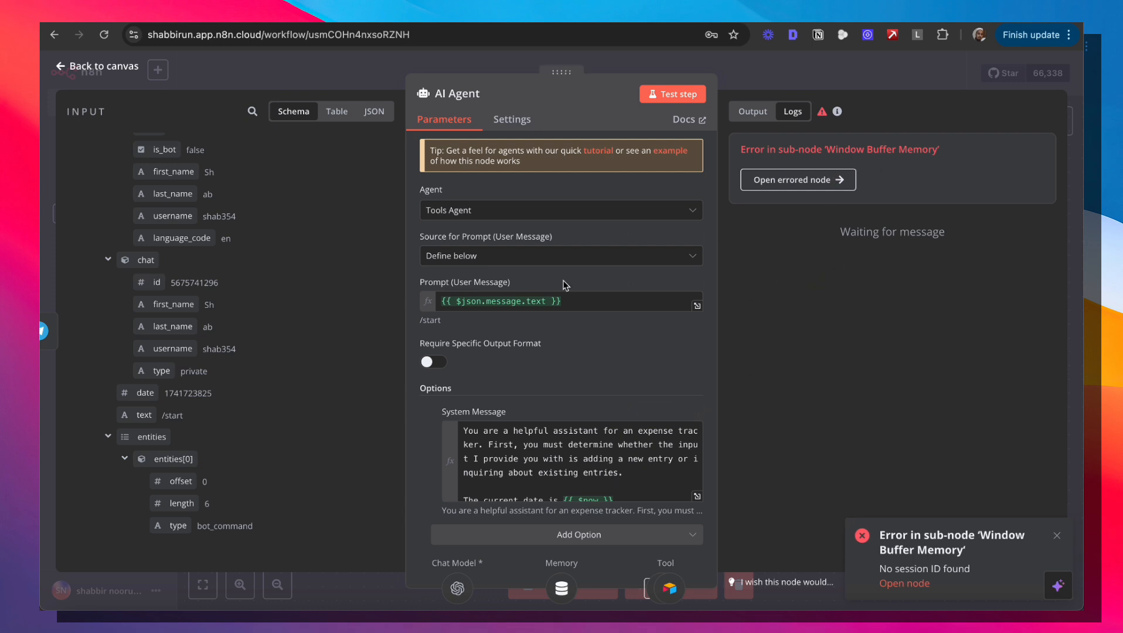
{"action": "key", "text": "Escape"}
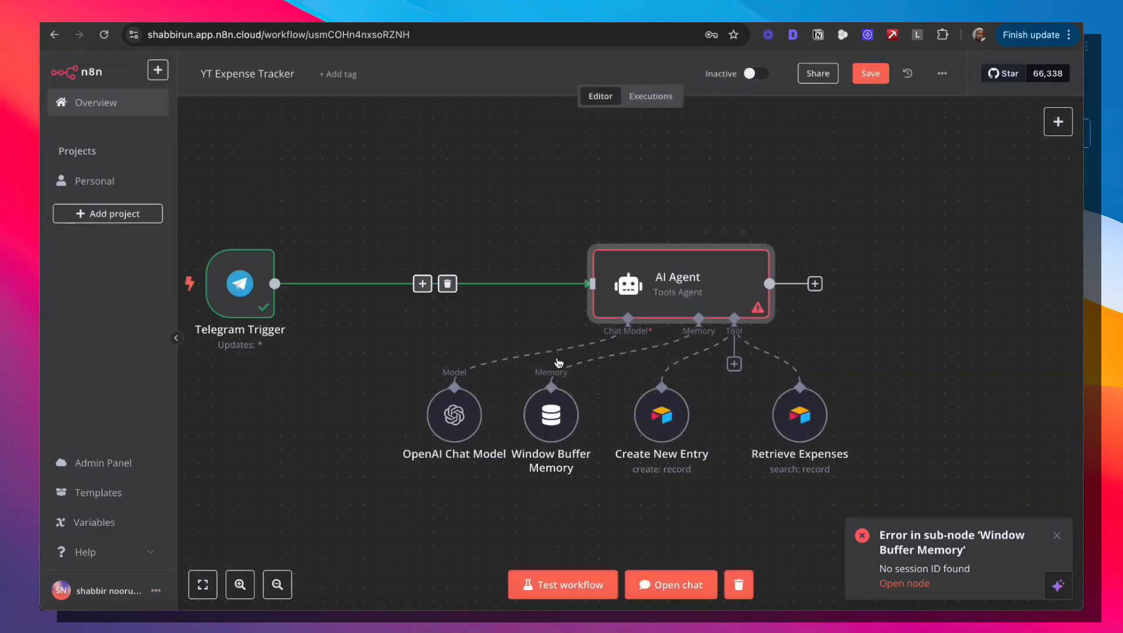
Set the Window Buffer Memory's session ID to Define below, with the Telegram chat id {{ $json.message.chat.id }} as its key.
{"action": "double_click", "coordinate": [552, 412]}
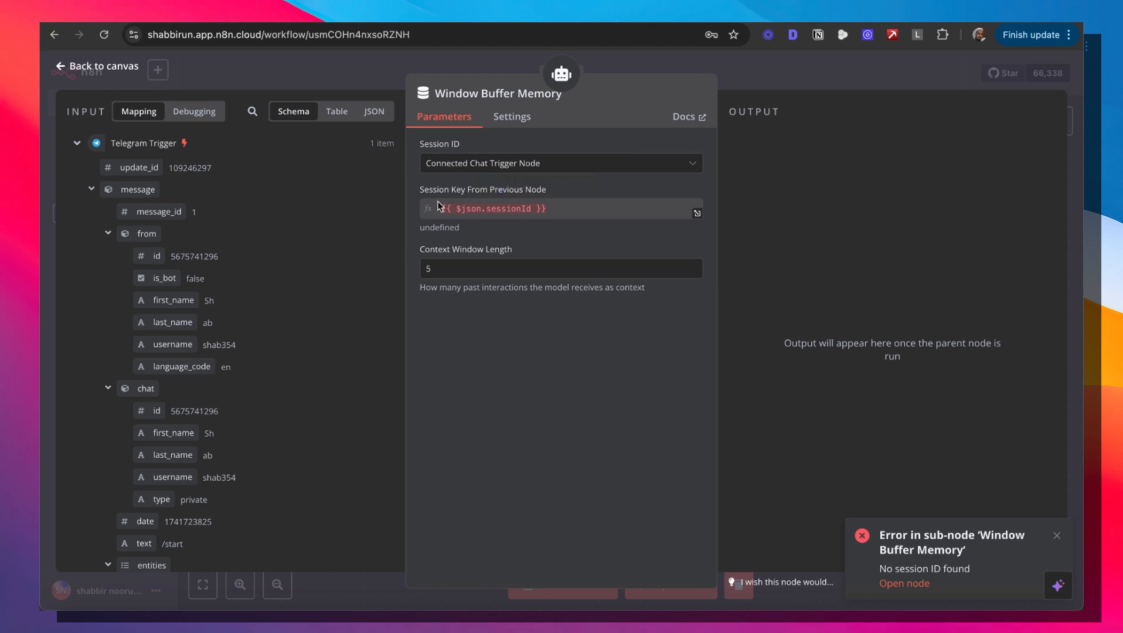
{"action": "left_click", "coordinate": [569, 166]}
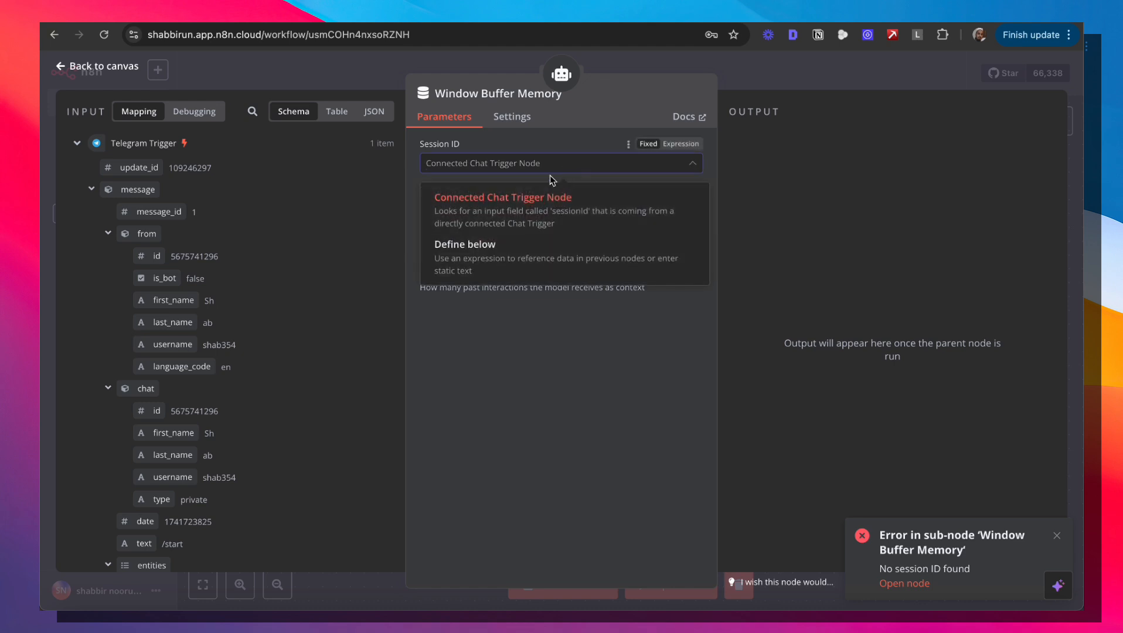
{"action": "left_click", "coordinate": [467, 262]}
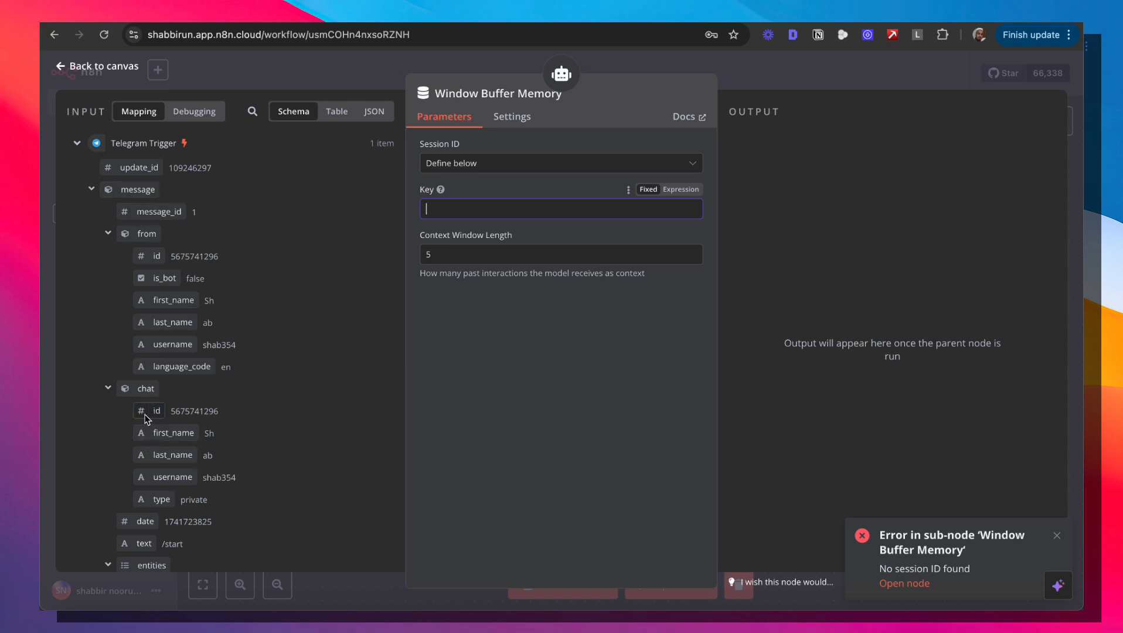
{"action": "left_click_drag", "start_coordinate": [146, 417], "coordinate": [474, 217]}
{"action": "left_click", "coordinate": [526, 448]}
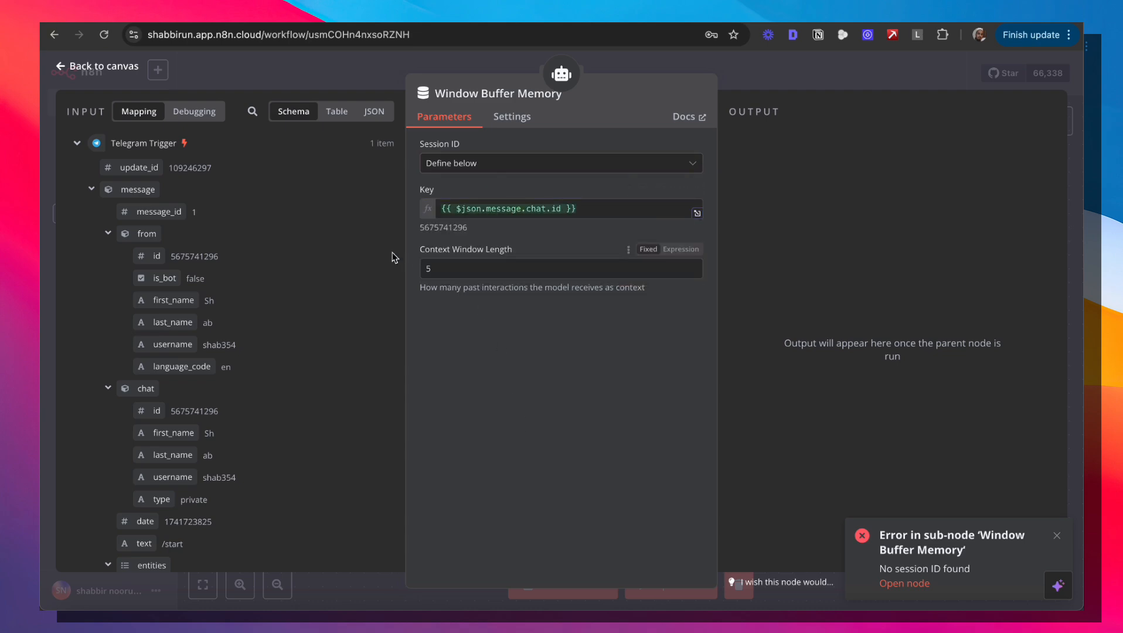
{"action": "left_click", "coordinate": [895, 76]}
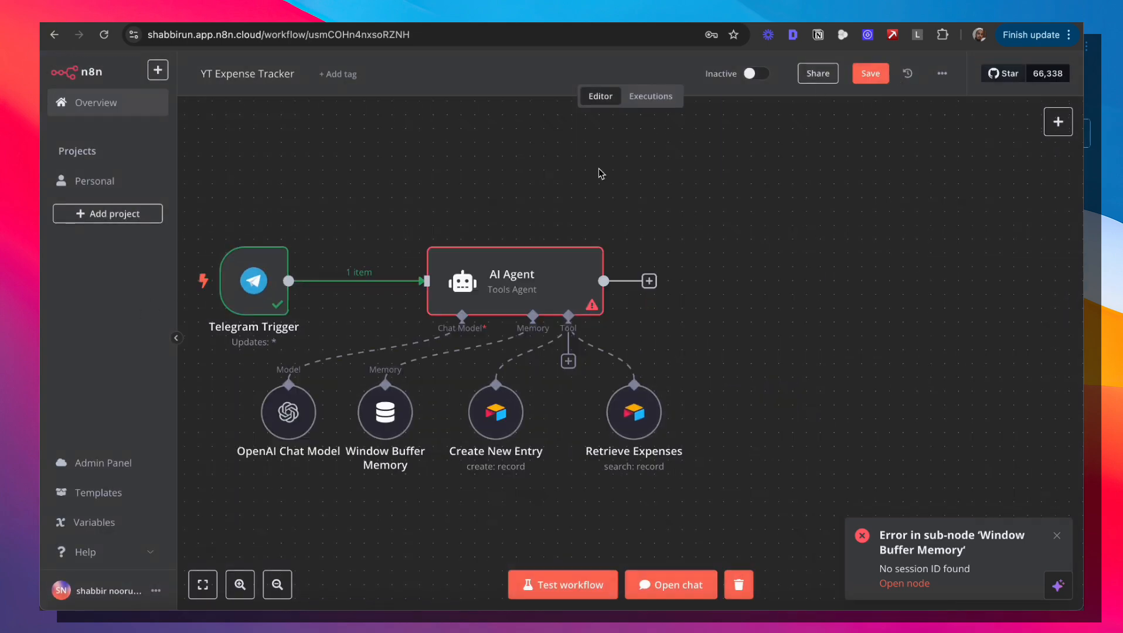
Run a test of the workflow, triggering it with the message "hello" sent to YT_expense_tracker in Telegram, and return to n8n.
{"action": "left_click", "coordinate": [556, 586]}
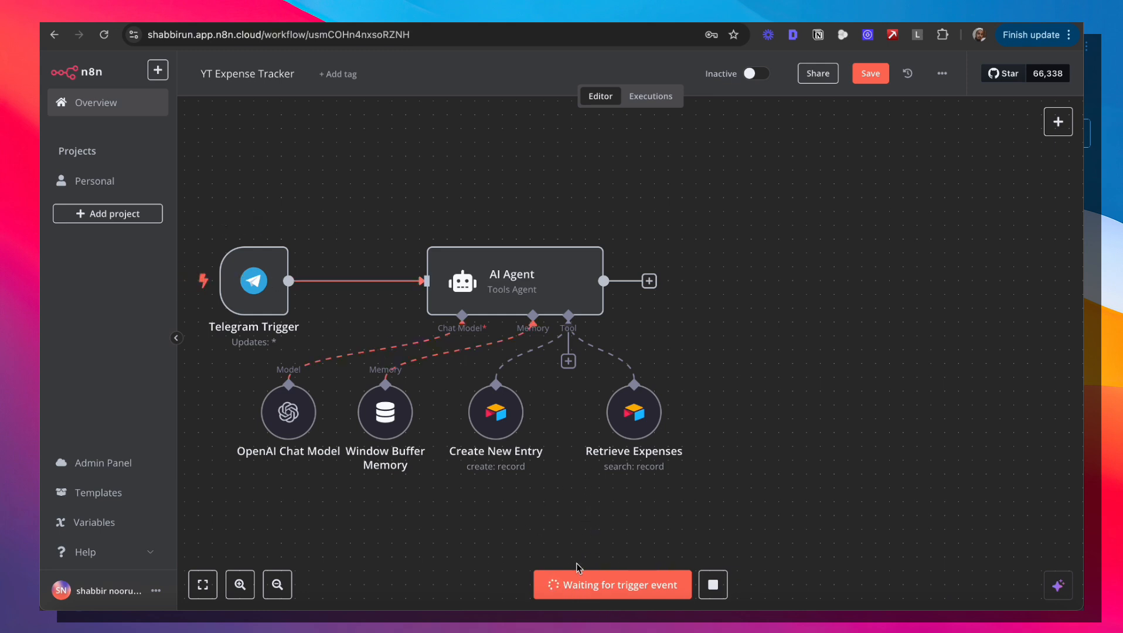
{"action": "left_click", "coordinate": [562, 612]}
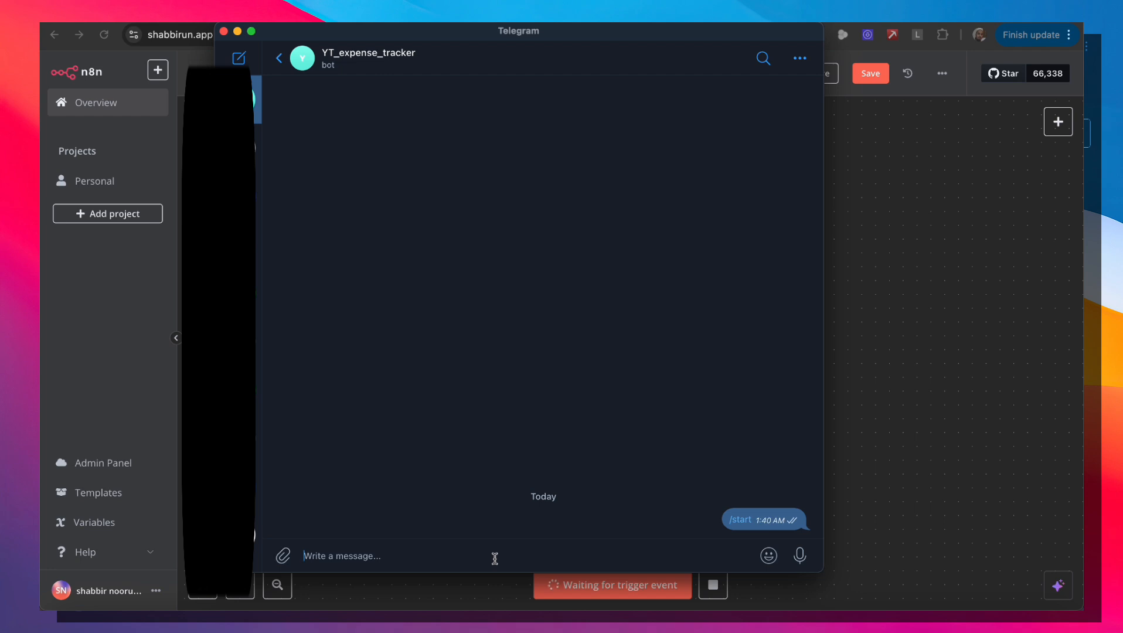
{"action": "type", "text": "hello"}
{"action": "key", "text": "Return"}
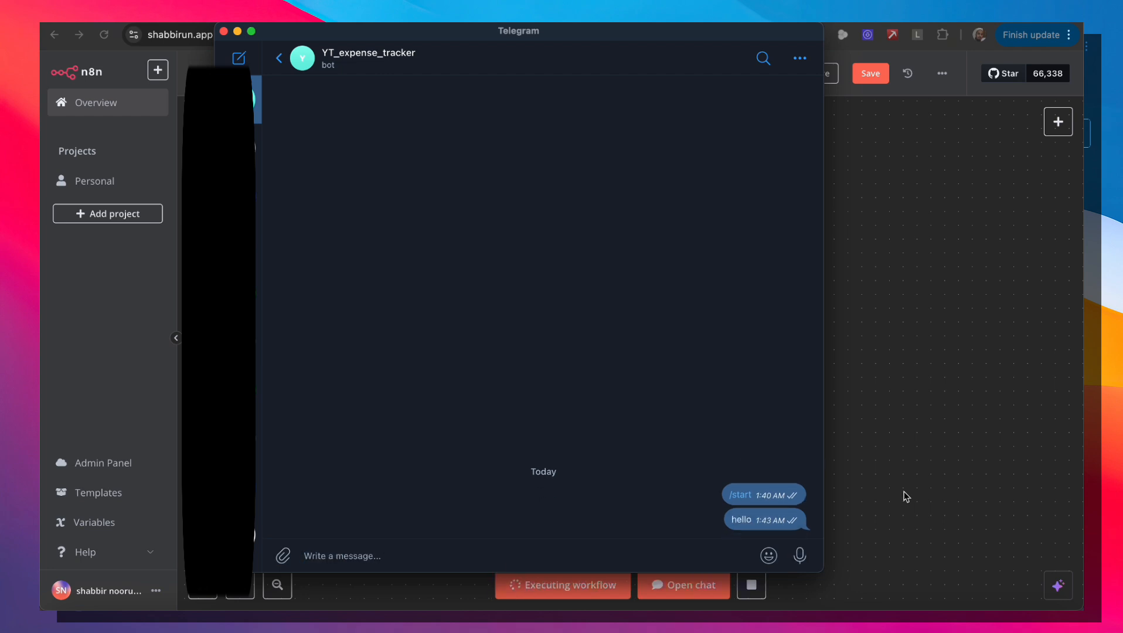
{"action": "left_click", "coordinate": [904, 494]}
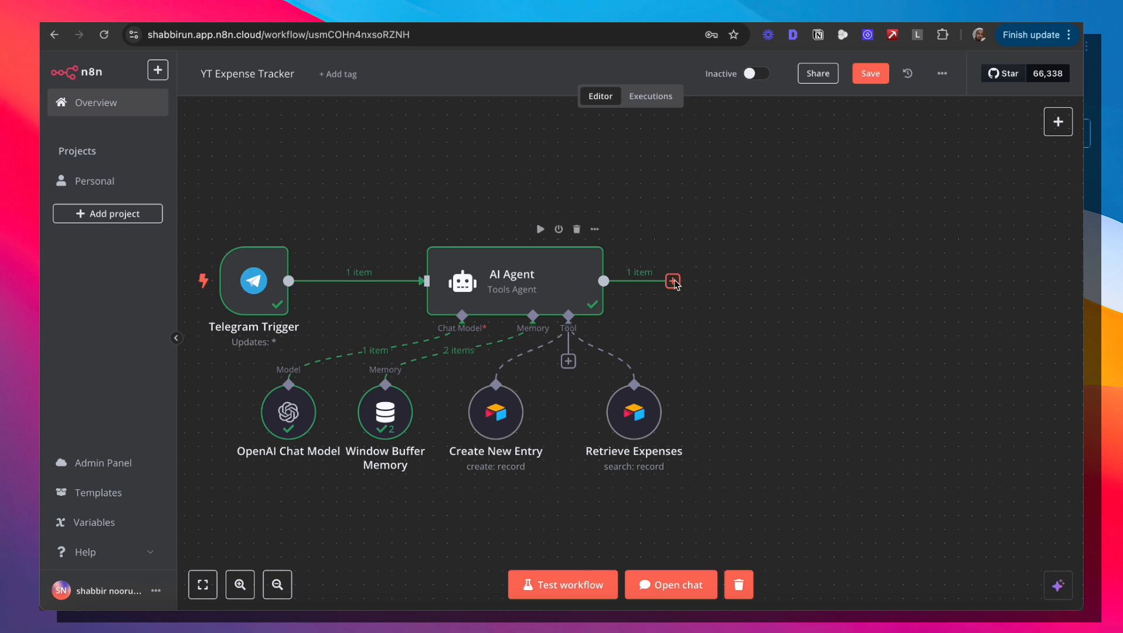
Add a Telegram node with the Send a text message action after the AI Agent.
{"action": "left_click", "coordinate": [673, 281]}
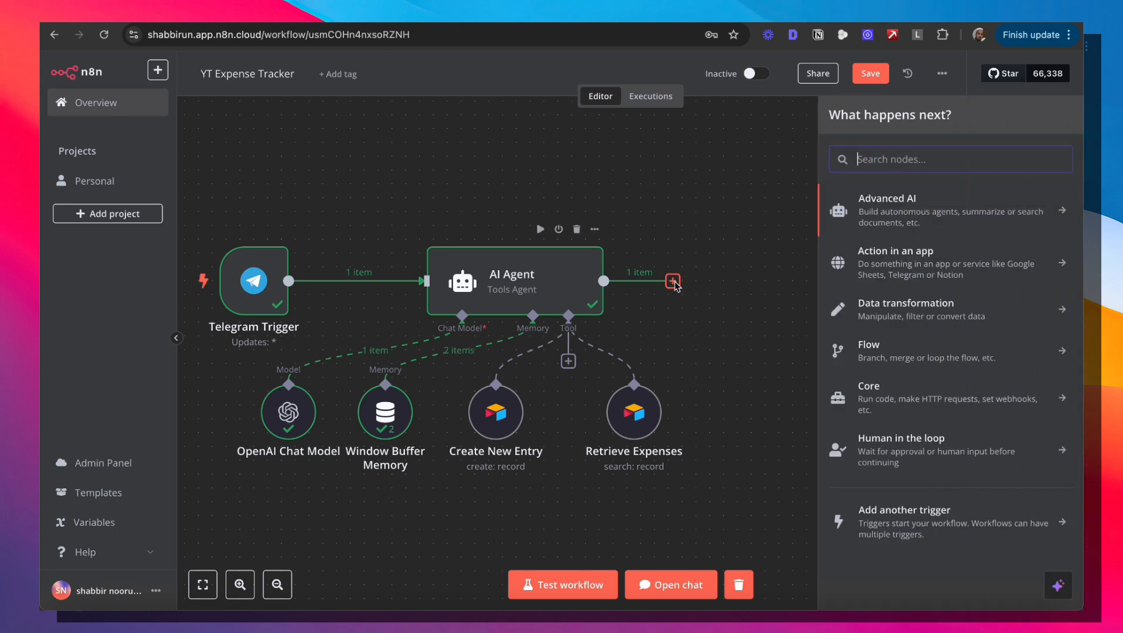
{"action": "type", "text": "telegra"}
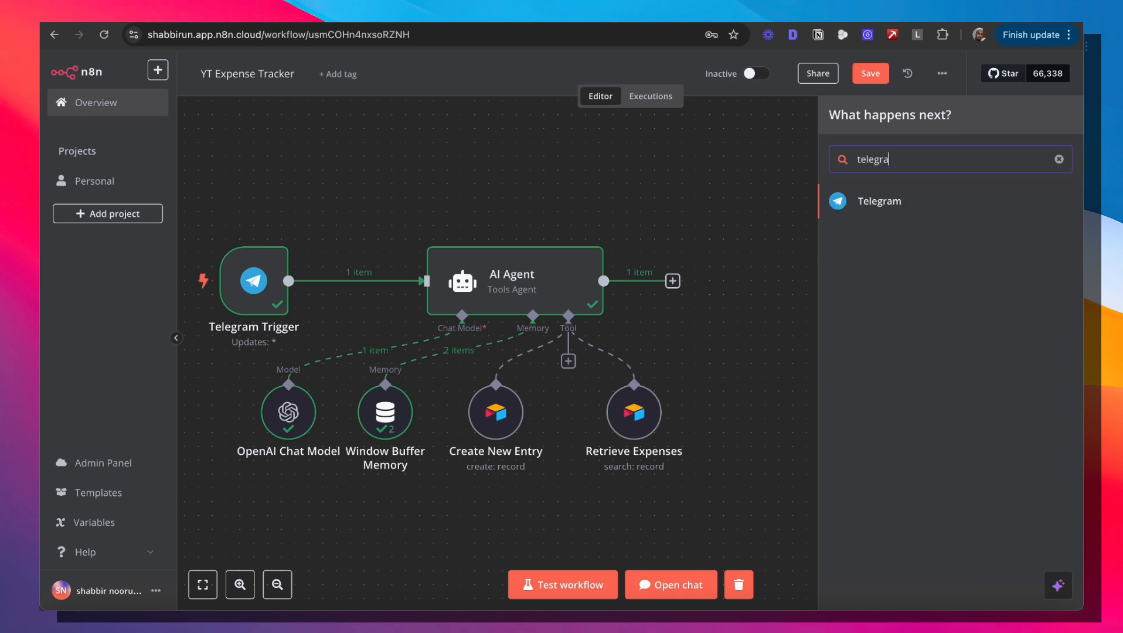
{"action": "left_click", "coordinate": [889, 205]}
{"action": "scroll", "coordinate": [878, 397], "scroll_direction": "down", "scroll_amount": 3}
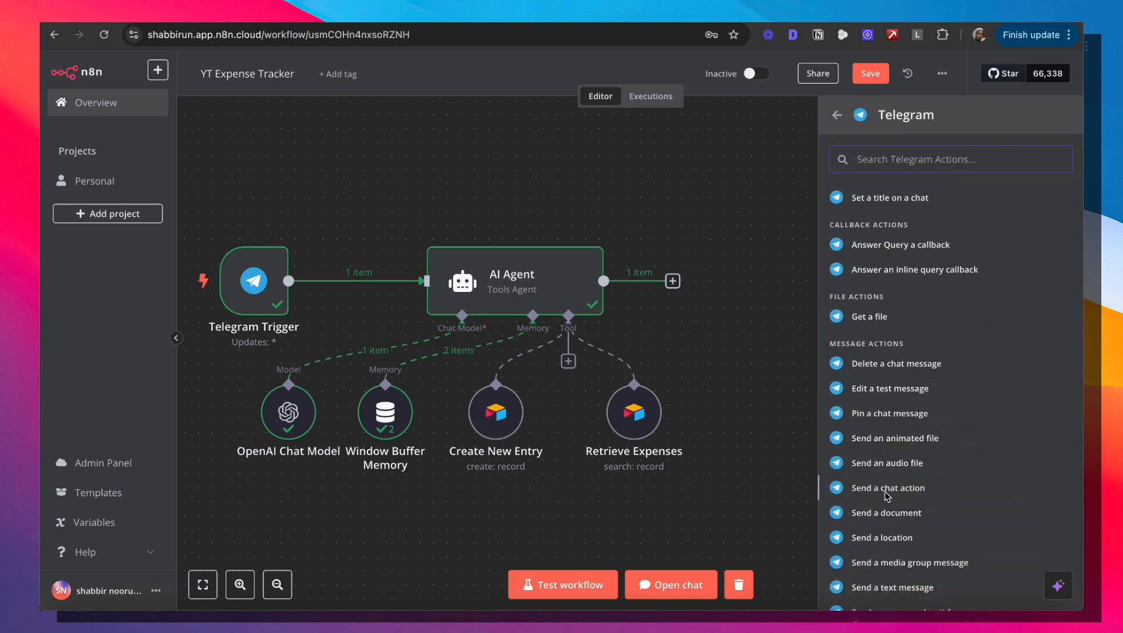
{"action": "scroll", "coordinate": [887, 495], "scroll_direction": "down", "scroll_amount": 2}
{"action": "left_click", "coordinate": [889, 496]}
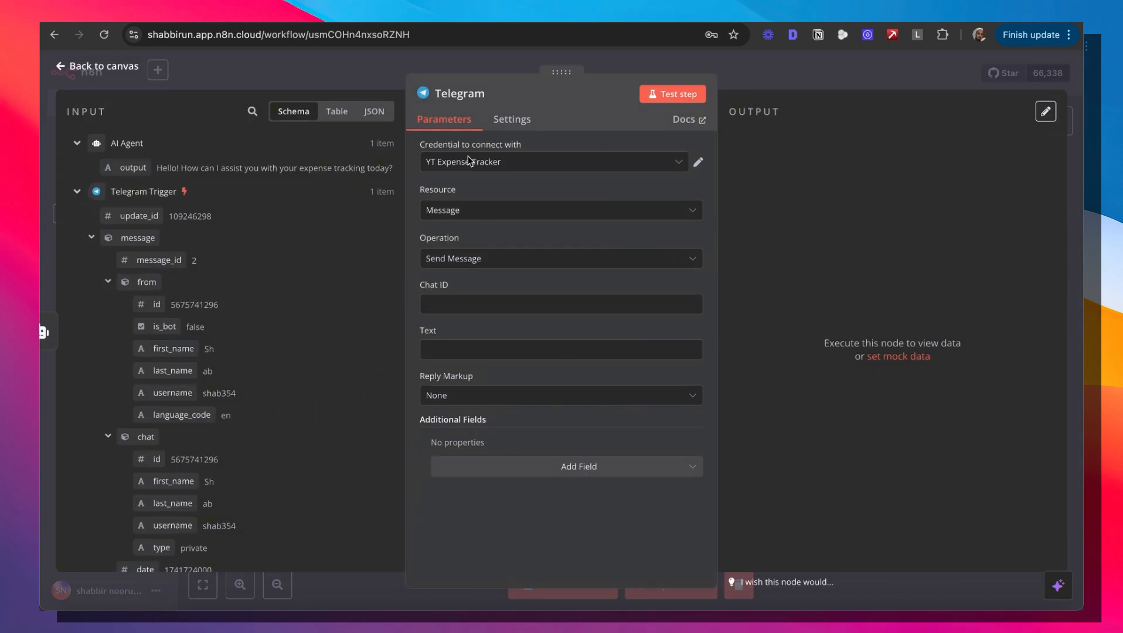
Map the Telegram node's Chat ID to {{ $('Telegram Trigger').item.json.message.chat.id }}.
{"action": "left_click", "coordinate": [460, 303]}
{"action": "scroll", "coordinate": [257, 382], "scroll_direction": "down", "scroll_amount": 2}
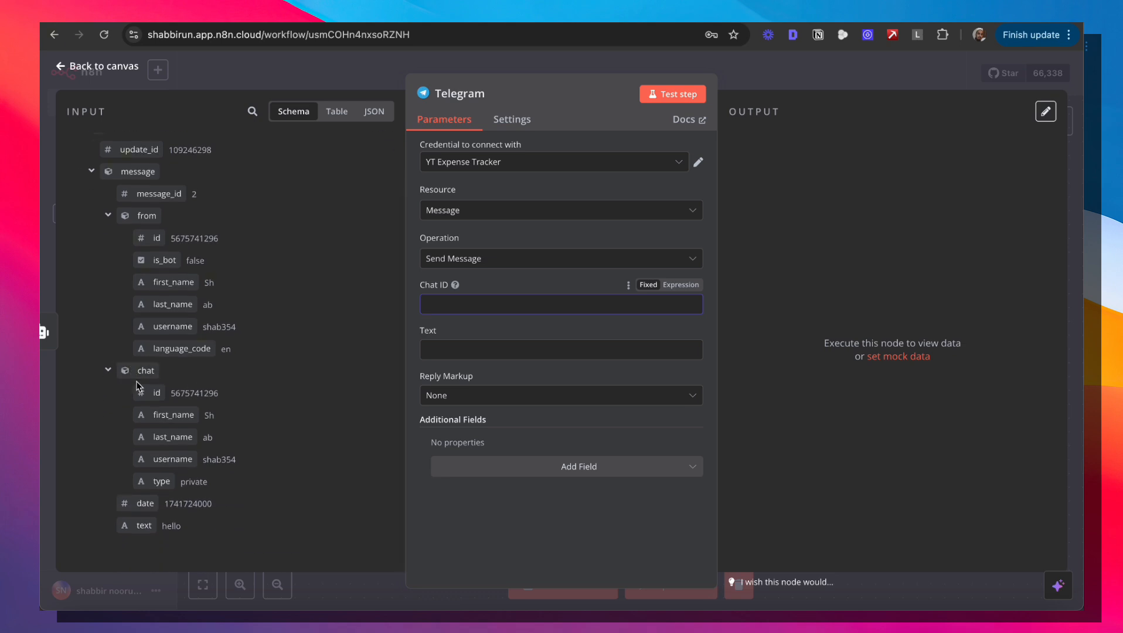
{"action": "left_click_drag", "start_coordinate": [156, 393], "coordinate": [464, 306]}
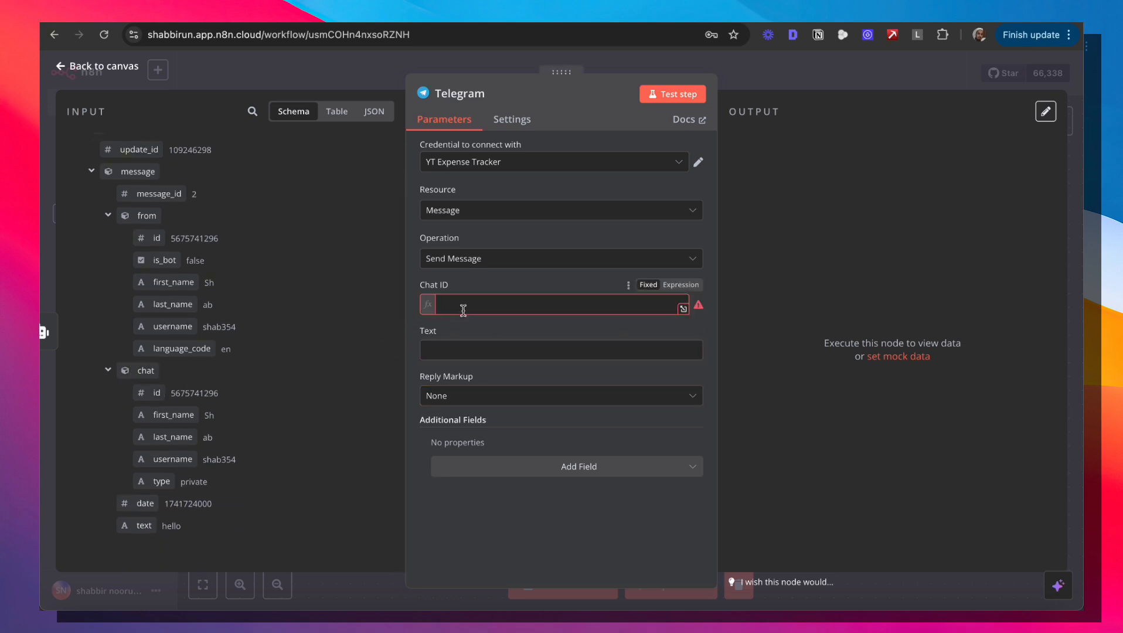
{"action": "left_click", "coordinate": [424, 556]}
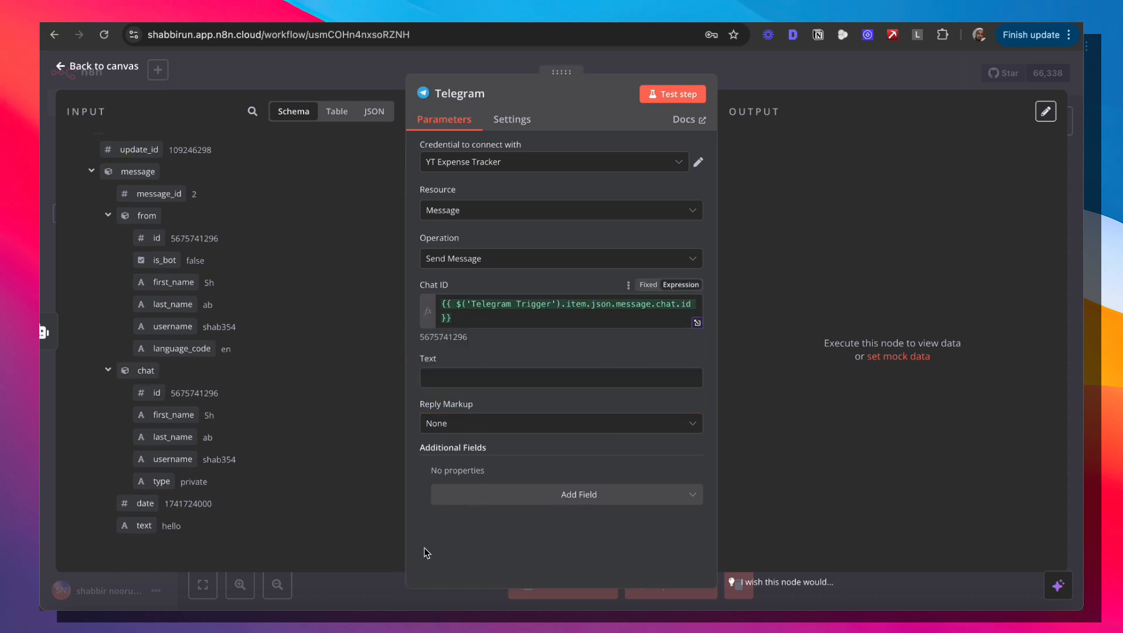
Map the Telegram node's message text to the AI Agent's output, {{ $json.output }}.
{"action": "left_click", "coordinate": [454, 380]}
{"action": "scroll", "coordinate": [244, 350], "scroll_direction": "up", "scroll_amount": 1}
{"action": "scroll", "coordinate": [244, 351], "scroll_direction": "up", "scroll_amount": 1}
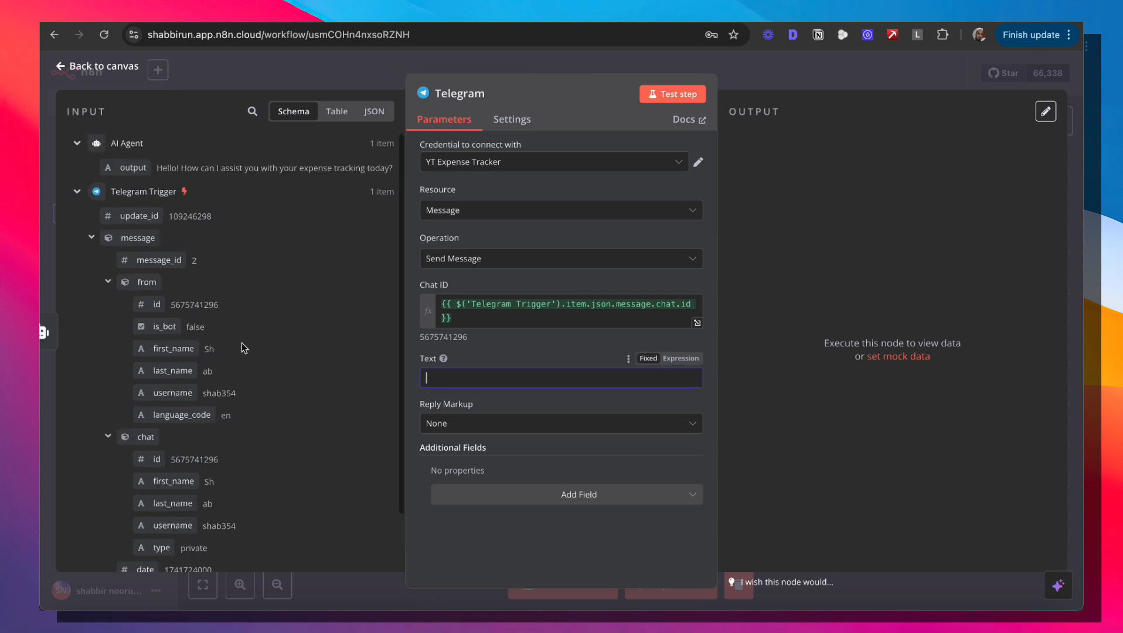
{"action": "left_click_drag", "start_coordinate": [116, 166], "coordinate": [495, 380]}
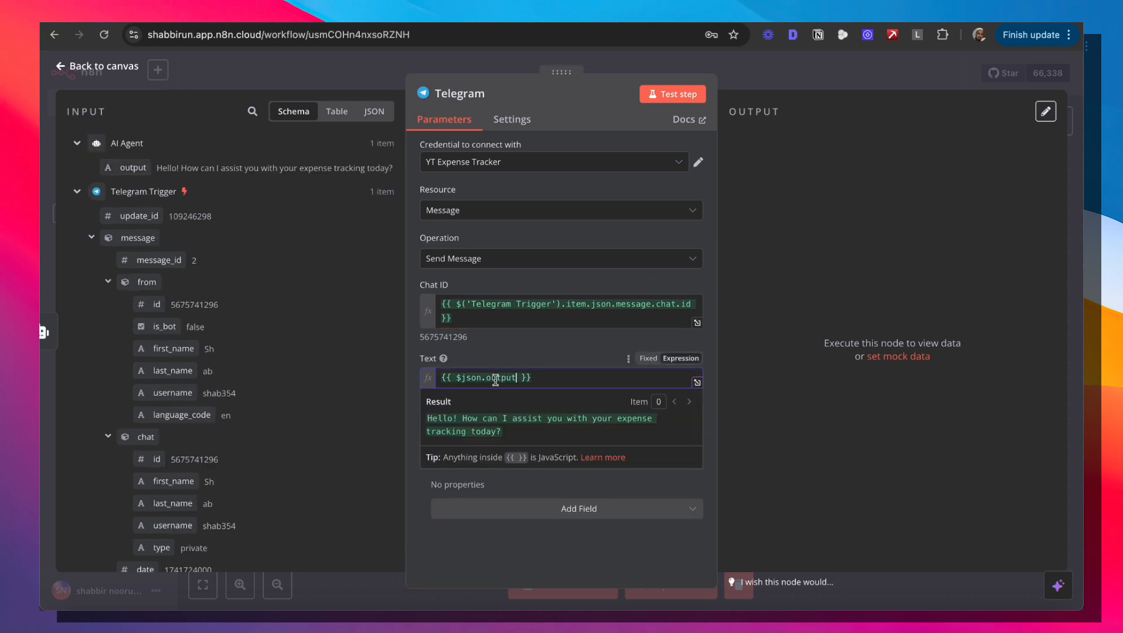
{"action": "left_click", "coordinate": [561, 493]}
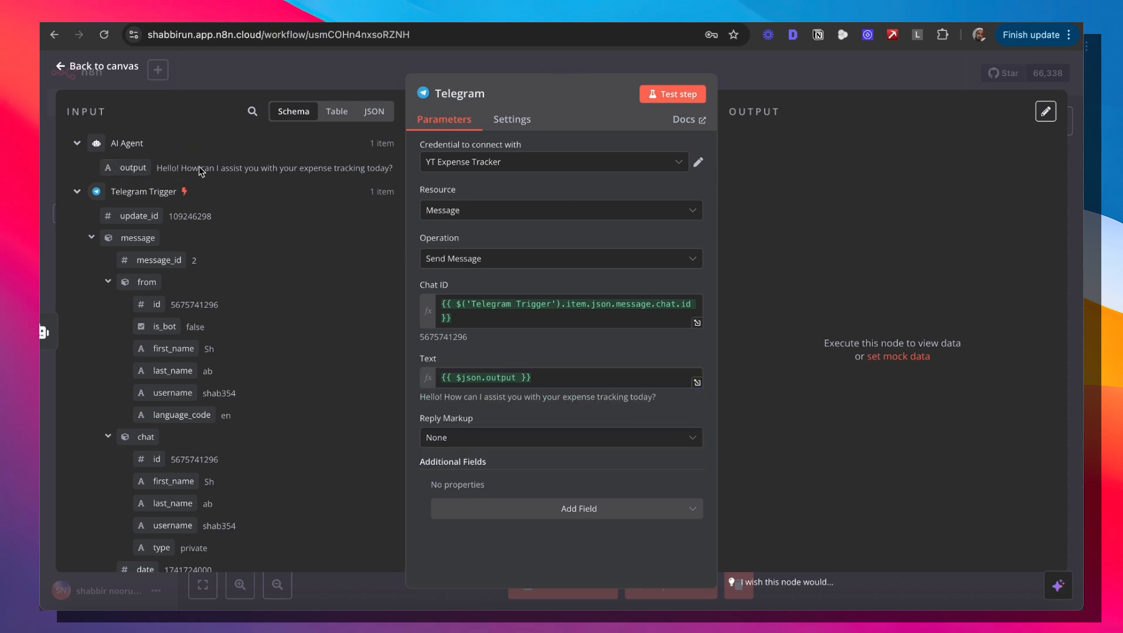
Test the Telegram node, check the bot's reply in the YT_expense_tracker chat, and return to the n8n workflow canvas.
{"action": "left_click", "coordinate": [691, 94]}
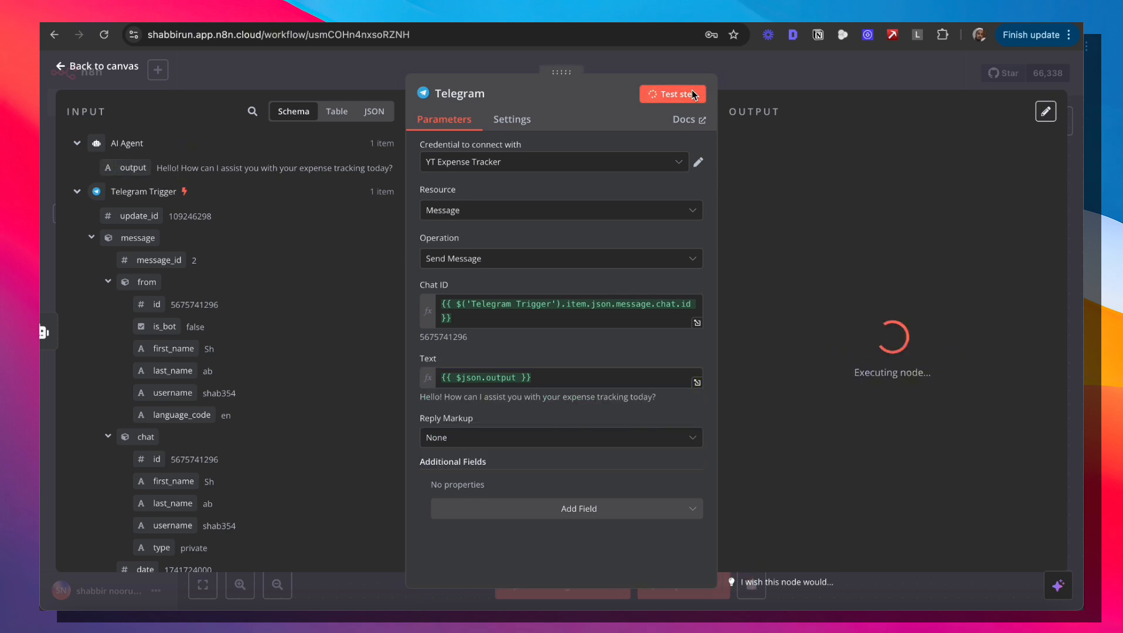
{"action": "left_click", "coordinate": [562, 621]}
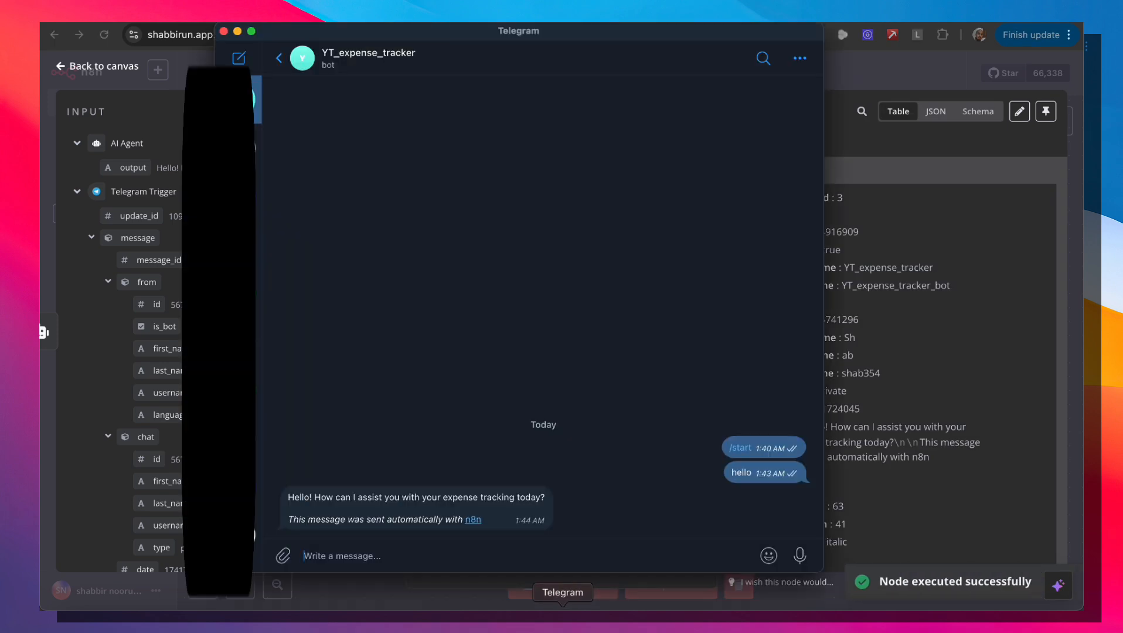
{"action": "left_click_drag", "start_coordinate": [290, 499], "coordinate": [546, 494]}
{"action": "left_click", "coordinate": [918, 82]}
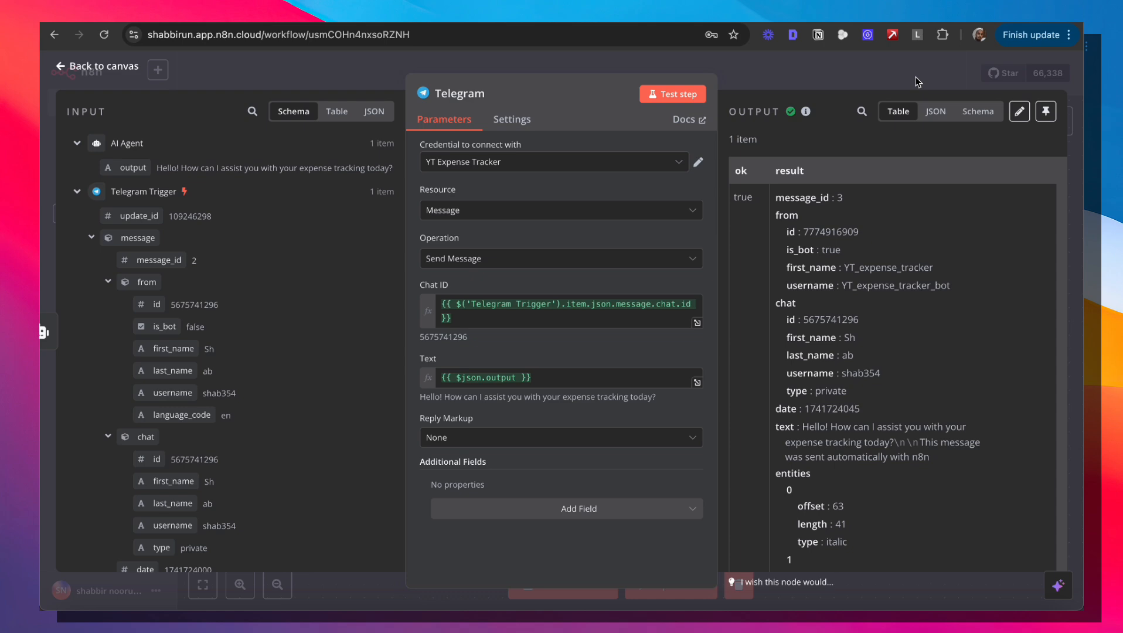
{"action": "left_click", "coordinate": [885, 77]}
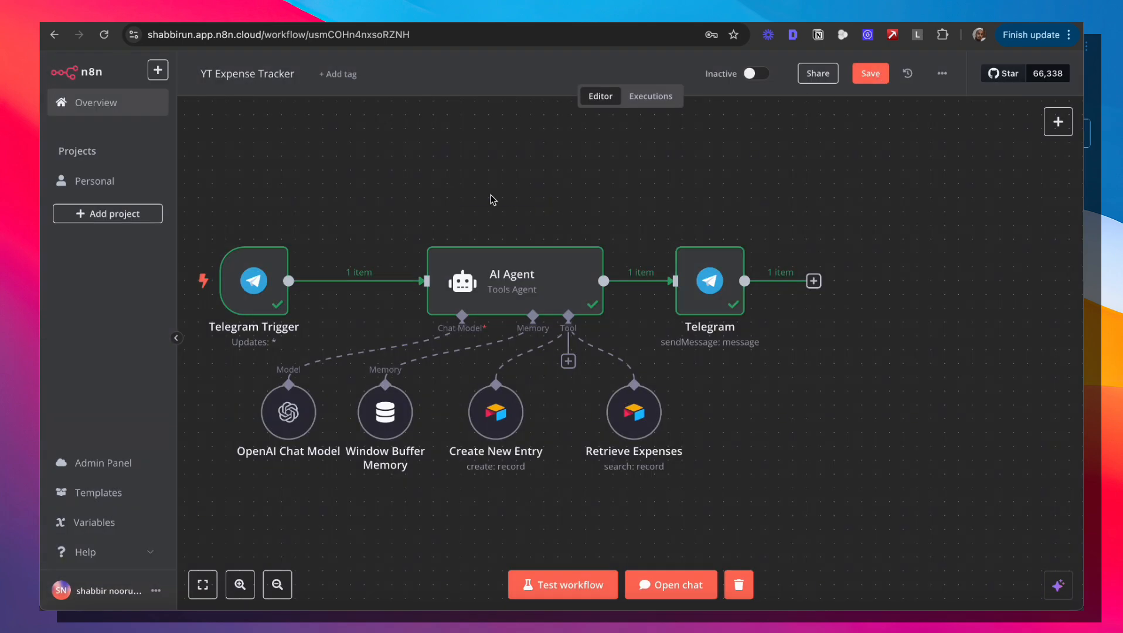
Move the Telegram Trigger node farther from the AI Agent to make room between the two nodes.
{"action": "left_click_drag", "start_coordinate": [469, 198], "coordinate": [790, 208]}
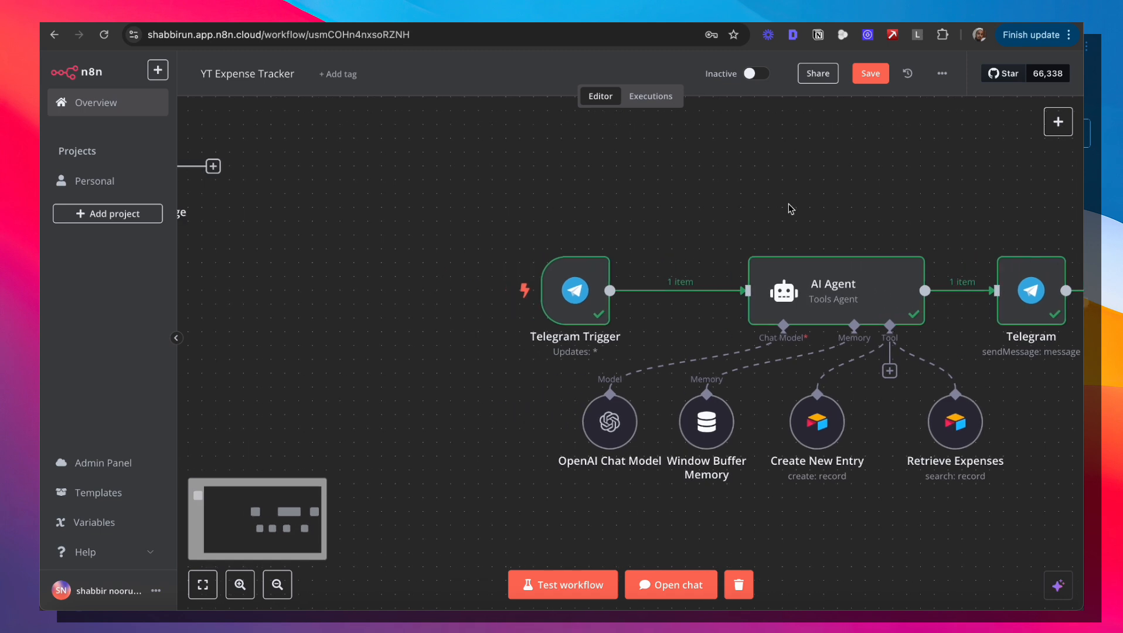
{"action": "left_click_drag", "start_coordinate": [568, 312], "coordinate": [316, 285]}
{"action": "left_click", "coordinate": [508, 213]}
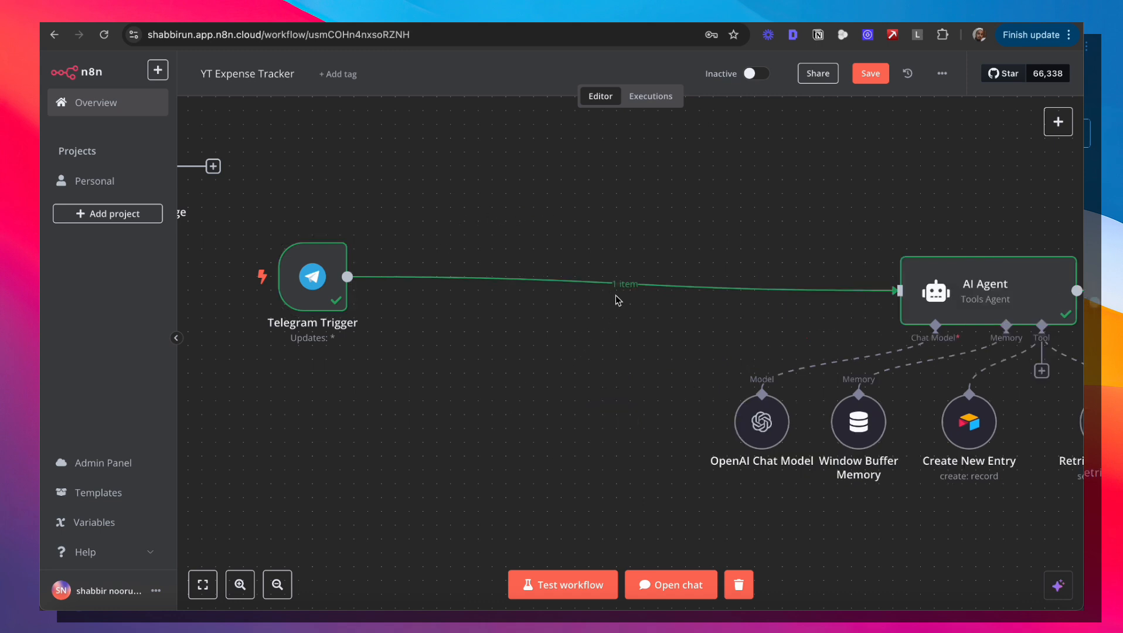
Insert a Switch node from the Flow category on the connection between the Telegram Trigger and the AI Agent.
{"action": "left_click", "coordinate": [612, 284]}
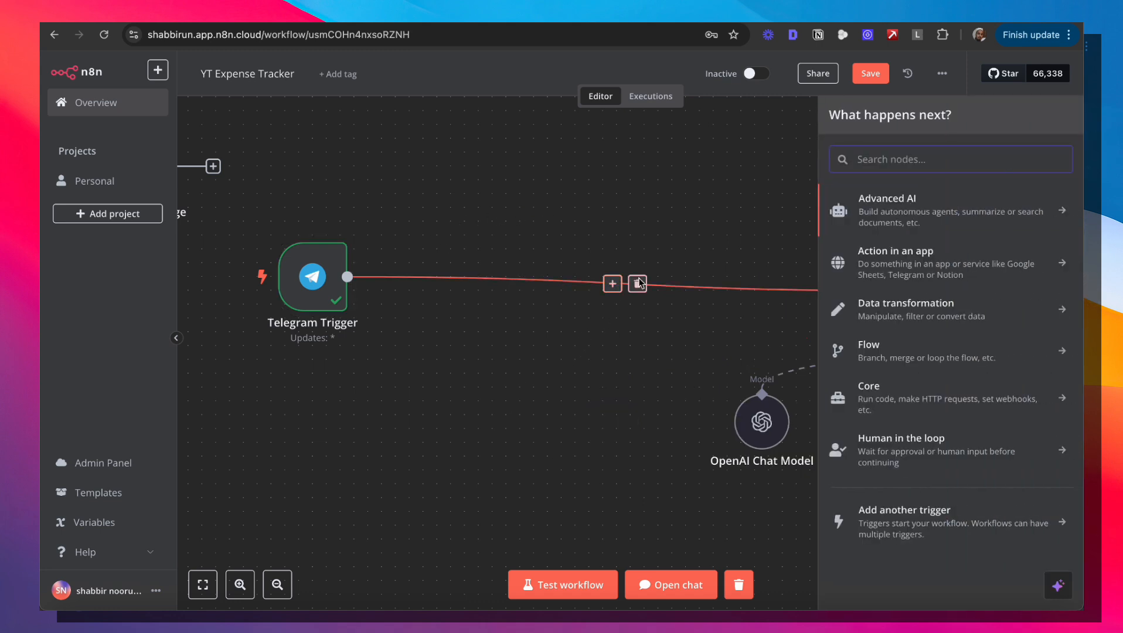
{"action": "left_click", "coordinate": [879, 355]}
{"action": "scroll", "coordinate": [876, 397], "scroll_direction": "down", "scroll_amount": 2}
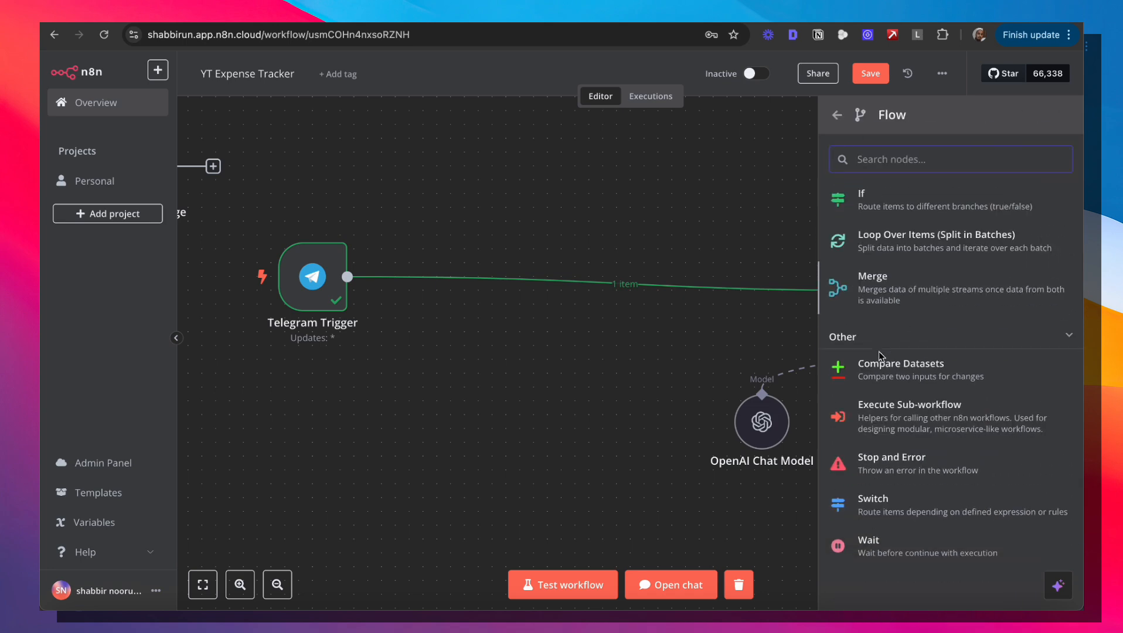
{"action": "left_click", "coordinate": [866, 505]}
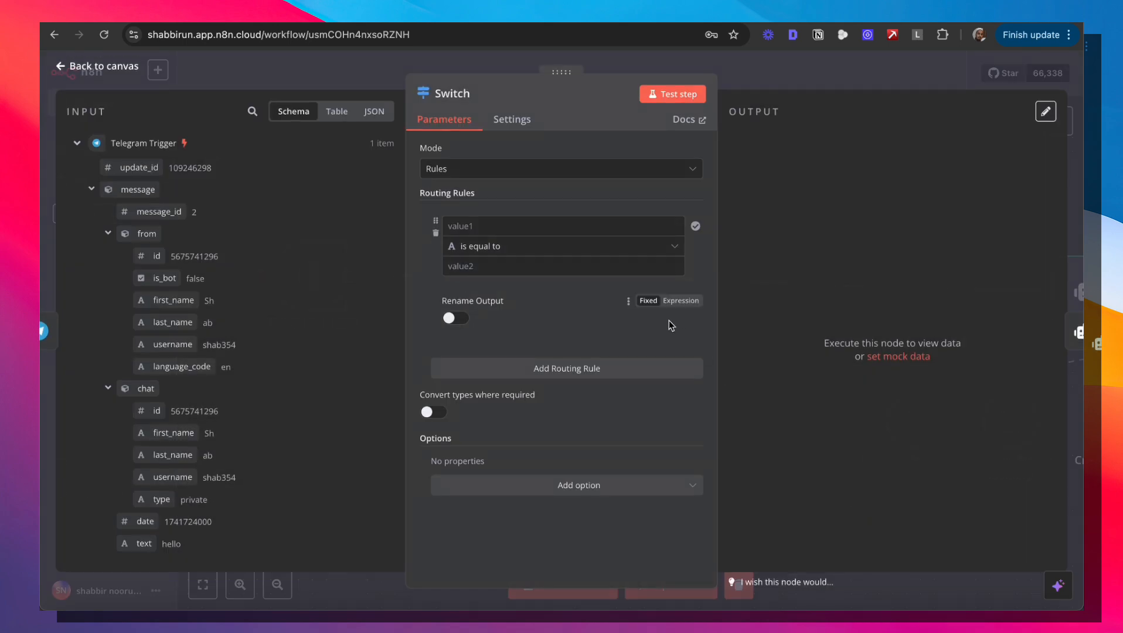
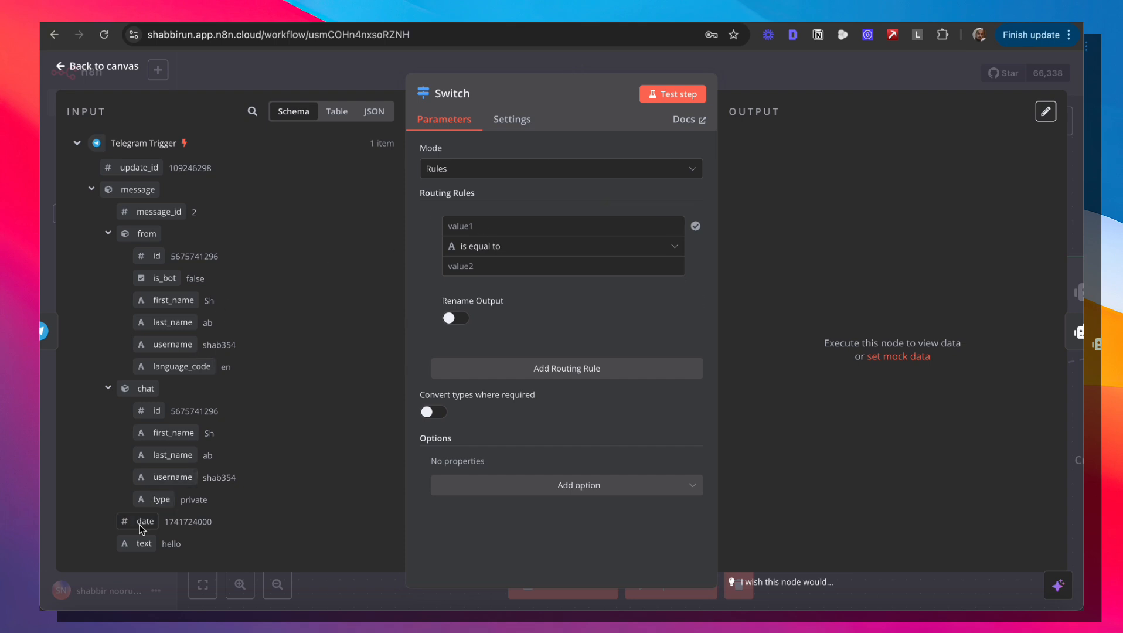
Set the first Switch routing rule to check that the string {{ $json.message.text }} exists, and return to the canvas.
{"action": "left_click_drag", "start_coordinate": [144, 544], "coordinate": [489, 232]}
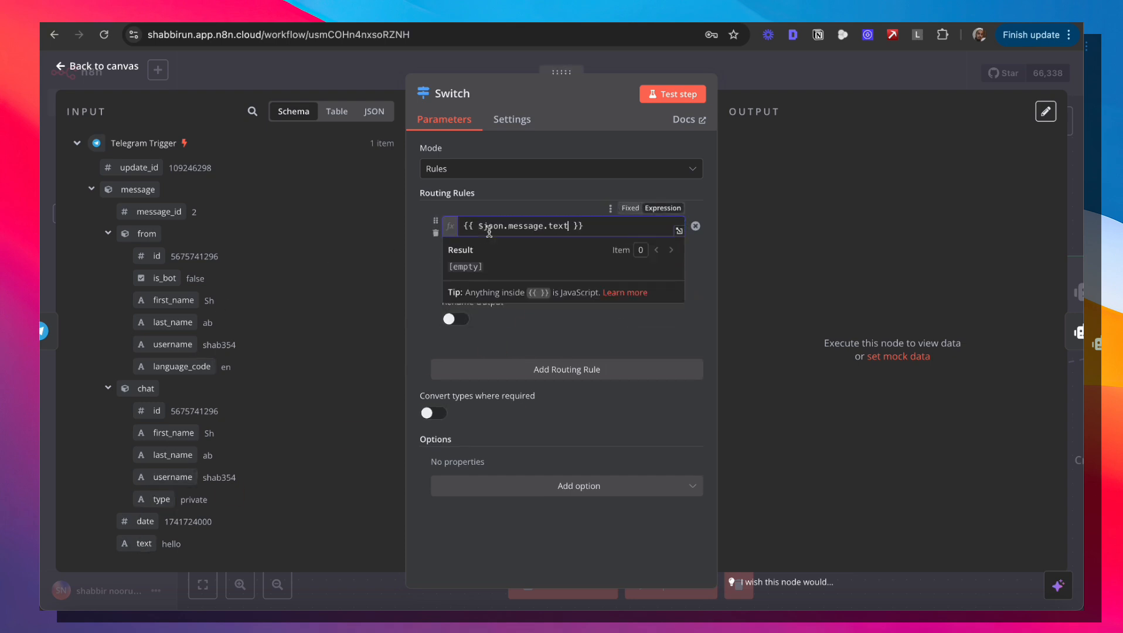
{"action": "left_click", "coordinate": [707, 208]}
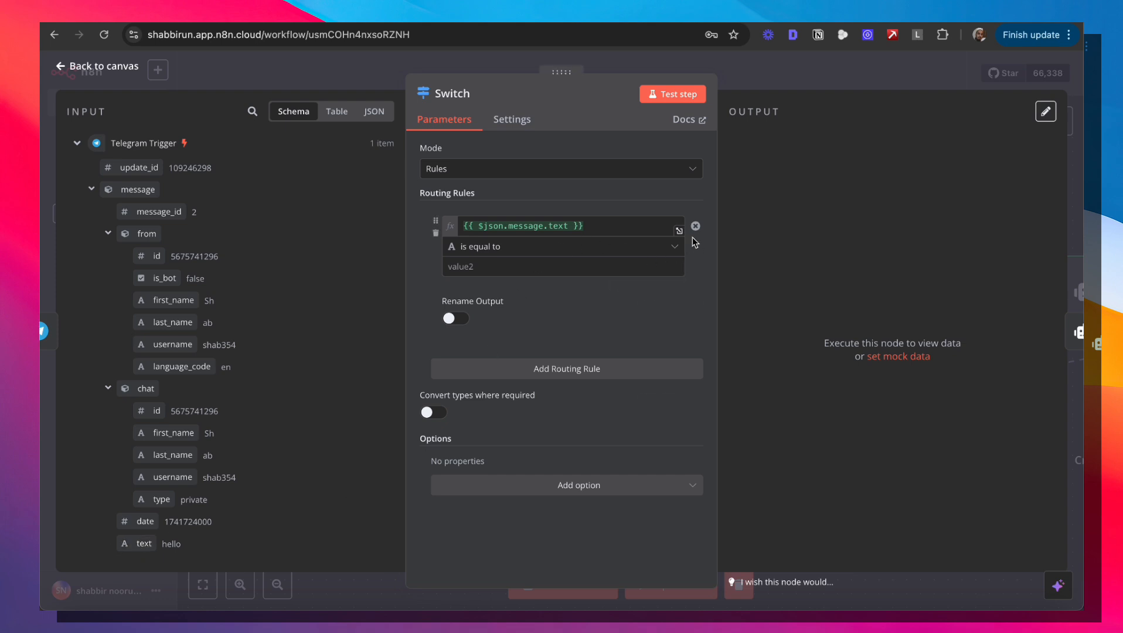
{"action": "left_click", "coordinate": [676, 247]}
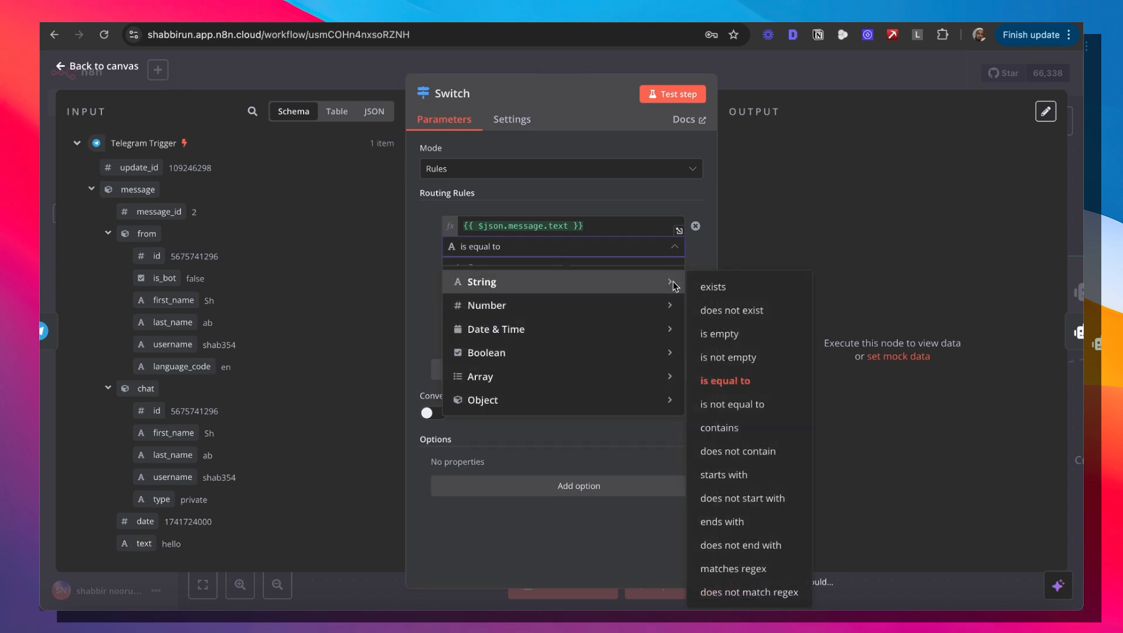
{"action": "left_click", "coordinate": [713, 287]}
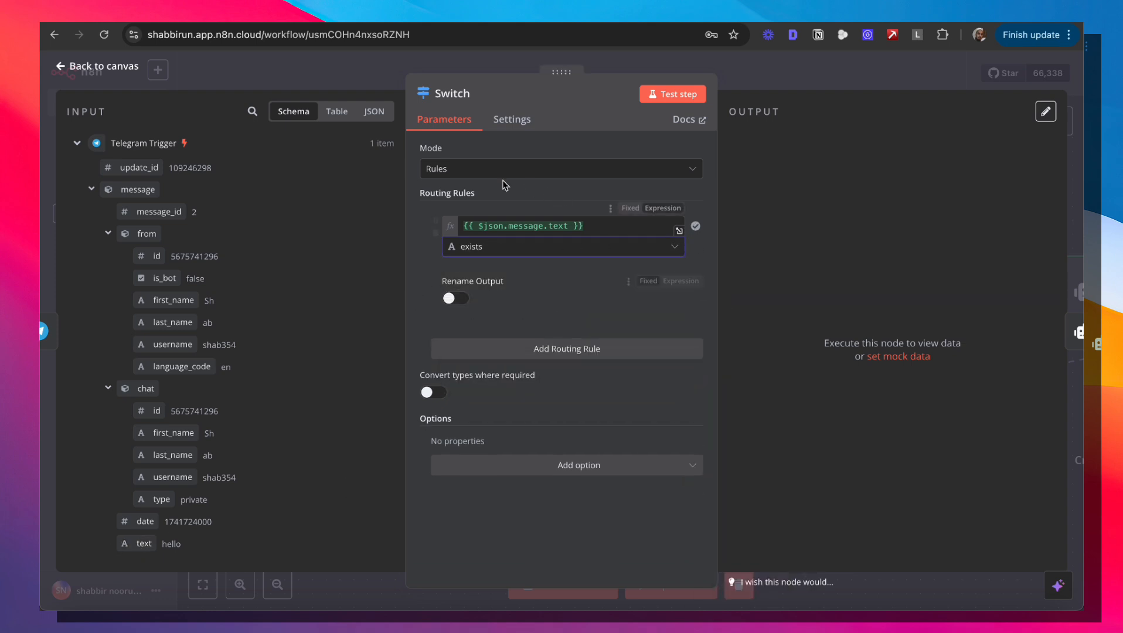
{"action": "left_click", "coordinate": [785, 83]}
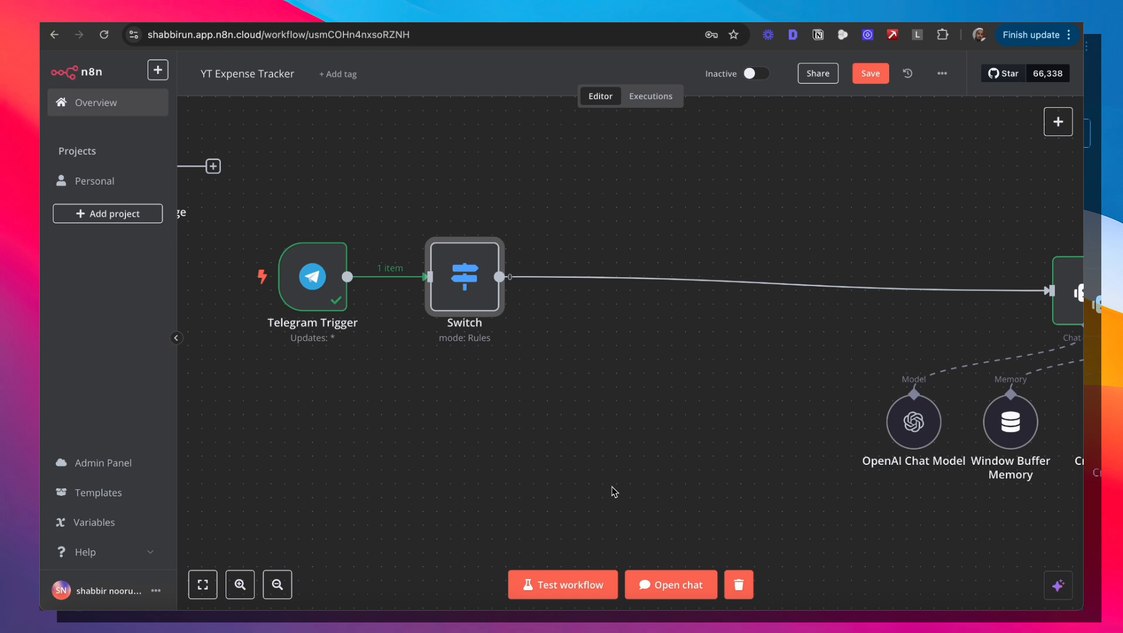
Start a test run of the workflow, send the YT_expense_tracker bot a voice message of about 6 seconds in Telegram, and return to n8n.
{"action": "mouse_move", "coordinate": [287, 320]}
{"action": "left_click", "coordinate": [582, 584]}
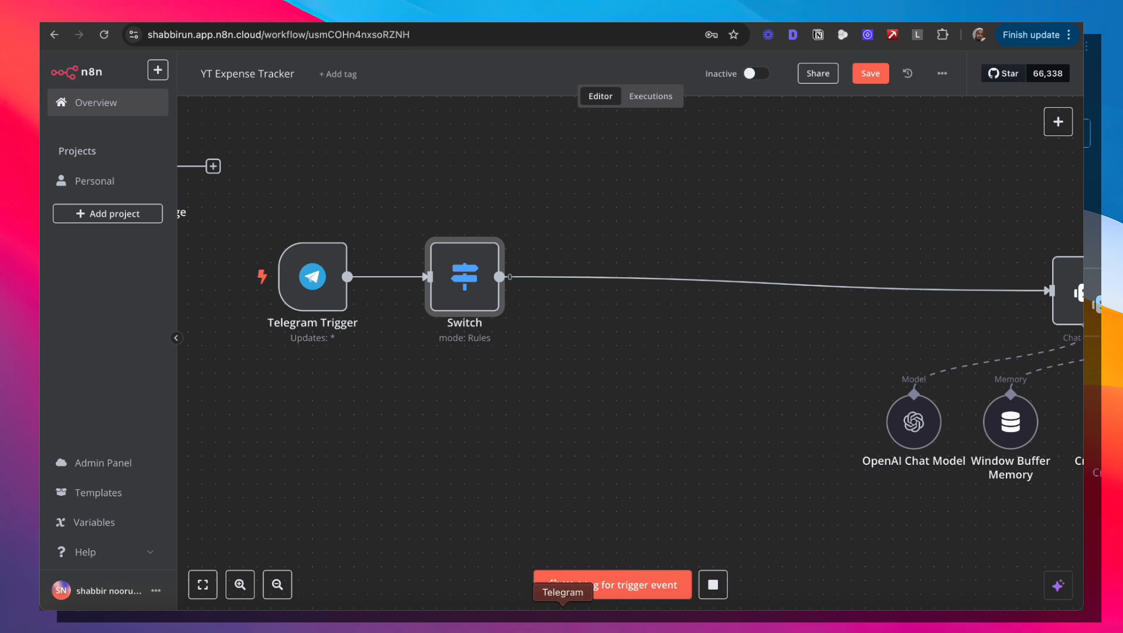
{"action": "left_click", "coordinate": [563, 622]}
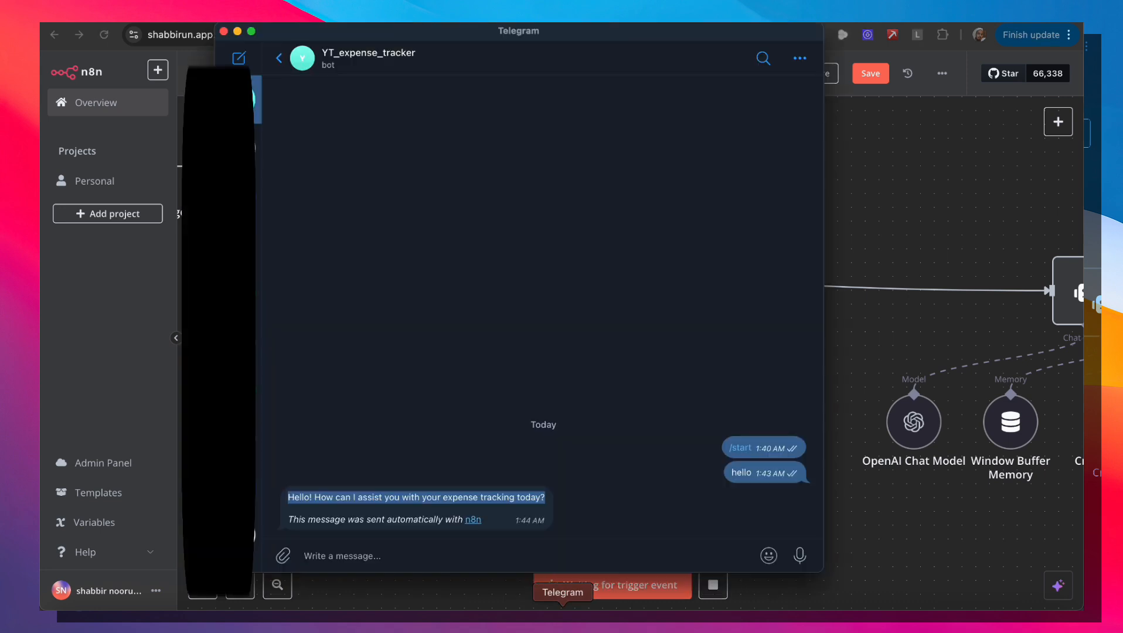
{"action": "left_click", "coordinate": [801, 557]}
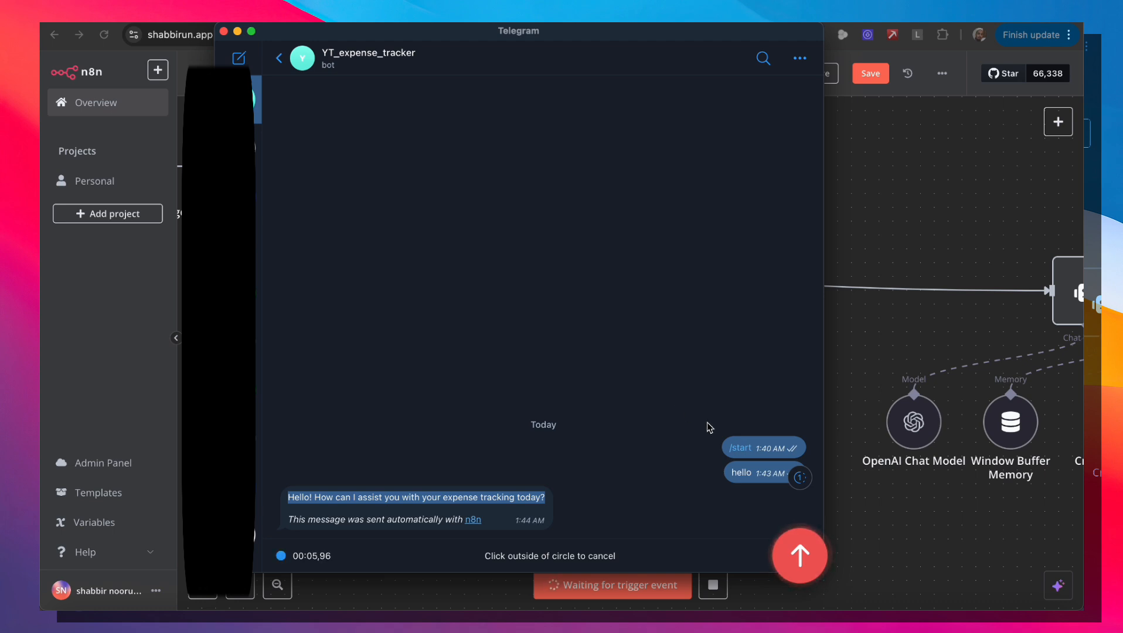
{"action": "left_click", "coordinate": [800, 557]}
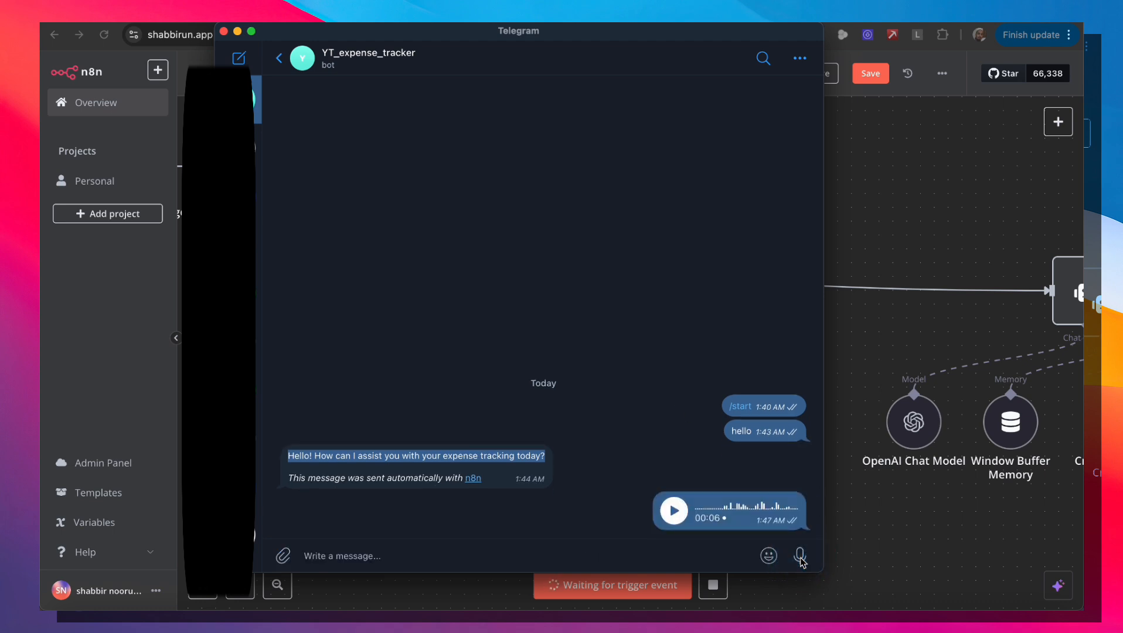
{"action": "left_click", "coordinate": [866, 401]}
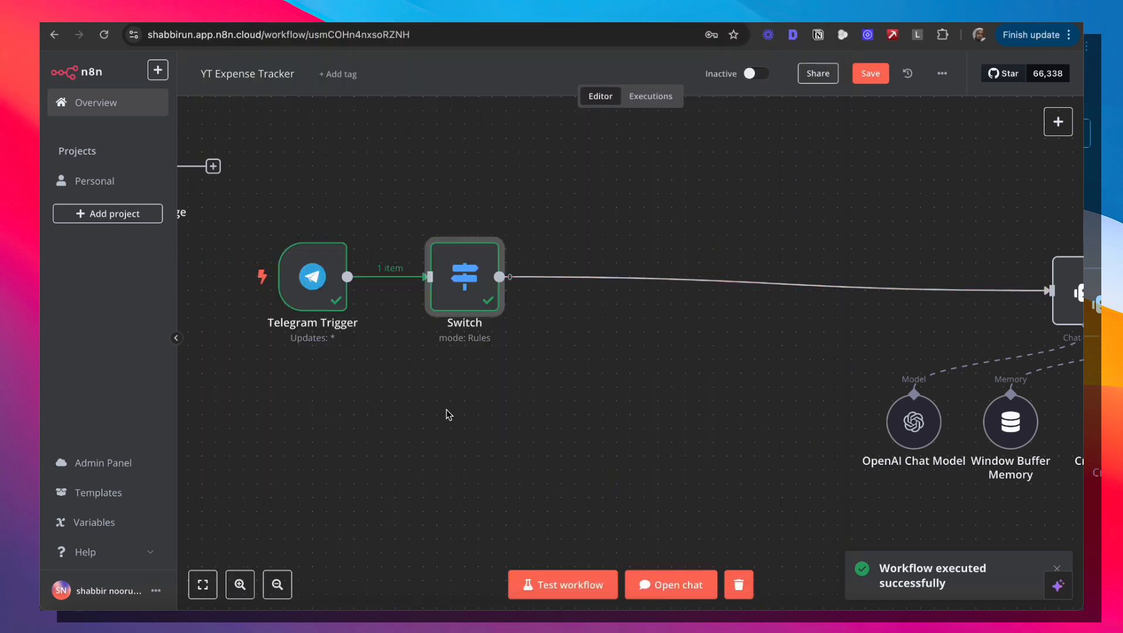
{"action": "left_click_drag", "start_coordinate": [606, 396], "coordinate": [534, 388]}
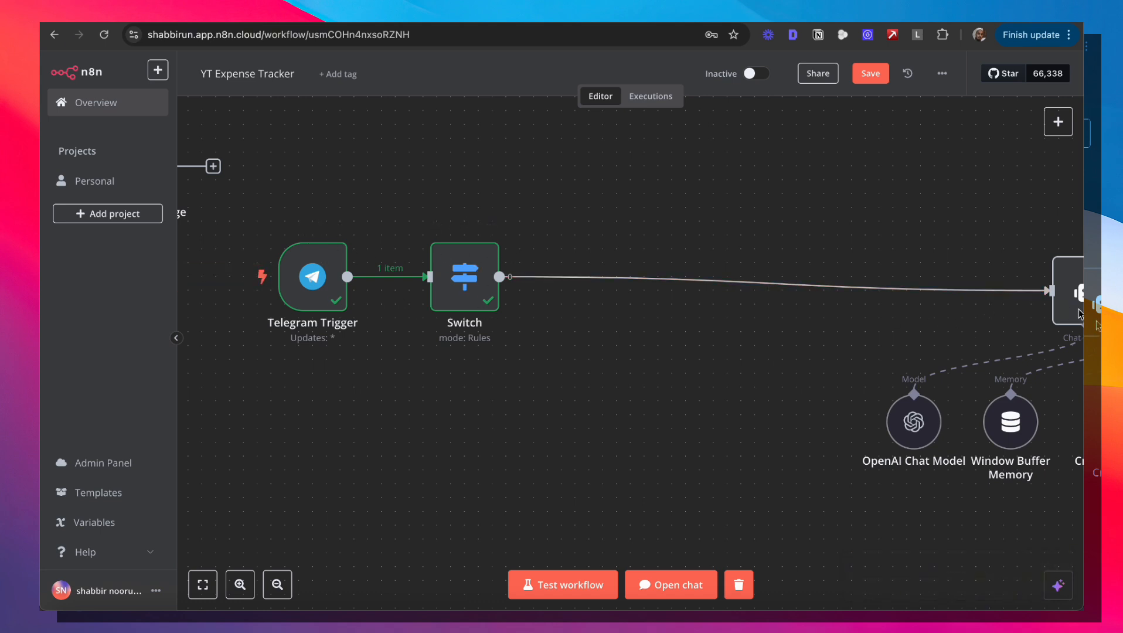
Add a second routing rule to the Switch node with {{ $json.message.voice }} as its first value.
{"action": "double_click", "coordinate": [461, 272]}
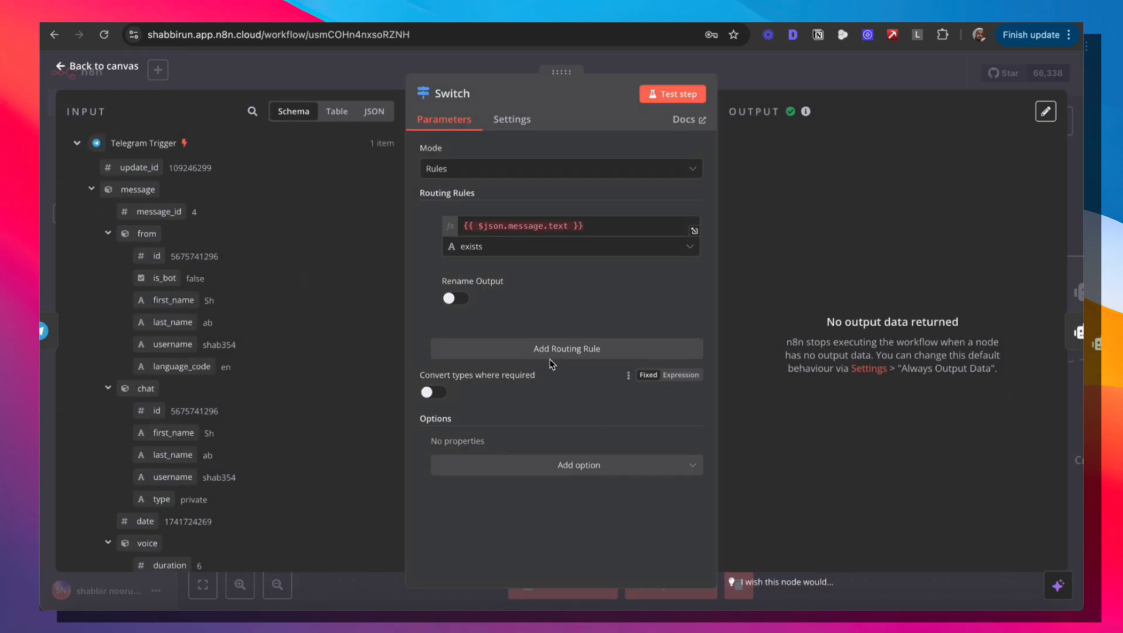
{"action": "left_click", "coordinate": [564, 349]}
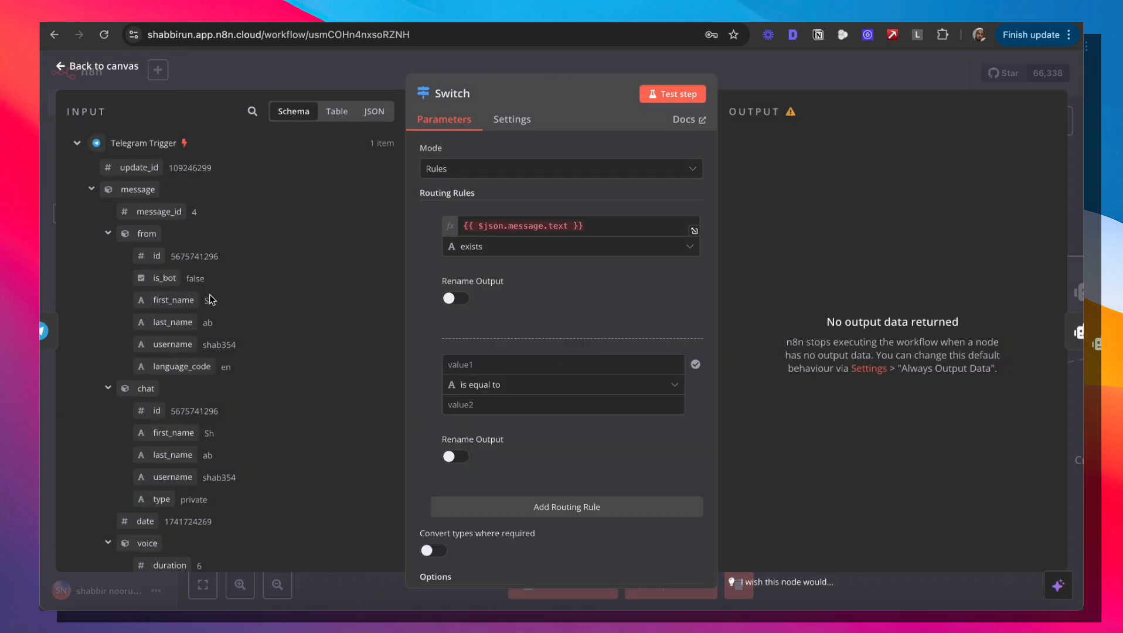
{"action": "scroll", "coordinate": [186, 322], "scroll_direction": "down", "scroll_amount": 3}
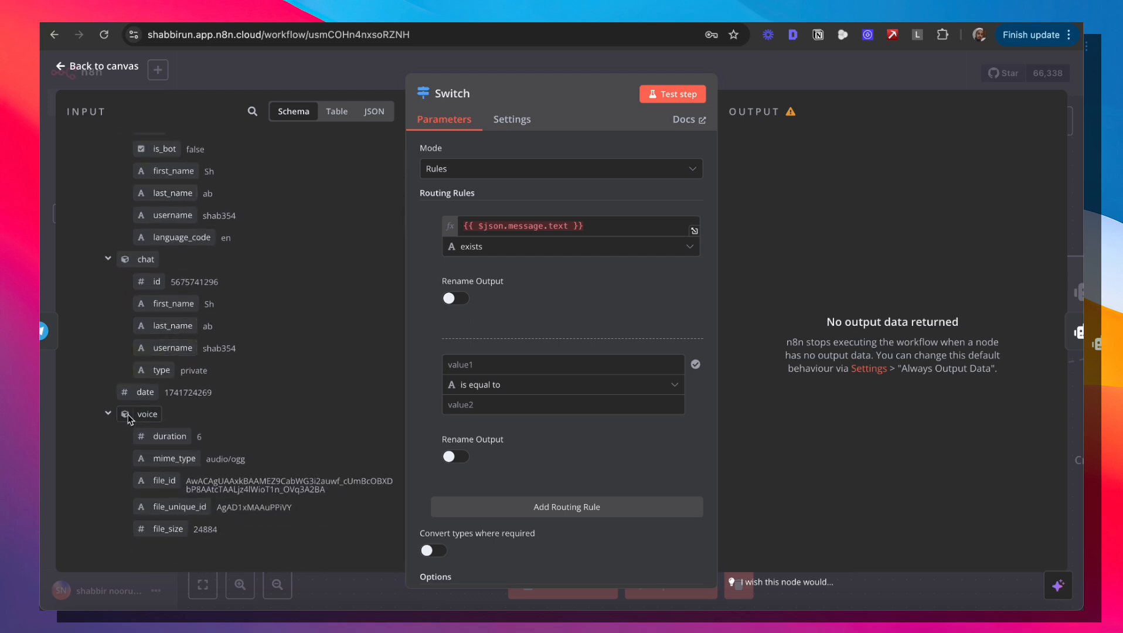
{"action": "left_click_drag", "start_coordinate": [139, 414], "coordinate": [485, 378]}
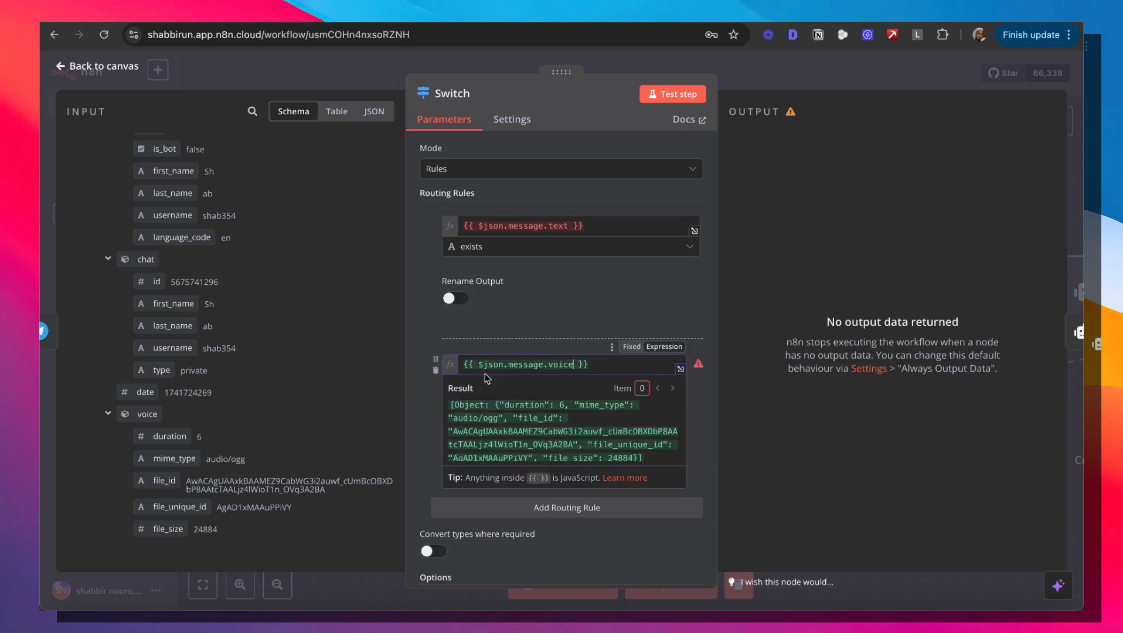
{"action": "left_click", "coordinate": [422, 334]}
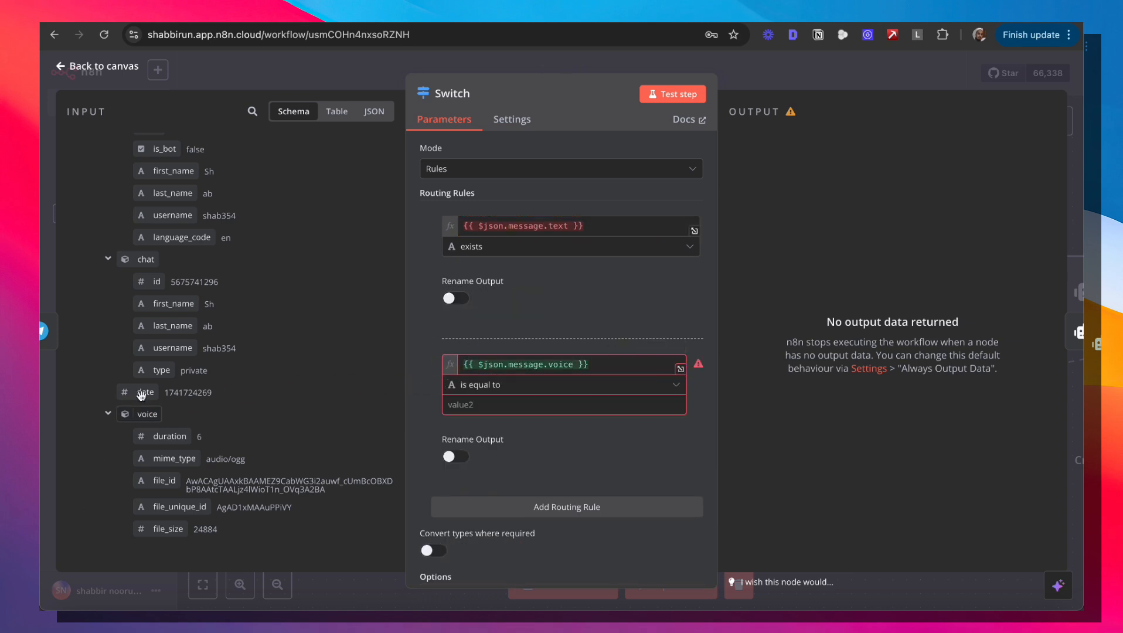
Set the voice rule's condition to the Object comparison "exists" and return to the canvas.
{"action": "left_click", "coordinate": [557, 386]}
{"action": "mouse_move", "coordinate": [485, 526]}
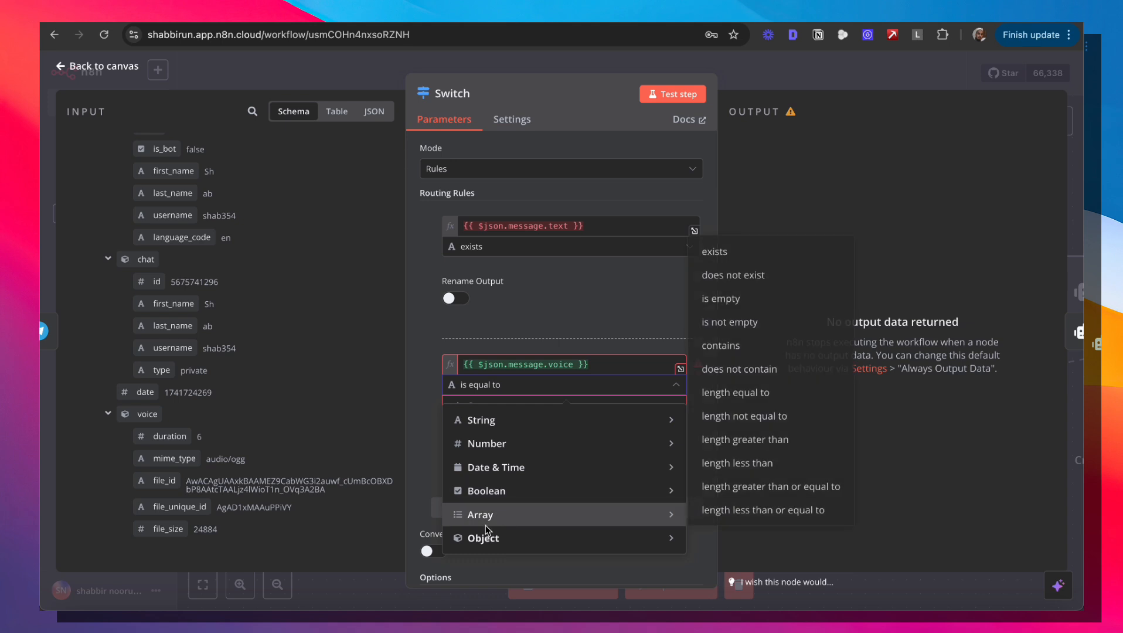
{"action": "mouse_move", "coordinate": [657, 538]}
{"action": "left_click", "coordinate": [712, 463]}
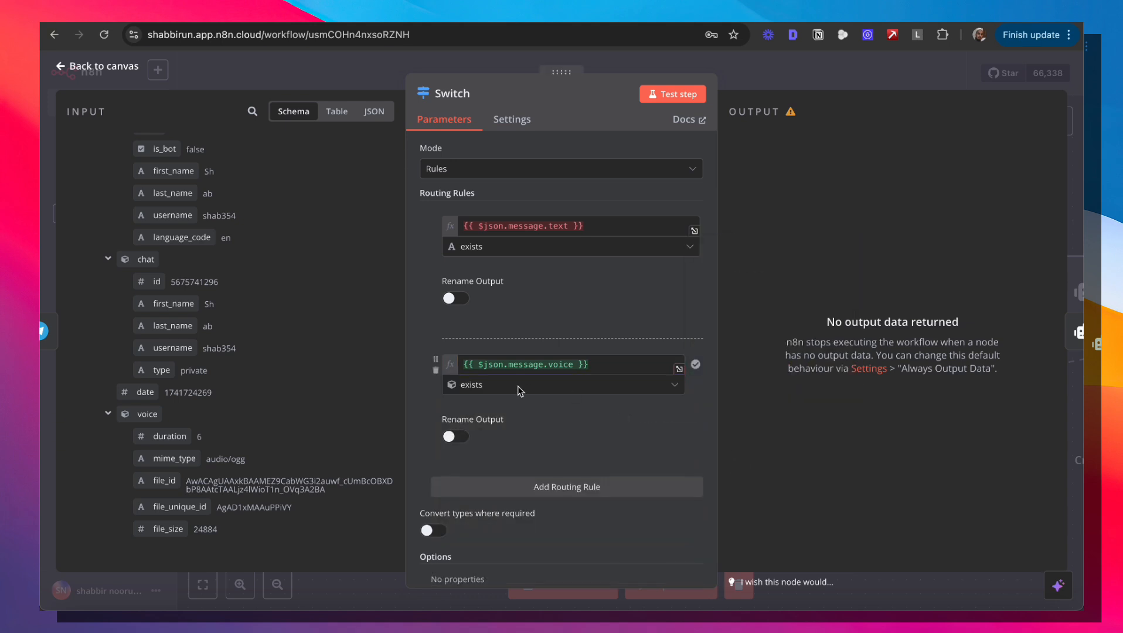
{"action": "left_click", "coordinate": [796, 79]}
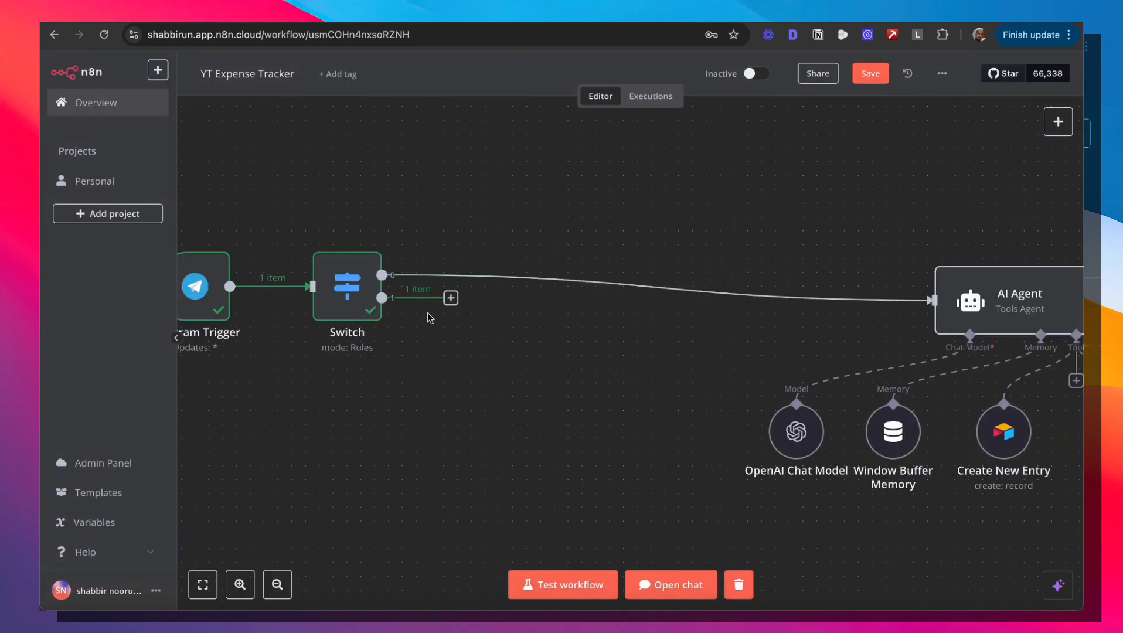
Add a Telegram node with the "Get a file" action to output 1 of the Switch node.
{"action": "mouse_move", "coordinate": [353, 327]}
{"action": "left_click", "coordinate": [451, 298]}
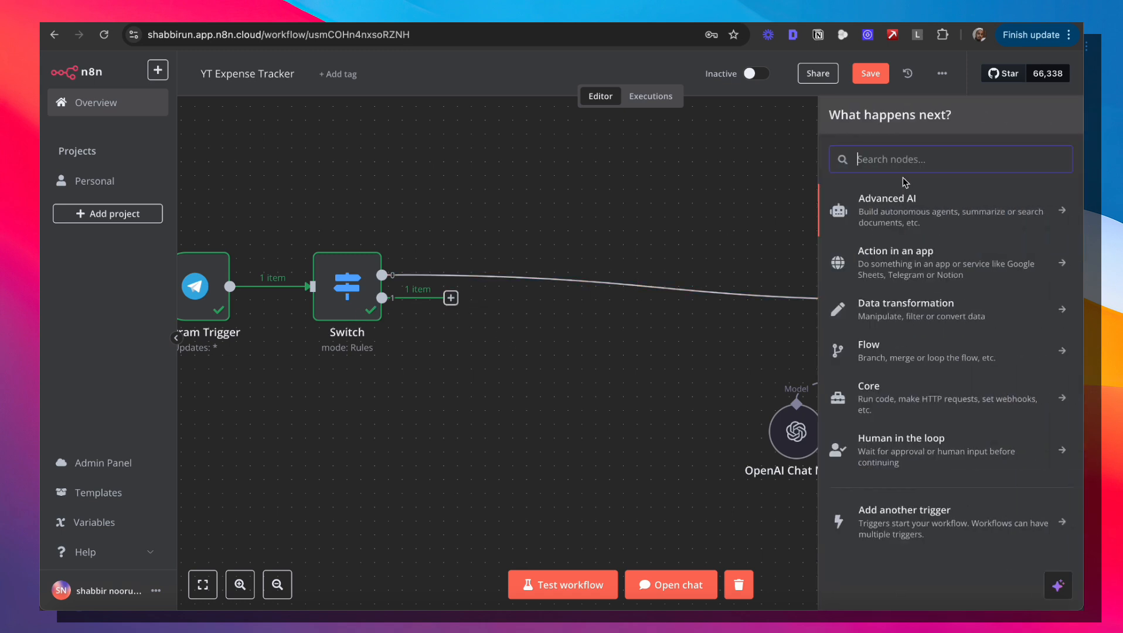
{"action": "type", "text": "tele"}
{"action": "left_click", "coordinate": [918, 215]}
{"action": "type", "text": "file"}
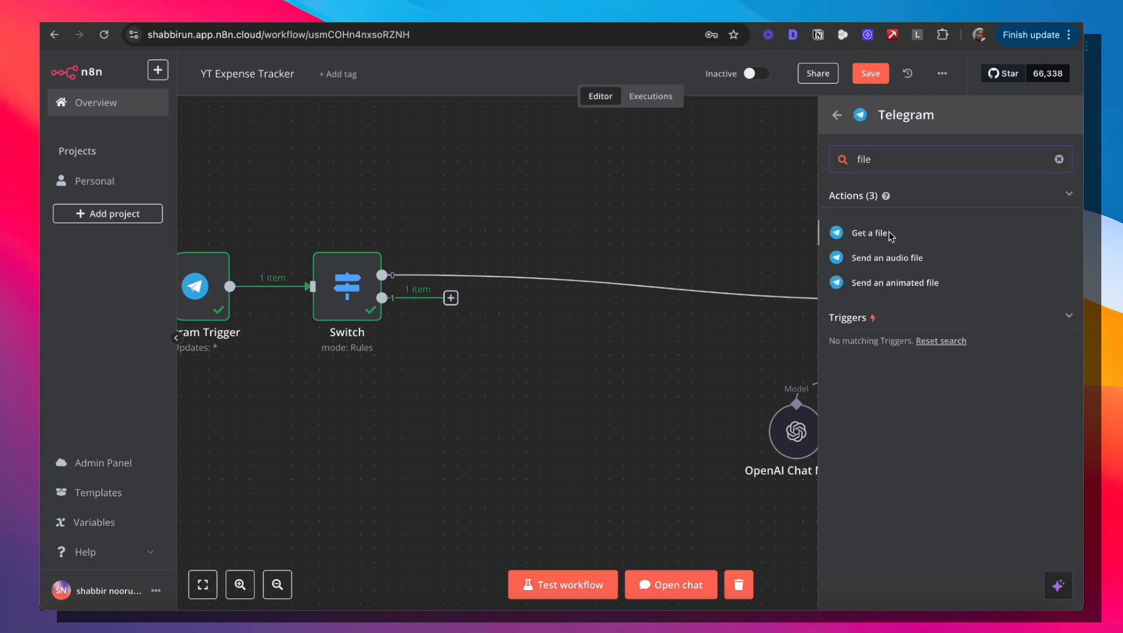
{"action": "left_click", "coordinate": [871, 233]}
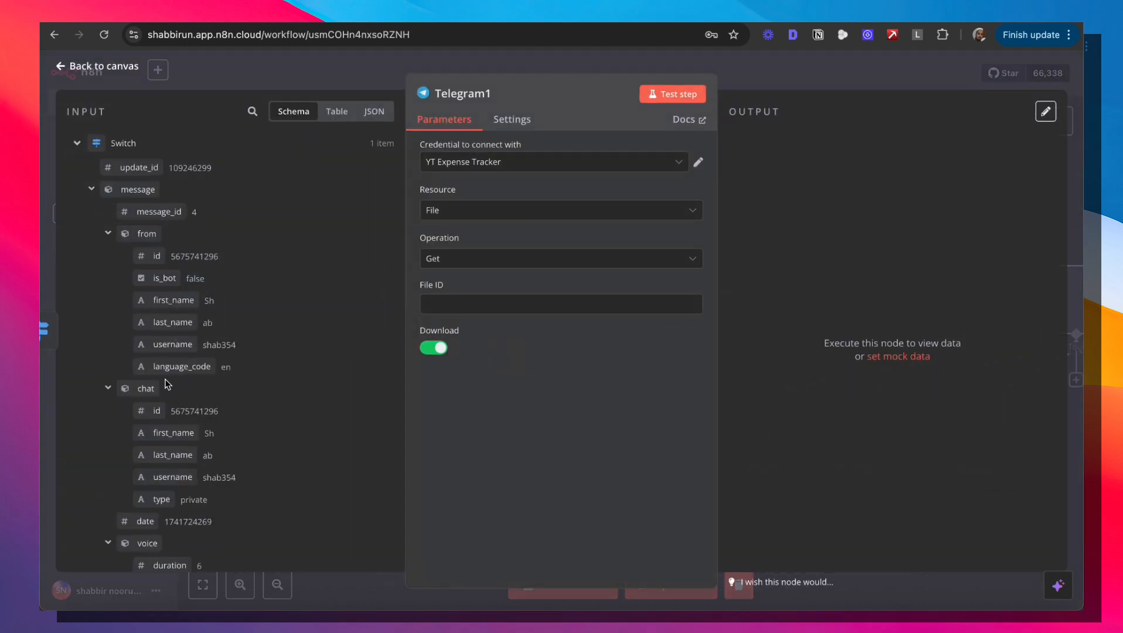
Set the File ID to {{ $json.message.voice.file_id }}, test the Telegram file node, and return to the canvas.
{"action": "left_click", "coordinate": [459, 304]}
{"action": "scroll", "coordinate": [185, 408], "scroll_direction": "down", "scroll_amount": 4}
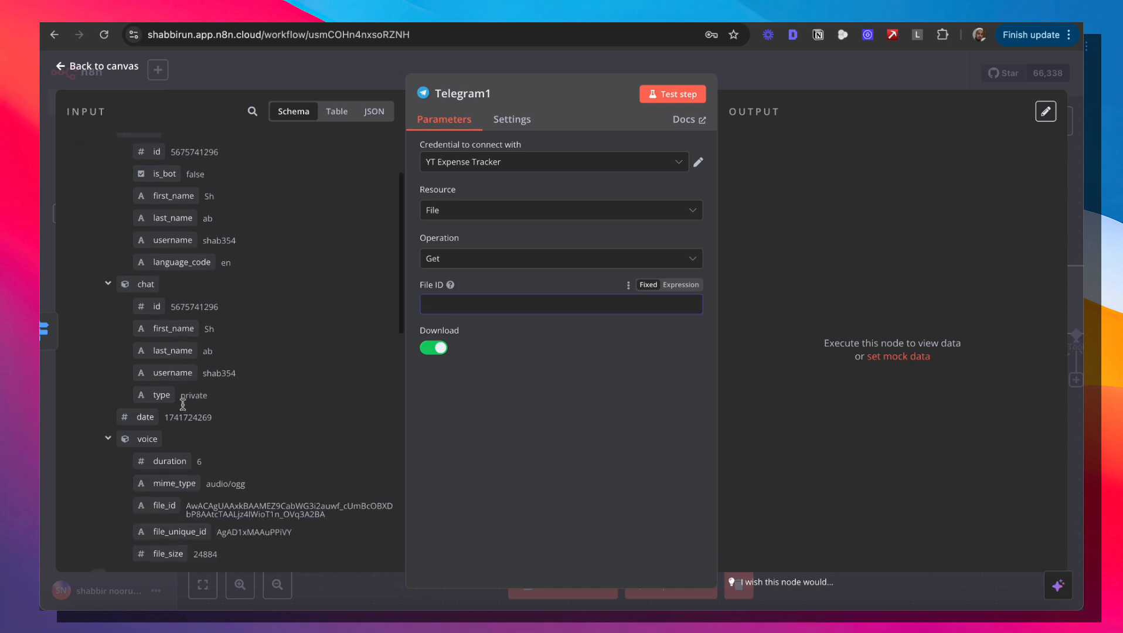
{"action": "scroll", "coordinate": [185, 409], "scroll_direction": "down", "scroll_amount": 1}
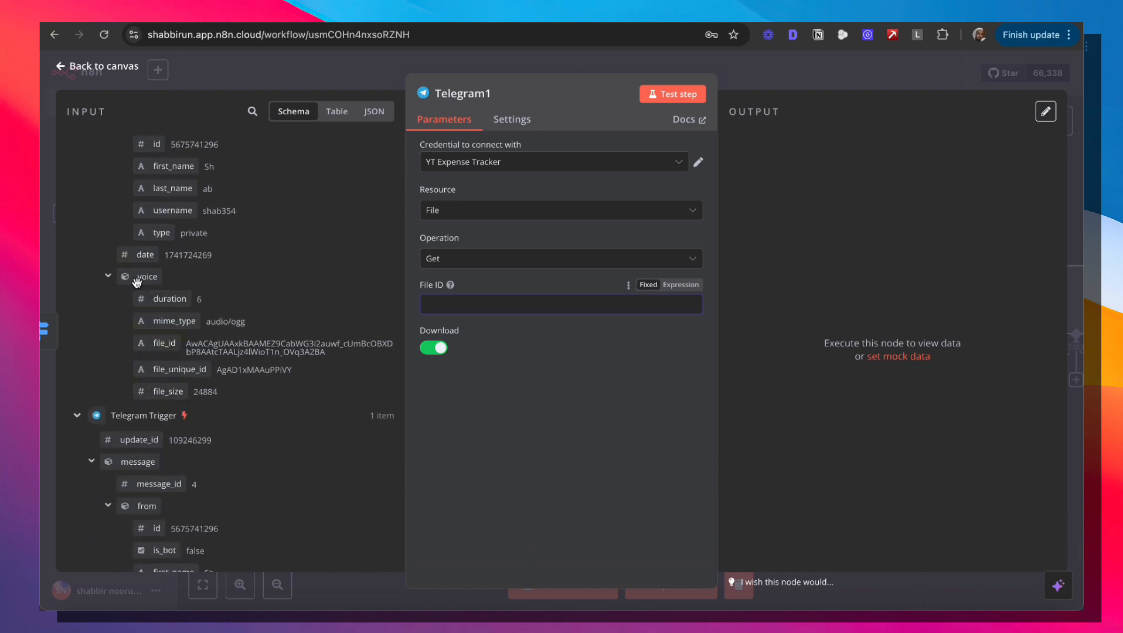
{"action": "left_click_drag", "start_coordinate": [157, 359], "coordinate": [446, 305]}
{"action": "left_click", "coordinate": [672, 95]}
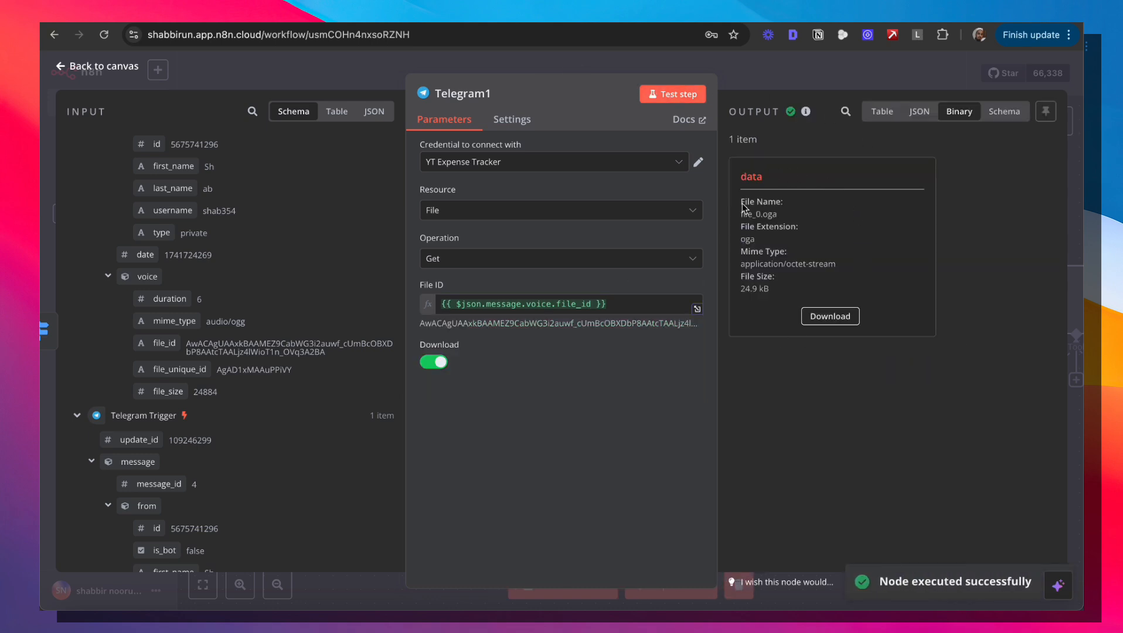
{"action": "left_click_drag", "start_coordinate": [741, 176], "coordinate": [760, 182]}
{"action": "key", "text": "Escape"}
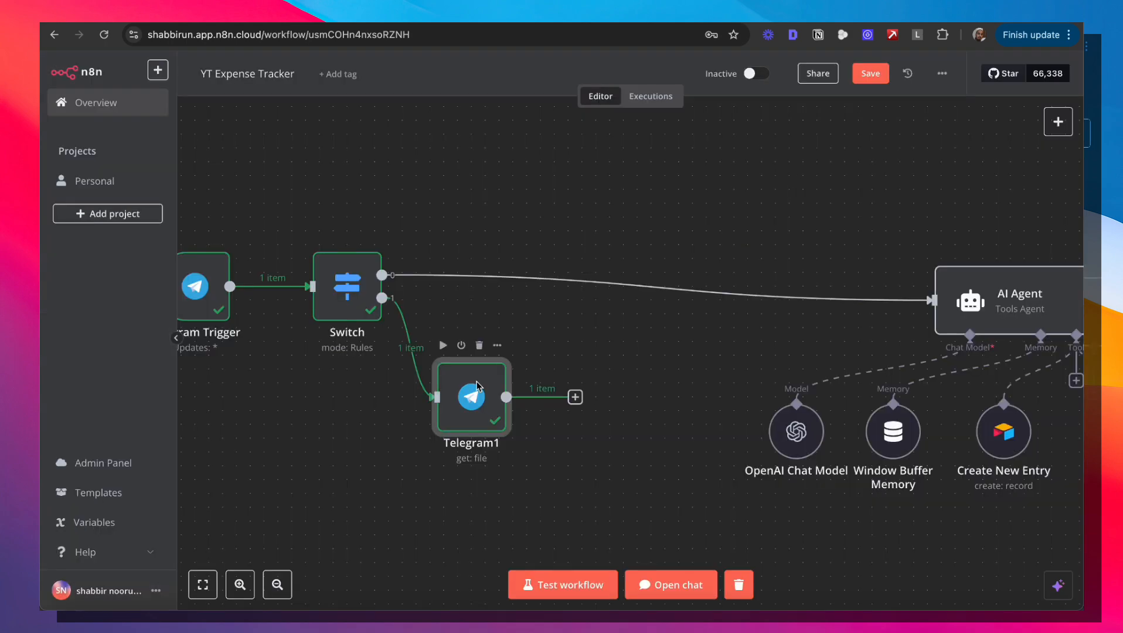
Add an OpenAI node with the "Transcribe a recording" action after the Telegram1 file node.
{"action": "left_click", "coordinate": [575, 397]}
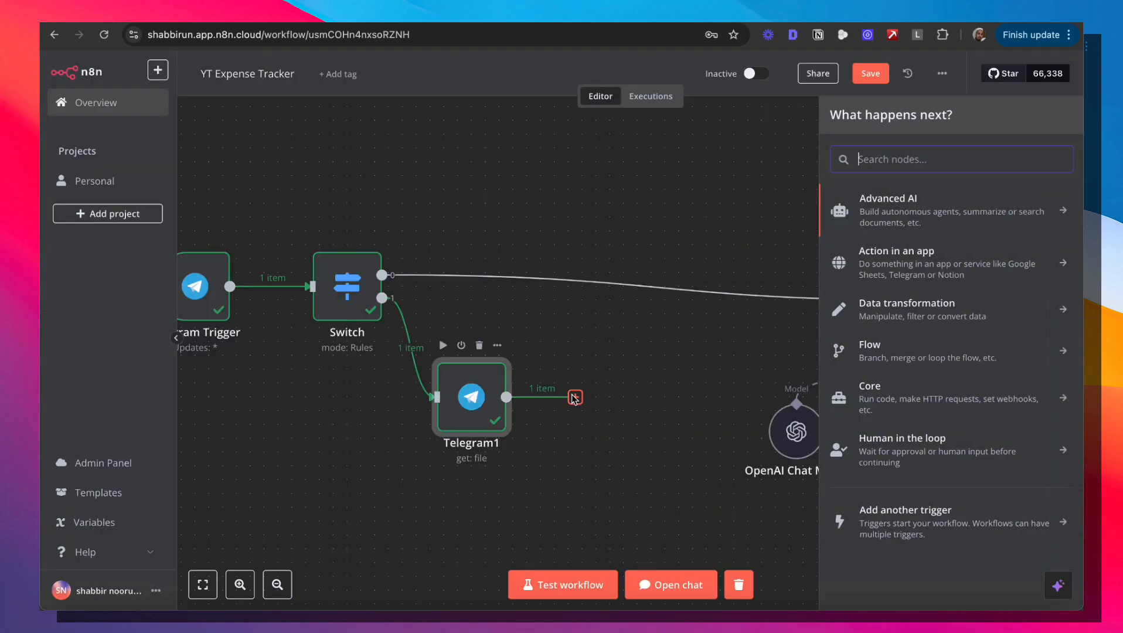
{"action": "type", "text": "openai"}
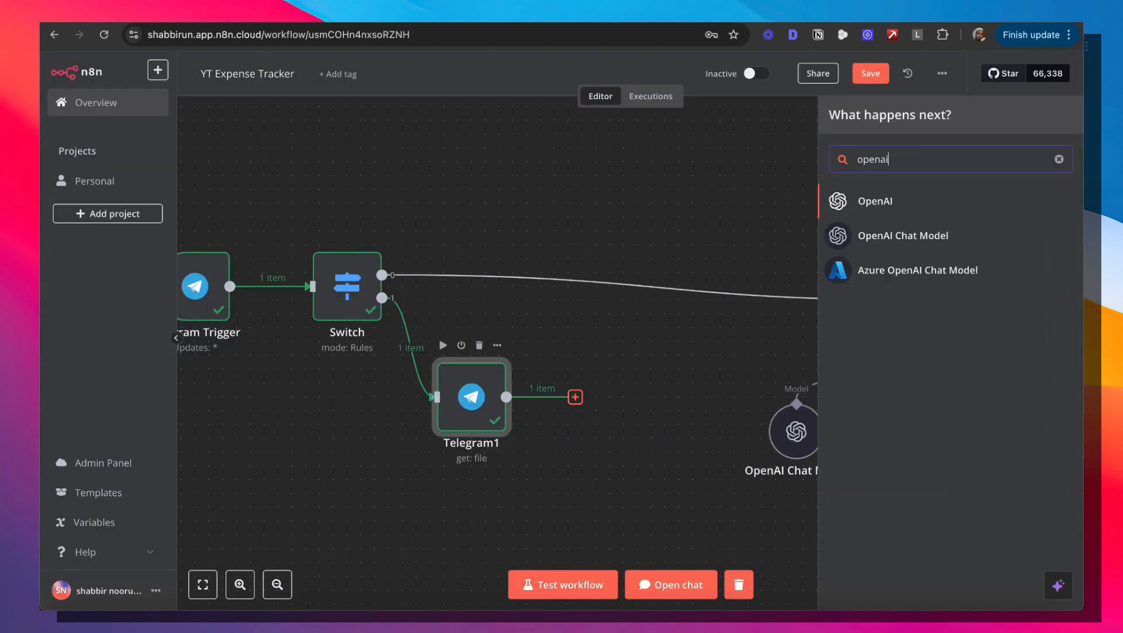
{"action": "left_click", "coordinate": [856, 194]}
{"action": "scroll", "coordinate": [897, 421], "scroll_direction": "down", "scroll_amount": 5}
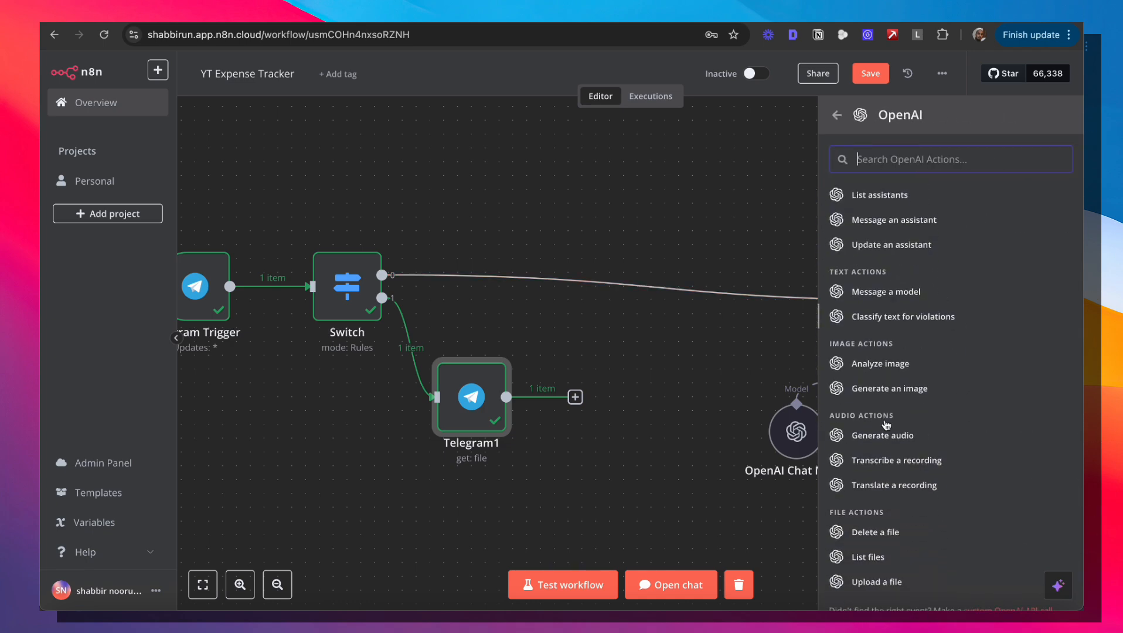
{"action": "left_click", "coordinate": [912, 414]}
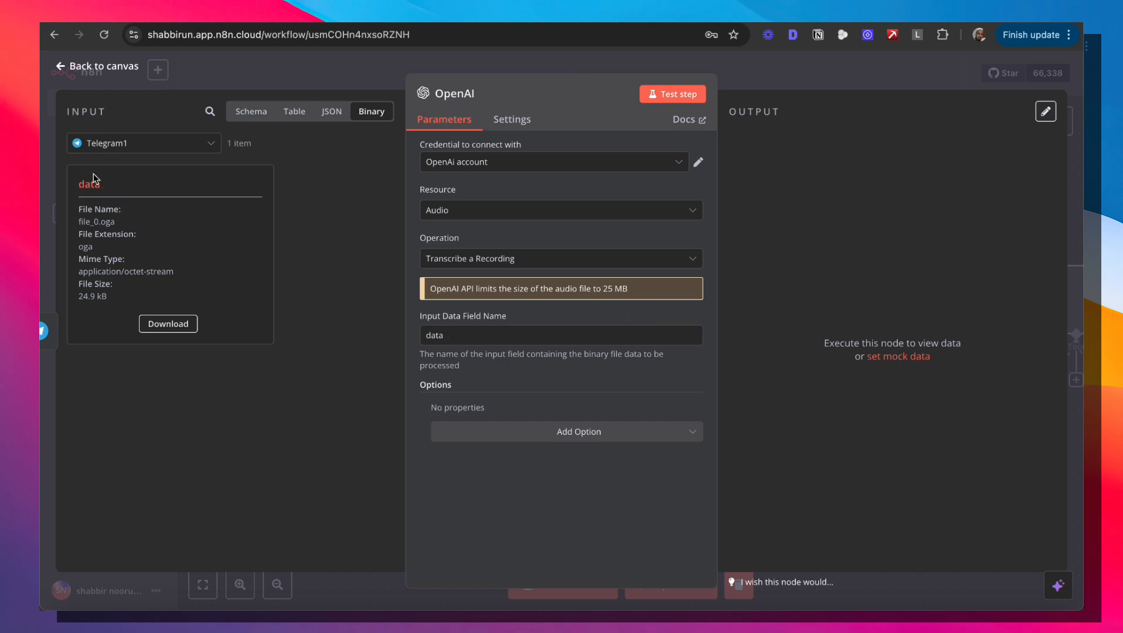
Test the OpenAI transcription node, then review the AI Agent's user-message prompt and return to the canvas.
{"action": "left_click", "coordinate": [685, 97]}
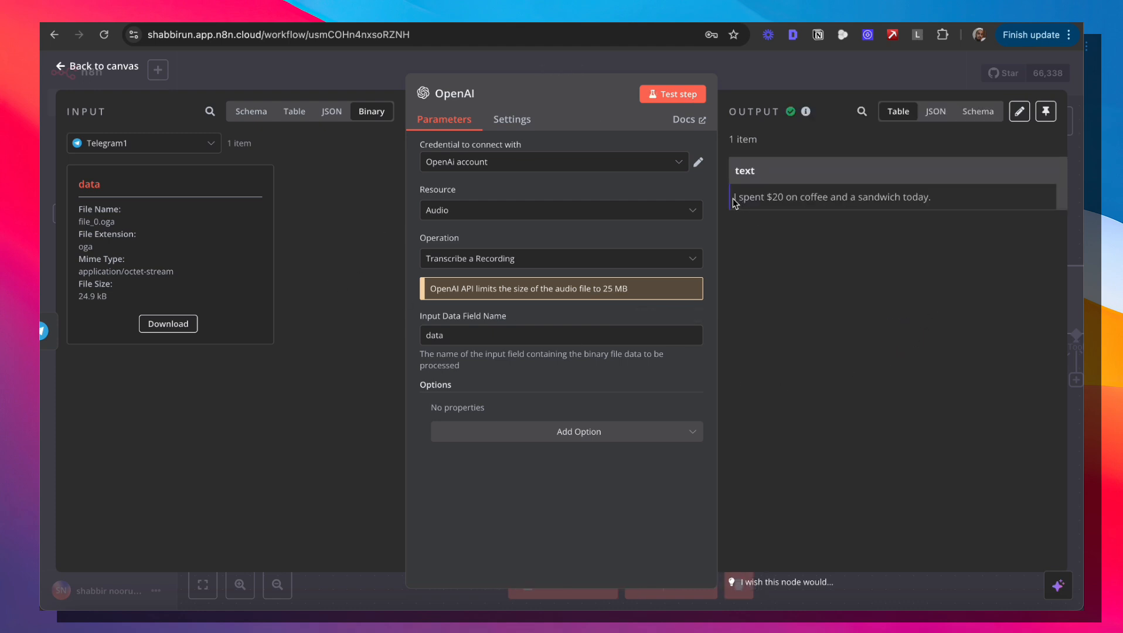
{"action": "left_click_drag", "start_coordinate": [743, 197], "coordinate": [934, 206]}
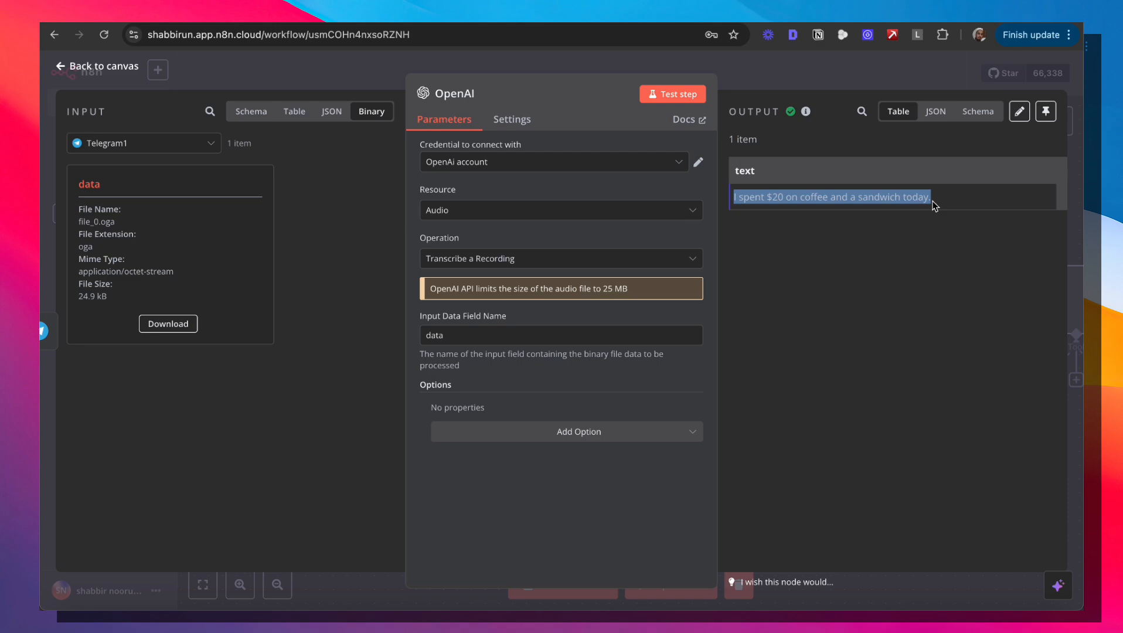
{"action": "left_click", "coordinate": [886, 265]}
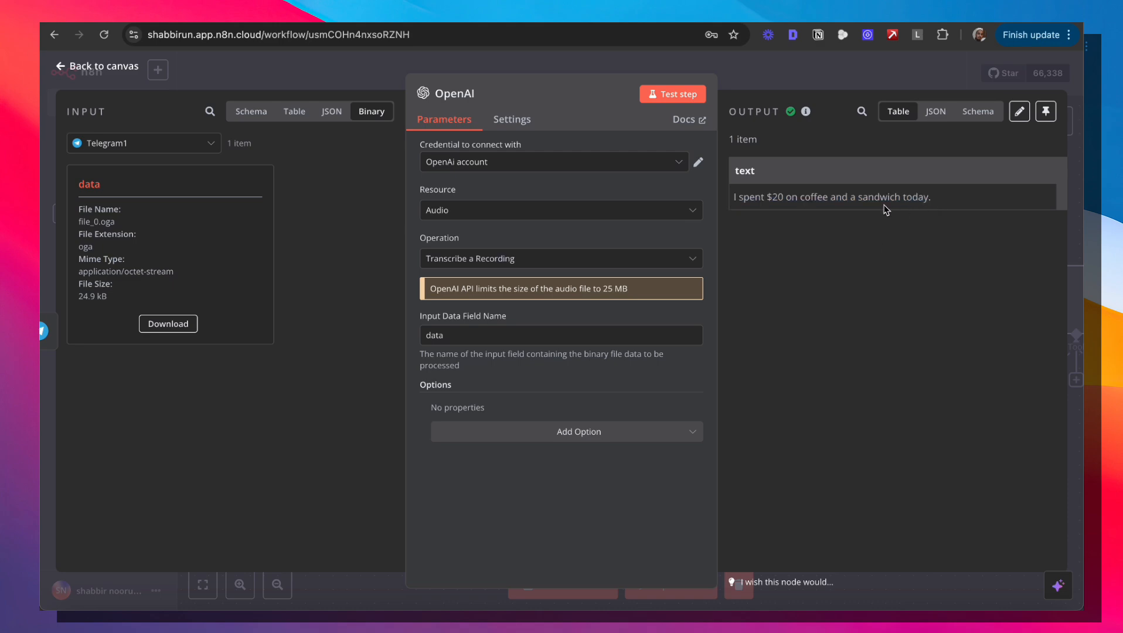
{"action": "left_click", "coordinate": [880, 75]}
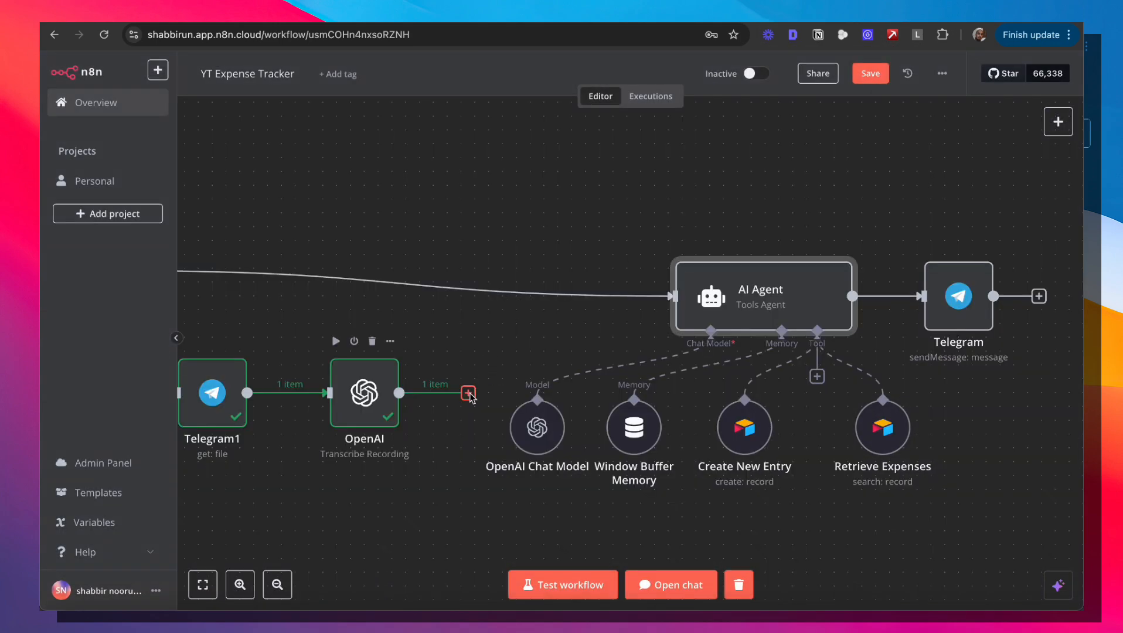
{"action": "double_click", "coordinate": [718, 291]}
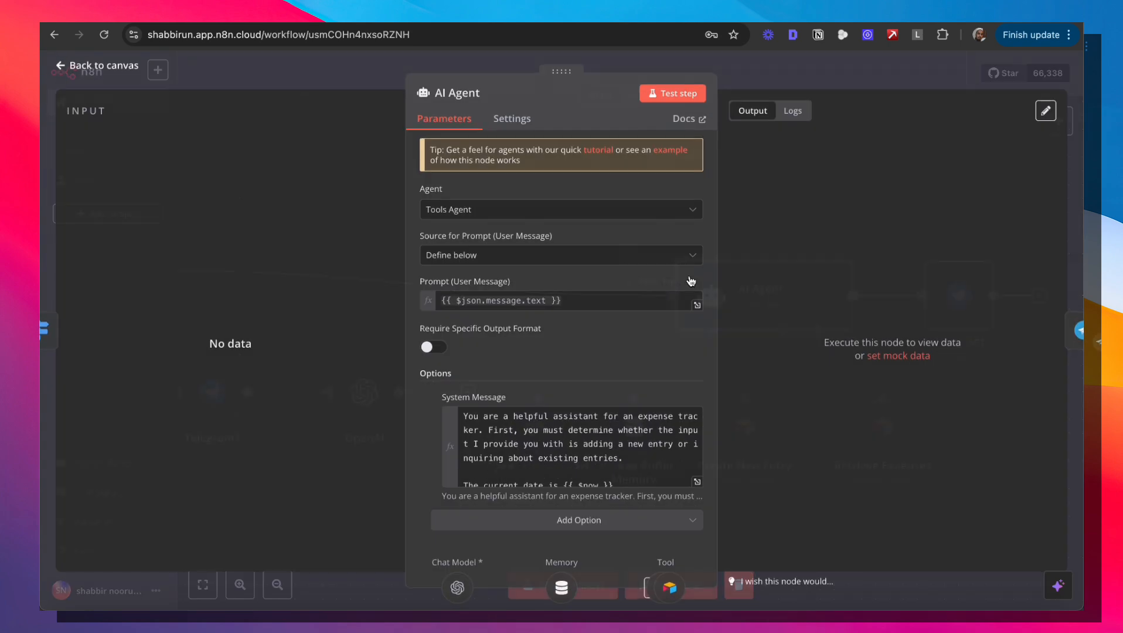
{"action": "left_click", "coordinate": [761, 87]}
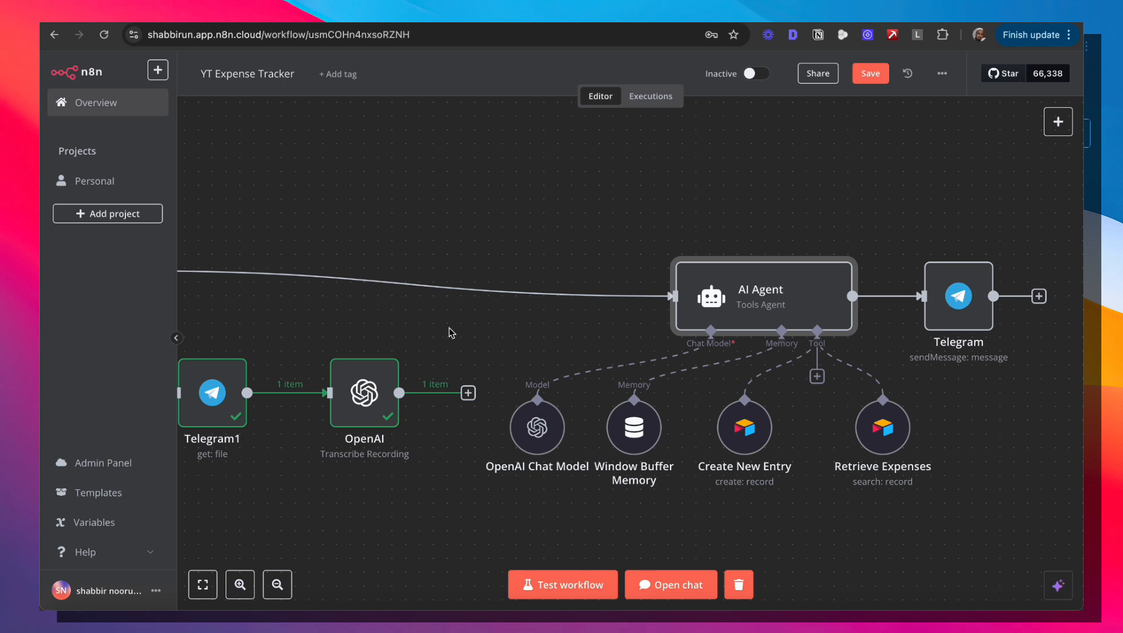
Add an unconnected Edit Fields (Set) node to the workflow and return to the canvas.
{"action": "scroll", "coordinate": [474, 497], "scroll_direction": "down", "scroll_amount": 1}
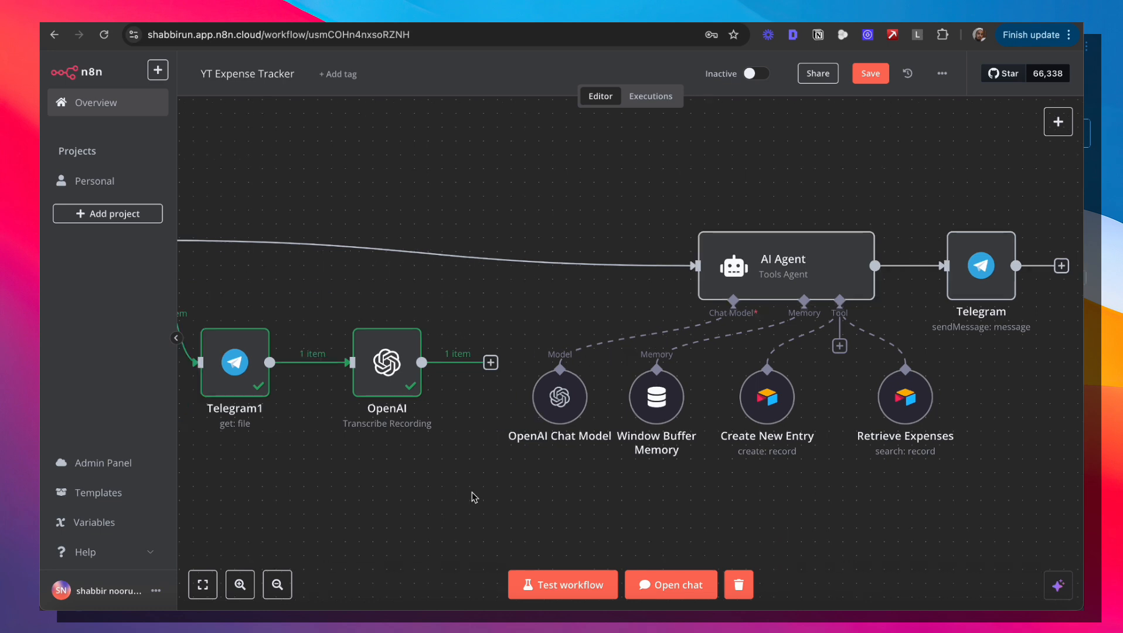
{"action": "left_click", "coordinate": [1058, 121]}
{"action": "left_click", "coordinate": [937, 317]}
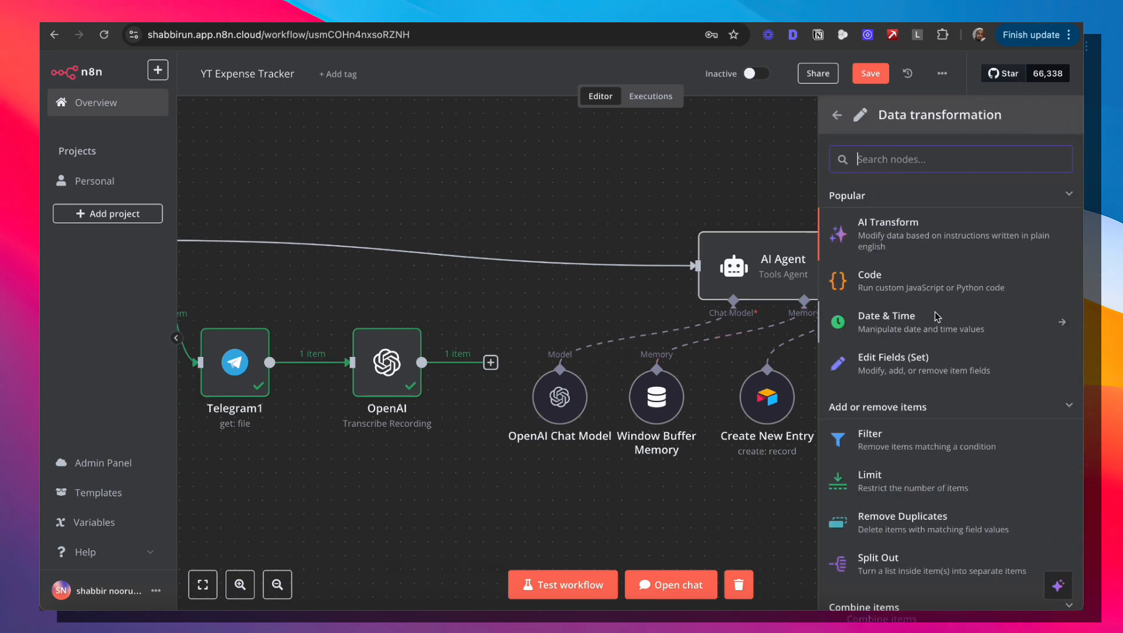
{"action": "left_click", "coordinate": [892, 367]}
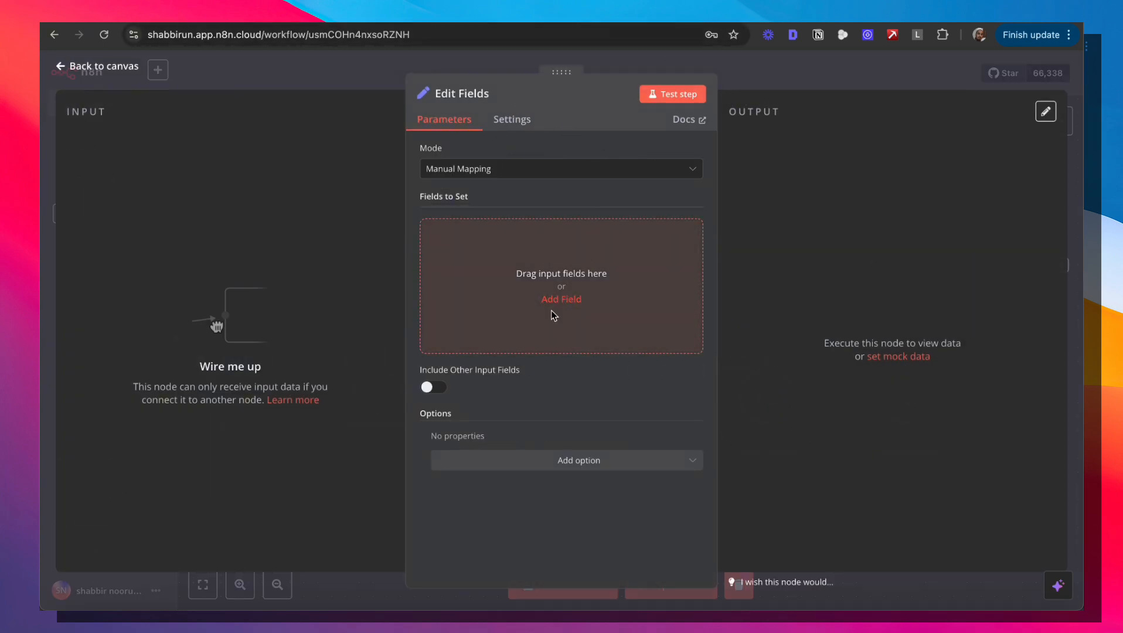
{"action": "left_click", "coordinate": [772, 60]}
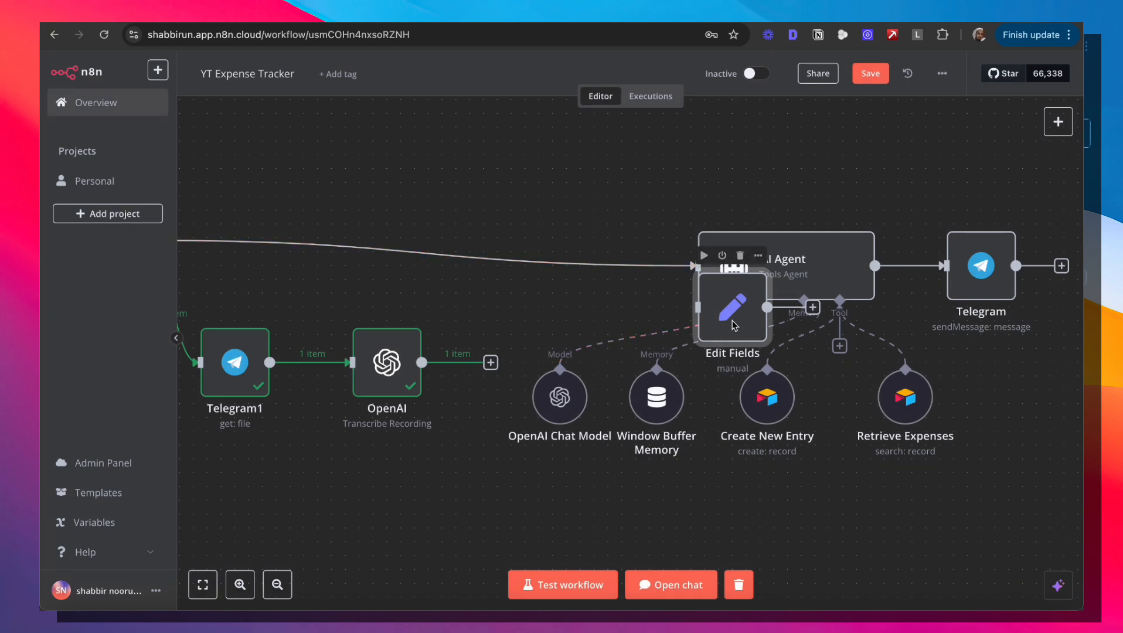
Move the Edit Fields node in front of the AI Agent and connect the OpenAI node's output to it.
{"action": "left_click_drag", "start_coordinate": [733, 325], "coordinate": [525, 322]}
{"action": "left_click_drag", "start_coordinate": [495, 365], "coordinate": [560, 252]}
{"action": "left_click_drag", "start_coordinate": [492, 363], "coordinate": [540, 227]}
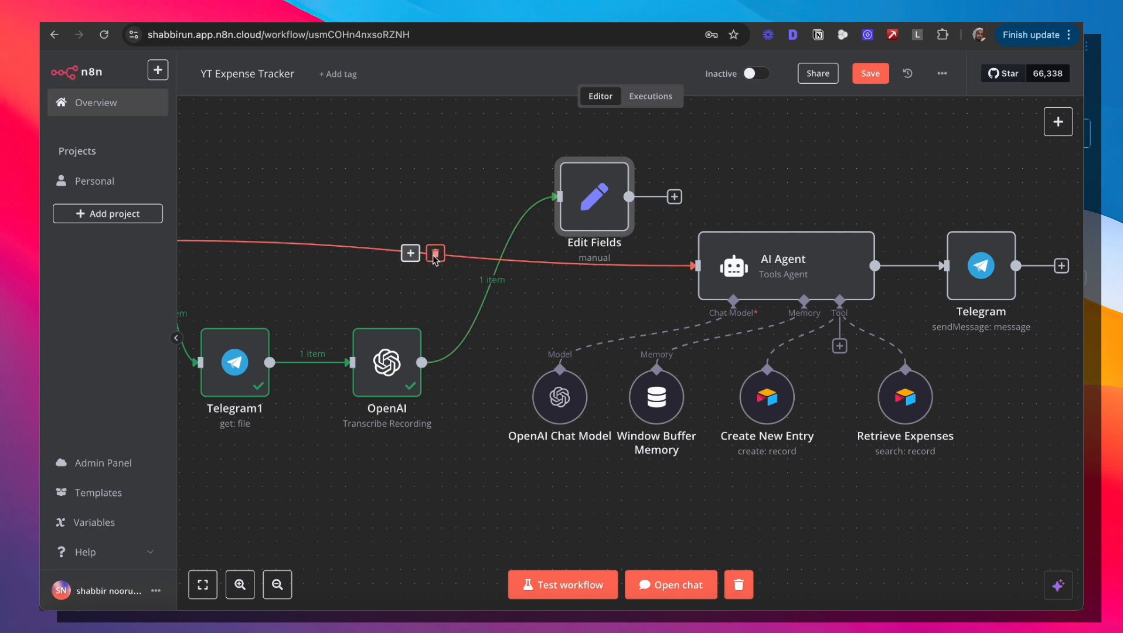
Delete the connection from the Switch to the AI Agent and link Switch output 0 to Edit Fields.
{"action": "left_click", "coordinate": [435, 255]}
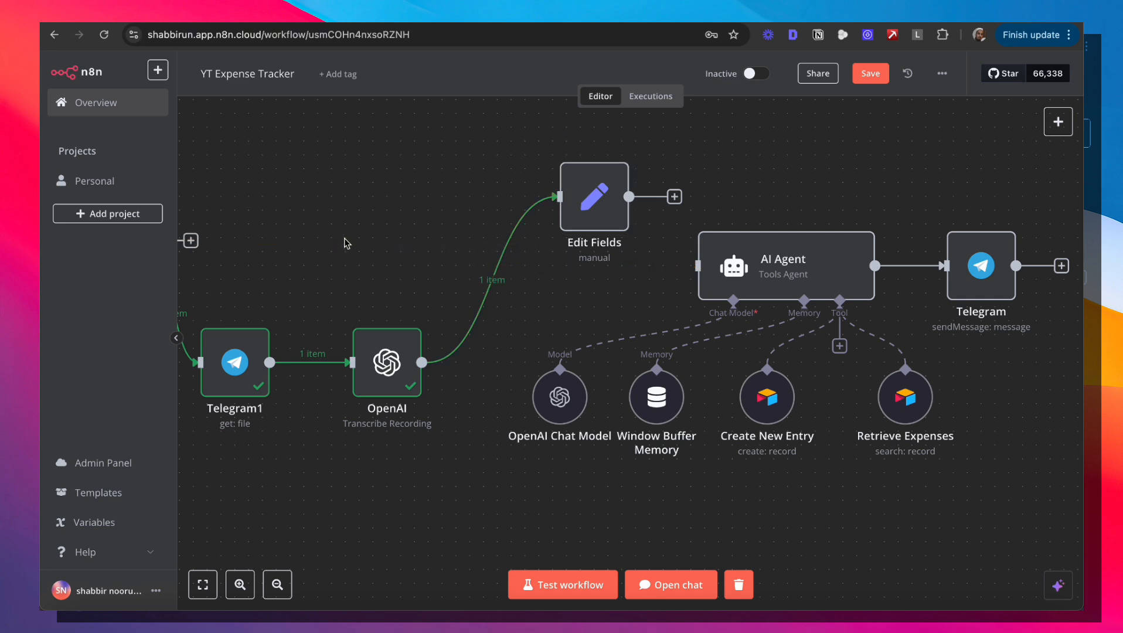
{"action": "left_click_drag", "start_coordinate": [347, 244], "coordinate": [458, 249]}
{"action": "left_click_drag", "start_coordinate": [306, 253], "coordinate": [678, 208]}
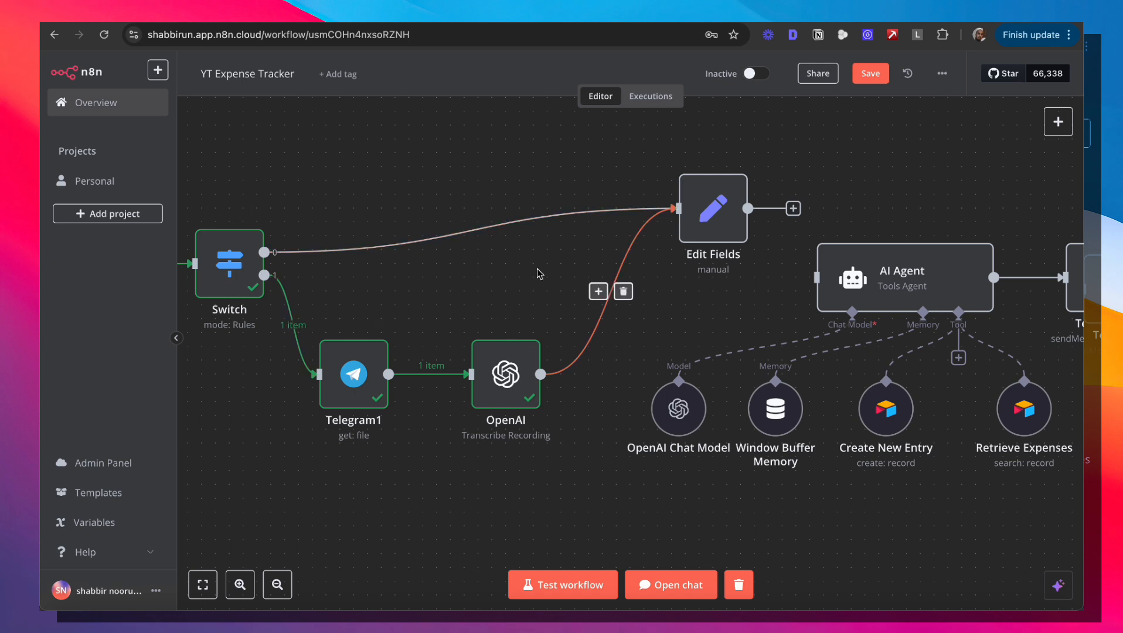
Add a String field named "prompt" to the Edit Fields node.
{"action": "double_click", "coordinate": [704, 221]}
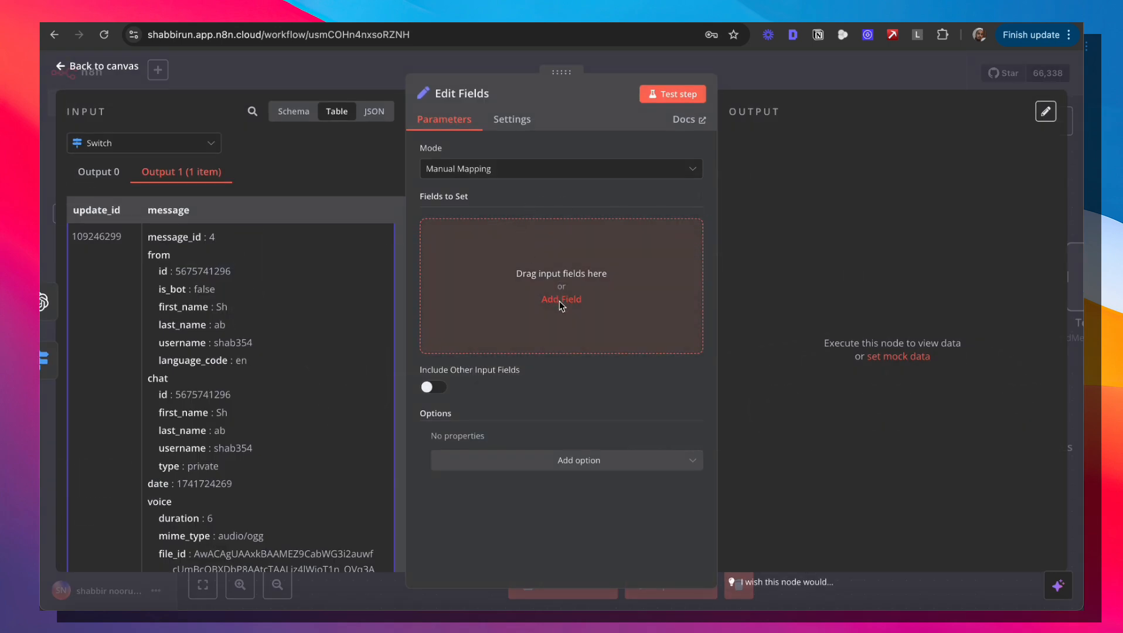
{"action": "left_click", "coordinate": [564, 300]}
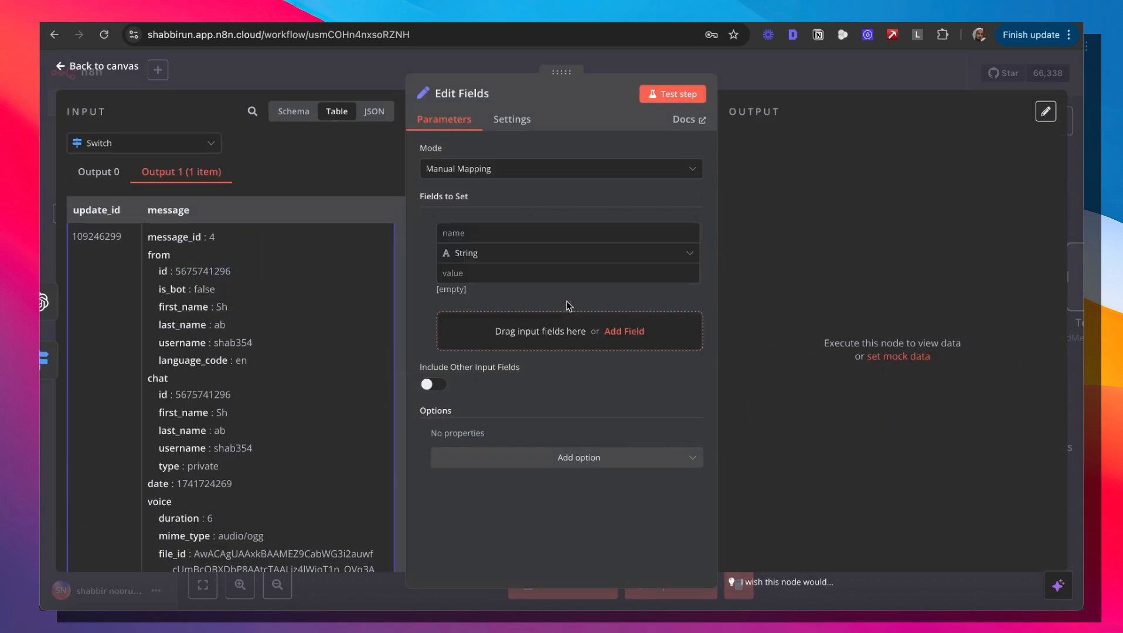
{"action": "left_click", "coordinate": [475, 233]}
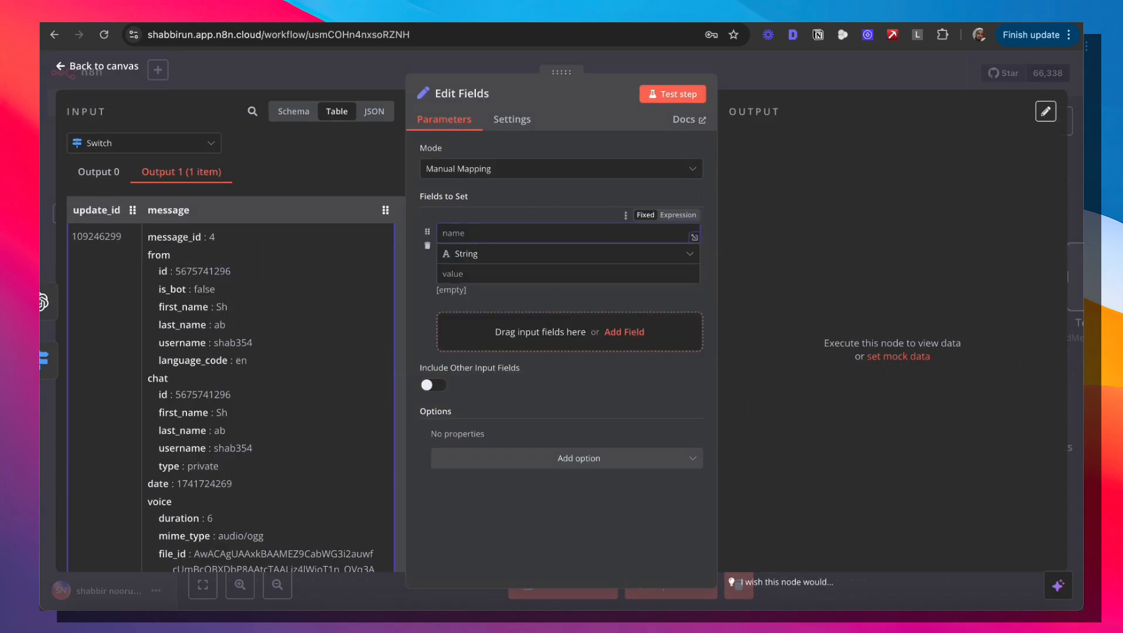
{"action": "type", "text": "prompt"}
{"action": "left_click", "coordinate": [524, 196]}
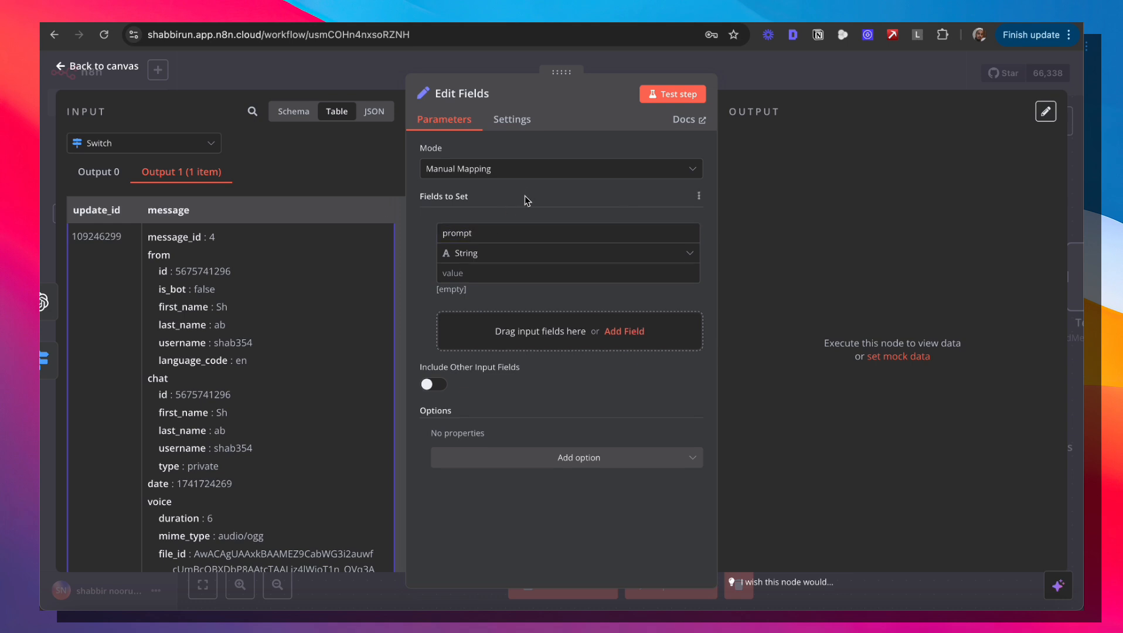
Examine the input data from the Telegram Trigger and Telegram1 nodes for a value suited to the prompt field.
{"action": "left_click", "coordinate": [202, 144]}
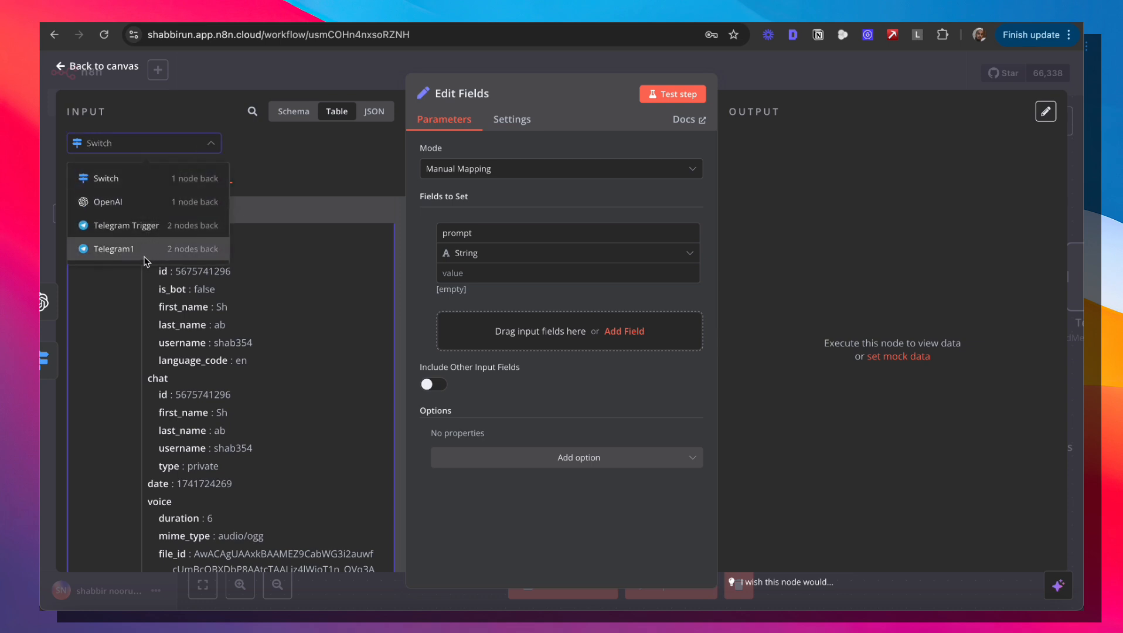
{"action": "left_click", "coordinate": [156, 226]}
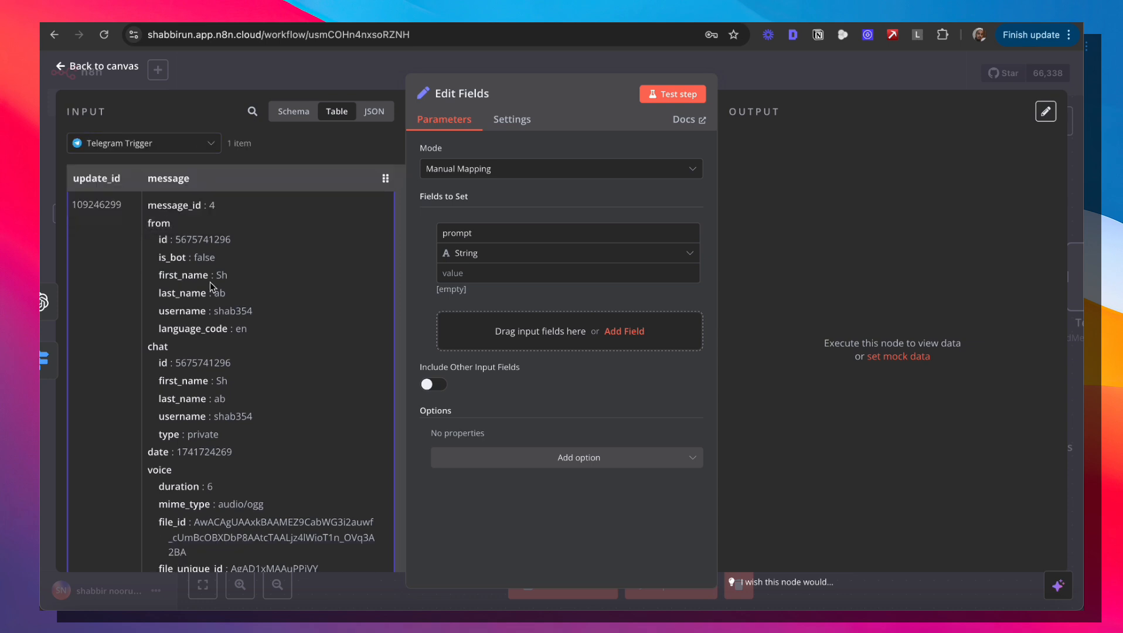
{"action": "scroll", "coordinate": [210, 281], "scroll_direction": "down", "scroll_amount": 3}
{"action": "scroll", "coordinate": [210, 285], "scroll_direction": "up", "scroll_amount": 3}
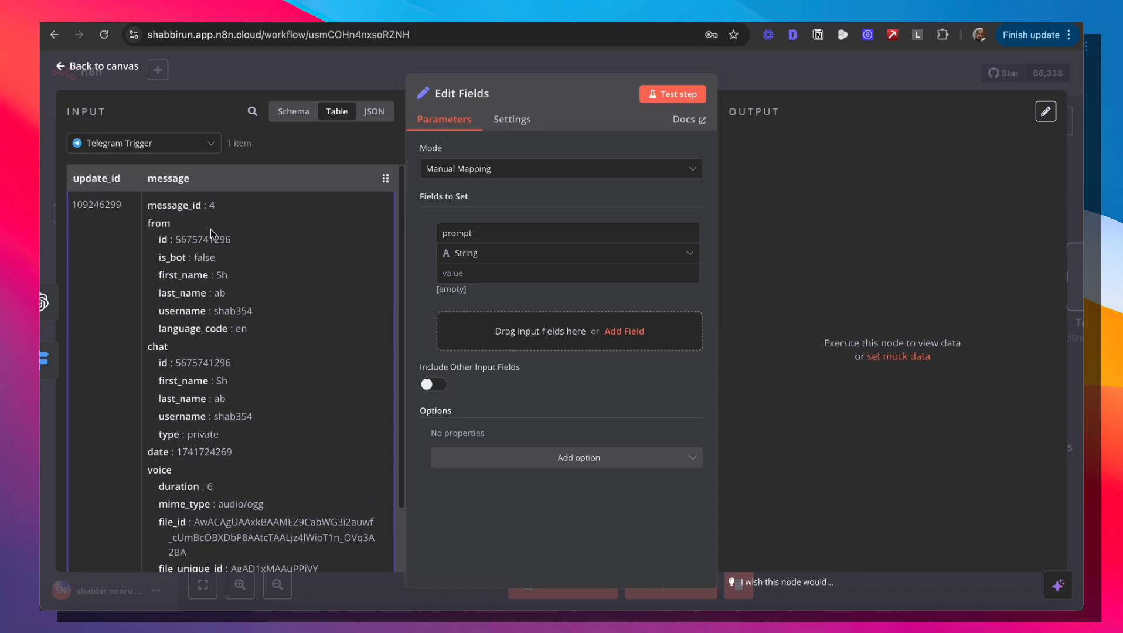
{"action": "left_click", "coordinate": [206, 143]}
{"action": "left_click", "coordinate": [172, 229]}
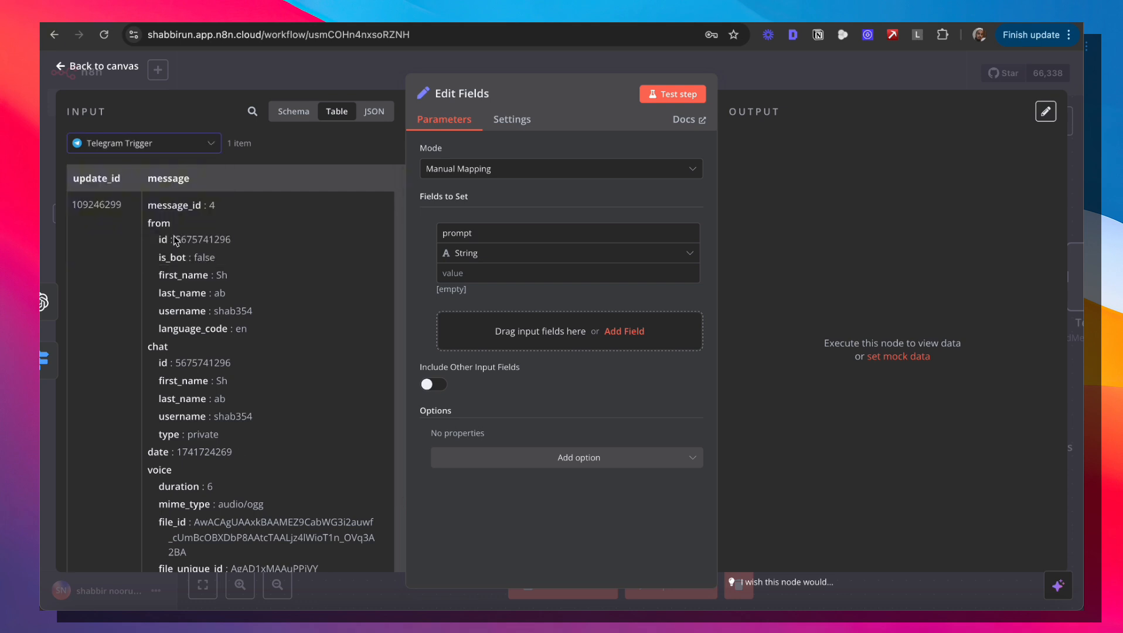
{"action": "scroll", "coordinate": [199, 264], "scroll_direction": "down", "scroll_amount": 2}
{"action": "scroll", "coordinate": [199, 264], "scroll_direction": "up", "scroll_amount": 2}
{"action": "left_click", "coordinate": [200, 144]}
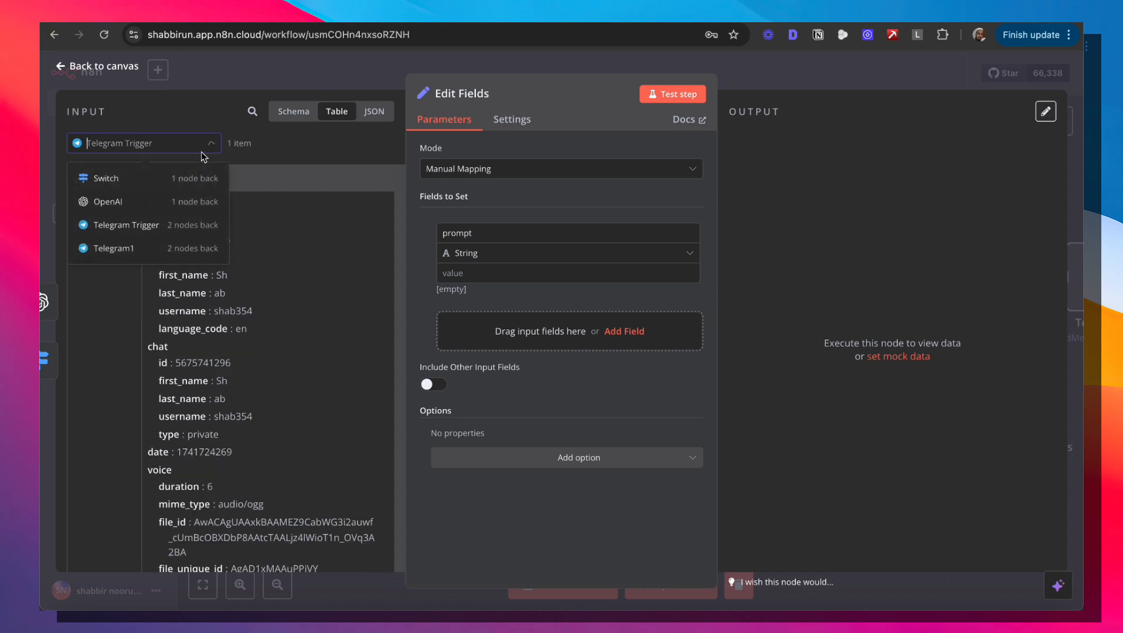
{"action": "left_click", "coordinate": [178, 254]}
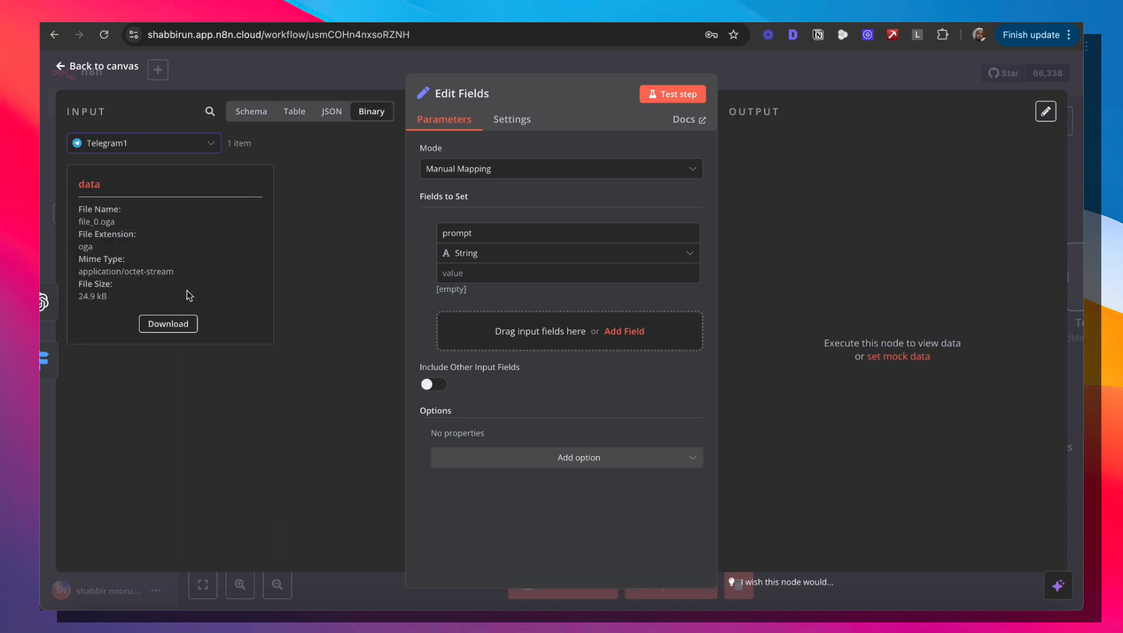
Set the prompt field's value to {{ $json.text }} from the OpenAI node's output and return to the canvas.
{"action": "left_click", "coordinate": [177, 144]}
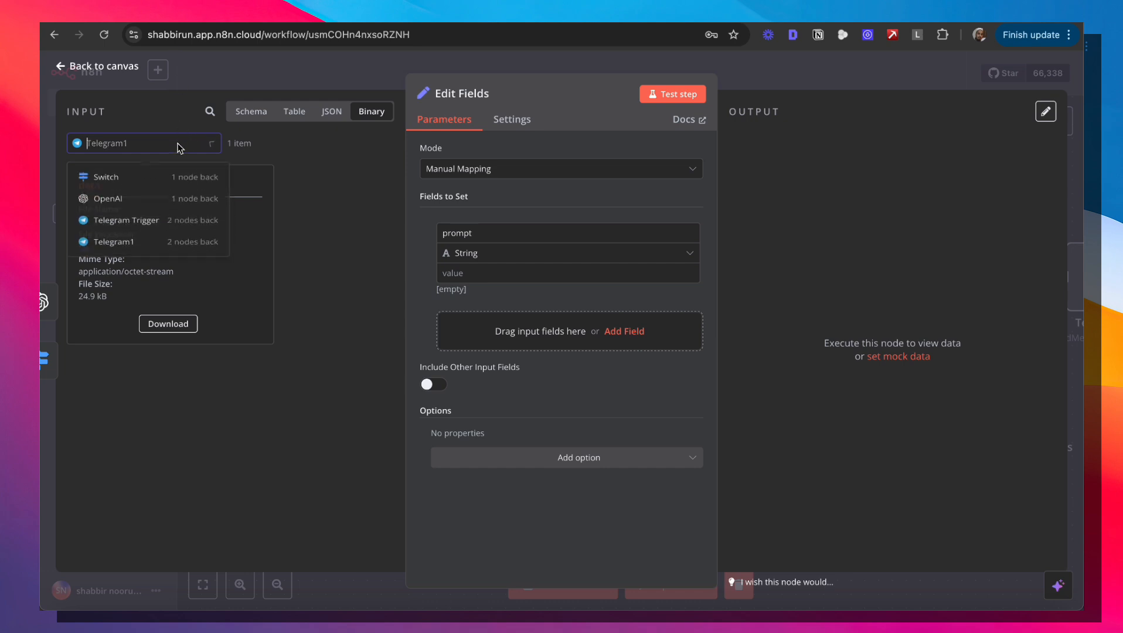
{"action": "left_click", "coordinate": [180, 202]}
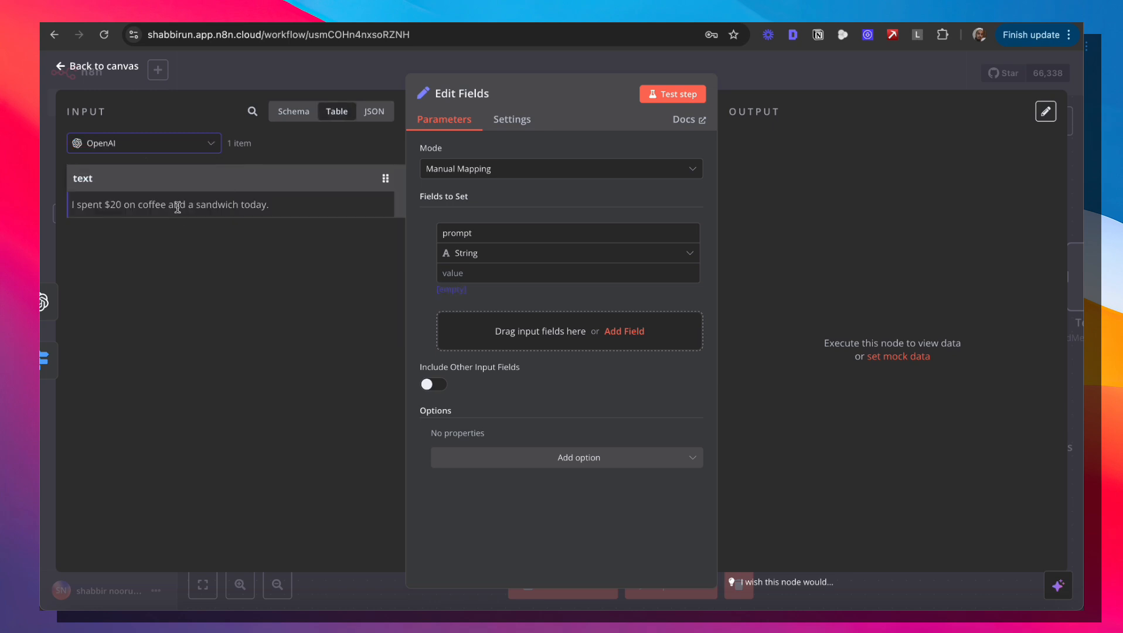
{"action": "left_click_drag", "start_coordinate": [86, 179], "coordinate": [478, 272]}
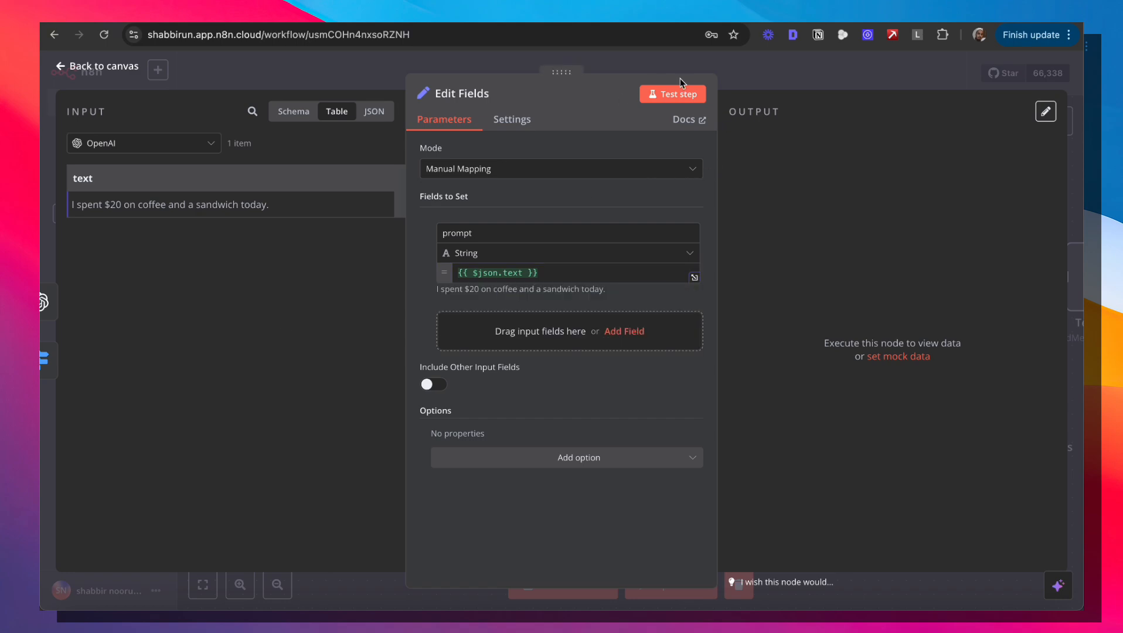
{"action": "left_click", "coordinate": [777, 78]}
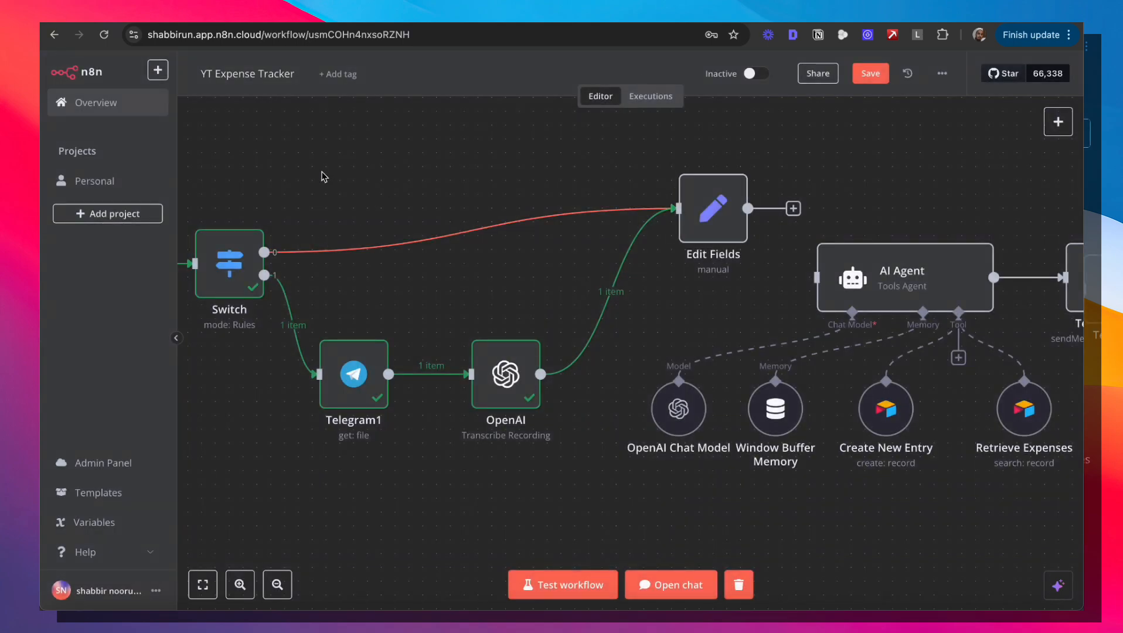
Save and test-run the workflow by sending "hello" to the YT_expense_tracker bot in Telegram, and return to the n8n canvas.
{"action": "left_click_drag", "start_coordinate": [321, 168], "coordinate": [542, 170]}
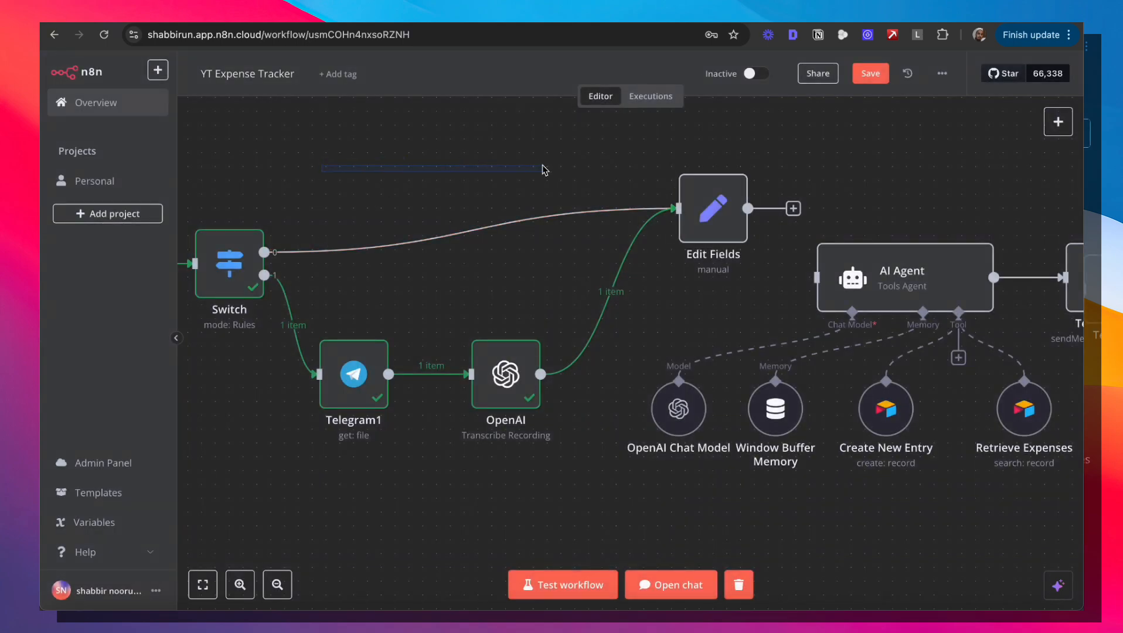
{"action": "left_click", "coordinate": [881, 81]}
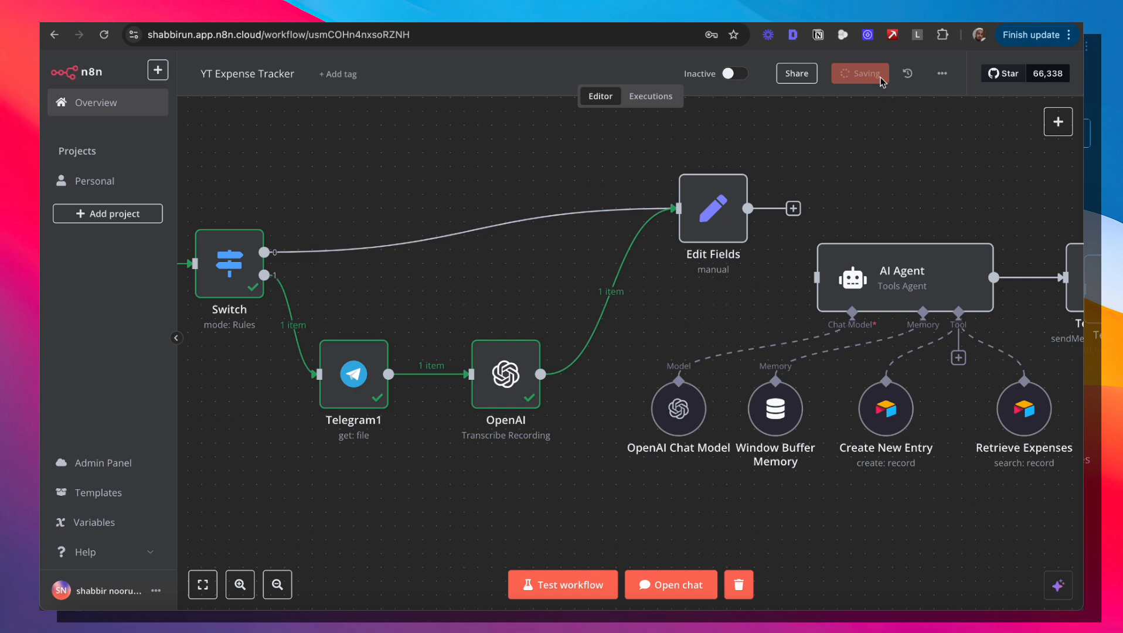
{"action": "left_click", "coordinate": [558, 585]}
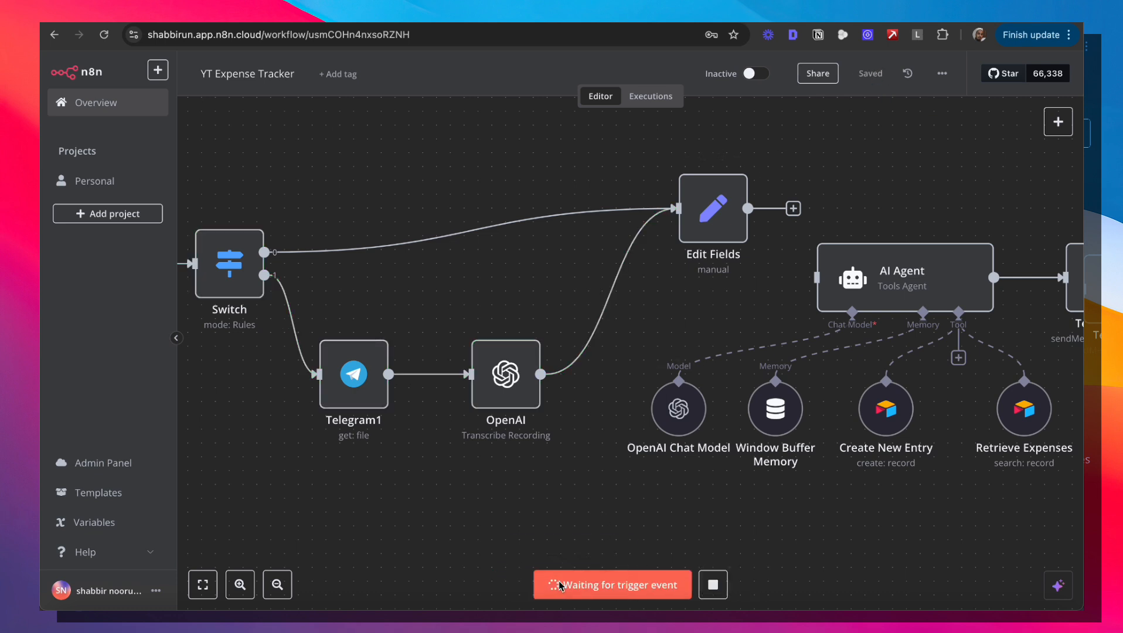
{"action": "left_click", "coordinate": [563, 618]}
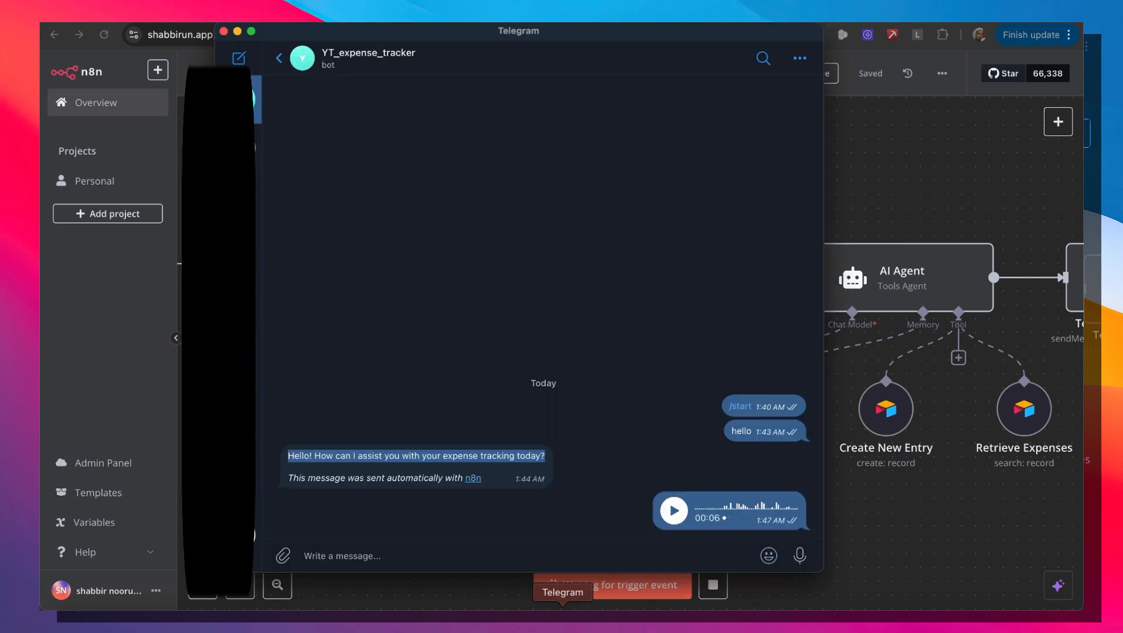
{"action": "type", "text": "hello"}
{"action": "key", "text": "Return"}
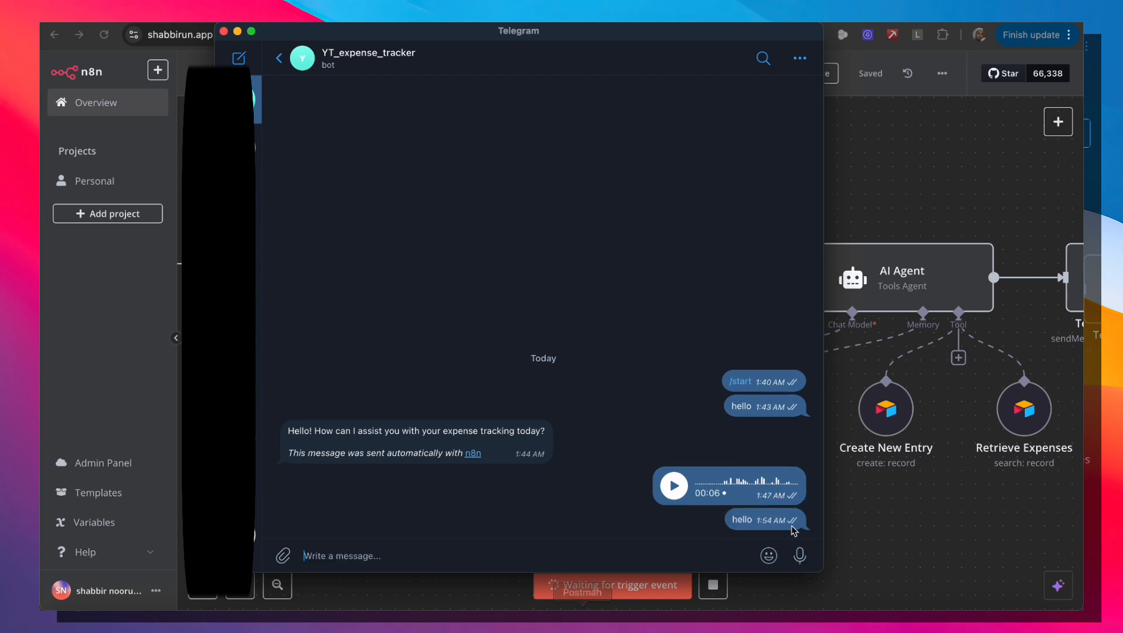
{"action": "key", "text": "super+Tab"}
{"action": "left_click_drag", "start_coordinate": [366, 478], "coordinate": [595, 471]}
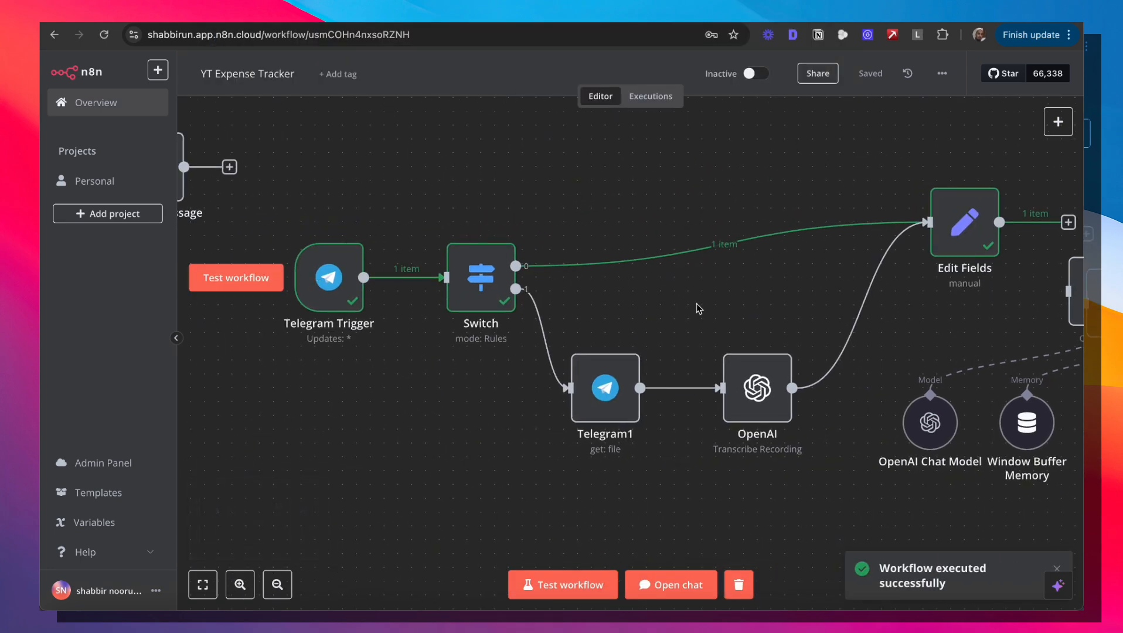
Append {{ $json.message.text }} from the Switch output to the Edit Fields prompt value and connect Edit Fields to the AI Agent.
{"action": "double_click", "coordinate": [981, 225]}
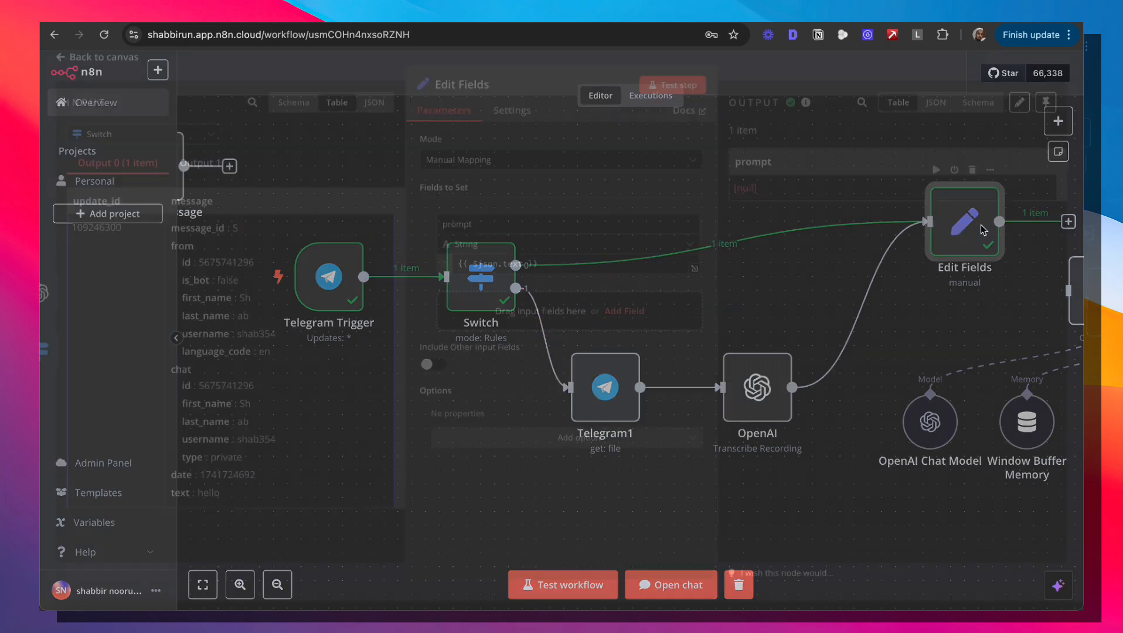
{"action": "left_click", "coordinate": [561, 275]}
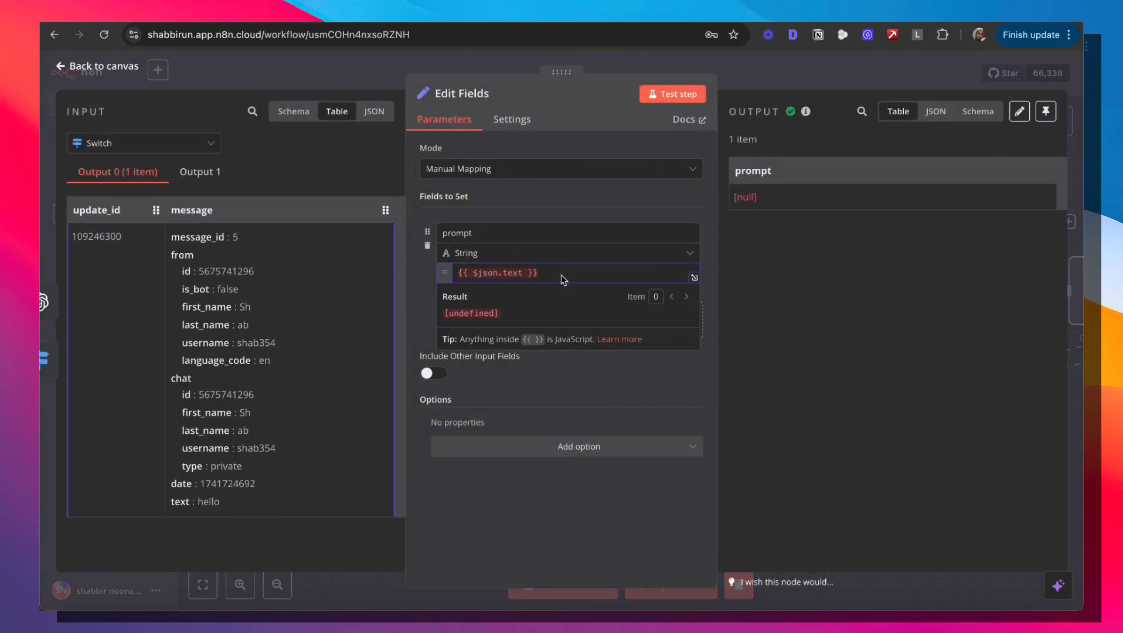
{"action": "left_click_drag", "start_coordinate": [182, 503], "coordinate": [599, 269]}
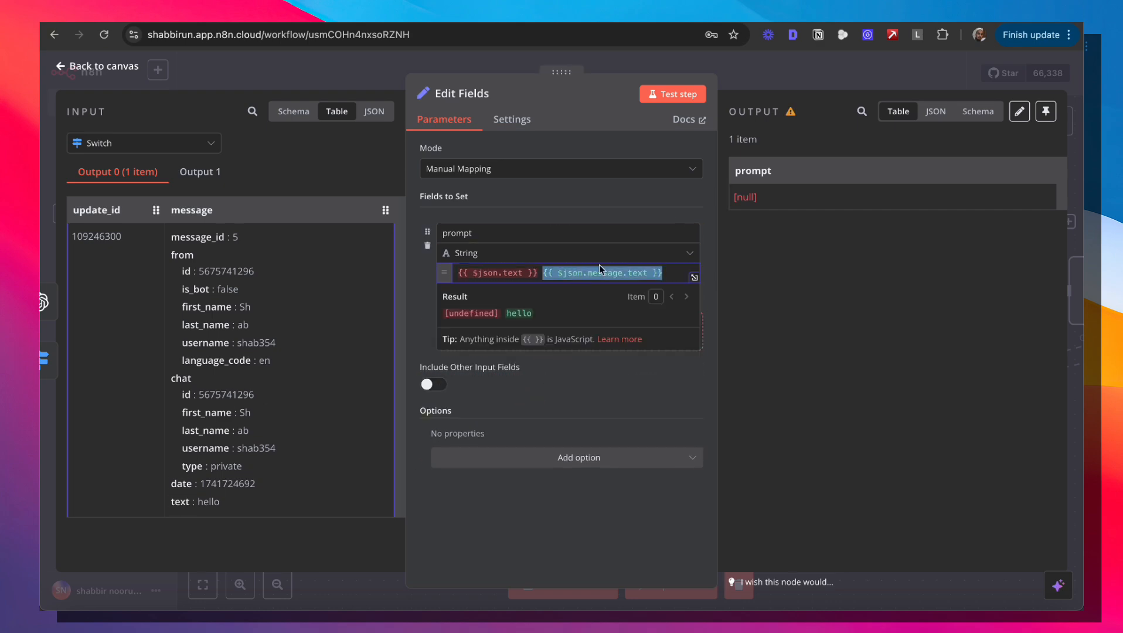
{"action": "left_click", "coordinate": [643, 388]}
{"action": "left_click", "coordinate": [797, 75]}
{"action": "left_click", "coordinate": [569, 201]}
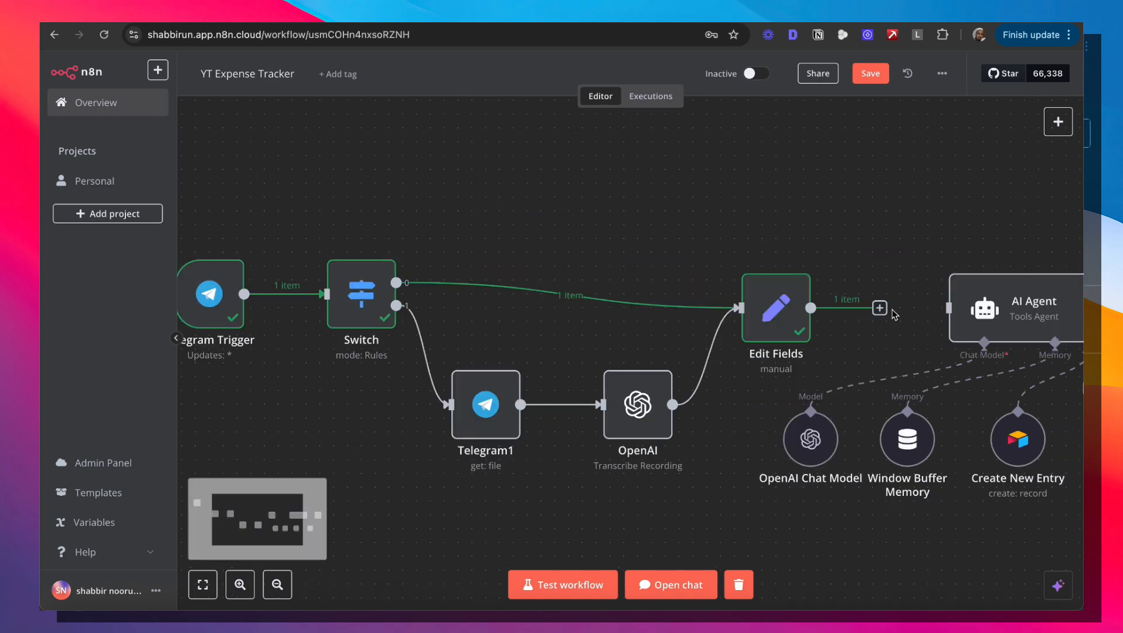
{"action": "left_click_drag", "start_coordinate": [880, 308], "coordinate": [969, 309]}
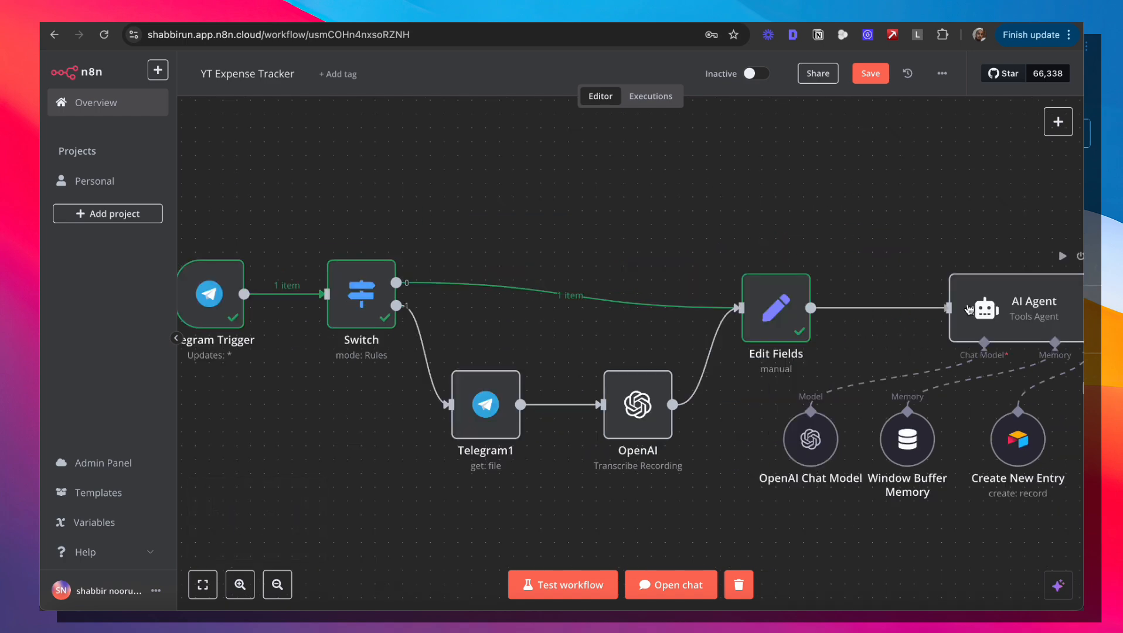
Replace the AI Agent's user message prompt with {{ $json.prompt }} from Edit Fields and save the workflow.
{"action": "double_click", "coordinate": [1046, 313]}
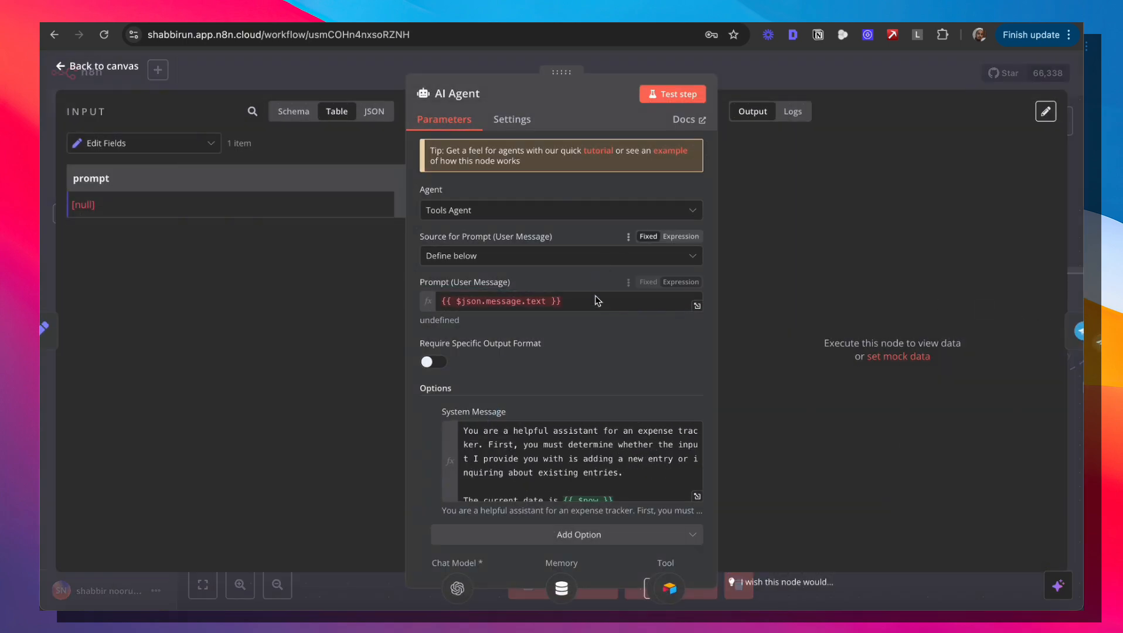
{"action": "left_click", "coordinate": [586, 301]}
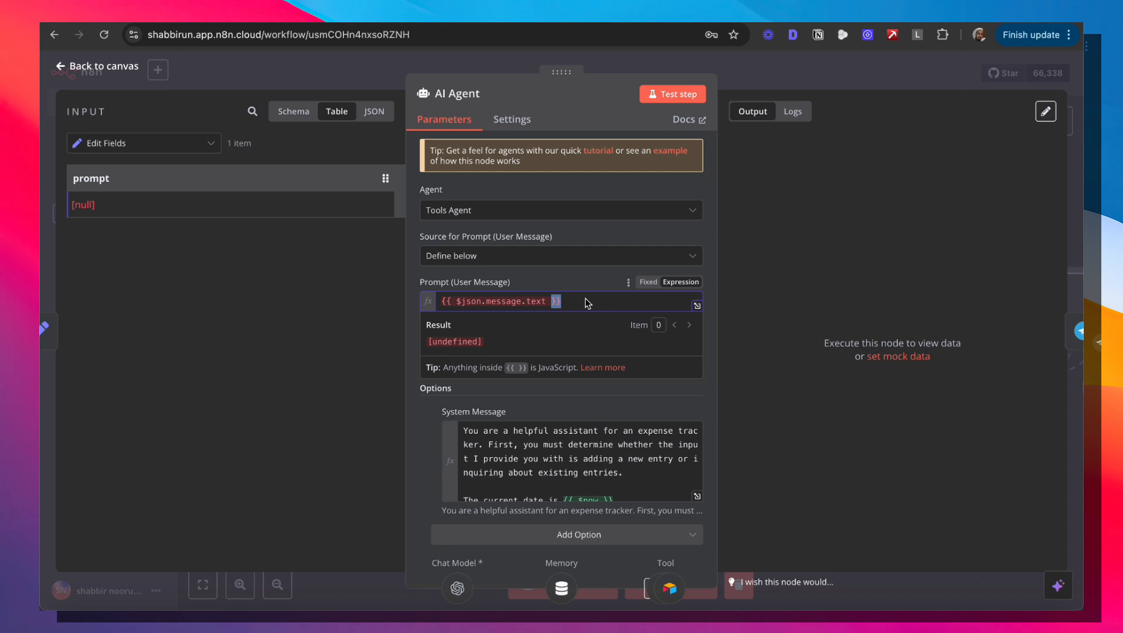
{"action": "key", "text": "BackSpace"}
{"action": "key", "text": "BackSpace"}
{"action": "left_click", "coordinate": [174, 278]}
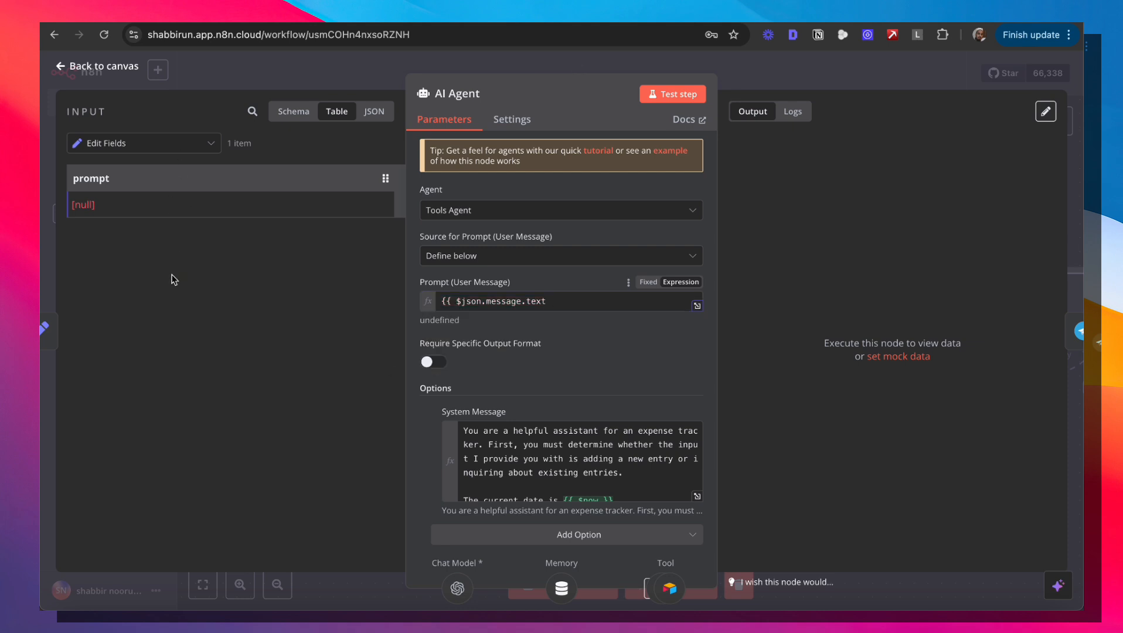
{"action": "left_click", "coordinate": [109, 146]}
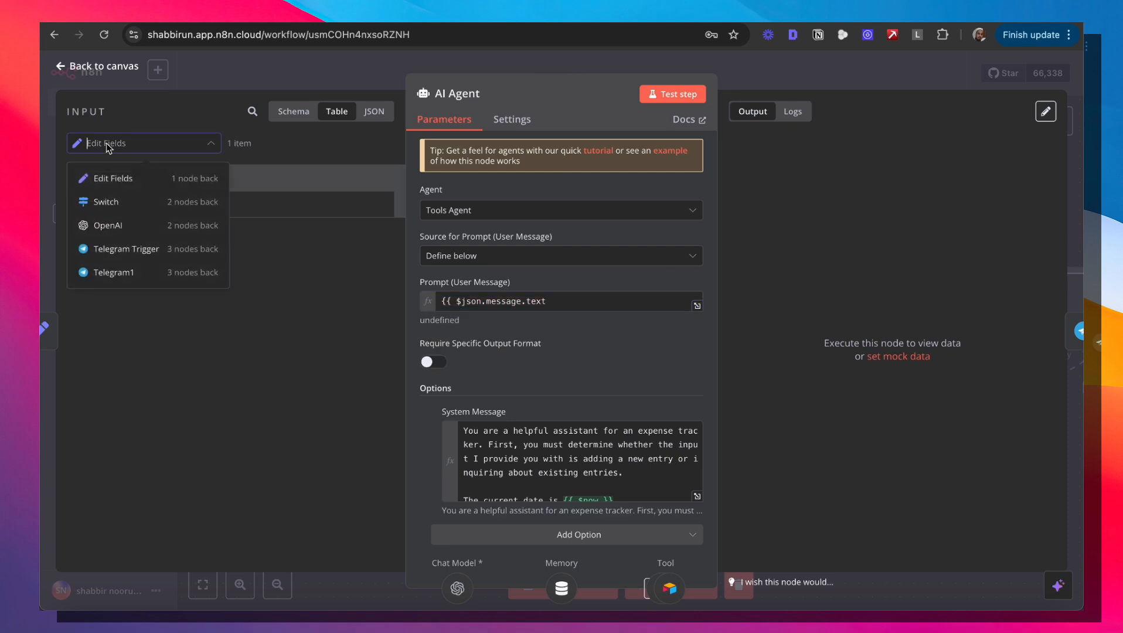
{"action": "left_click", "coordinate": [113, 179]}
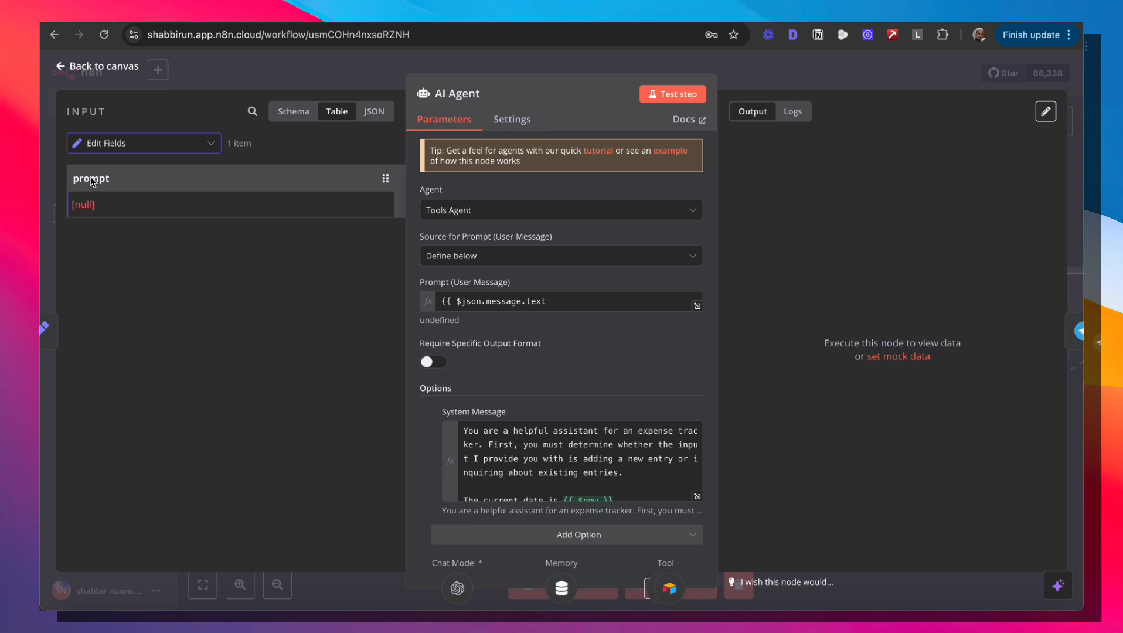
{"action": "left_click_drag", "start_coordinate": [92, 183], "coordinate": [589, 310]}
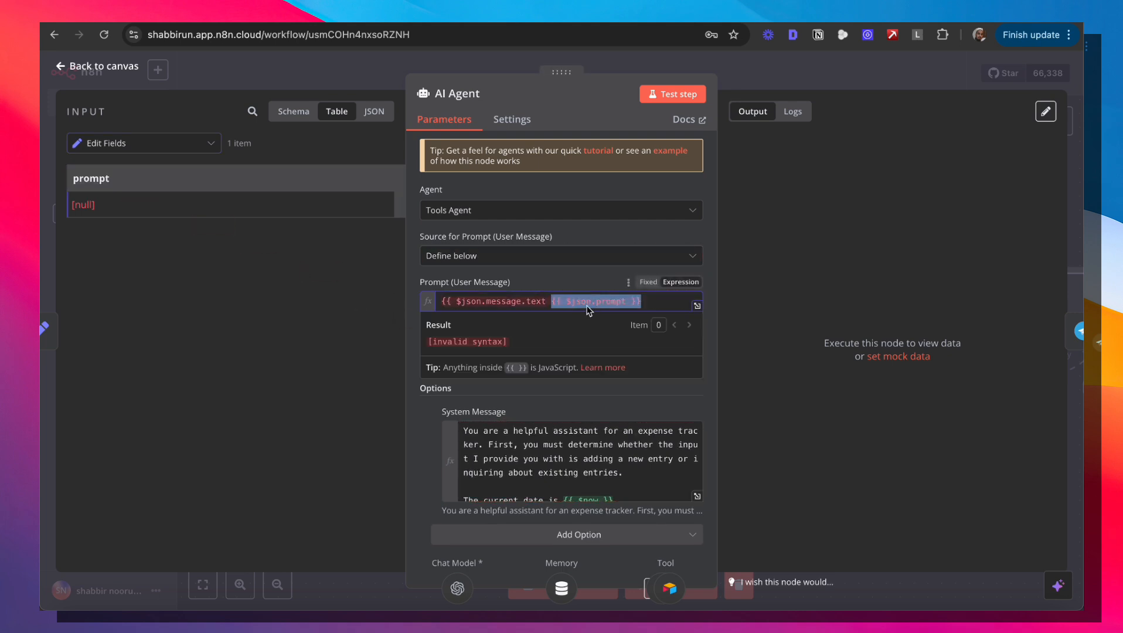
{"action": "left_click", "coordinate": [549, 303]}
{"action": "key", "text": "super+BackSpace"}
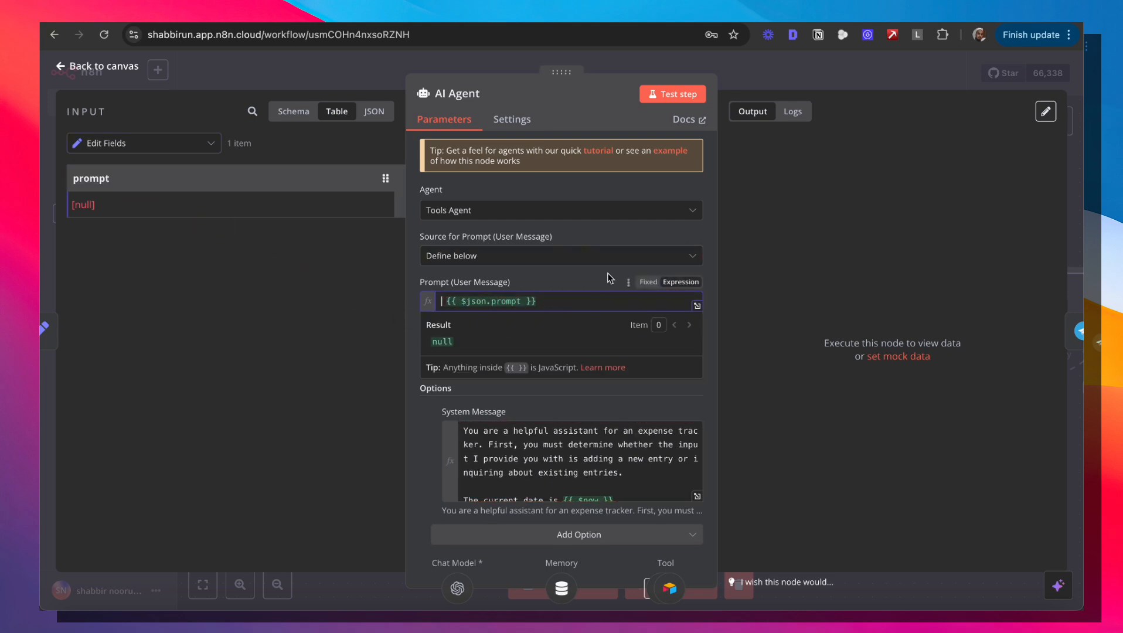
{"action": "key", "text": "BackSpace"}
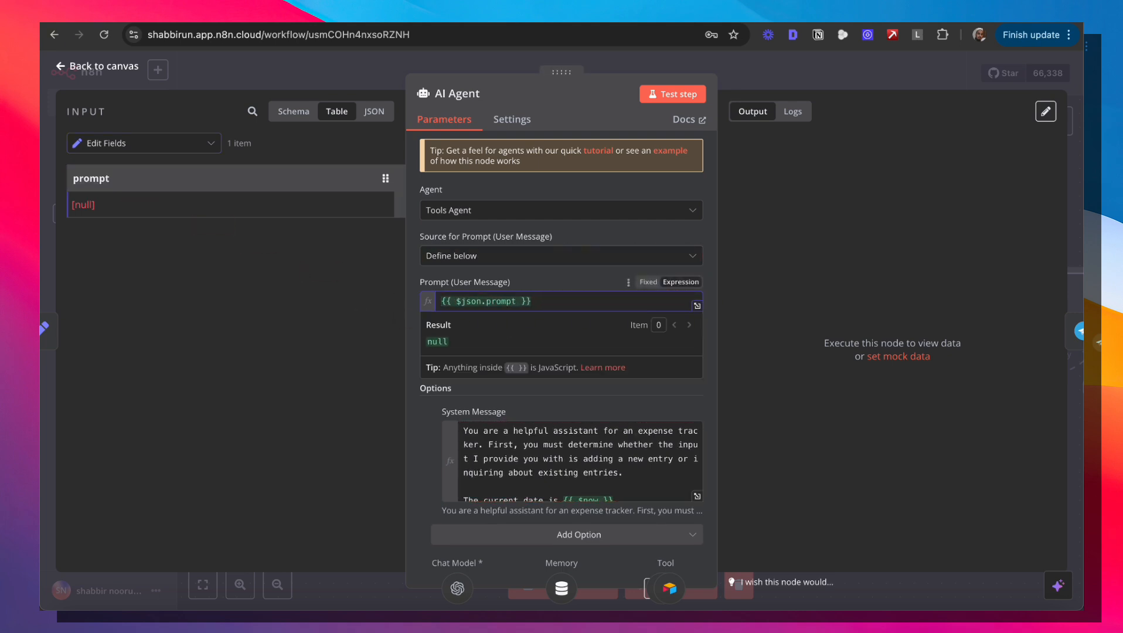
{"action": "left_click", "coordinate": [762, 71]}
{"action": "left_click", "coordinate": [867, 75]}
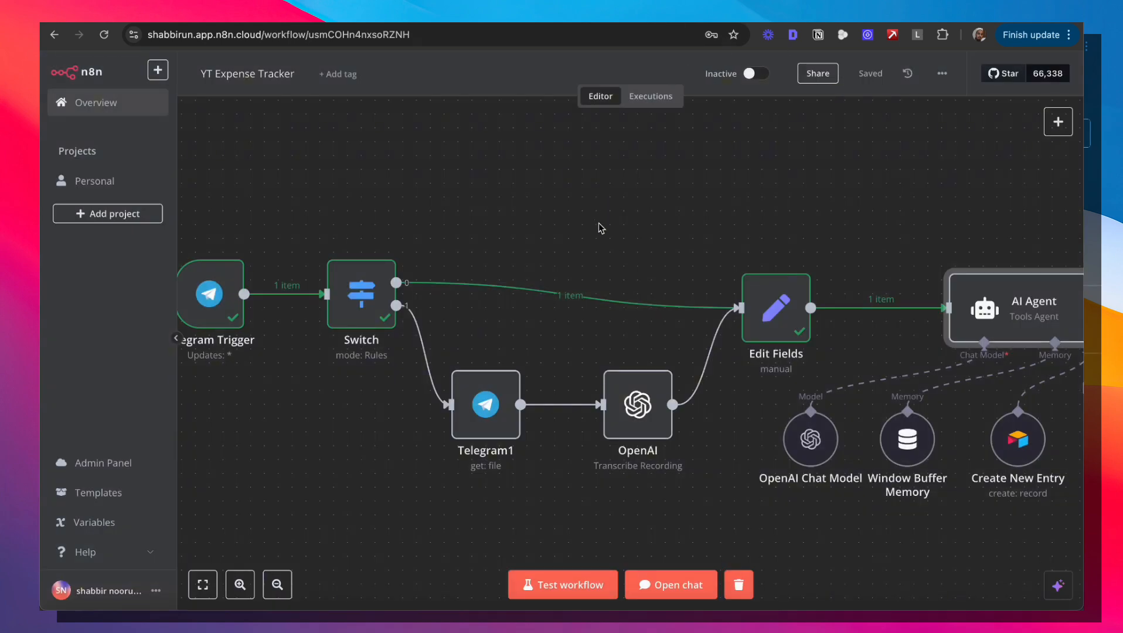
Test-run the workflow by sending "I spent $50 on a PS5 game" to the bot in Telegram, and return to n8n.
{"action": "left_click_drag", "start_coordinate": [568, 236], "coordinate": [418, 199]}
{"action": "left_click_drag", "start_coordinate": [817, 160], "coordinate": [553, 177]}
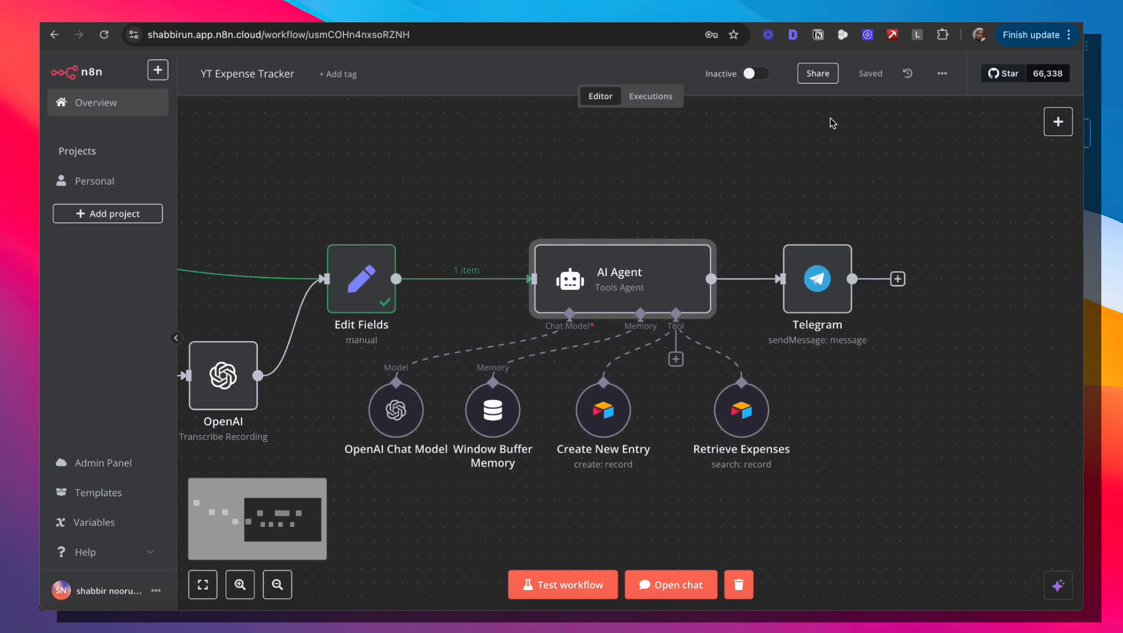
{"action": "mouse_move", "coordinate": [656, 246]}
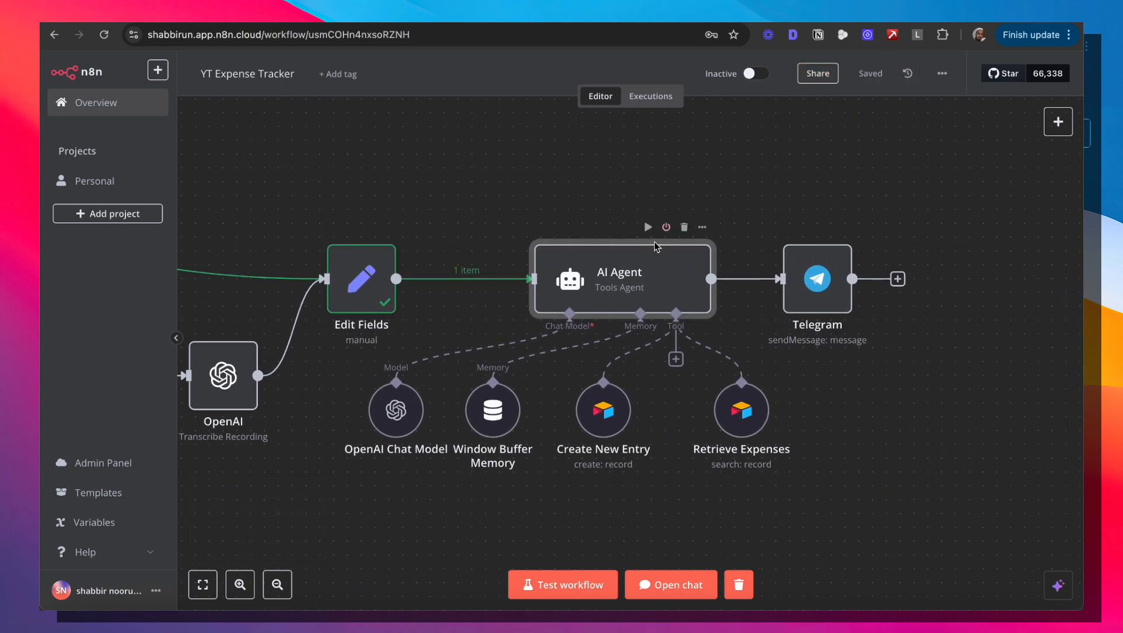
{"action": "left_click", "coordinate": [563, 584]}
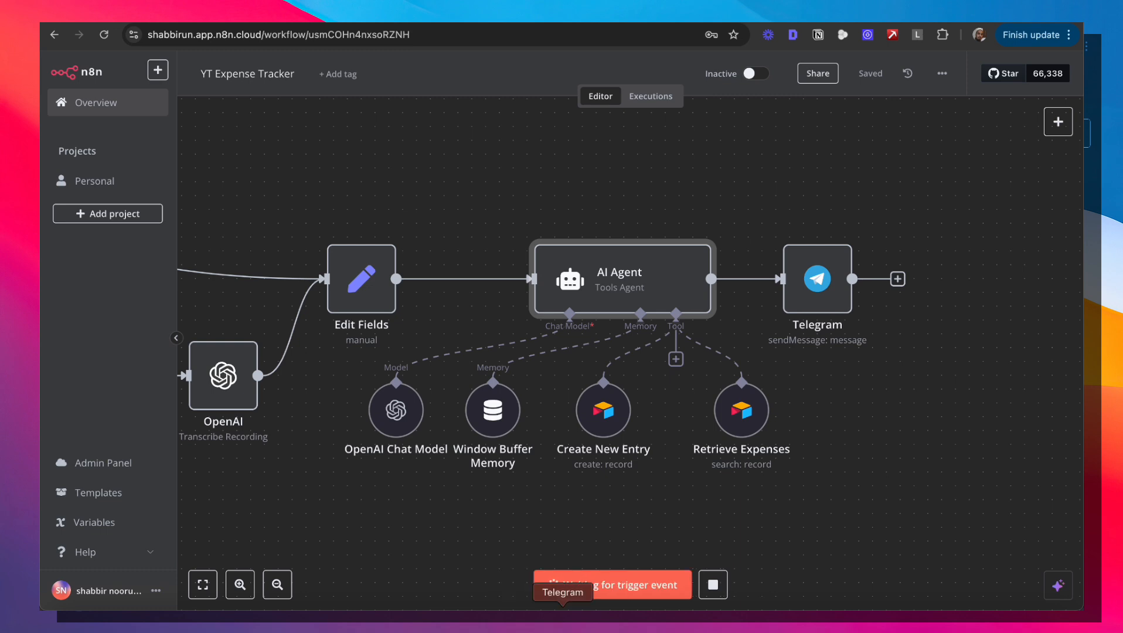
{"action": "key", "text": "super+Tab"}
{"action": "type", "text": "I spent $50 on a"}
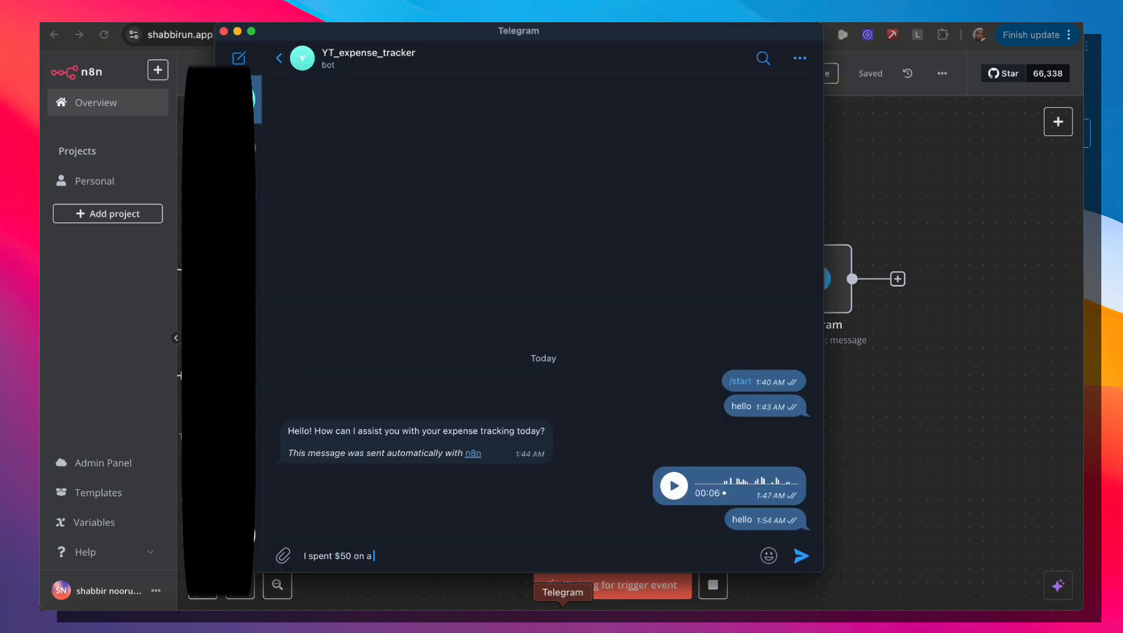
{"action": "type", "text": " PS5 game"}
{"action": "key", "text": "Return"}
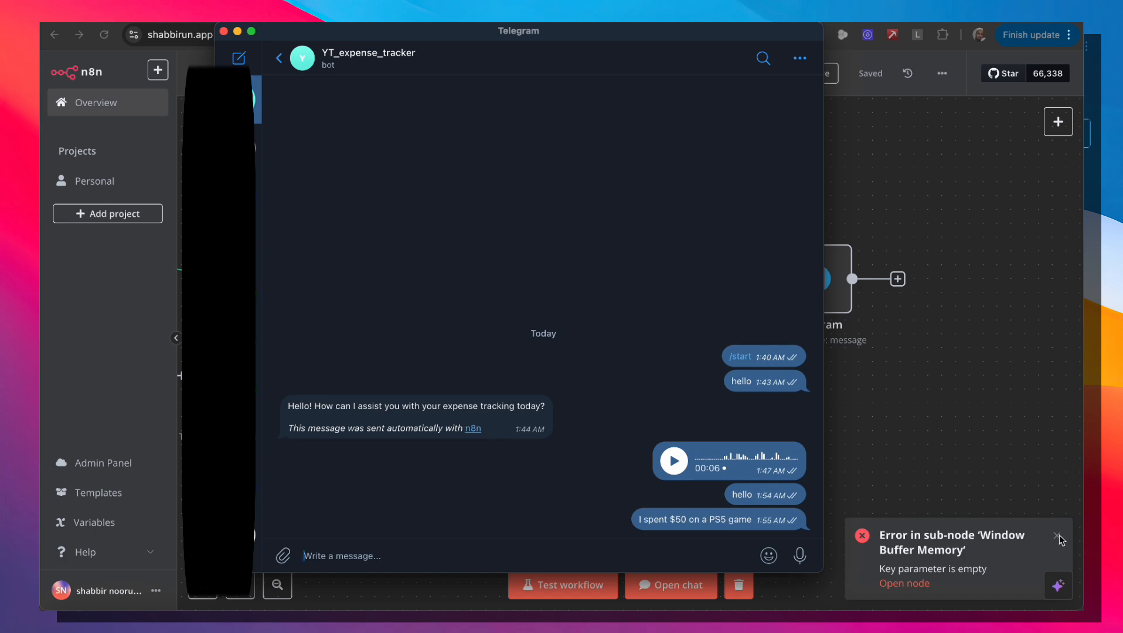
{"action": "key", "text": "super+Tab"}
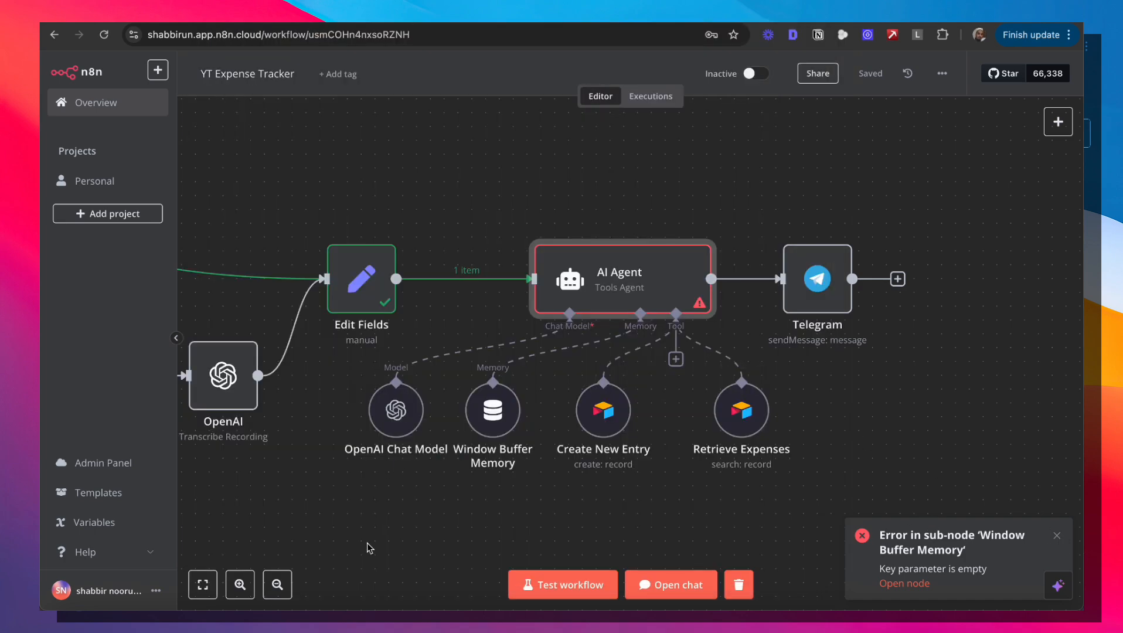
Set the Window Buffer Memory key to {{ $('Telegram Trigger').item.json.message.chat.id }} from the Telegram Trigger data and return to the canvas.
{"action": "left_click_drag", "start_coordinate": [331, 513], "coordinate": [674, 474]}
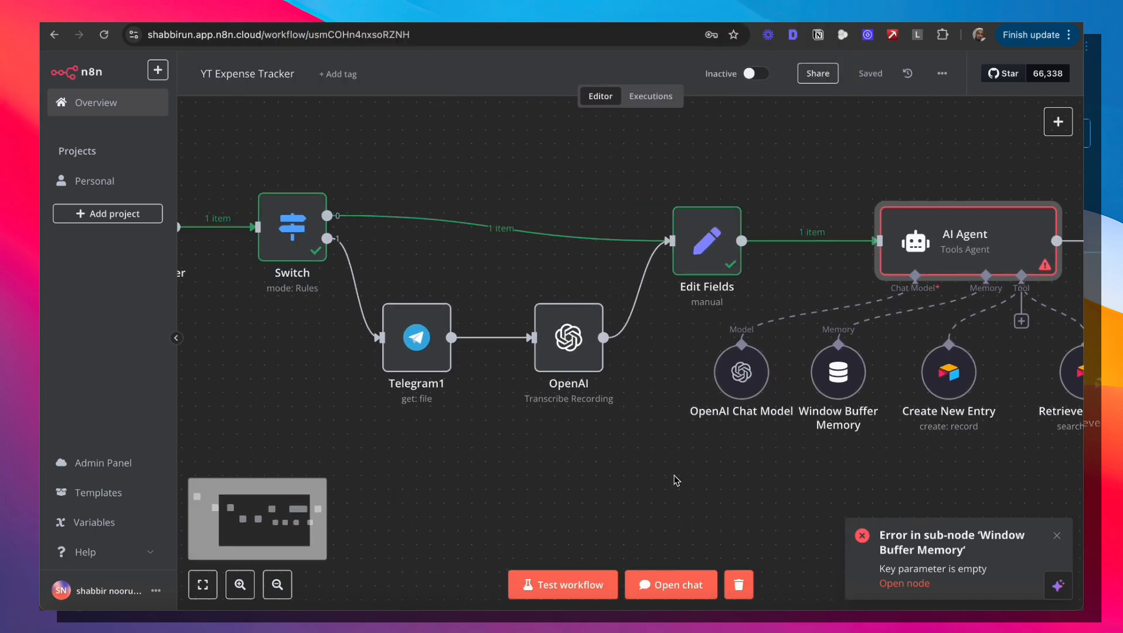
{"action": "mouse_move", "coordinate": [829, 369]}
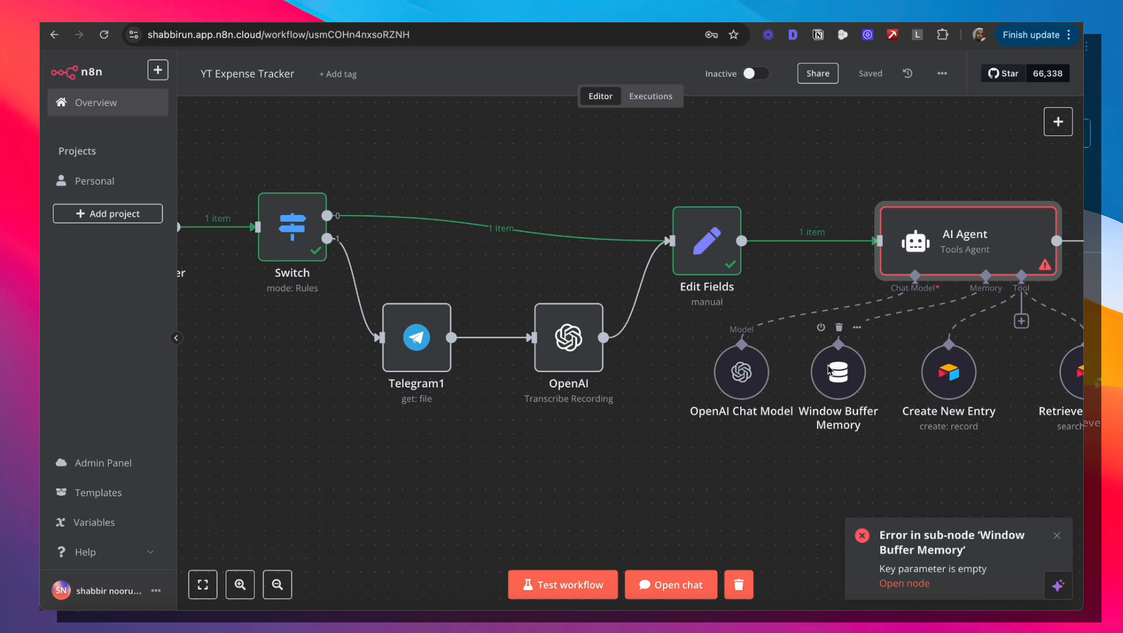
{"action": "double_click", "coordinate": [829, 369]}
{"action": "left_click", "coordinate": [599, 213]}
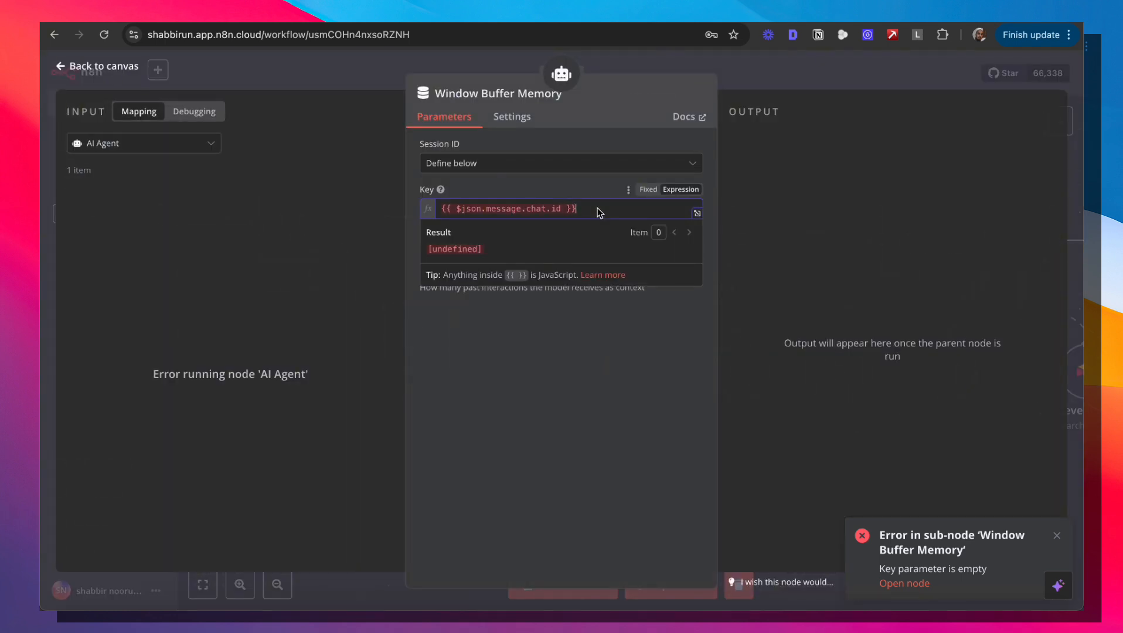
{"action": "key", "text": "ctrl+a"}
{"action": "key", "text": "BackSpace"}
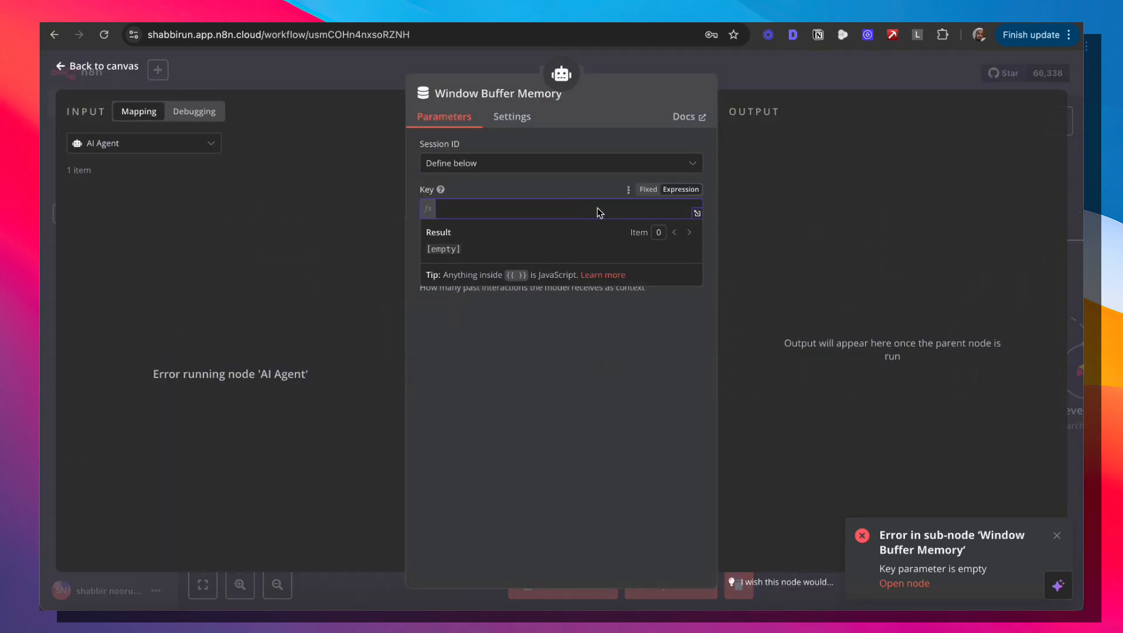
{"action": "left_click", "coordinate": [212, 147]}
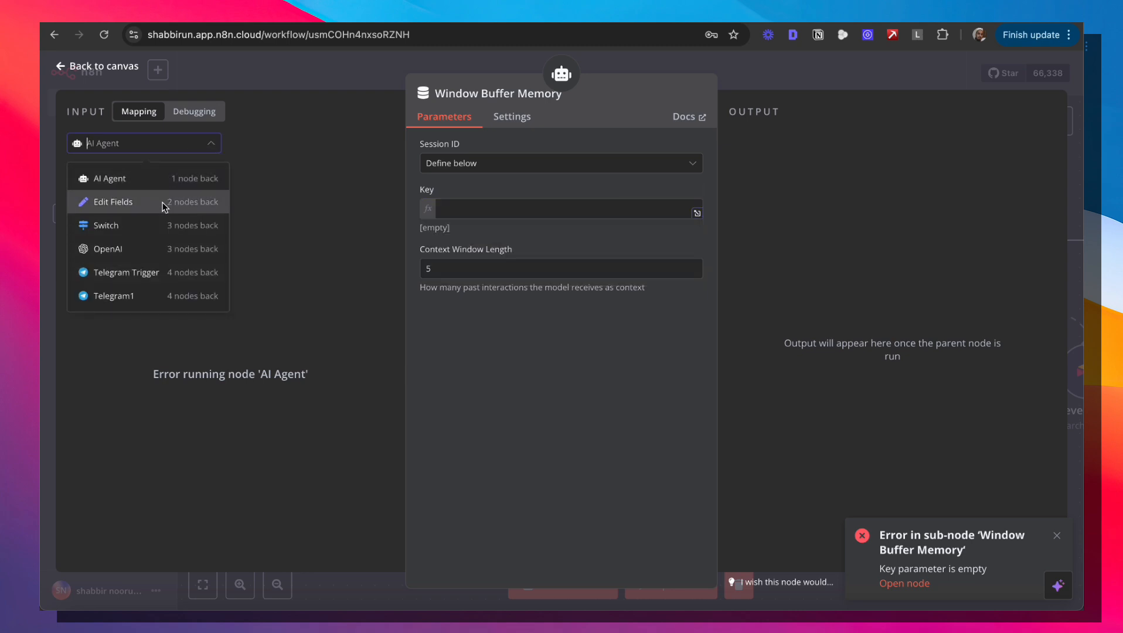
{"action": "left_click", "coordinate": [165, 275]}
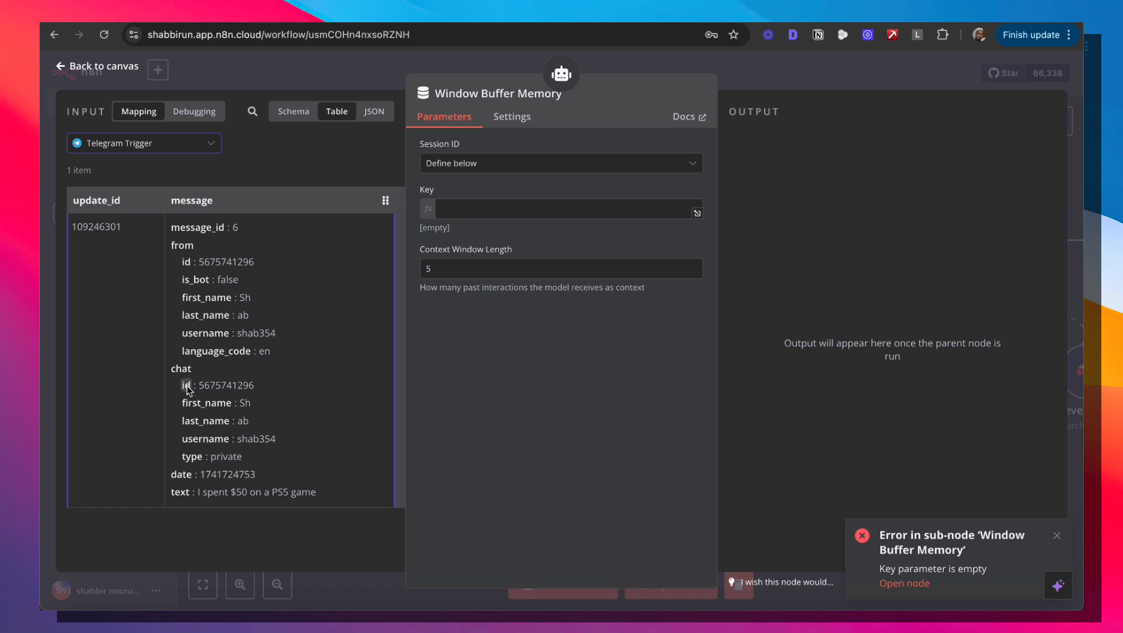
{"action": "left_click_drag", "start_coordinate": [187, 388], "coordinate": [475, 217]}
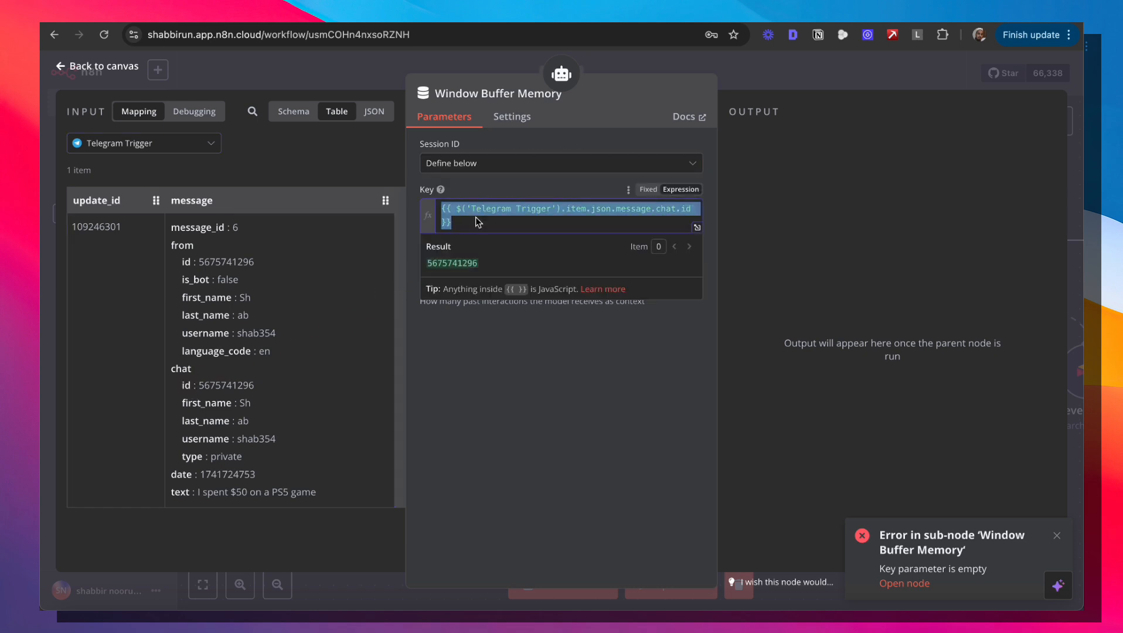
{"action": "left_click", "coordinate": [491, 435]}
{"action": "left_click", "coordinate": [773, 73]}
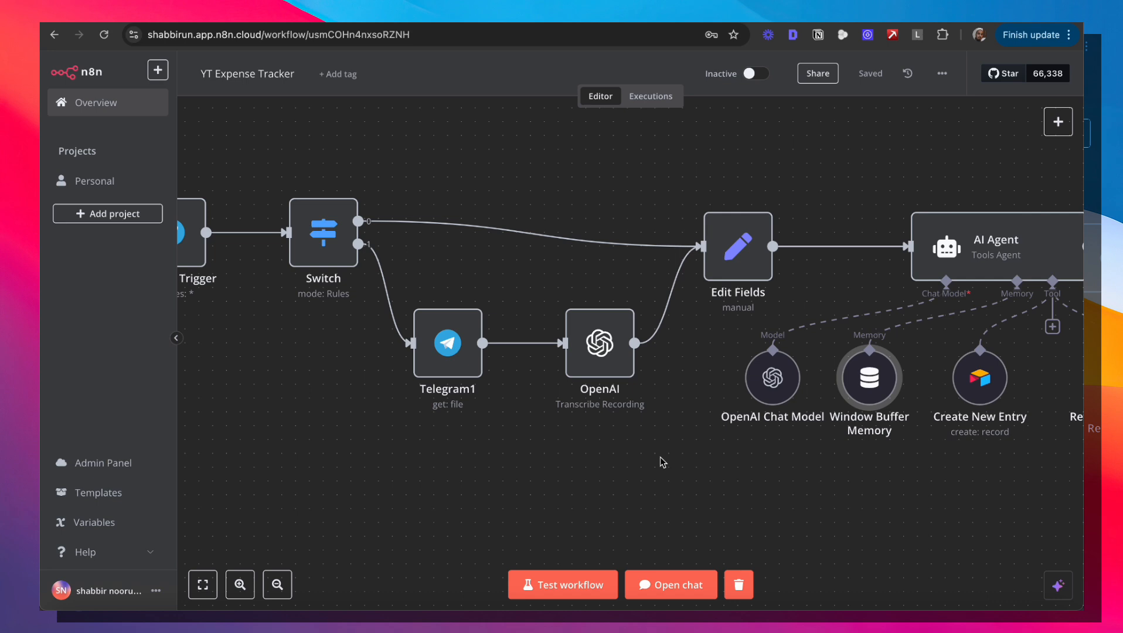
Test-run the workflow by sending the receipt-dummy.jpeg image from the Desktop folder to the YT_expense_tracker bot in Telegram, and return to n8n.
{"action": "scroll", "coordinate": [662, 462], "scroll_direction": "left", "scroll_amount": 5}
{"action": "left_click", "coordinate": [559, 586]}
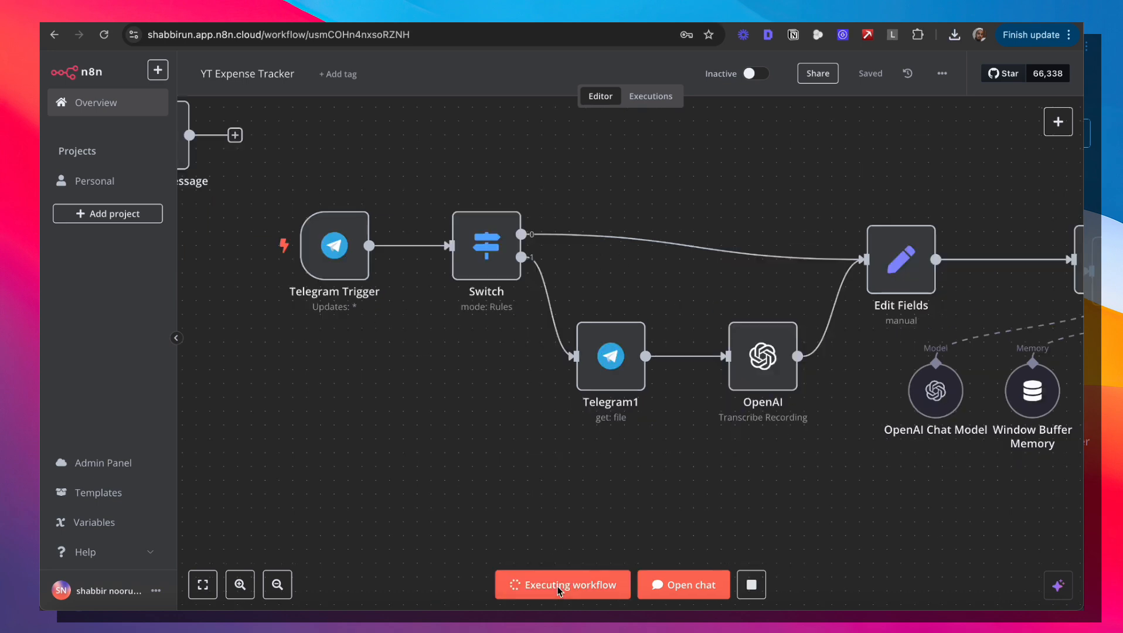
{"action": "left_click", "coordinate": [563, 626]}
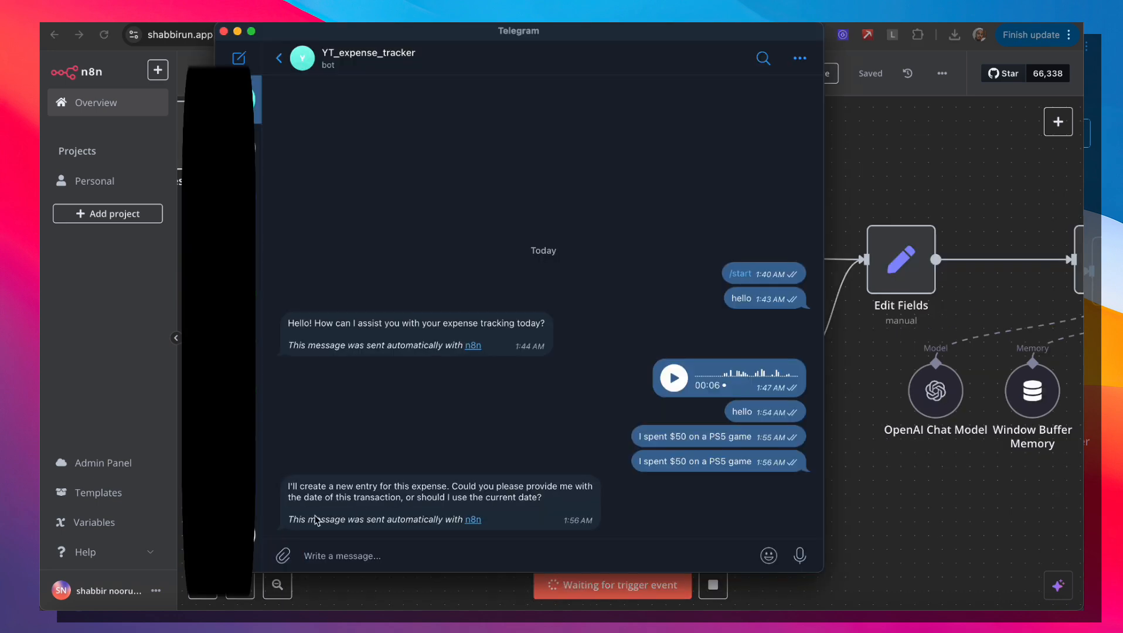
{"action": "left_click", "coordinate": [284, 560]}
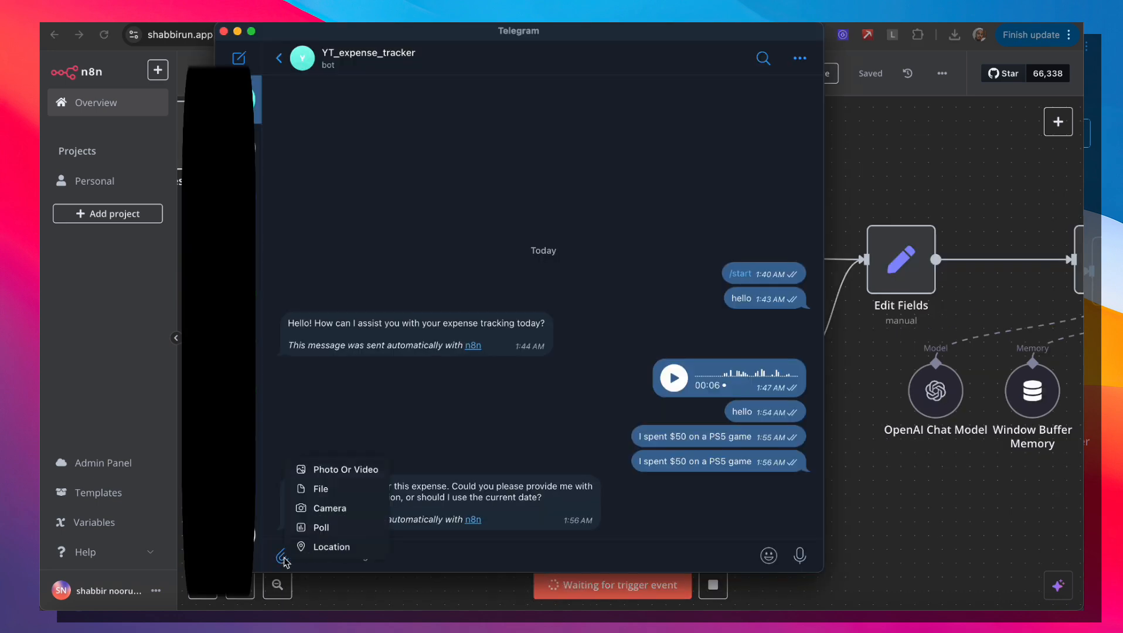
{"action": "left_click", "coordinate": [346, 470]}
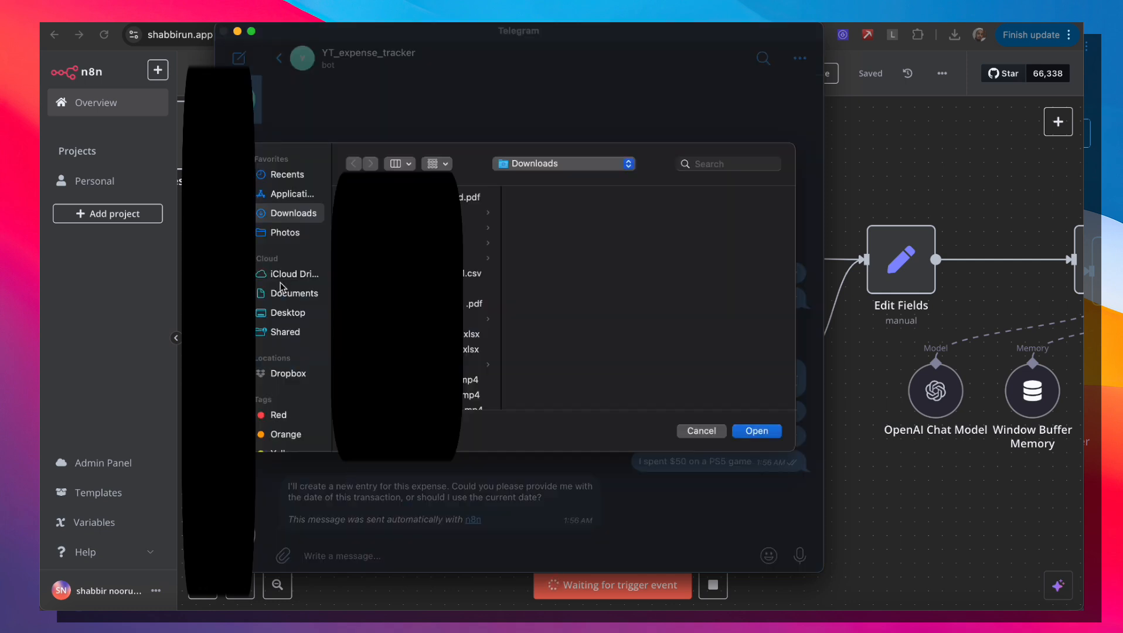
{"action": "left_click", "coordinate": [290, 314]}
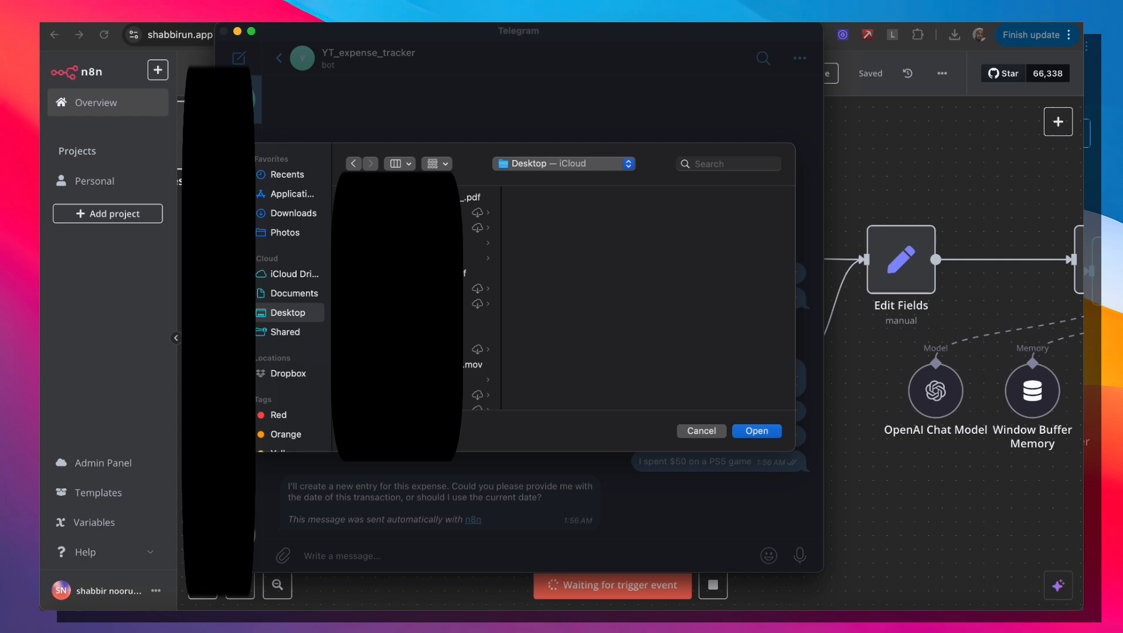
{"action": "left_click", "coordinate": [469, 334]}
{"action": "left_click", "coordinate": [767, 431]}
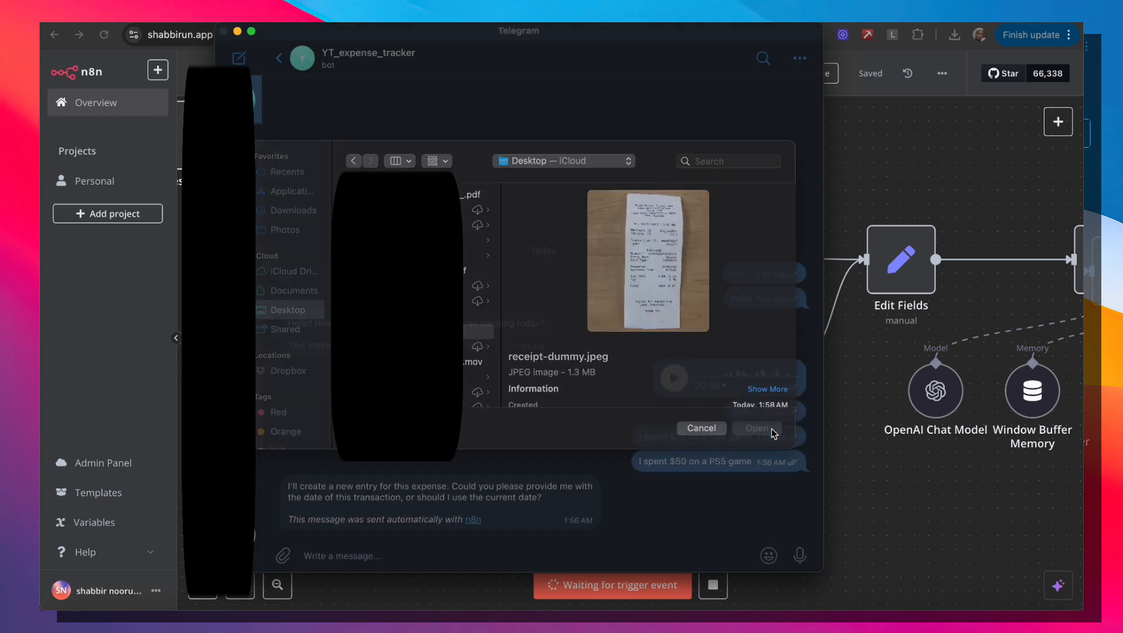
{"action": "left_click", "coordinate": [610, 438]}
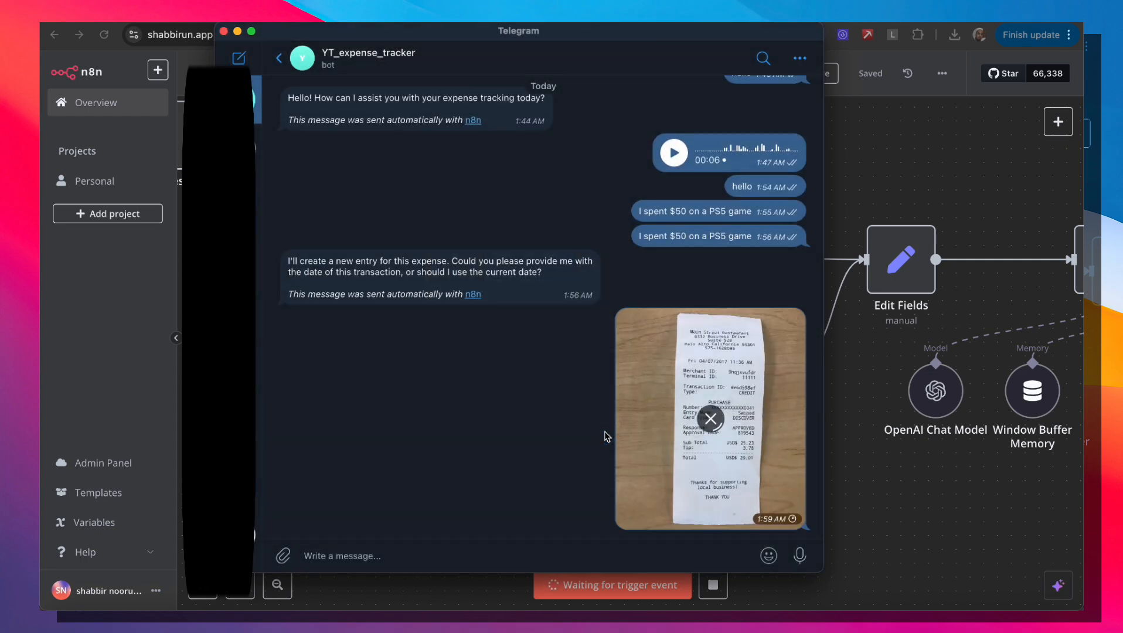
{"action": "left_click", "coordinate": [839, 514]}
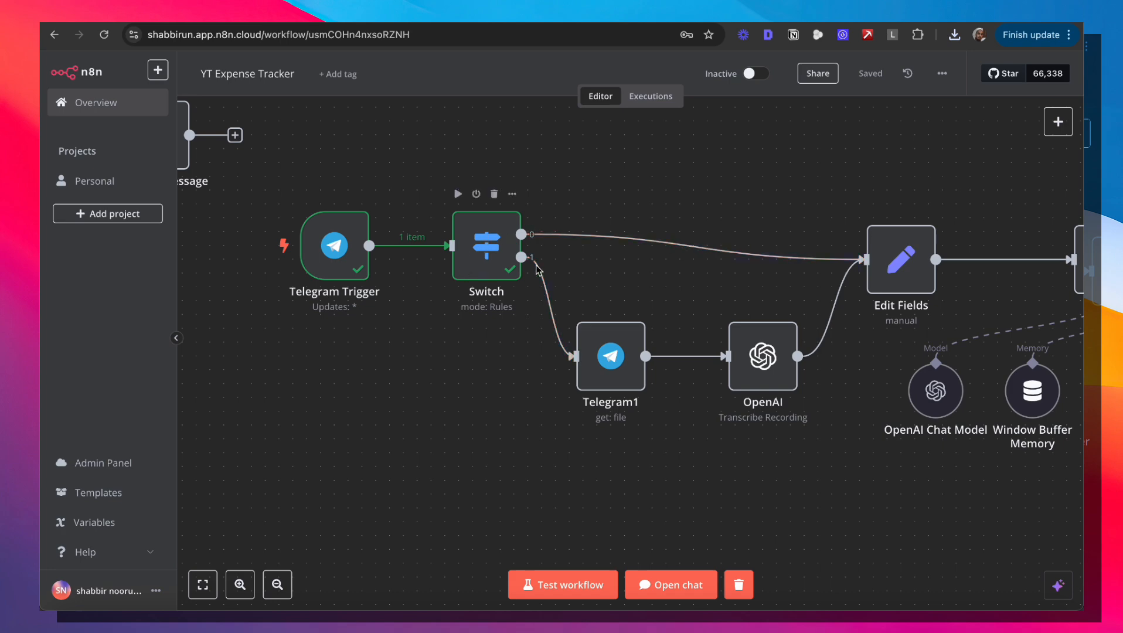
Add a third routing rule to the Switch node with {{ $json.message.photo }} from the Telegram Trigger data as its first value.
{"action": "left_click", "coordinate": [480, 247]}
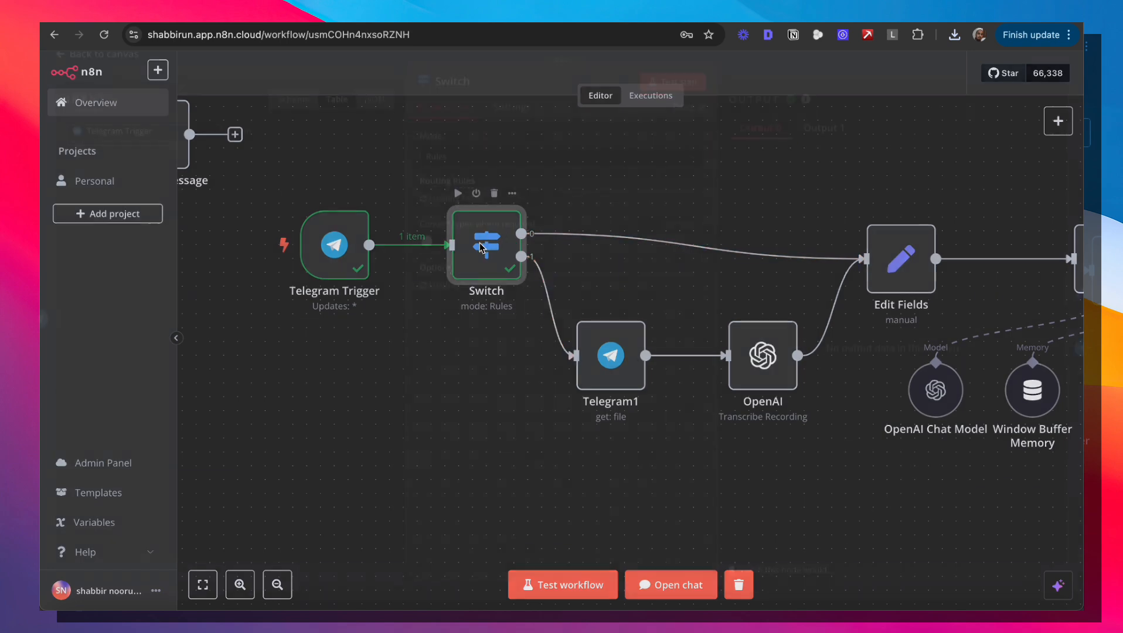
{"action": "double_click", "coordinate": [480, 247]}
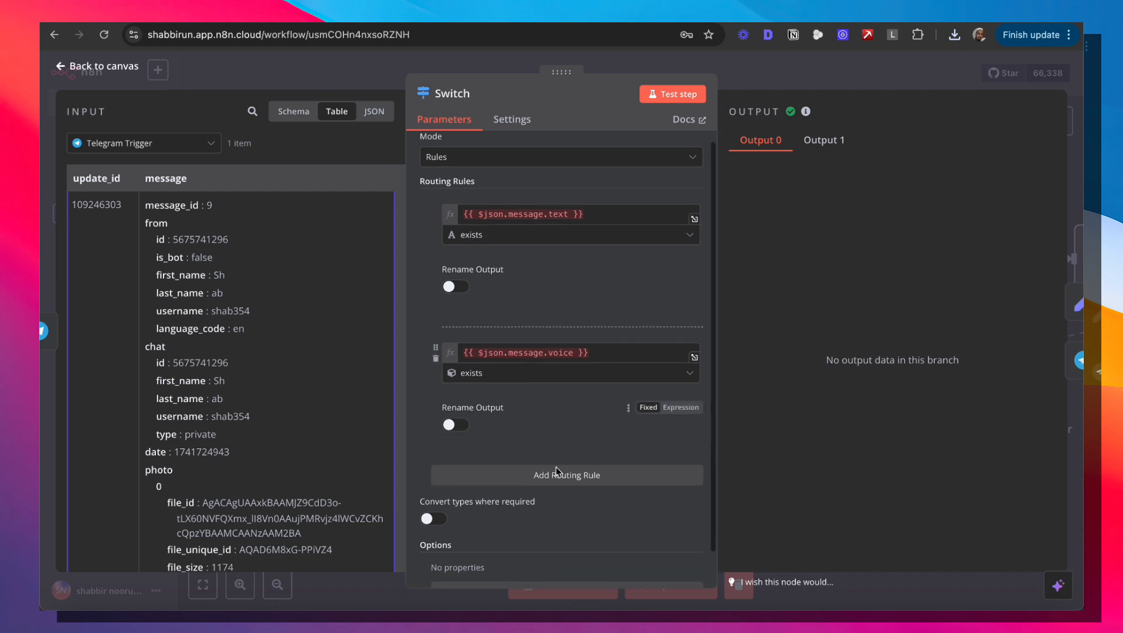
{"action": "left_click", "coordinate": [559, 484]}
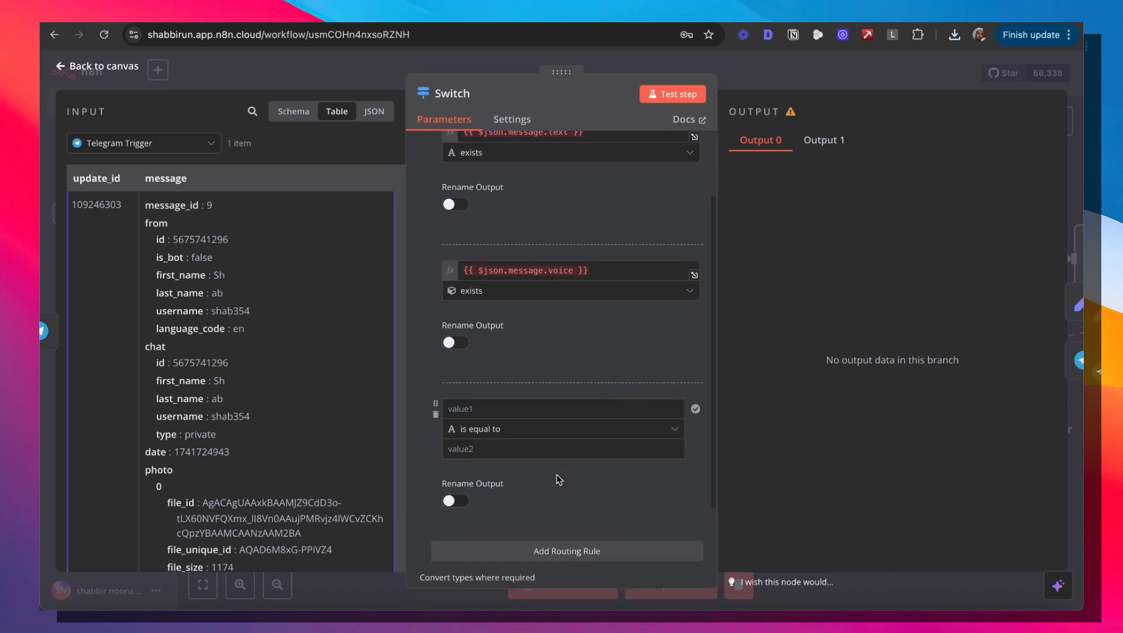
{"action": "left_click", "coordinate": [498, 412]}
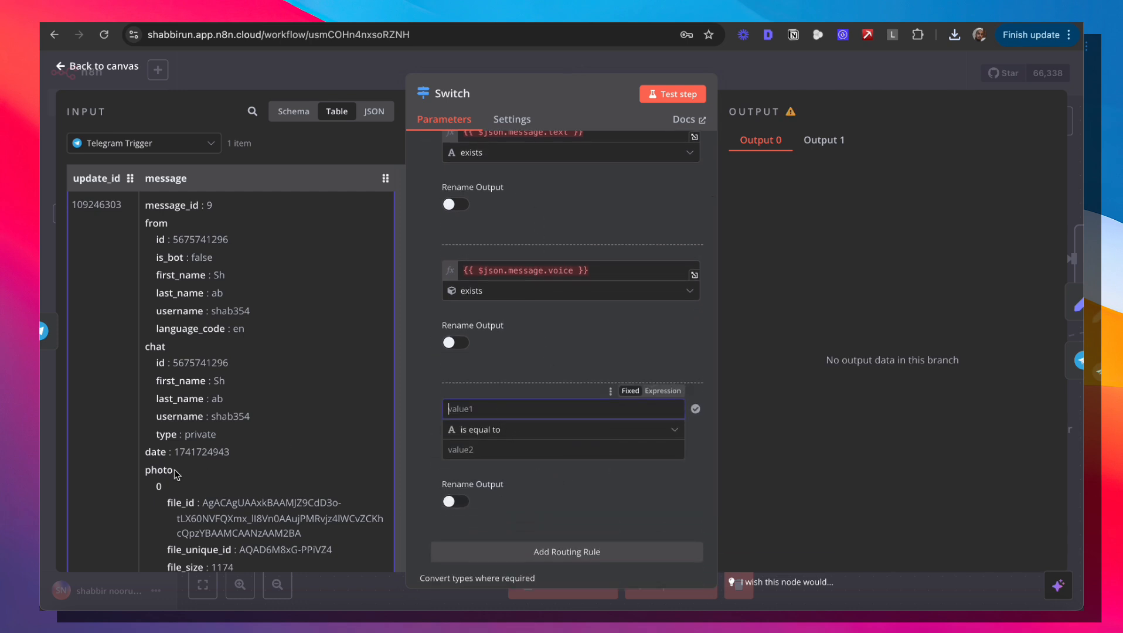
{"action": "left_click", "coordinate": [294, 111]}
{"action": "scroll", "coordinate": [163, 333], "scroll_direction": "down", "scroll_amount": 5}
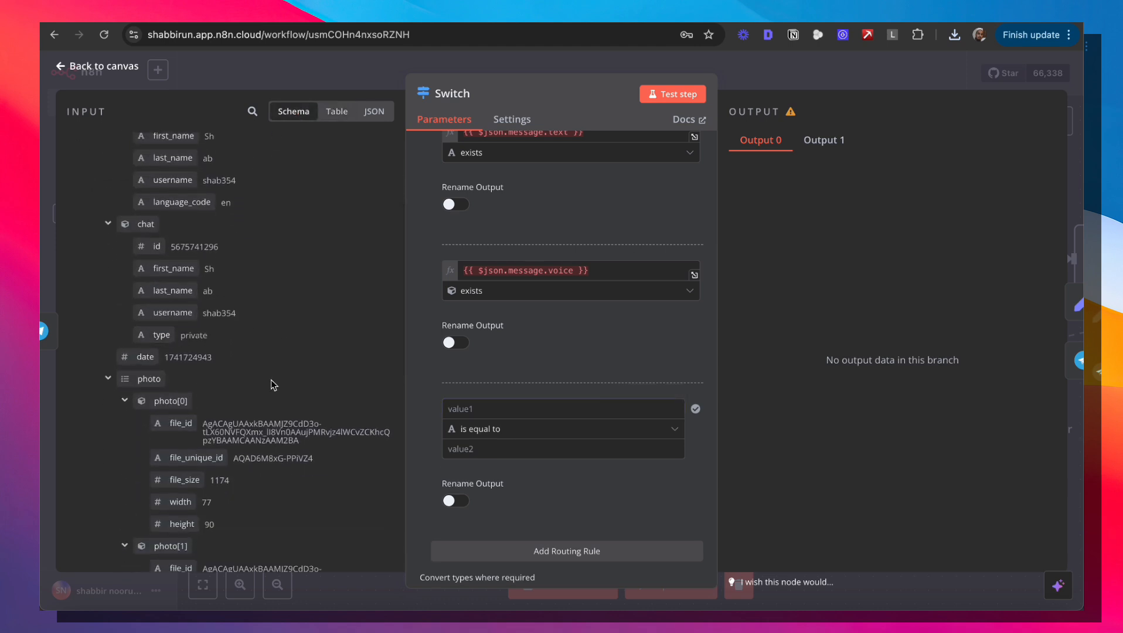
{"action": "scroll", "coordinate": [274, 385], "scroll_direction": "down", "scroll_amount": 1}
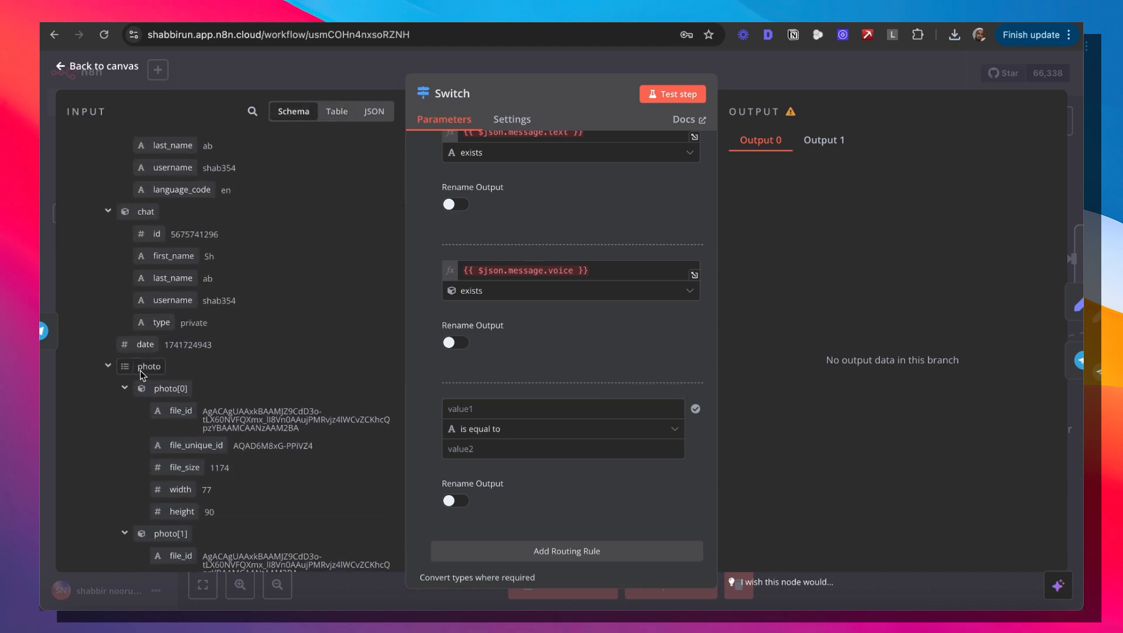
{"action": "left_click_drag", "start_coordinate": [139, 373], "coordinate": [524, 422]}
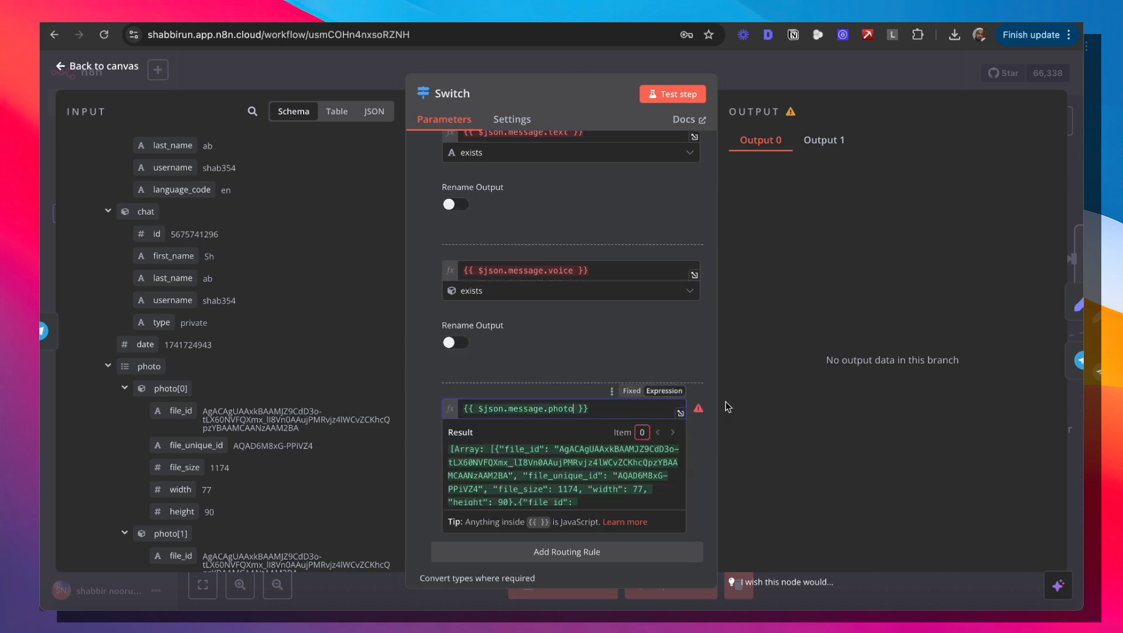
Set the photo rule's condition to the Array operator "exists" and return to the canvas.
{"action": "left_click", "coordinate": [695, 334]}
{"action": "left_click", "coordinate": [677, 432]}
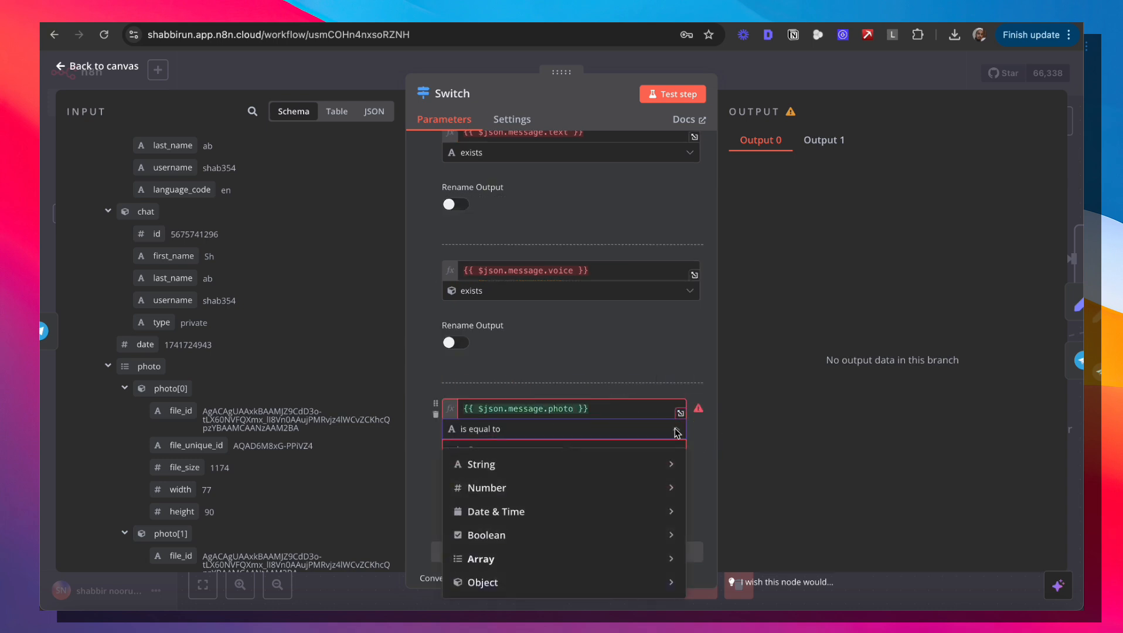
{"action": "mouse_move", "coordinate": [644, 560]}
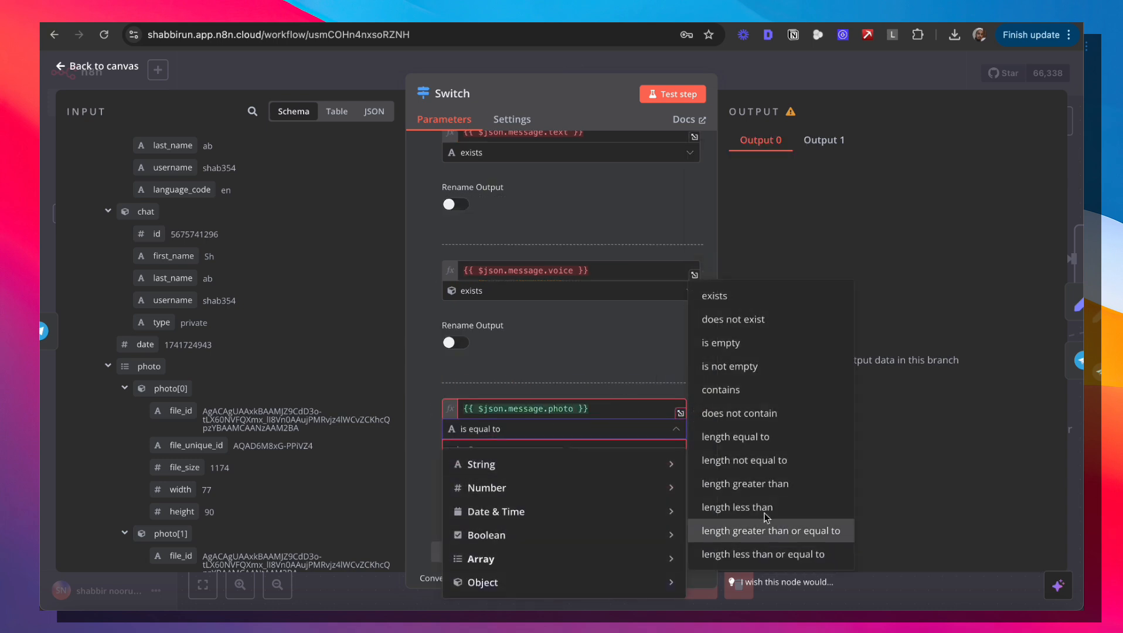
{"action": "left_click", "coordinate": [762, 297]}
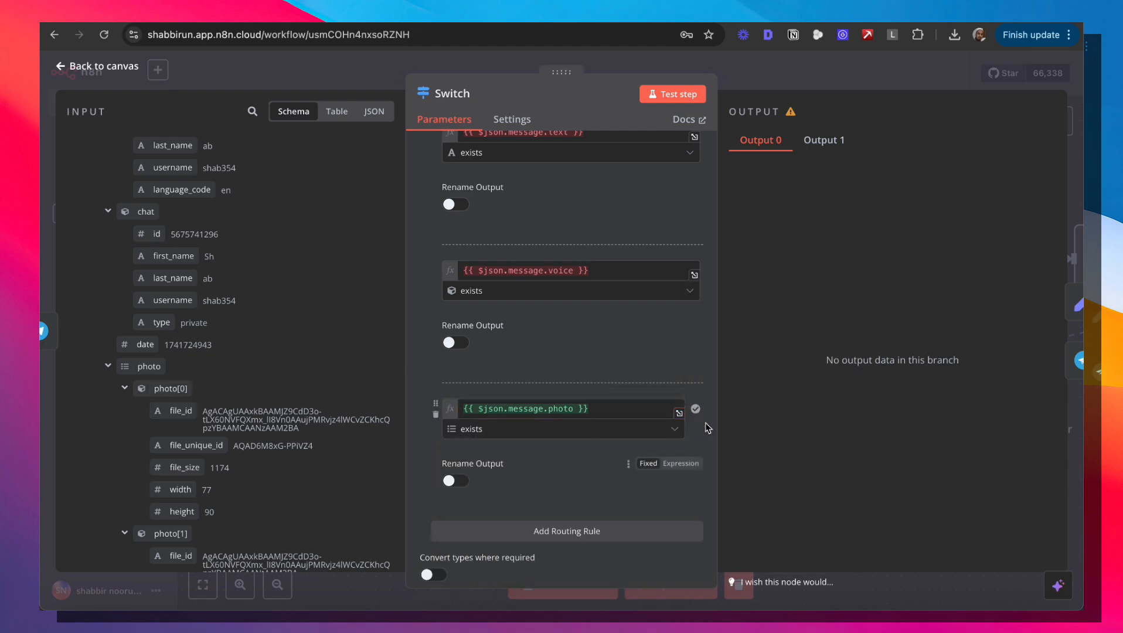
{"action": "left_click", "coordinate": [854, 78]}
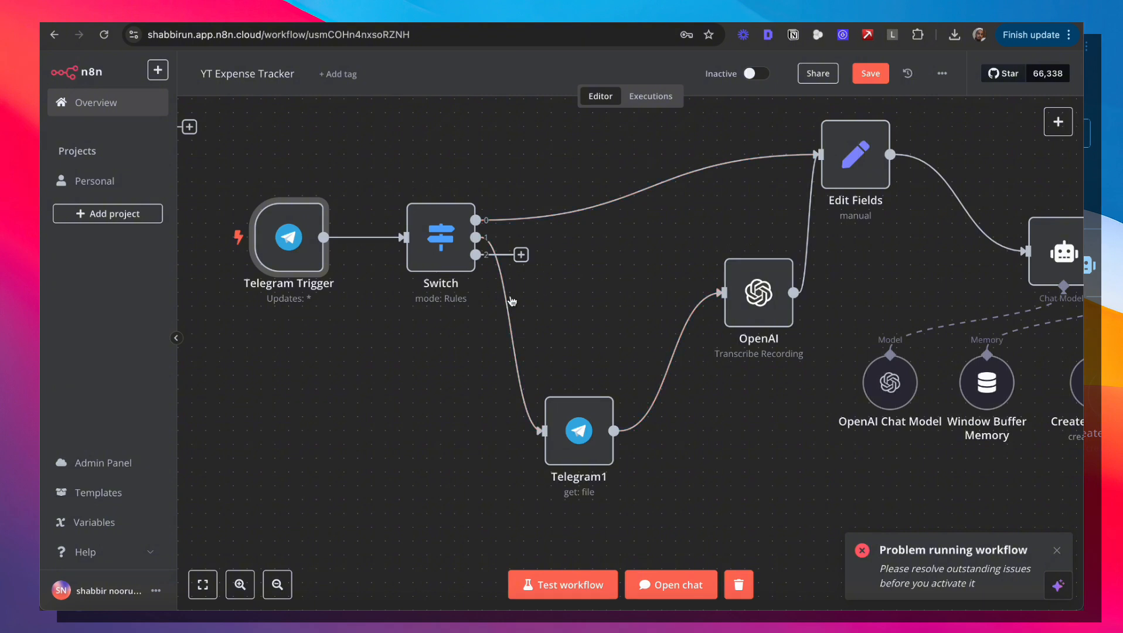
Test the Telegram Trigger by forwarding the receipt photo to YT_expense_tracker in Telegram, review the trigger's output in n8n, and return to the canvas.
{"action": "double_click", "coordinate": [300, 245]}
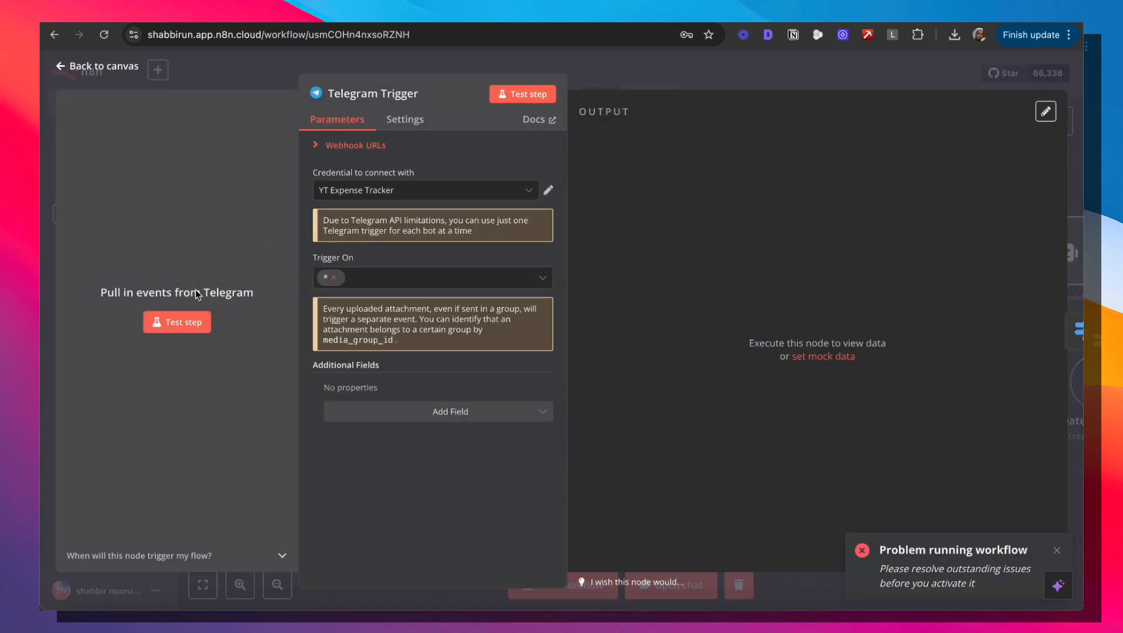
{"action": "left_click", "coordinate": [176, 324]}
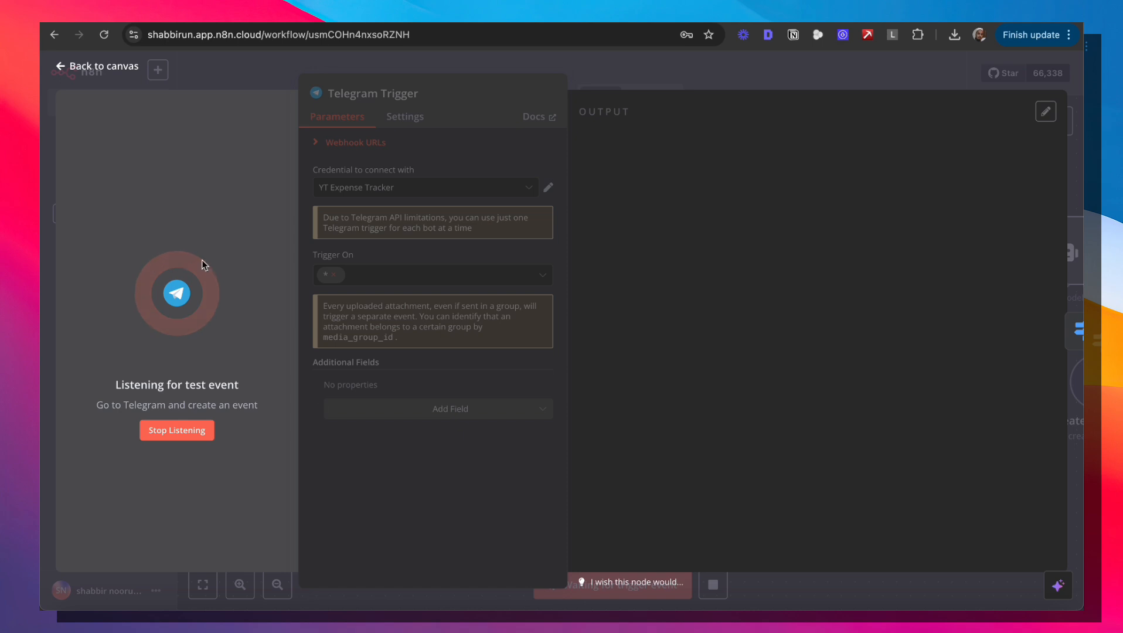
{"action": "left_click", "coordinate": [568, 580]}
{"action": "right_click", "coordinate": [707, 430]}
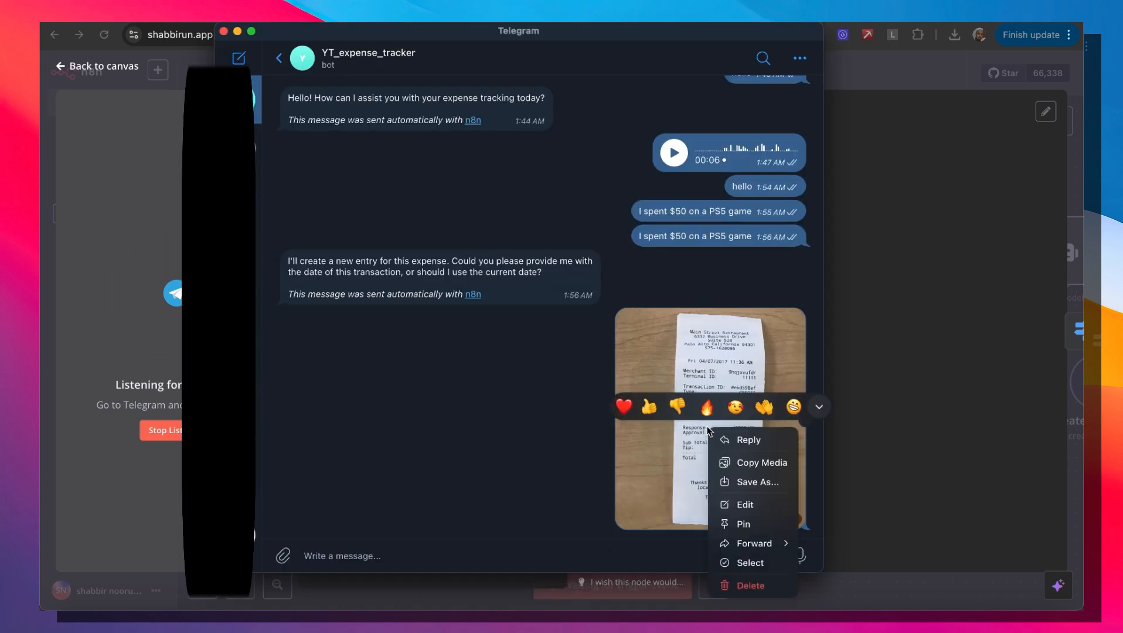
{"action": "mouse_move", "coordinate": [784, 543]}
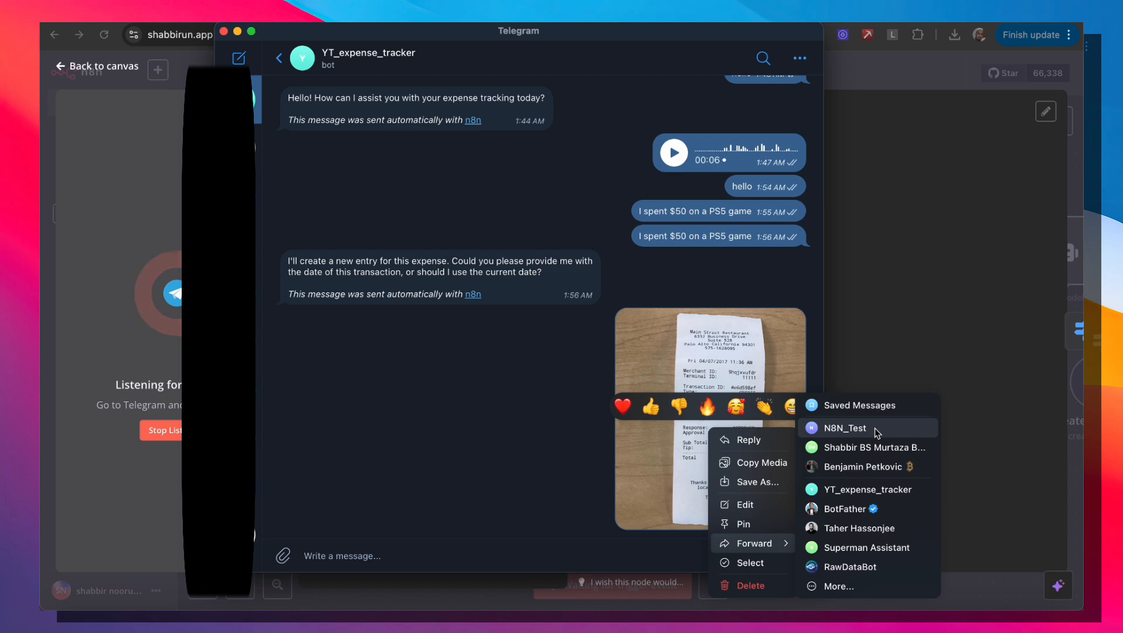
{"action": "left_click", "coordinate": [868, 494]}
{"action": "left_click", "coordinate": [801, 557]}
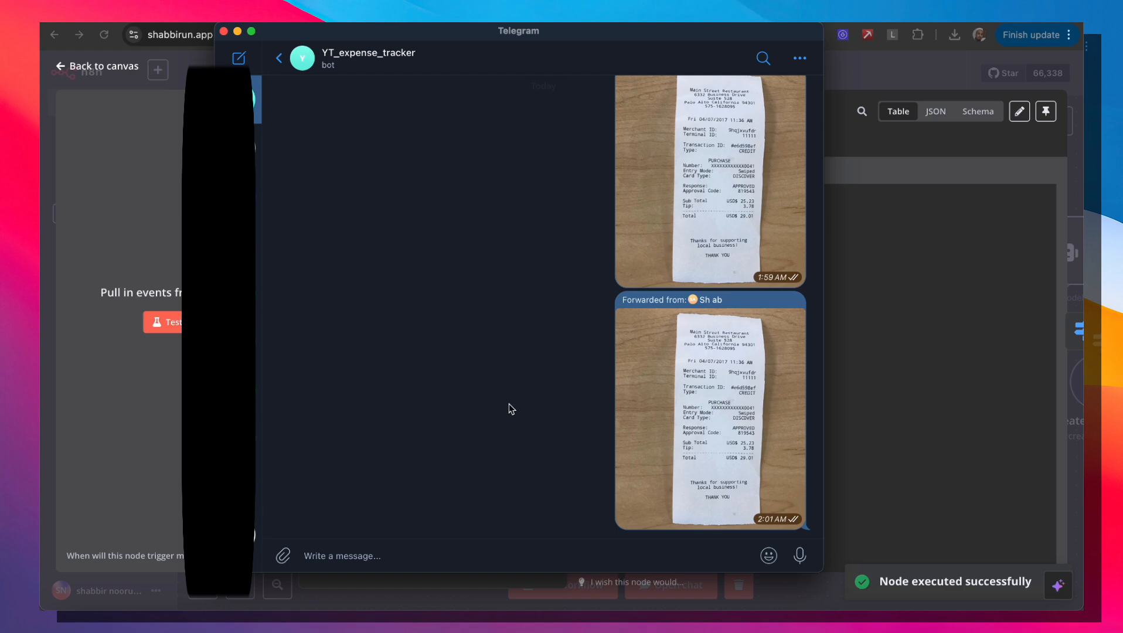
{"action": "scroll", "coordinate": [509, 405], "scroll_direction": "down", "scroll_amount": 2}
{"action": "left_click", "coordinate": [161, 442]}
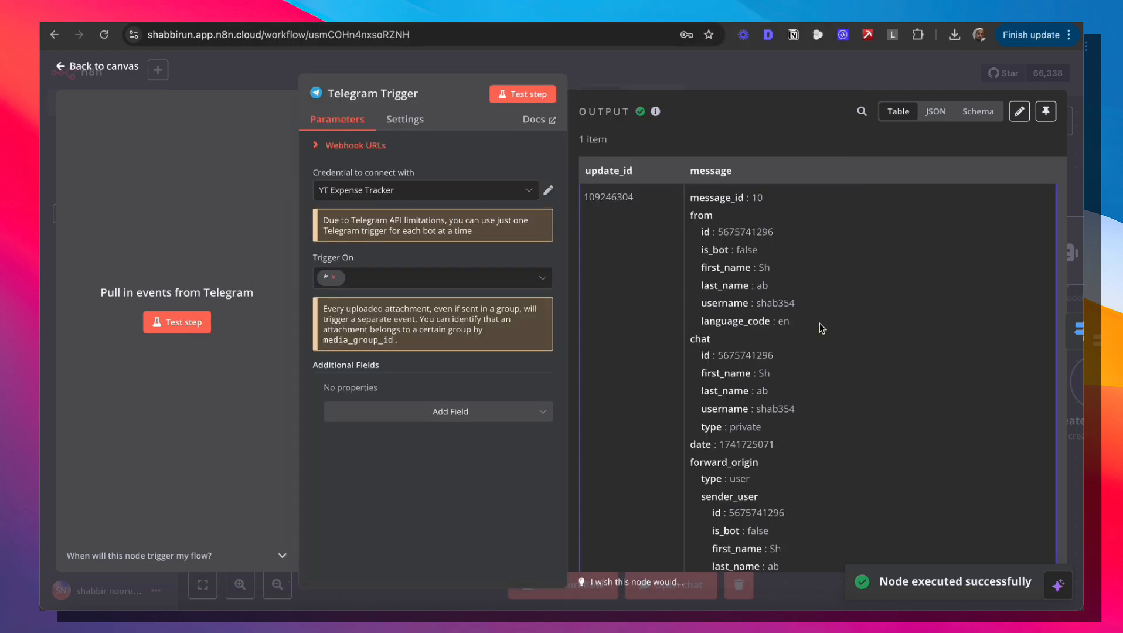
{"action": "scroll", "coordinate": [822, 329], "scroll_direction": "down", "scroll_amount": 15}
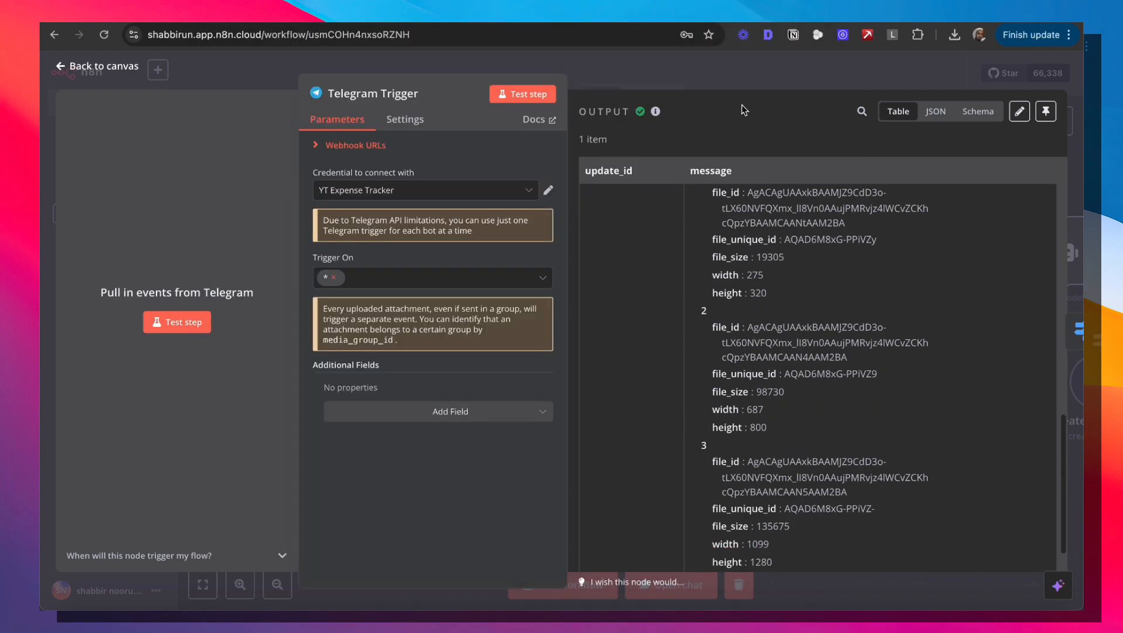
{"action": "left_click", "coordinate": [765, 67]}
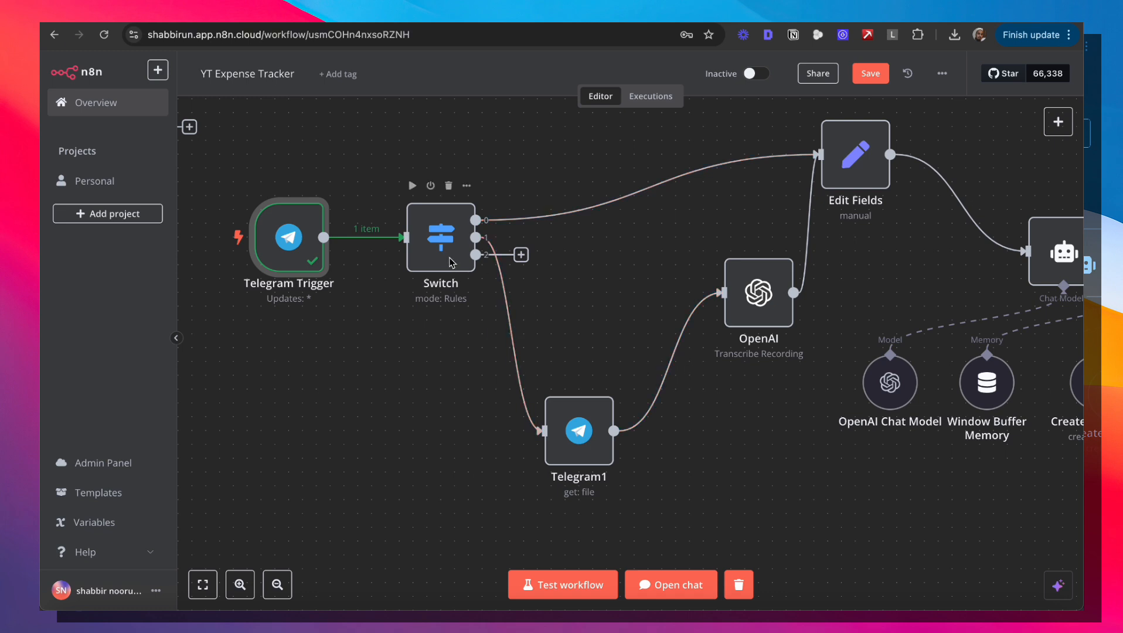
Add a Telegram node with the File resource and Get operation to the Switch's output 2.
{"action": "left_click", "coordinate": [521, 255]}
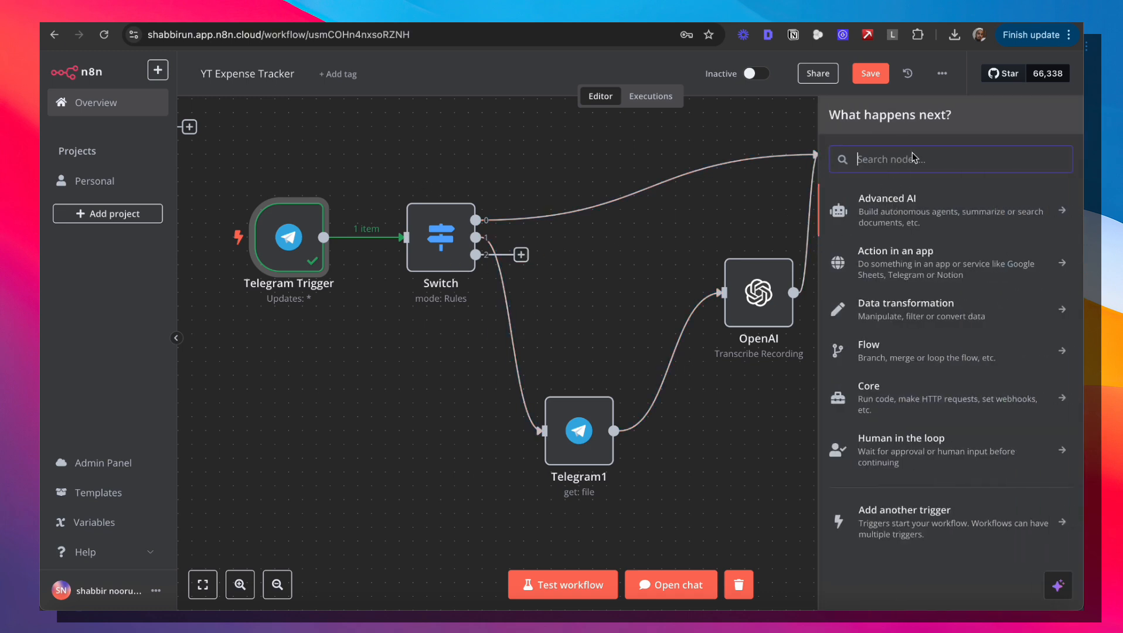
{"action": "type", "text": "telegr"}
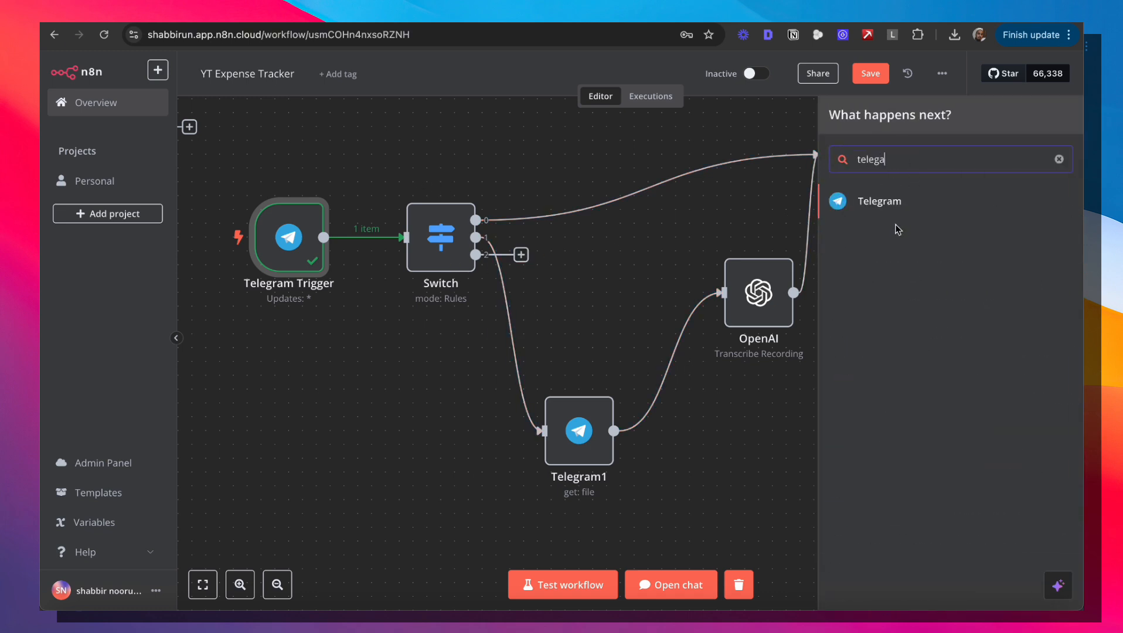
{"action": "left_click", "coordinate": [891, 199]}
{"action": "left_click", "coordinate": [866, 500]}
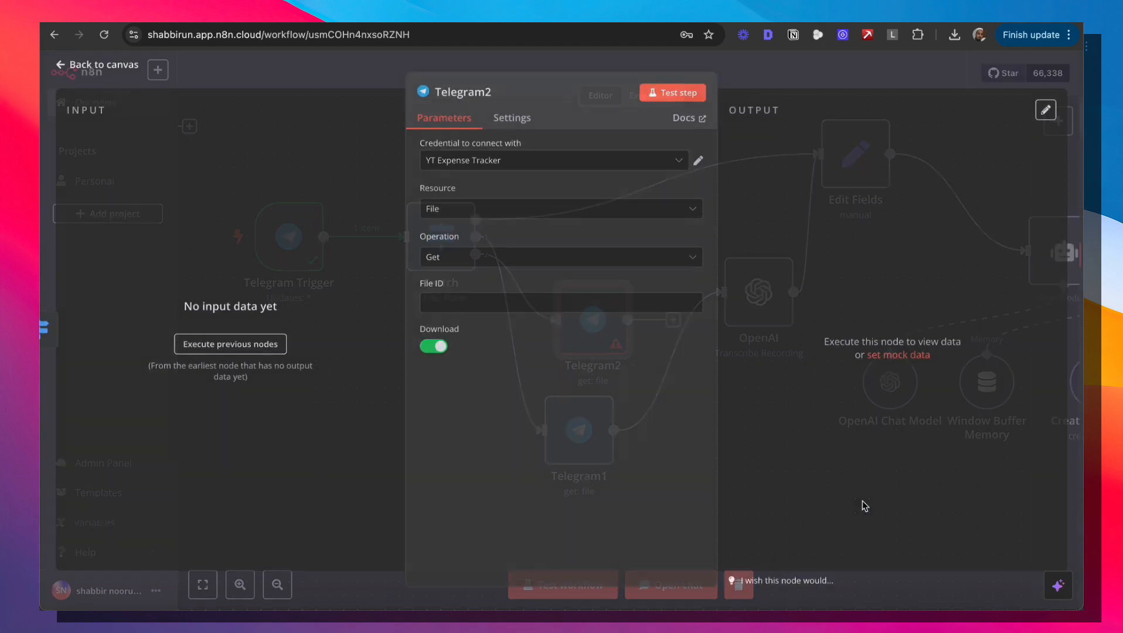
Load the previous nodes' data, set Telegram2's File ID to {{ $json.message.photo[3].file_id }}, test the node and return to the canvas.
{"action": "left_click", "coordinate": [246, 346]}
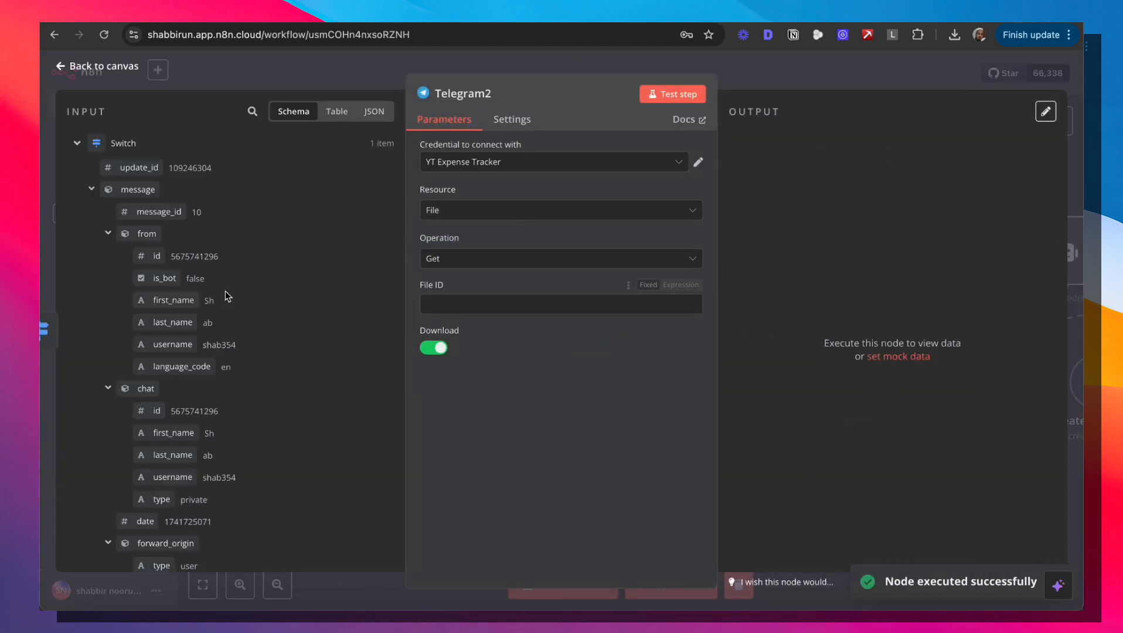
{"action": "scroll", "coordinate": [192, 272], "scroll_direction": "down", "scroll_amount": 10}
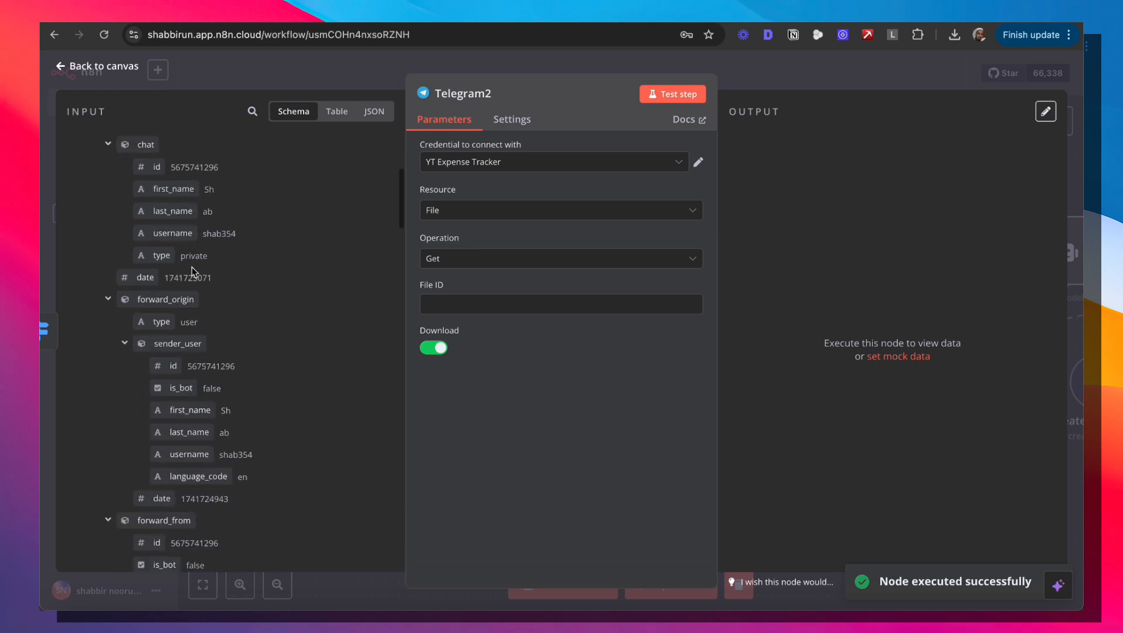
{"action": "scroll", "coordinate": [191, 268], "scroll_direction": "up", "scroll_amount": 10}
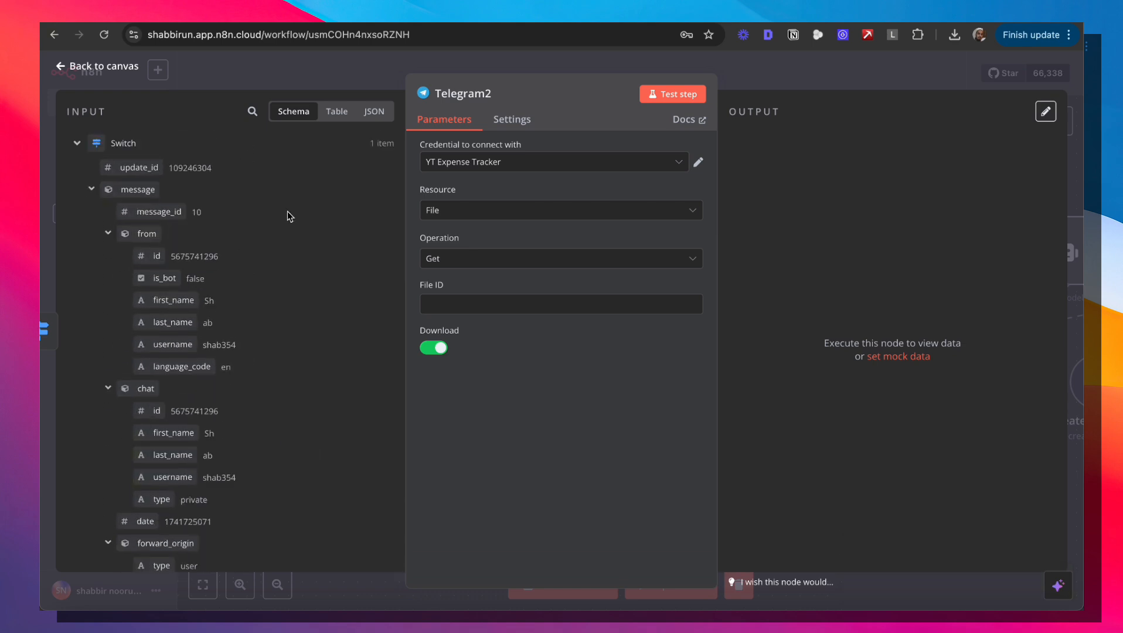
{"action": "scroll", "coordinate": [286, 211], "scroll_direction": "down", "scroll_amount": 10}
{"action": "scroll", "coordinate": [265, 347], "scroll_direction": "down", "scroll_amount": 5}
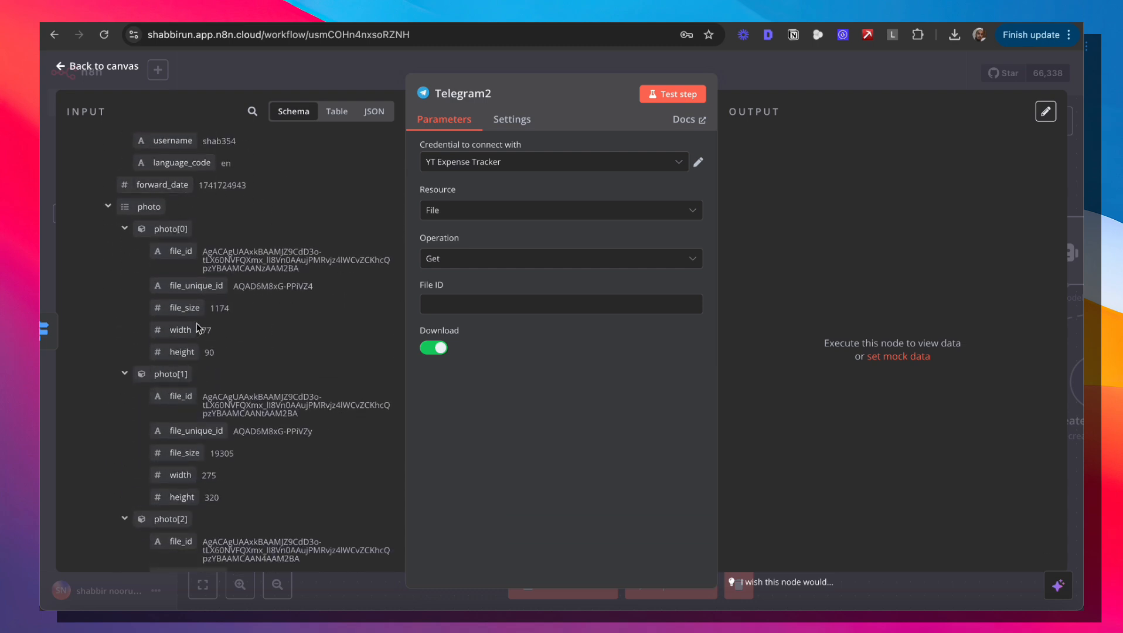
{"action": "scroll", "coordinate": [198, 328], "scroll_direction": "down", "scroll_amount": 6}
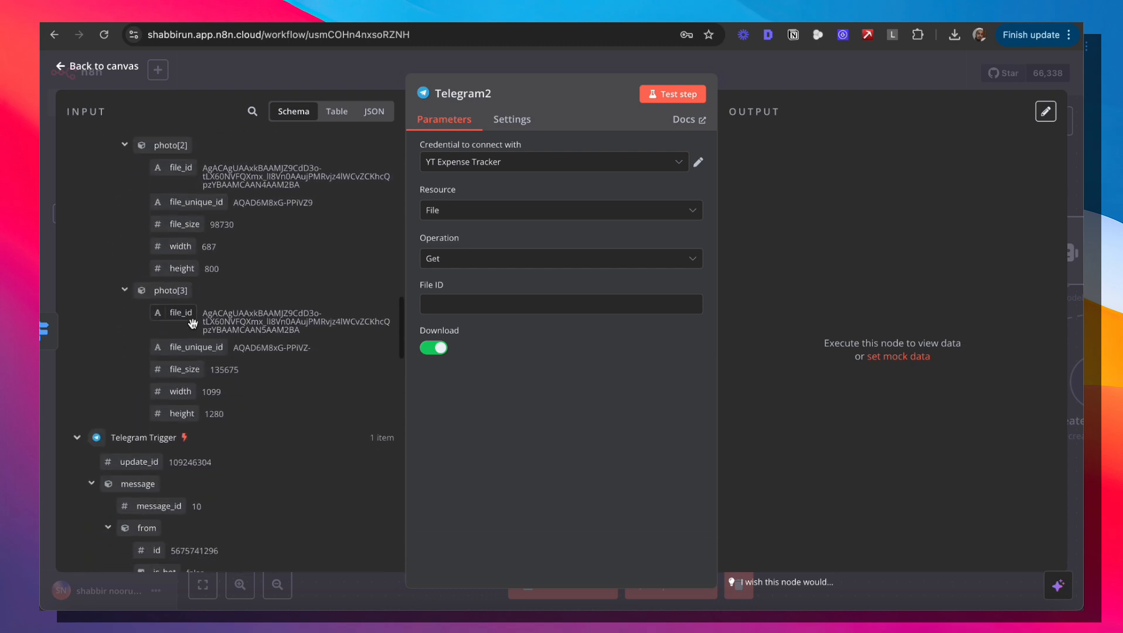
{"action": "scroll", "coordinate": [263, 384], "scroll_direction": "up", "scroll_amount": 2}
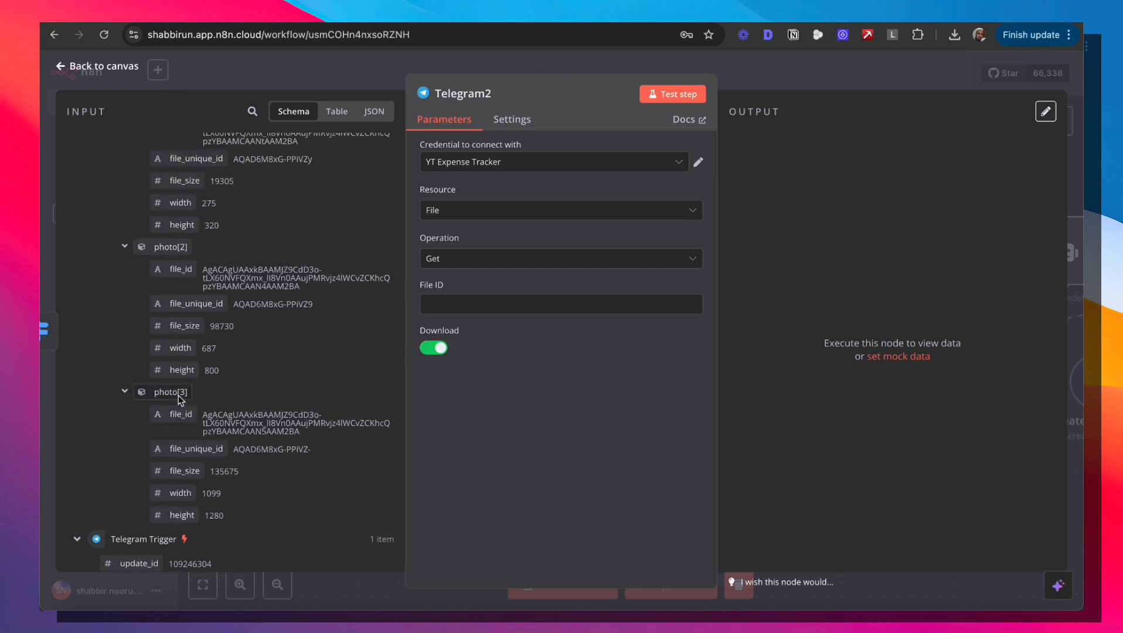
{"action": "left_click_drag", "start_coordinate": [170, 415], "coordinate": [440, 304]}
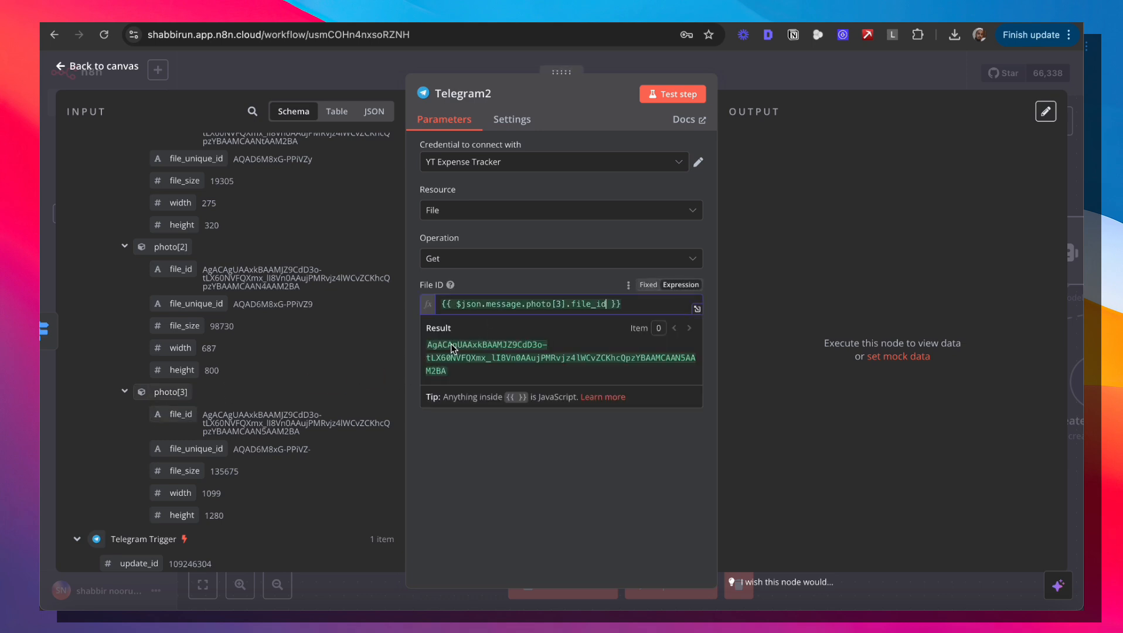
{"action": "left_click", "coordinate": [668, 95]}
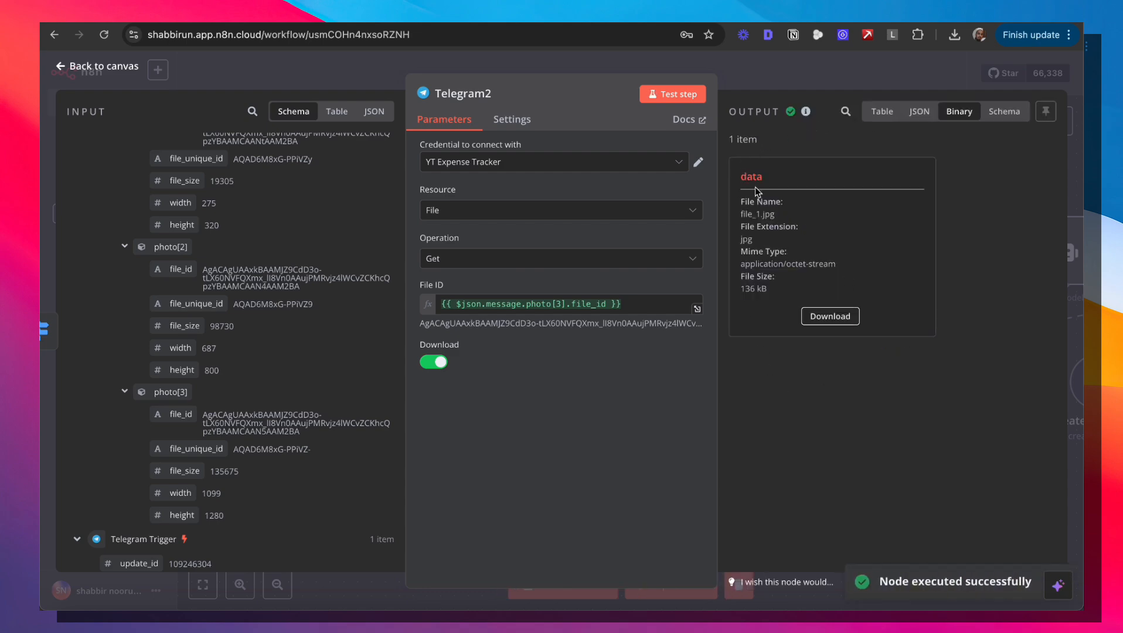
{"action": "left_click", "coordinate": [801, 67]}
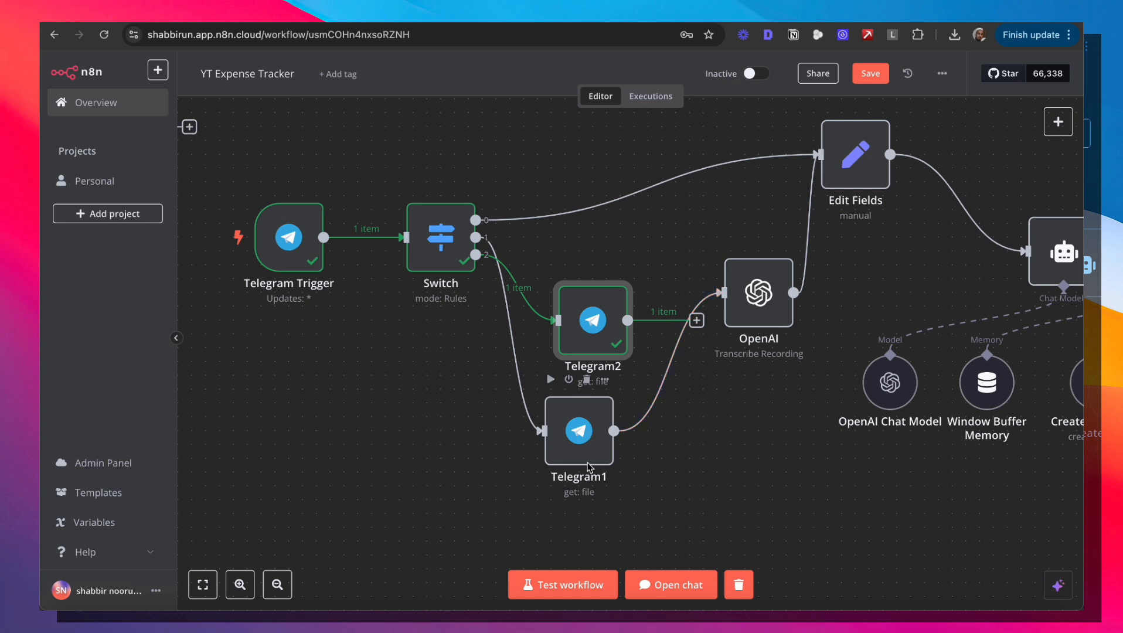
Rearrange the canvas with Telegram2 below the voice branch and Telegram1 lined up in front of the OpenAI transcription node.
{"action": "left_click_drag", "start_coordinate": [599, 325], "coordinate": [738, 491]}
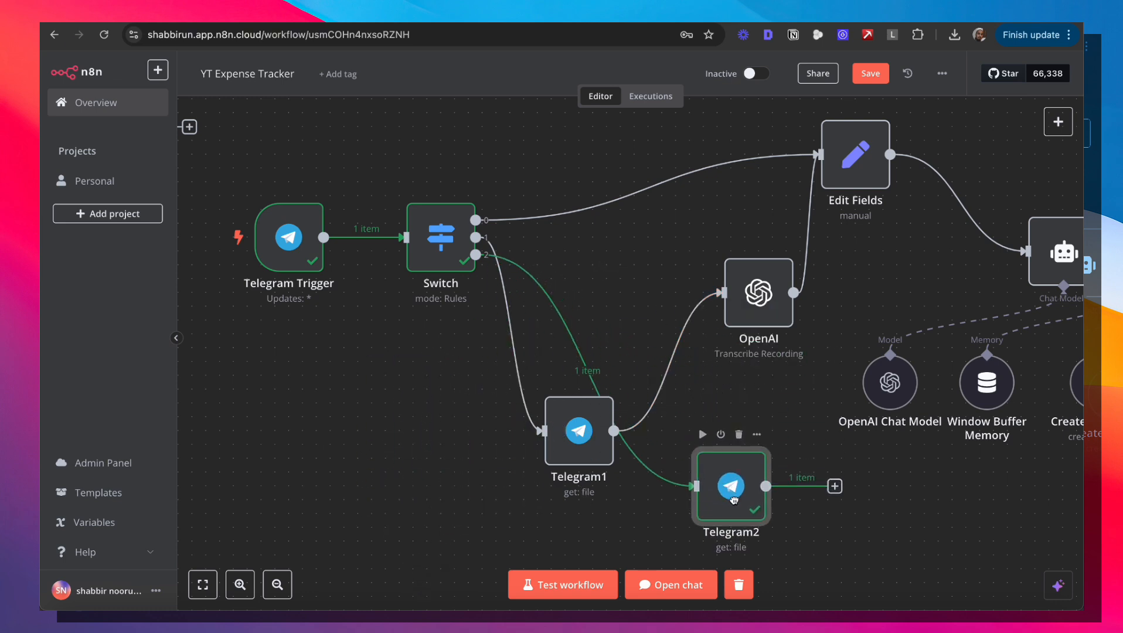
{"action": "left_click_drag", "start_coordinate": [582, 456], "coordinate": [640, 305]}
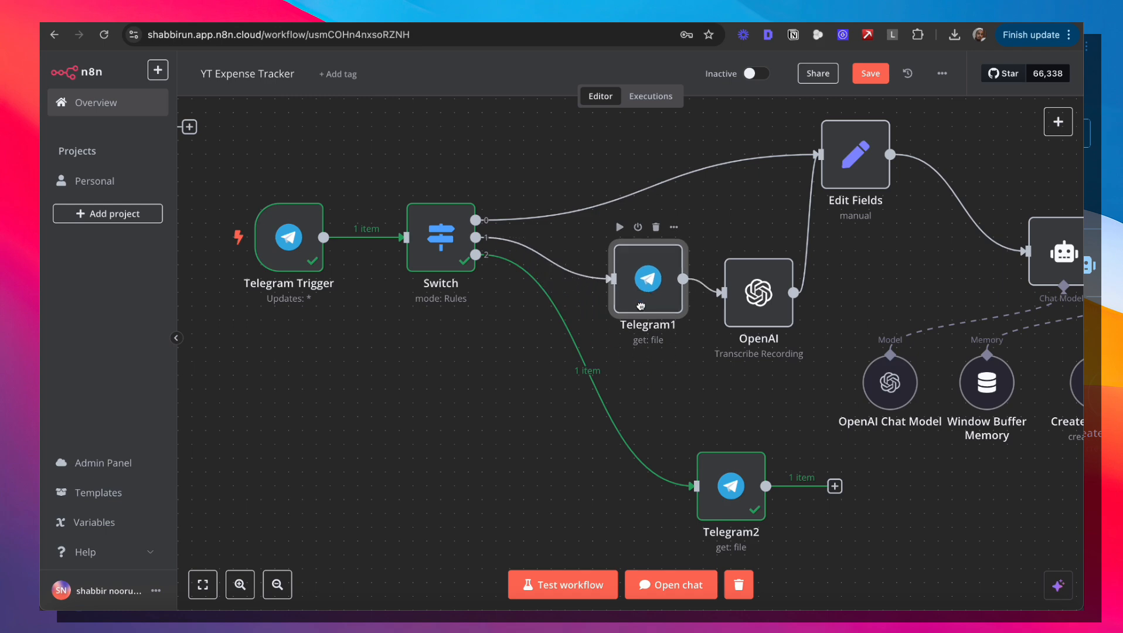
{"action": "mouse_move", "coordinate": [757, 311]}
{"action": "left_mouse_down"}
{"action": "mouse_move", "coordinate": [755, 282]}
{"action": "mouse_move", "coordinate": [767, 296]}
{"action": "left_mouse_up"}
{"action": "left_click_drag", "start_coordinate": [694, 404], "coordinate": [491, 384]}
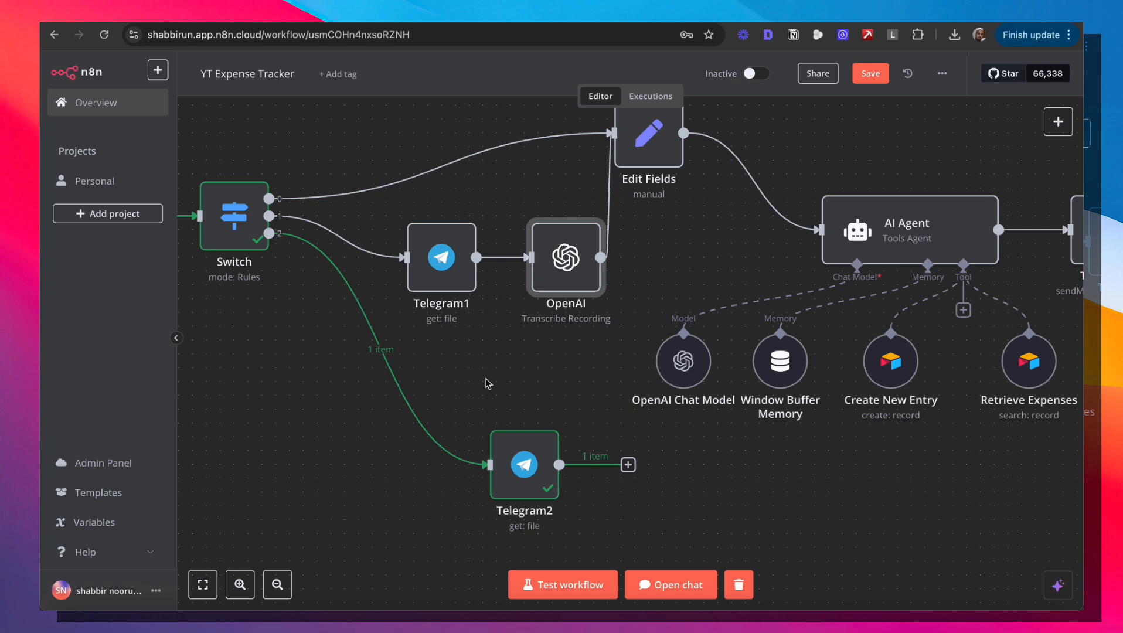
Switch to the ocr.space website and review the free plan's request and file limits on the Free OCR API page.
{"action": "left_click", "coordinate": [672, 15]}
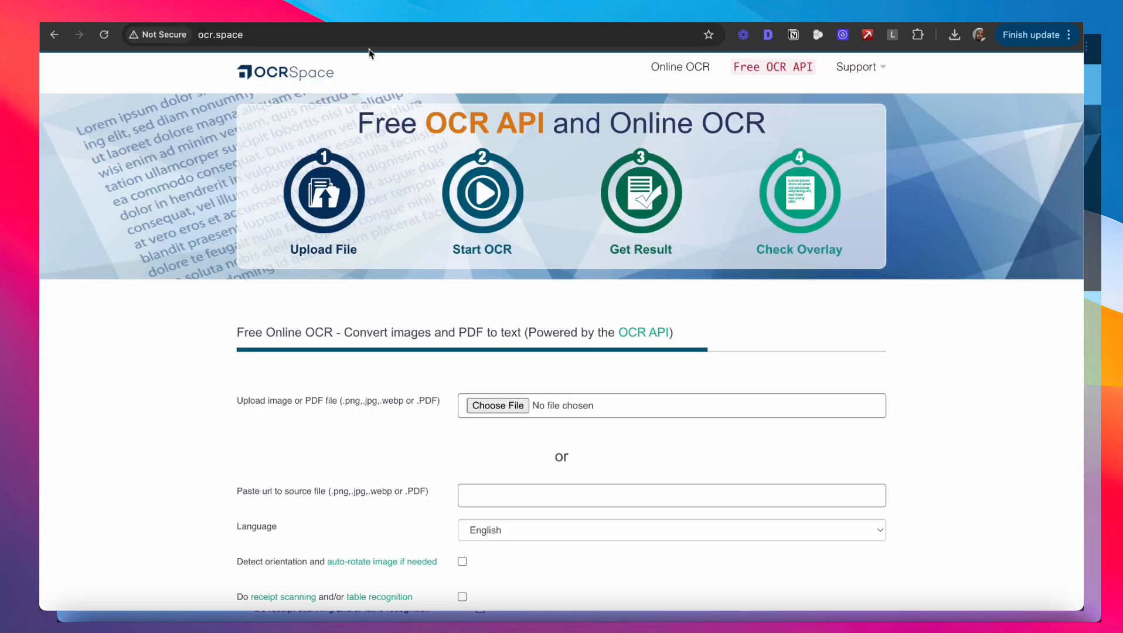
{"action": "left_click", "coordinate": [788, 70]}
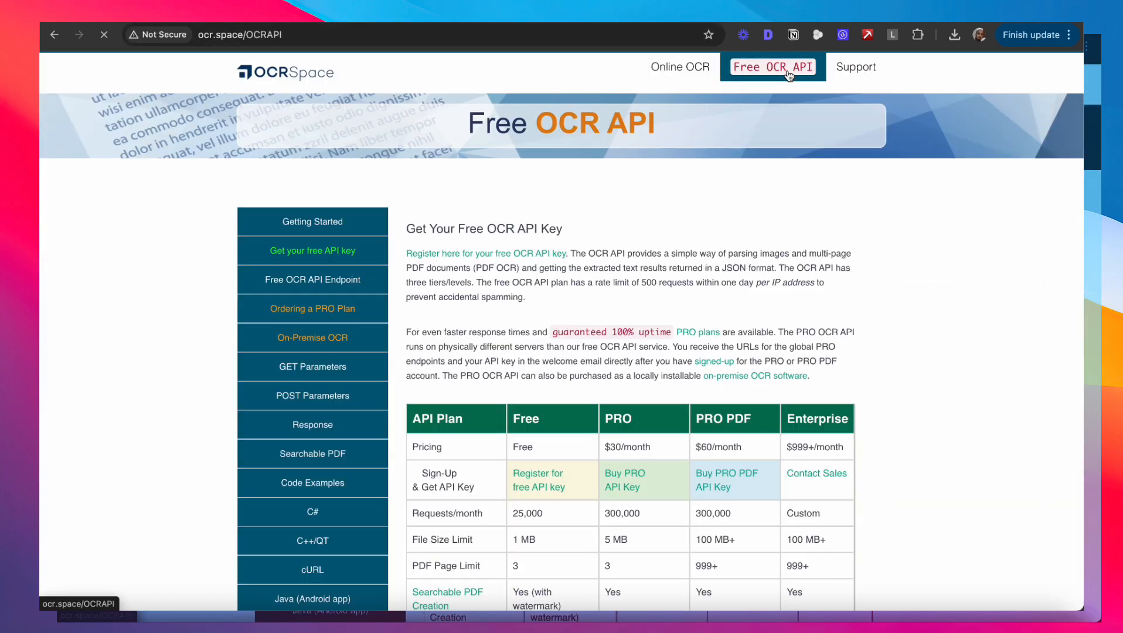
{"action": "scroll", "coordinate": [511, 294], "scroll_direction": "down", "scroll_amount": 3}
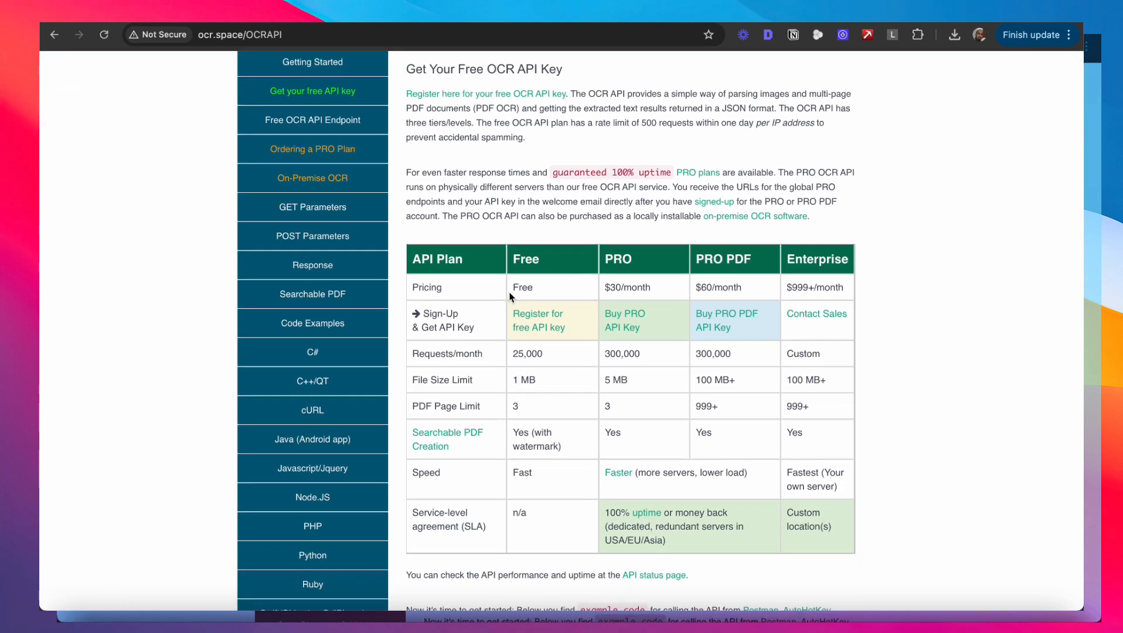
{"action": "left_click_drag", "start_coordinate": [551, 358], "coordinate": [520, 354]}
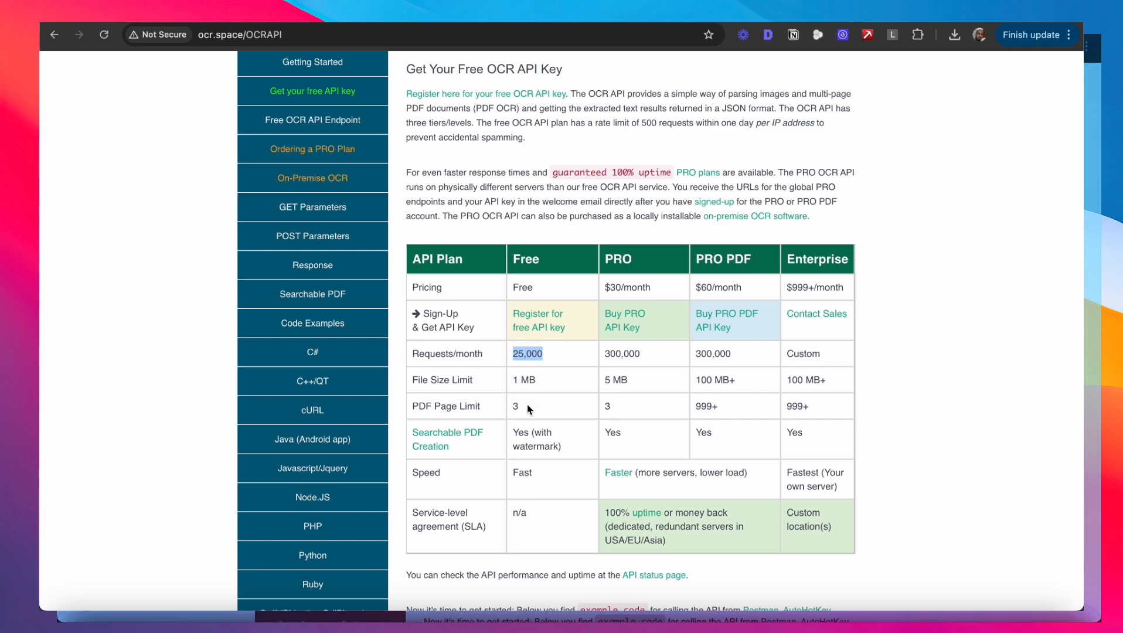
{"action": "scroll", "coordinate": [529, 409], "scroll_direction": "down", "scroll_amount": 2}
{"action": "scroll", "coordinate": [529, 409], "scroll_direction": "up", "scroll_amount": 5}
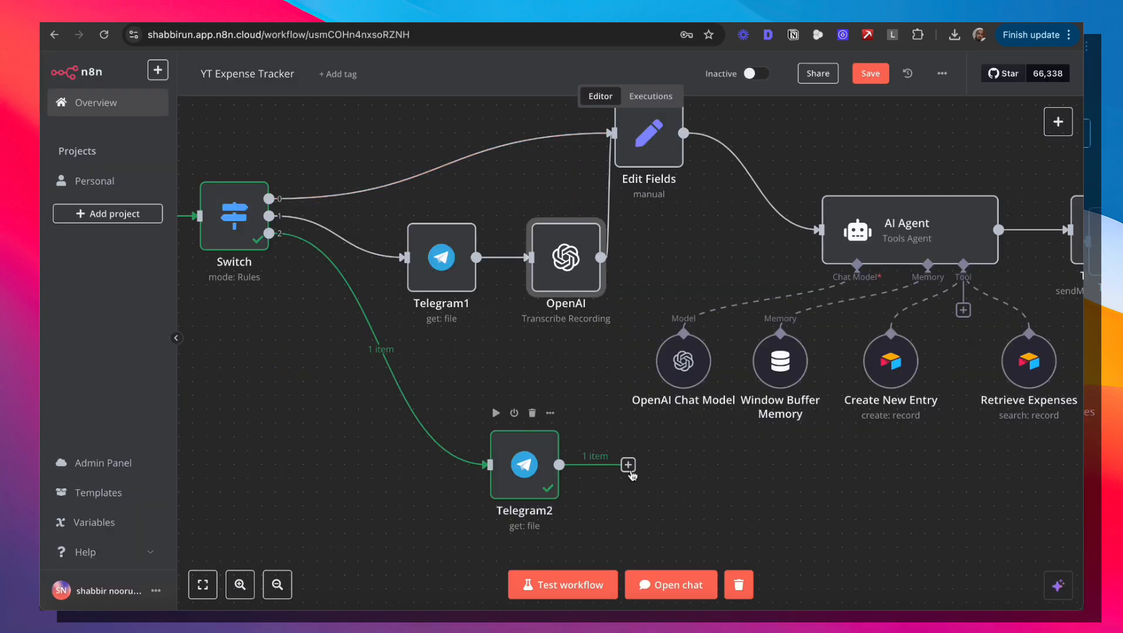
{"action": "left_click", "coordinate": [628, 465]}
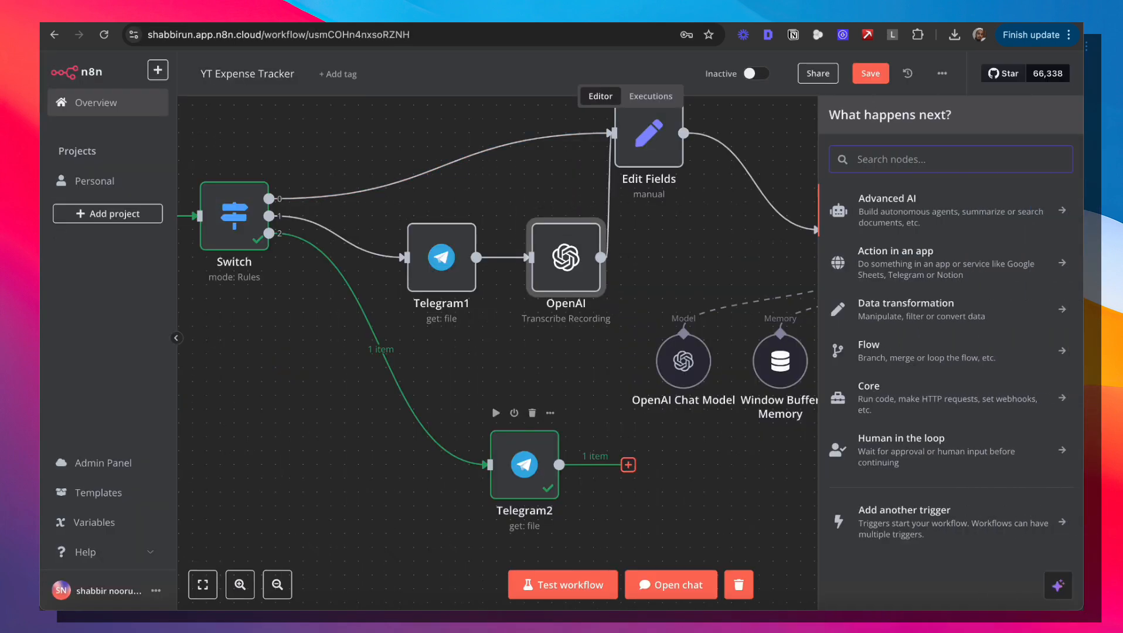
{"action": "type", "text": "http"}
{"action": "left_click", "coordinate": [897, 204]}
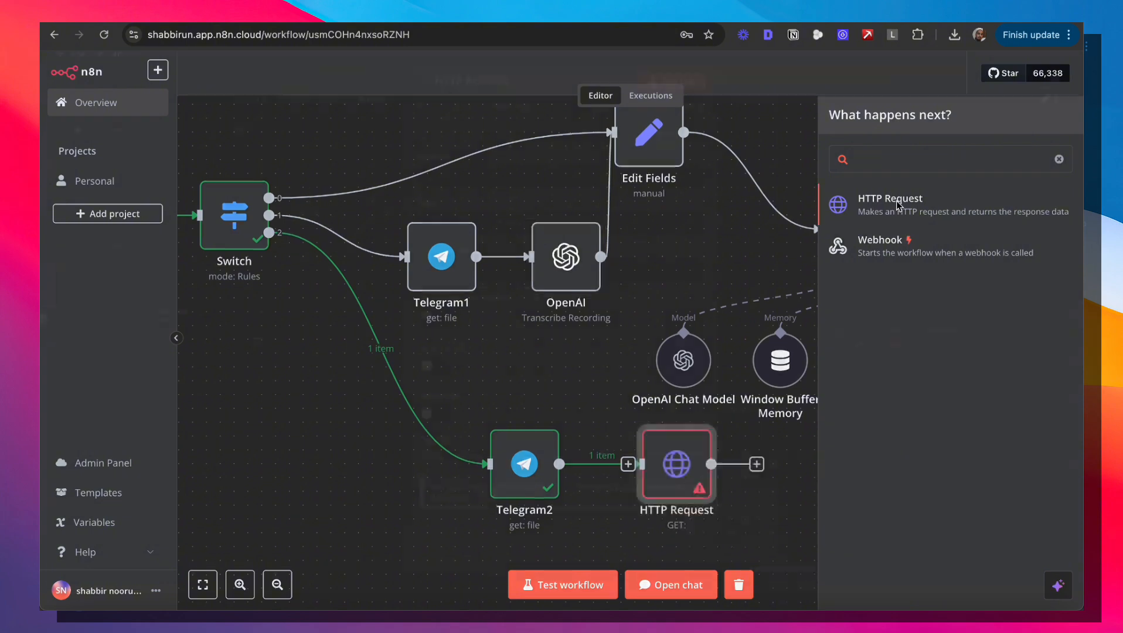
{"action": "left_click", "coordinate": [554, 190]}
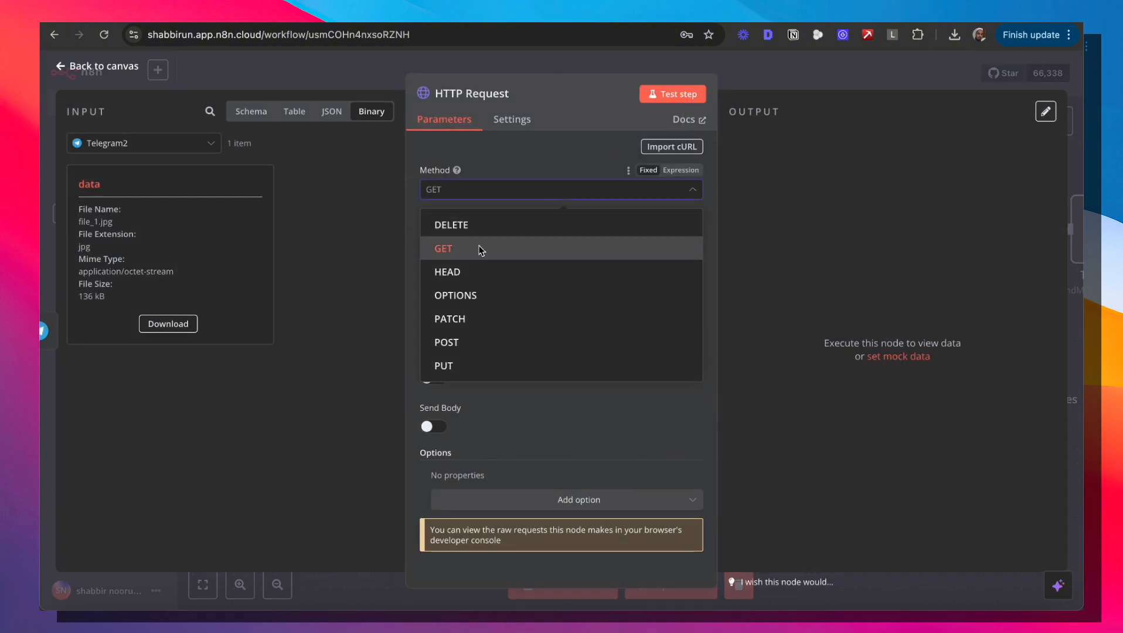
{"action": "left_click", "coordinate": [446, 342]}
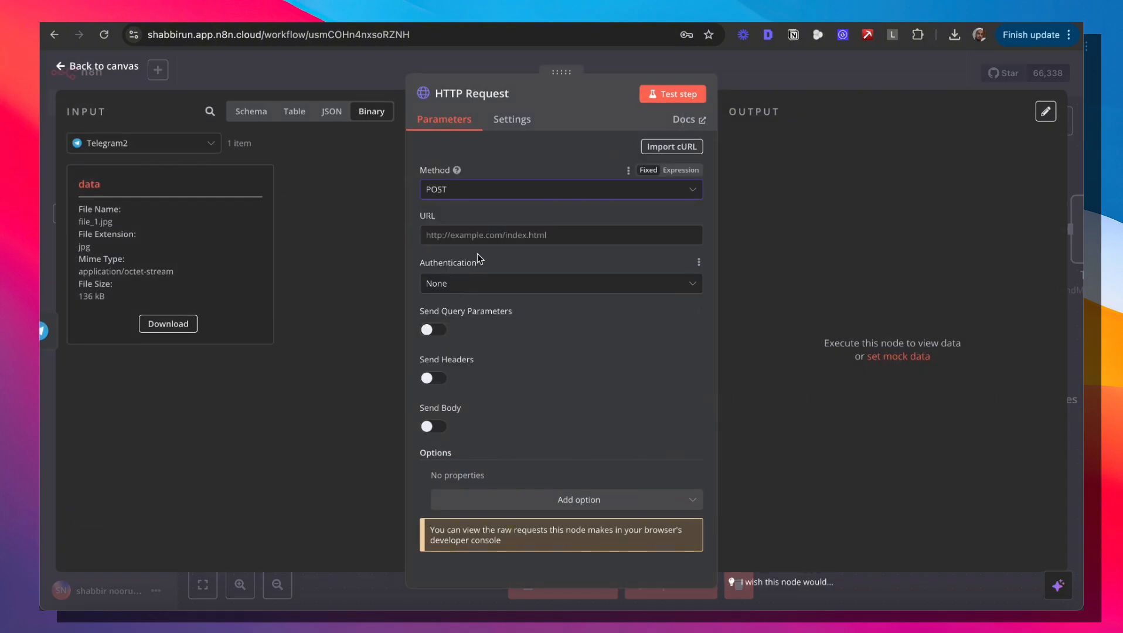
{"action": "left_click", "coordinate": [463, 236]}
{"action": "type", "text": "https://api.ocr.space/parse/image"}
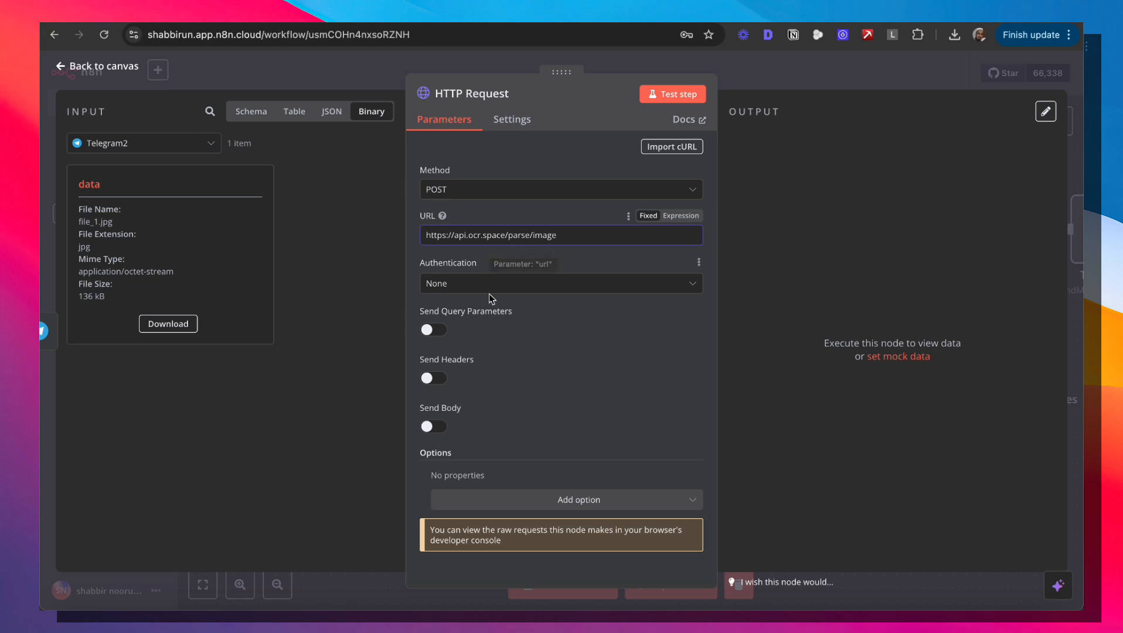
Enable sending headers in the HTTP Request and add a header named apikey with the OCR API key as its value.
{"action": "left_click", "coordinate": [440, 379]}
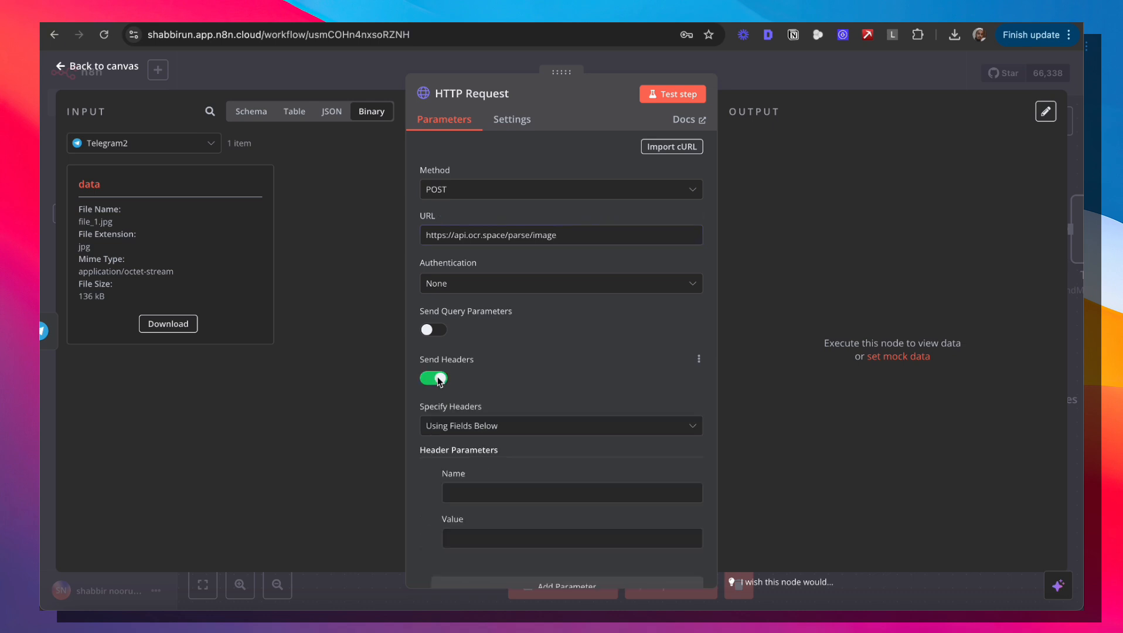
{"action": "scroll", "coordinate": [529, 362], "scroll_direction": "down", "scroll_amount": 2}
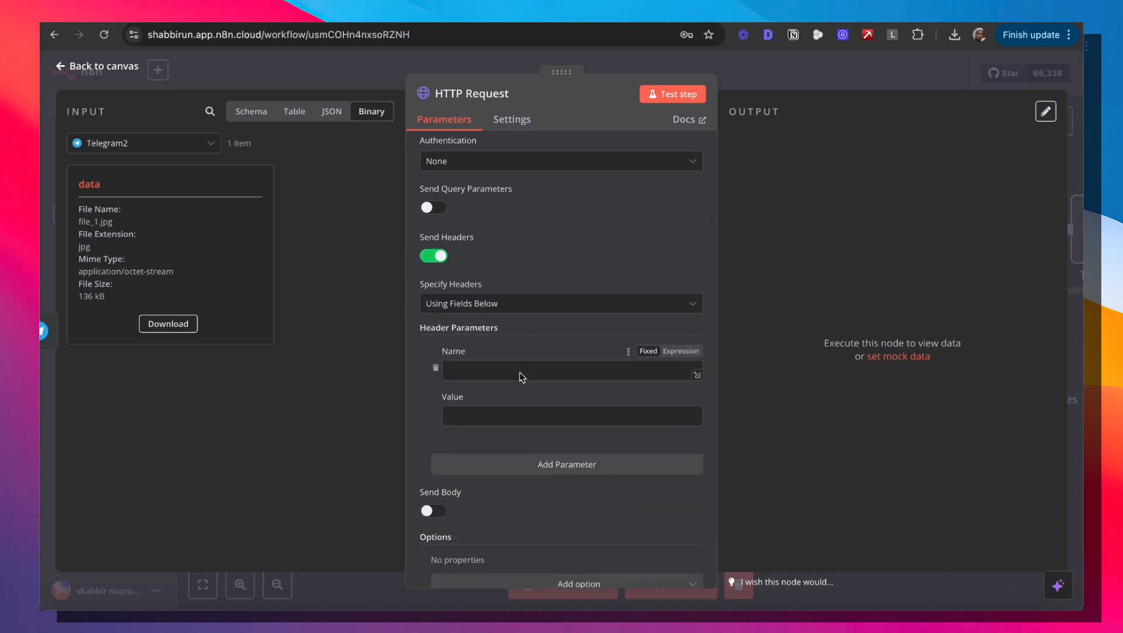
{"action": "left_click", "coordinate": [522, 376]}
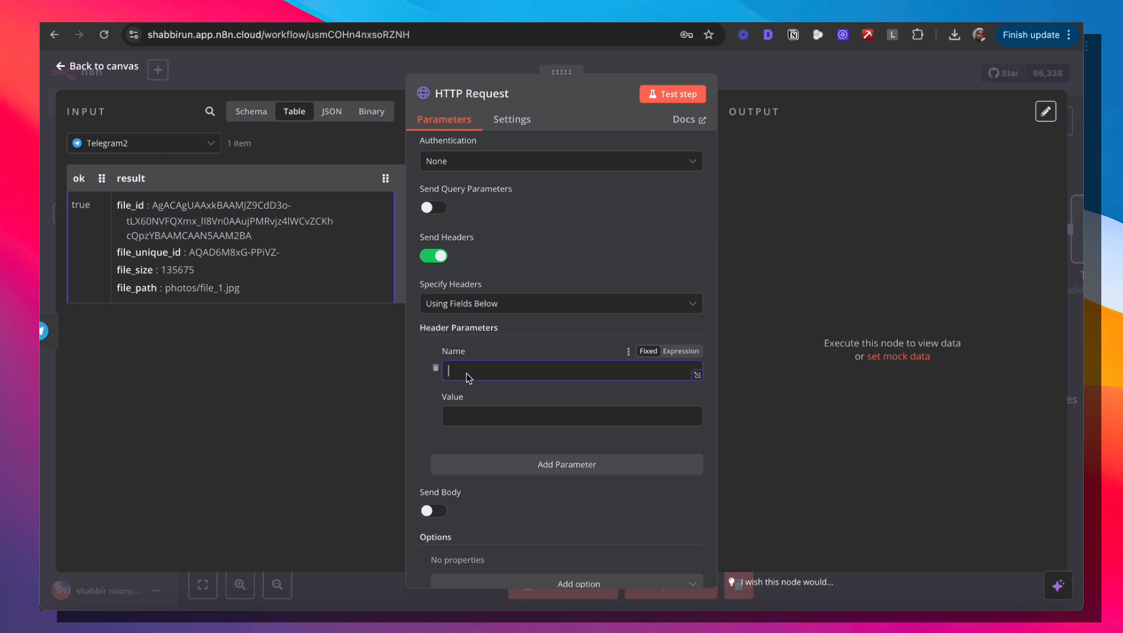
{"action": "left_click", "coordinate": [470, 416]}
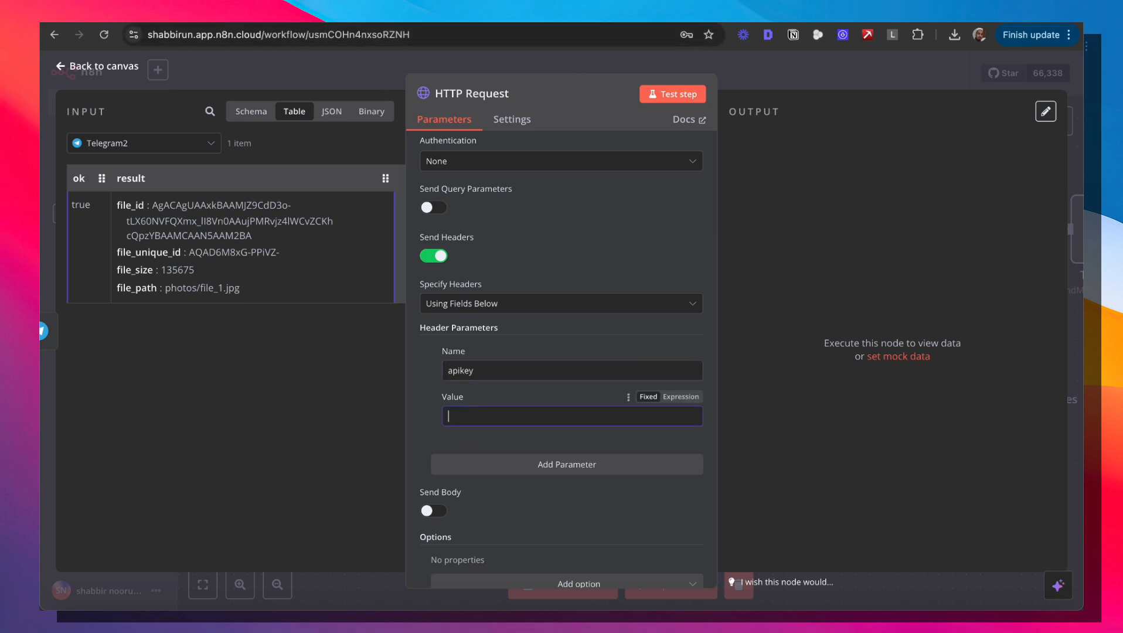
{"action": "key", "text": "ctrl+v"}
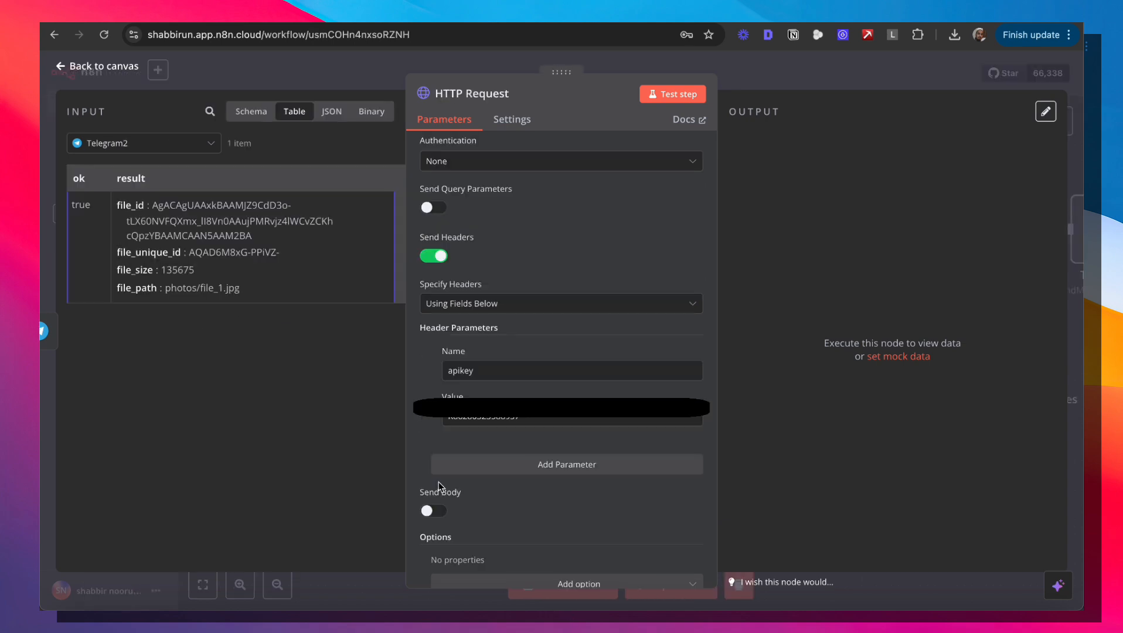
Enable sending a body in the HTTP Request and set its content type to Form-Data.
{"action": "scroll", "coordinate": [440, 487], "scroll_direction": "down", "scroll_amount": 2}
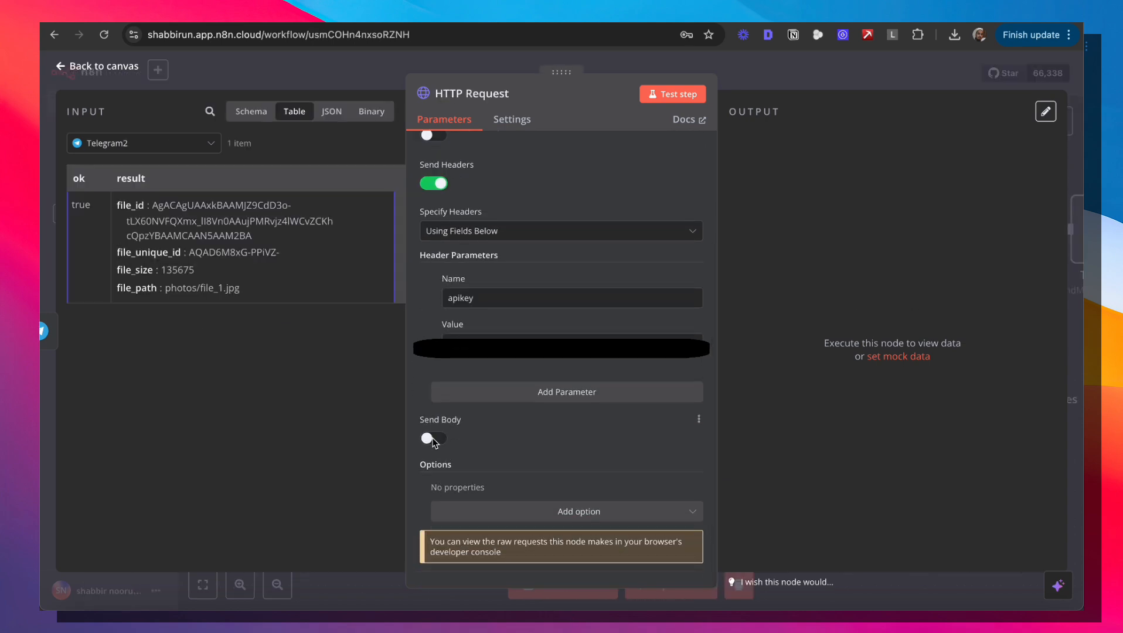
{"action": "left_click", "coordinate": [432, 438]}
{"action": "scroll", "coordinate": [436, 434], "scroll_direction": "down", "scroll_amount": 2}
{"action": "left_click", "coordinate": [451, 418]}
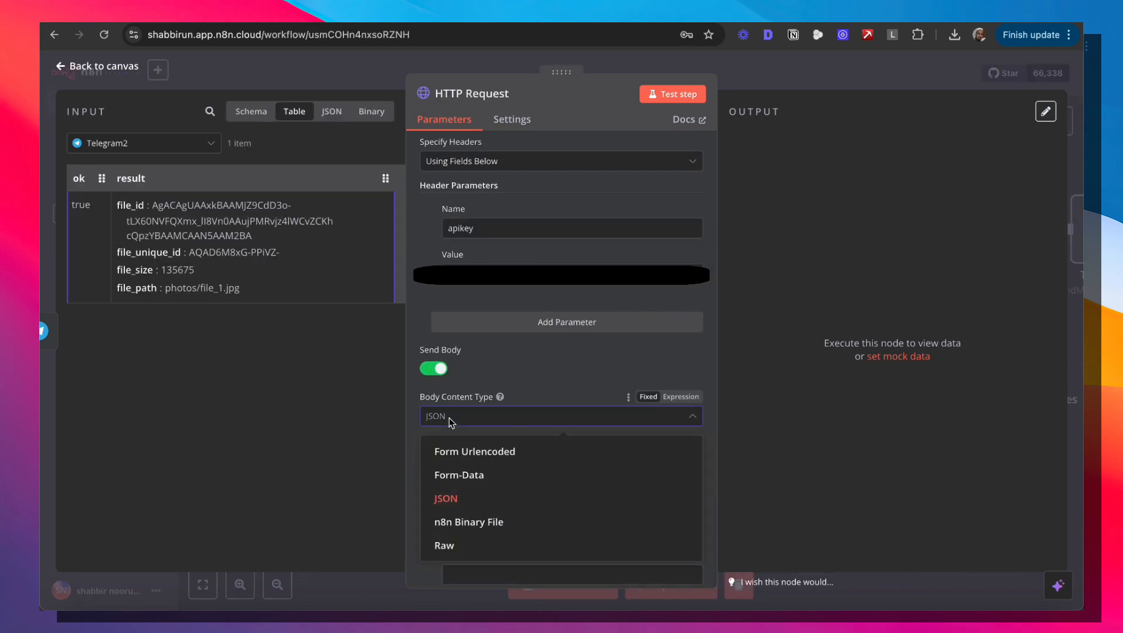
{"action": "left_click", "coordinate": [463, 475]}
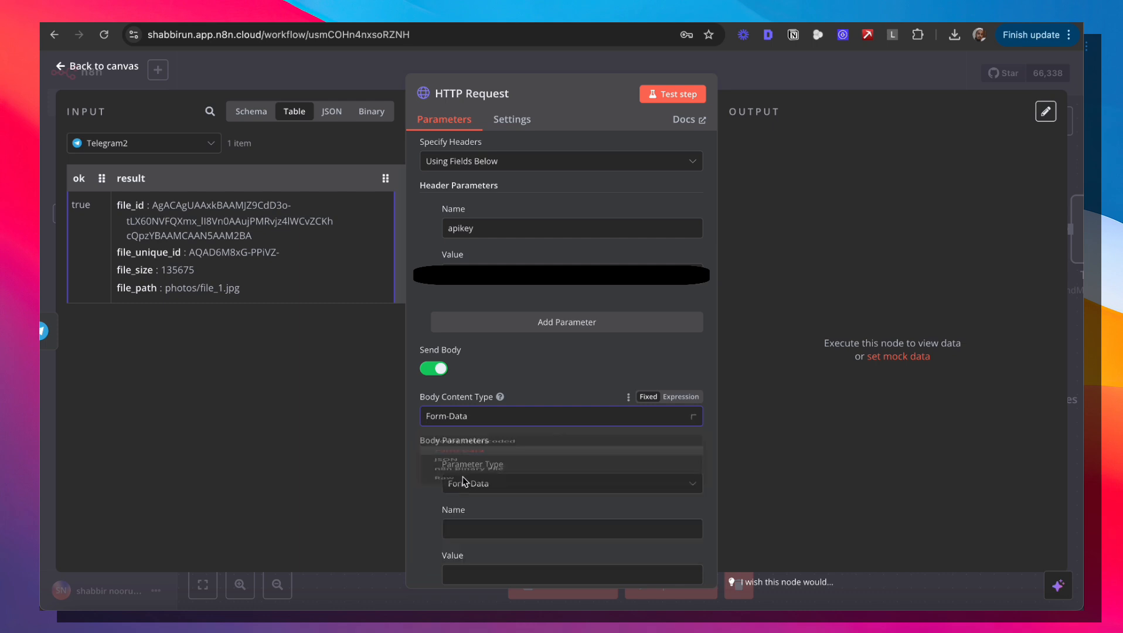
Set the body parameter's type to n8n Binary File, check Telegram2's binary input data, and name the parameter "file".
{"action": "scroll", "coordinate": [462, 481], "scroll_direction": "down", "scroll_amount": 3}
{"action": "left_click", "coordinate": [478, 322]}
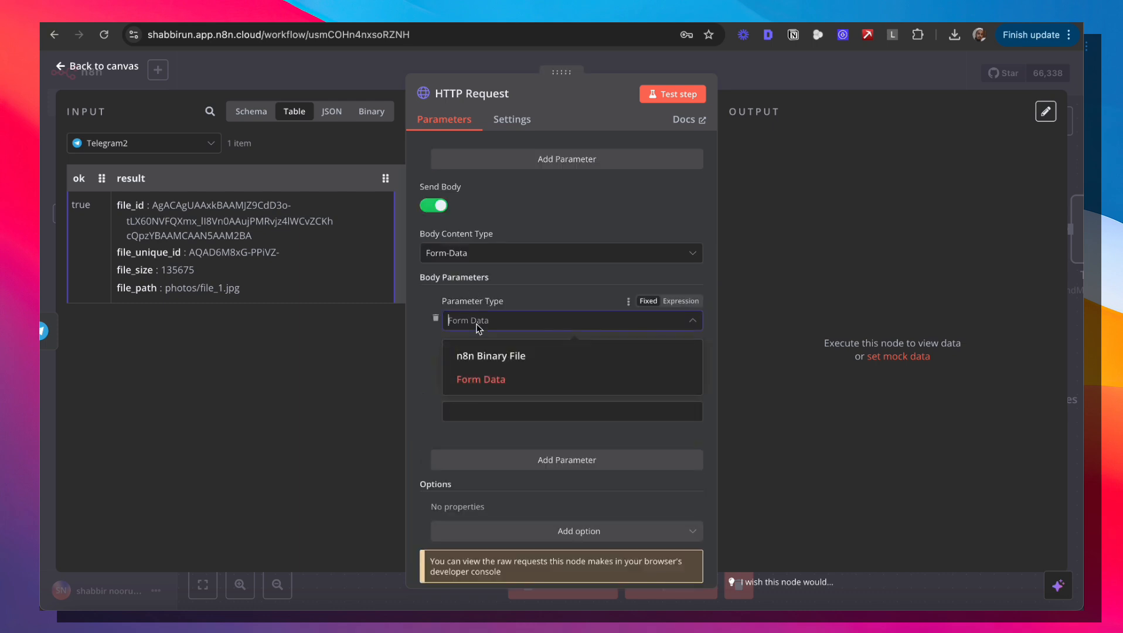
{"action": "left_click", "coordinate": [483, 357]}
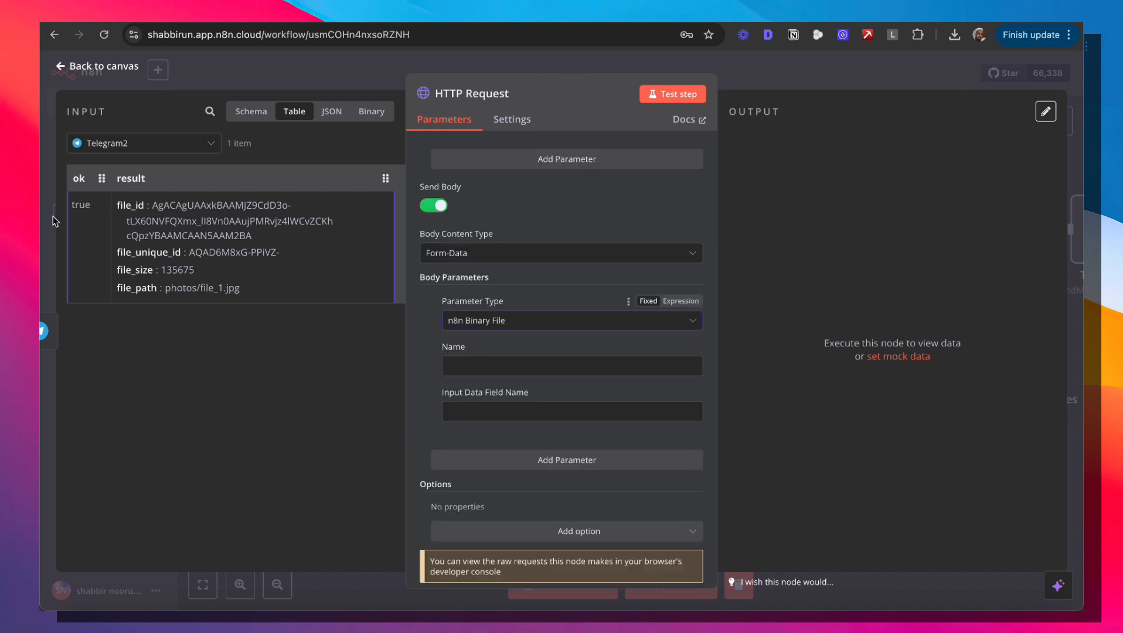
{"action": "left_click", "coordinate": [205, 150]}
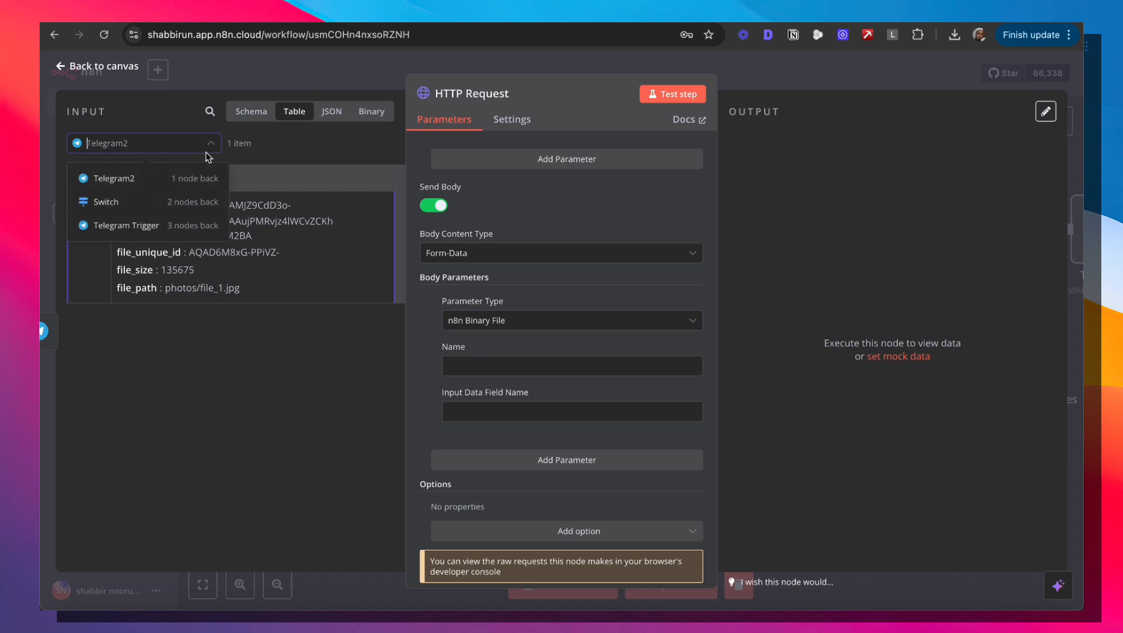
{"action": "left_click", "coordinate": [243, 364]}
{"action": "left_click", "coordinate": [171, 142]}
{"action": "left_click", "coordinate": [371, 111]}
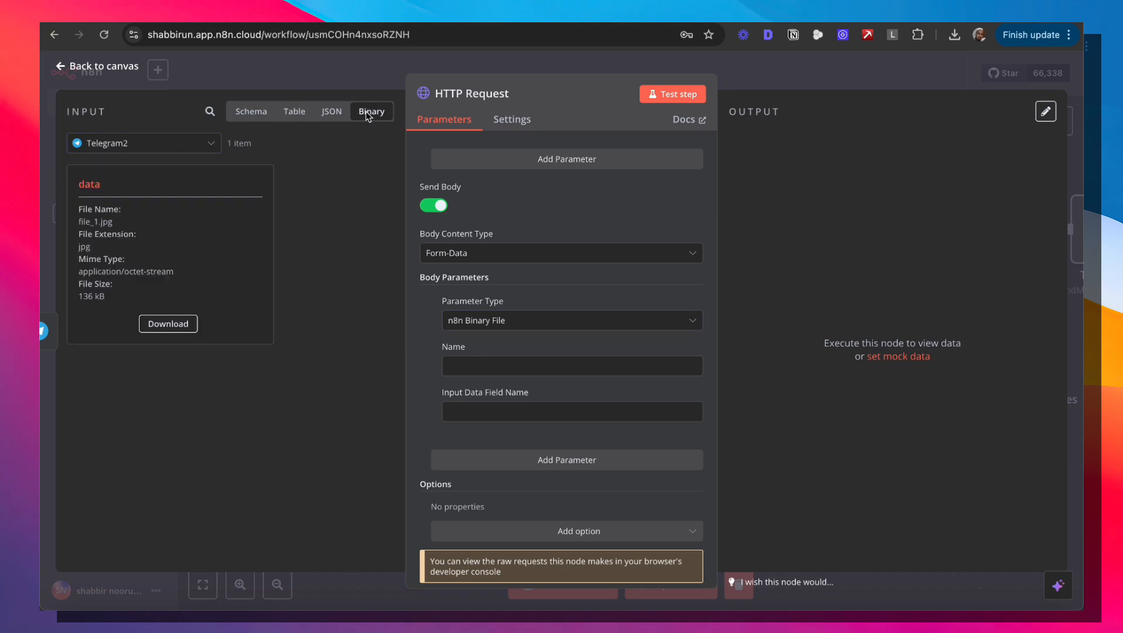
{"action": "left_click", "coordinate": [467, 365]}
{"action": "type", "text": "file"}
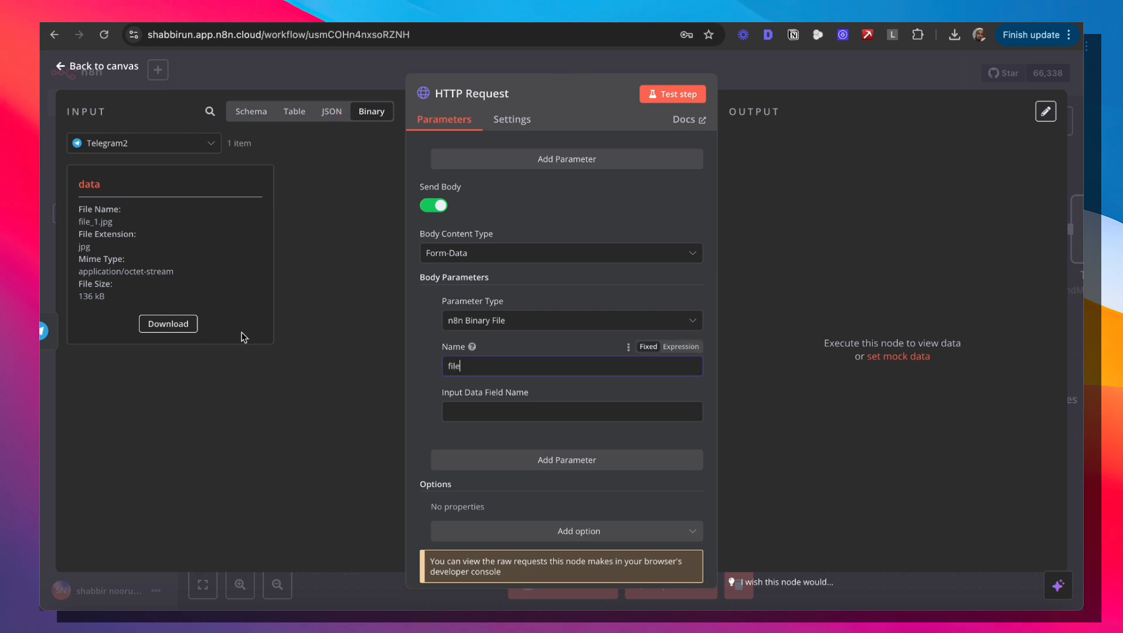
Set the file parameter's input data field name to "data" and test the HTTP Request to extract the receipt text.
{"action": "double_click", "coordinate": [85, 225]}
{"action": "left_click", "coordinate": [463, 413]}
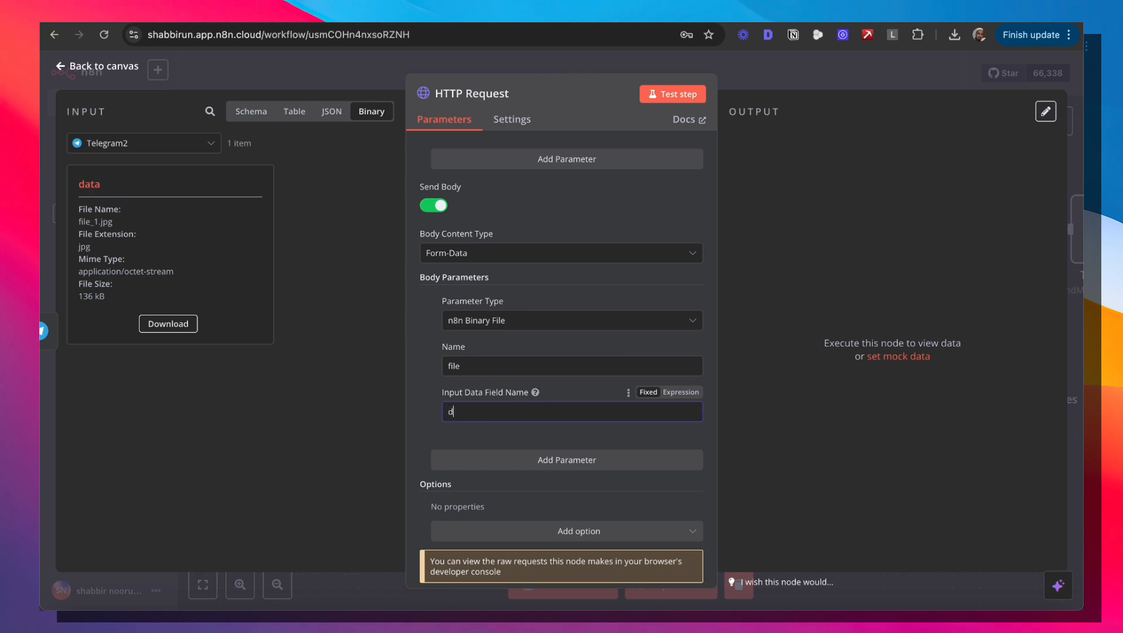
{"action": "type", "text": "data"}
{"action": "scroll", "coordinate": [446, 350], "scroll_direction": "down", "scroll_amount": 1}
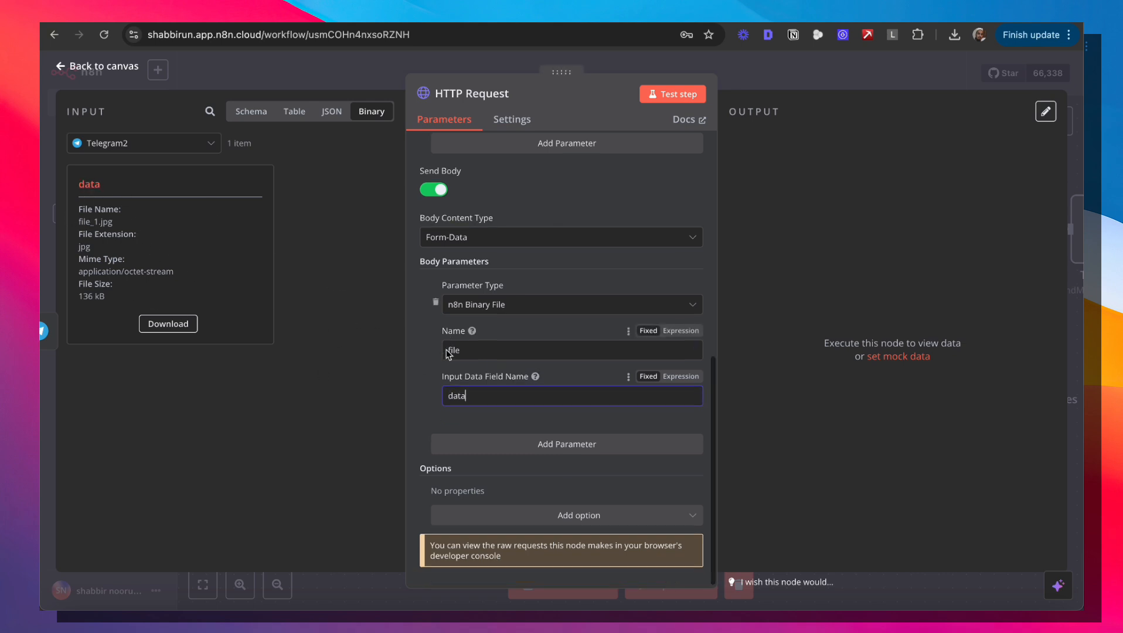
{"action": "scroll", "coordinate": [498, 286], "scroll_direction": "up", "scroll_amount": 3}
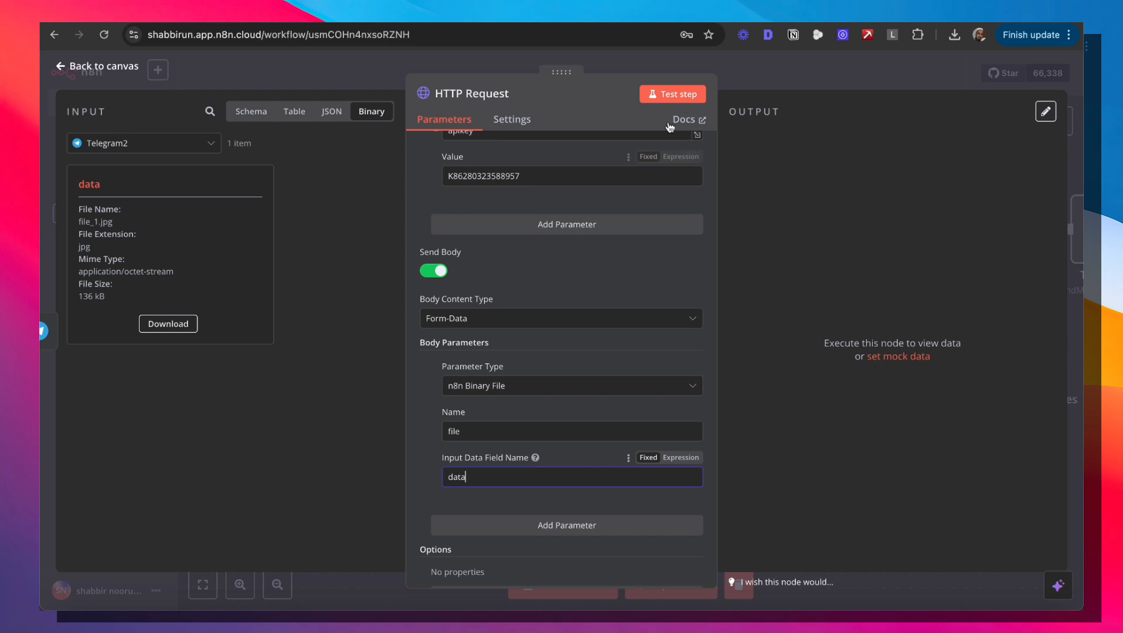
{"action": "left_click", "coordinate": [680, 95]}
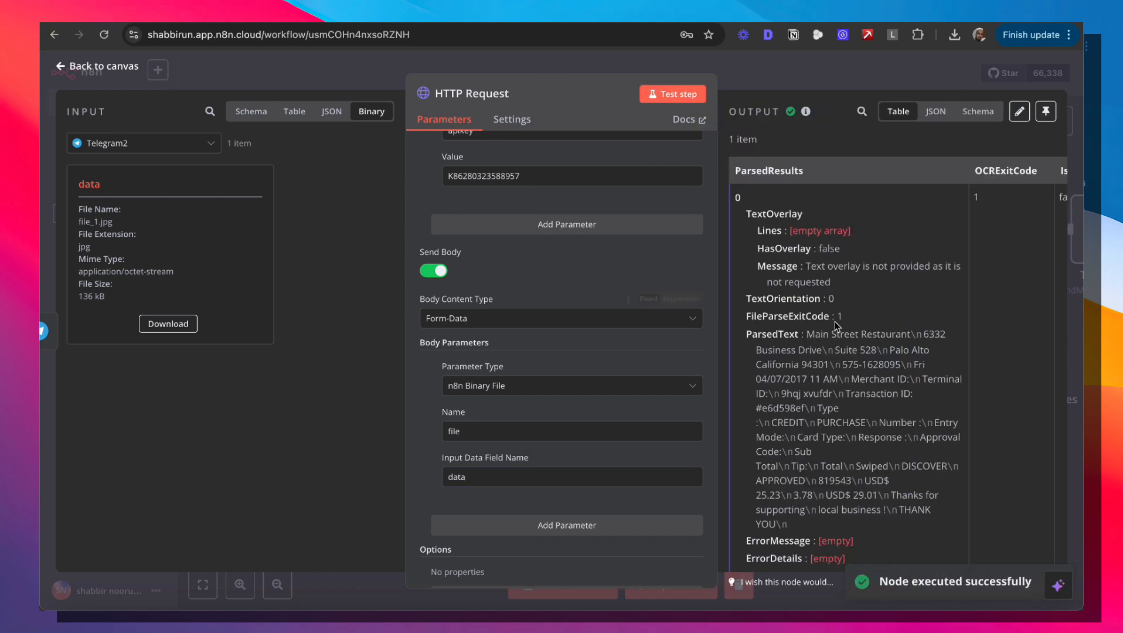
{"action": "scroll", "coordinate": [802, 290], "scroll_direction": "down", "scroll_amount": 1}
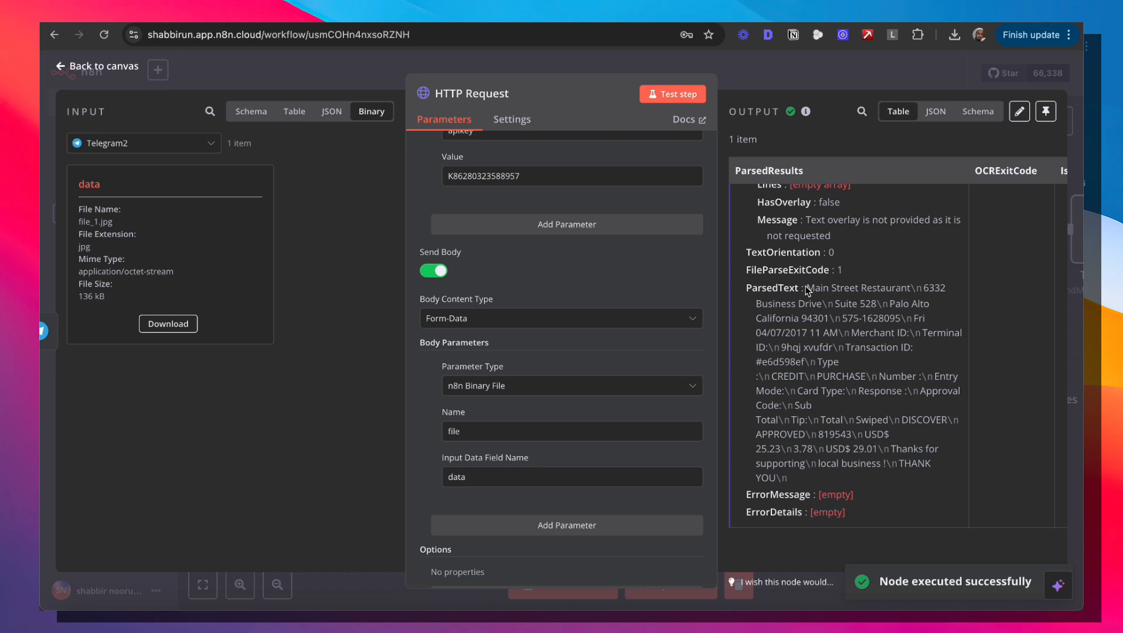
{"action": "left_click_drag", "start_coordinate": [811, 289], "coordinate": [873, 455]}
{"action": "left_click", "coordinate": [863, 466]}
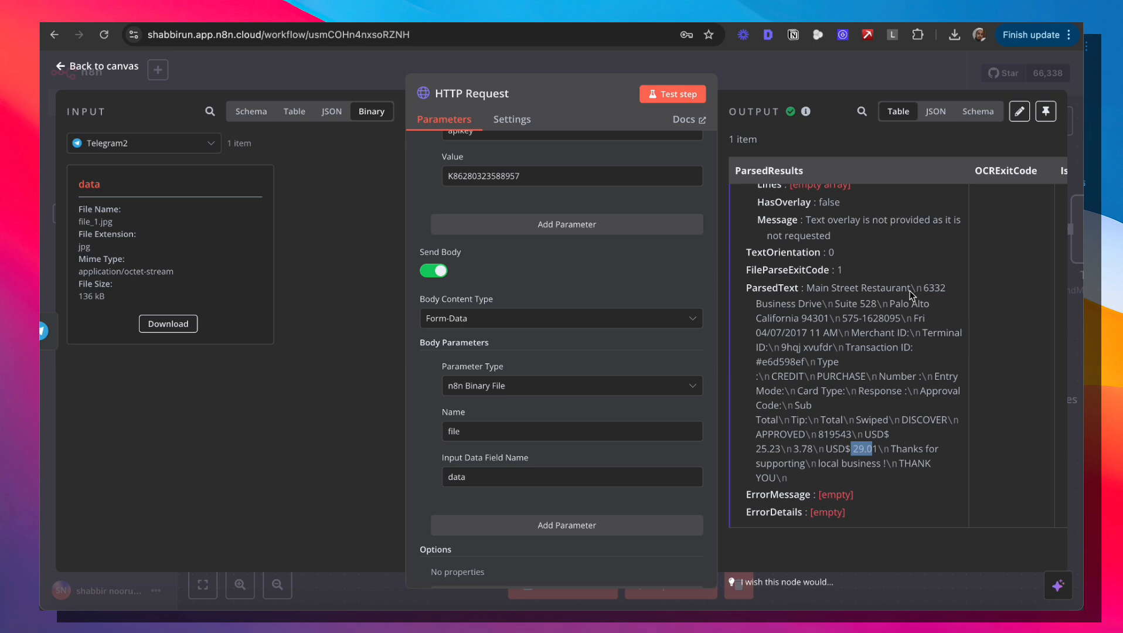
{"action": "left_click", "coordinate": [738, 56]}
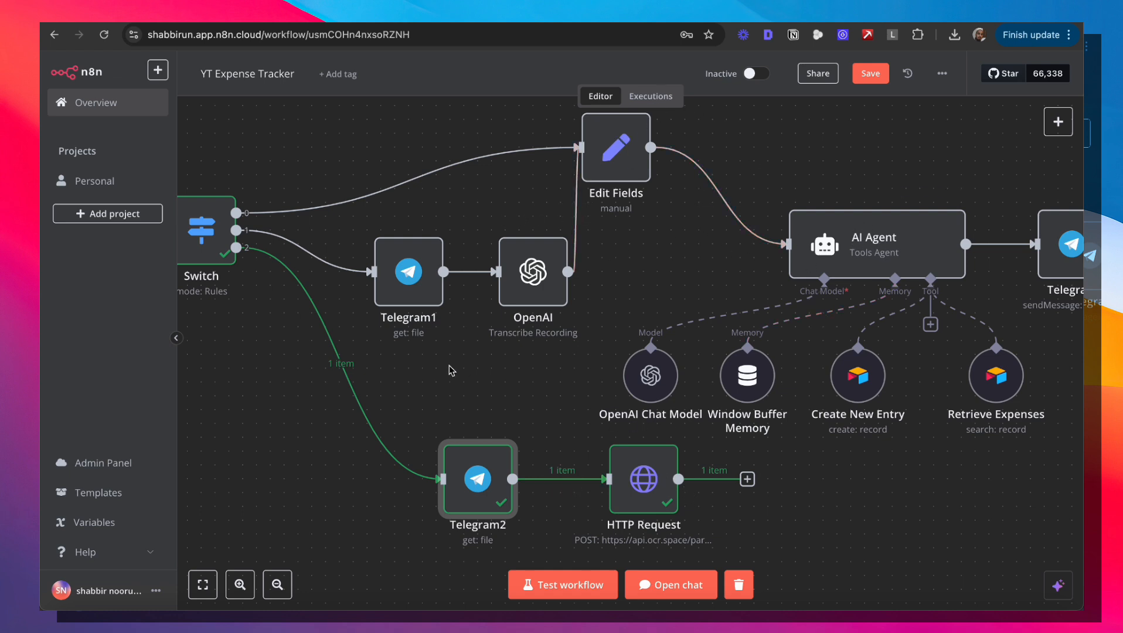
Move Telegram Trigger, Switch, Telegram1 and OpenAI further left and lower Edit Fields to line up with the AI Agent branch.
{"action": "scroll", "coordinate": [482, 351], "scroll_direction": "down", "scroll_amount": 5}
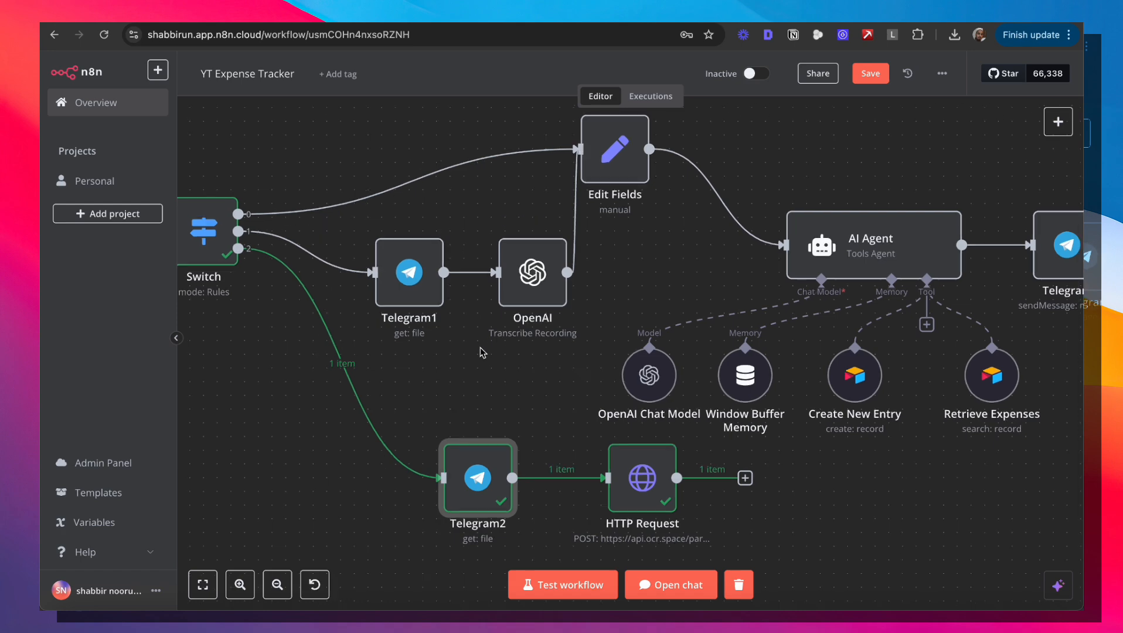
{"action": "left_click_drag", "start_coordinate": [323, 391], "coordinate": [504, 442]}
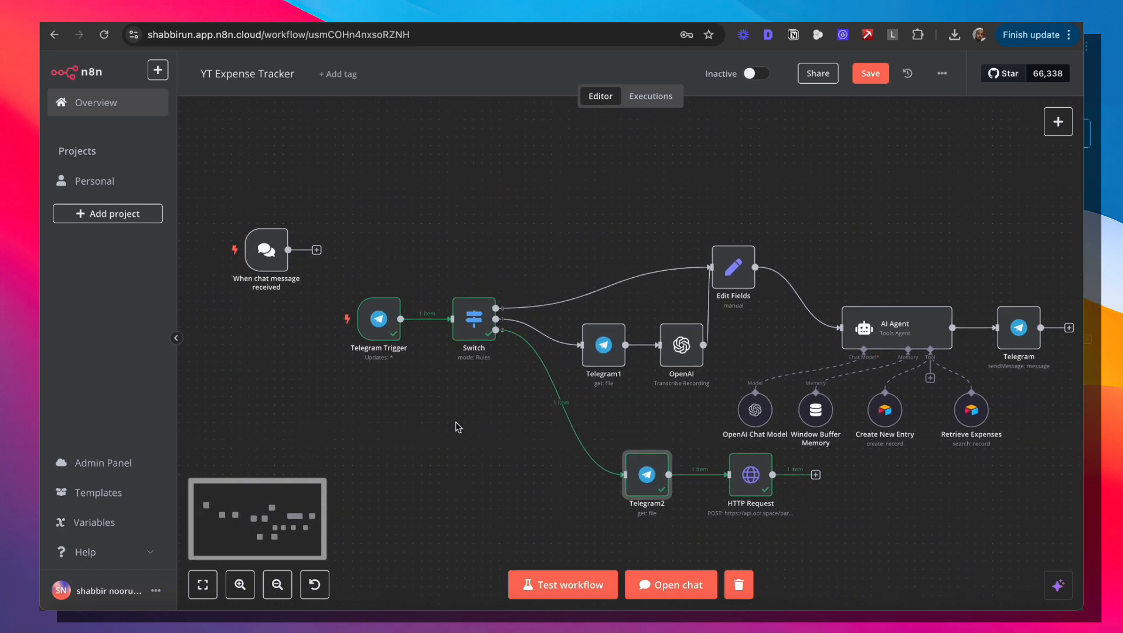
{"action": "left_click_drag", "start_coordinate": [352, 281], "coordinate": [324, 343]}
{"action": "left_click_drag", "start_coordinate": [615, 352], "coordinate": [528, 352]}
{"action": "left_click_drag", "start_coordinate": [682, 346], "coordinate": [605, 346]}
{"action": "left_click_drag", "start_coordinate": [727, 282], "coordinate": [747, 313]}
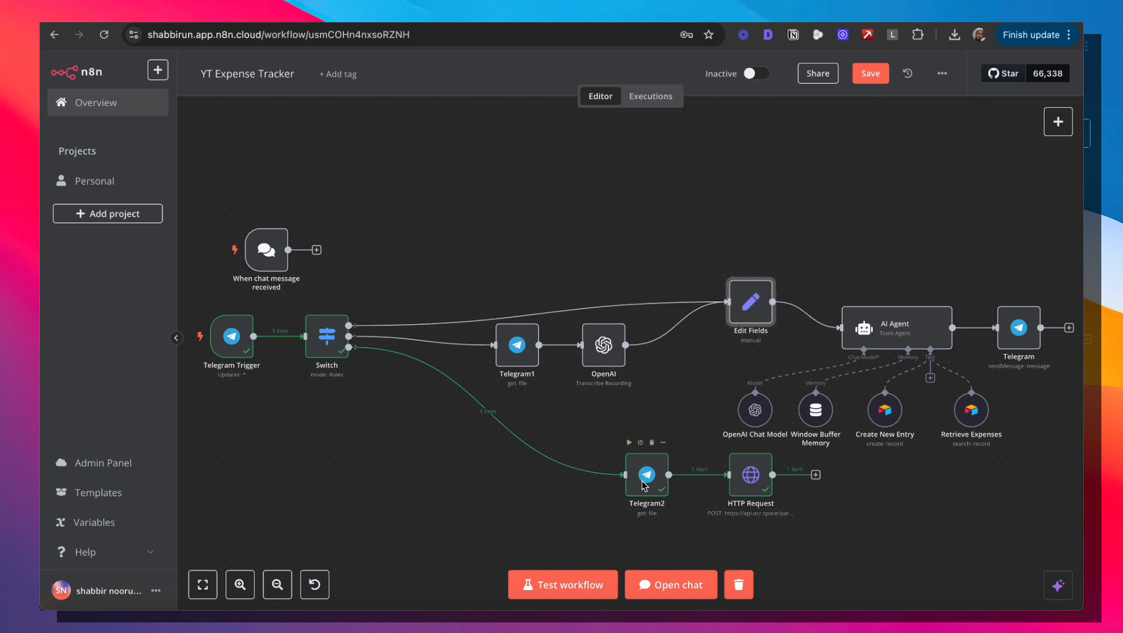
Move Telegram2 and HTTP Request beneath the Telegram1 branch and connect HTTP Request's output to Edit Fields.
{"action": "left_click_drag", "start_coordinate": [645, 487], "coordinate": [424, 416]}
{"action": "left_click_drag", "start_coordinate": [741, 477], "coordinate": [533, 417]}
{"action": "left_click_drag", "start_coordinate": [608, 414], "coordinate": [732, 313]}
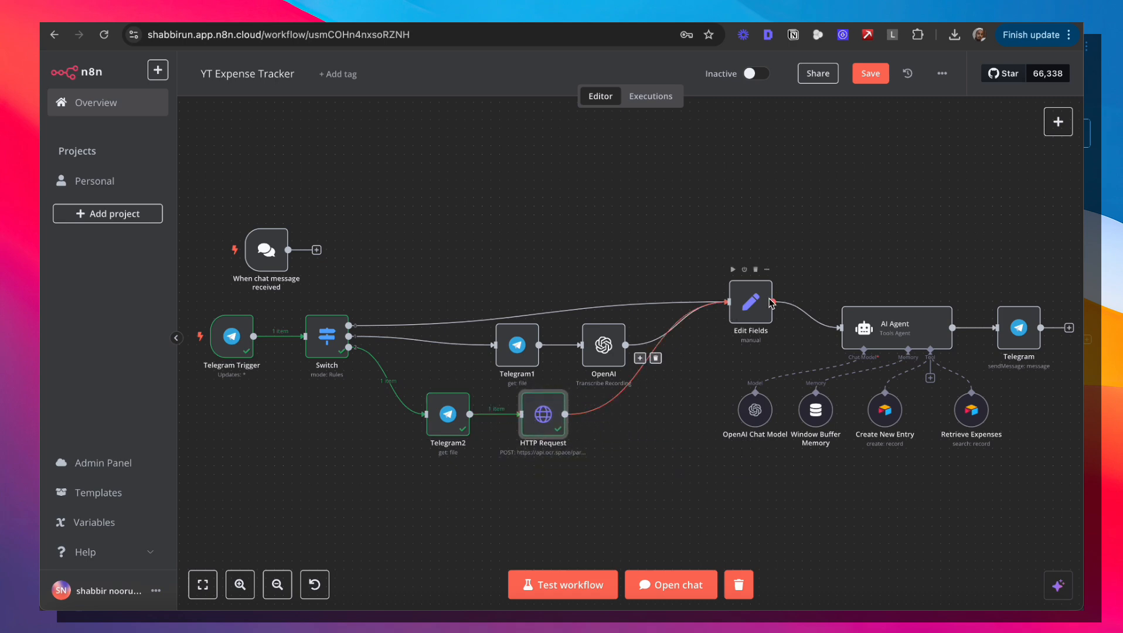
Append the HTTP Request's ParsedText as {{ $json.ParsedResults[0].ParsedText }} to the prompt field in Edit Fields.
{"action": "double_click", "coordinate": [743, 302]}
{"action": "left_click", "coordinate": [675, 277]}
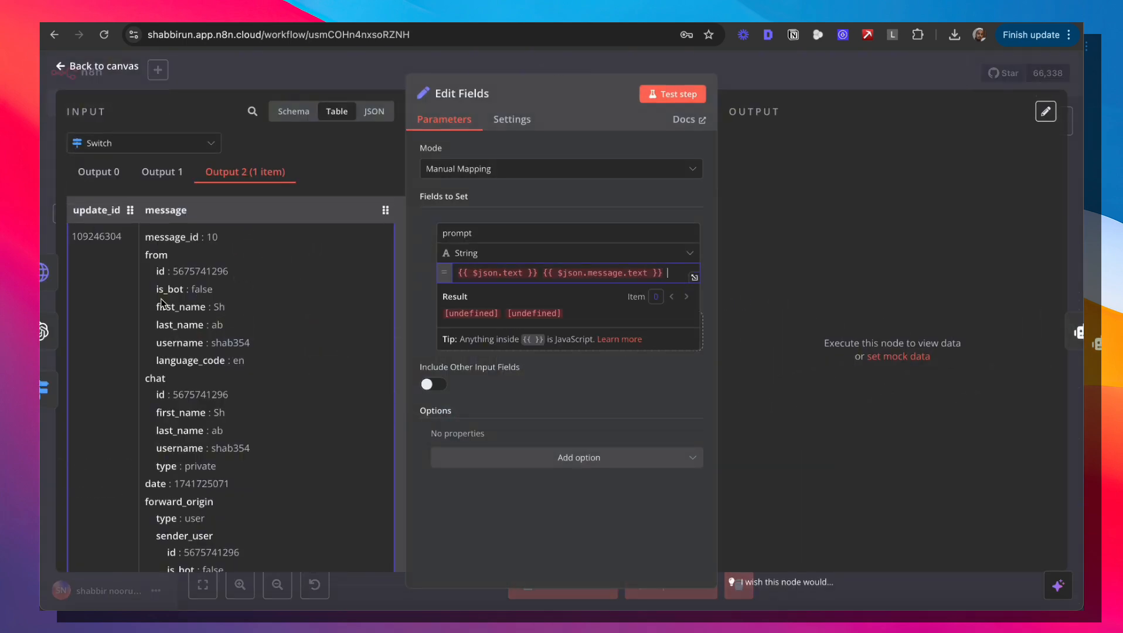
{"action": "scroll", "coordinate": [163, 302], "scroll_direction": "down", "scroll_amount": 10}
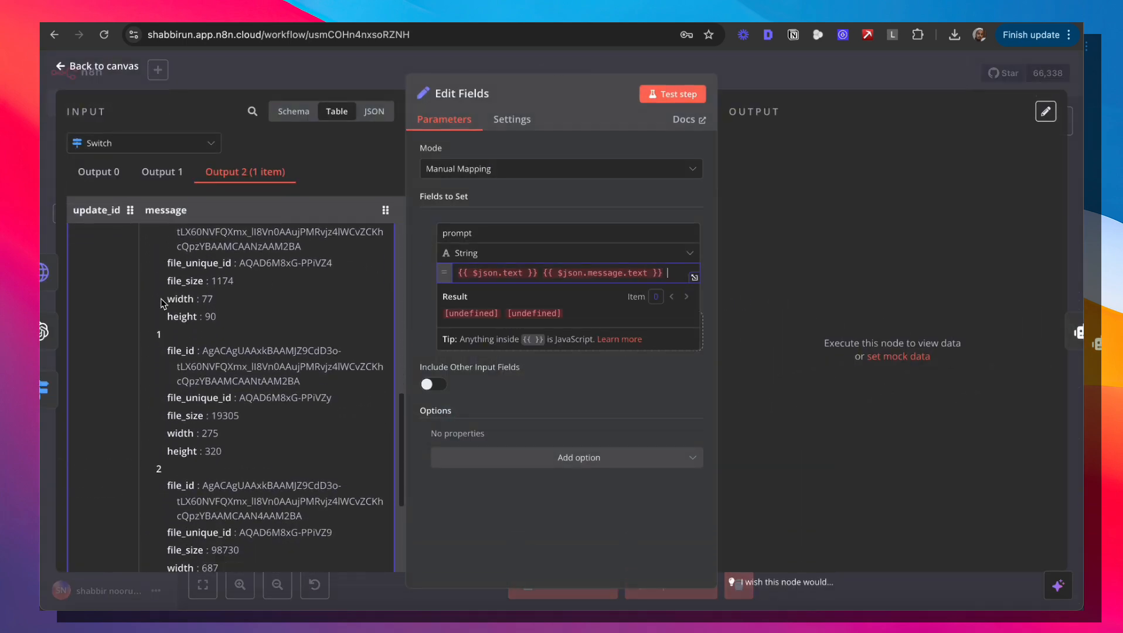
{"action": "scroll", "coordinate": [162, 302], "scroll_direction": "down", "scroll_amount": 4}
{"action": "left_click", "coordinate": [209, 143]}
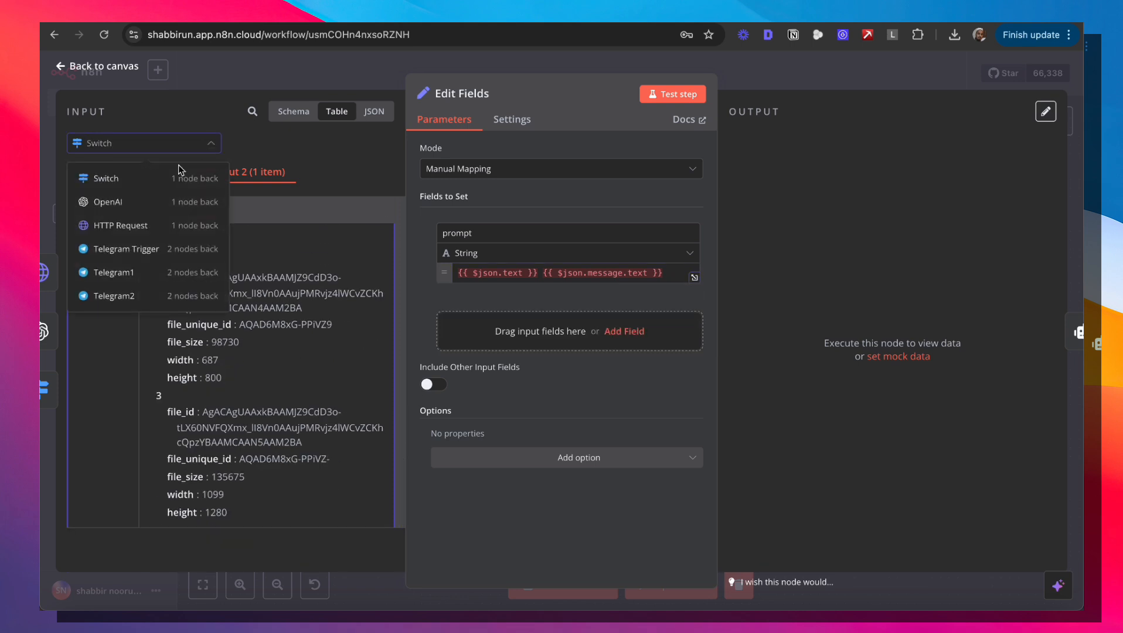
{"action": "left_click", "coordinate": [121, 229]}
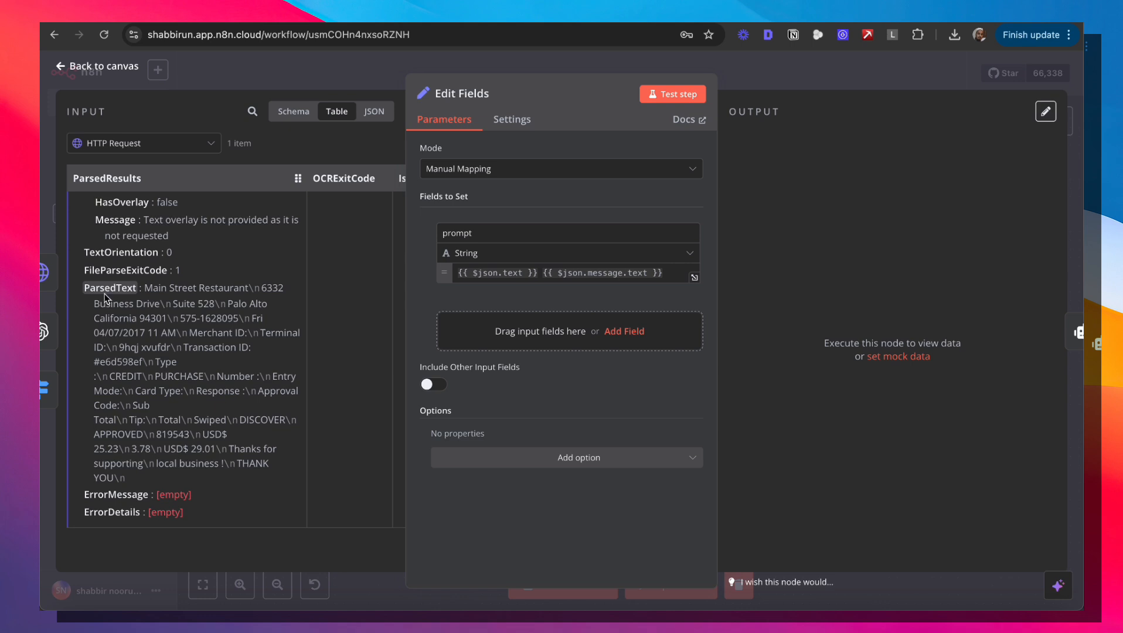
{"action": "left_click_drag", "start_coordinate": [108, 288], "coordinate": [697, 283]}
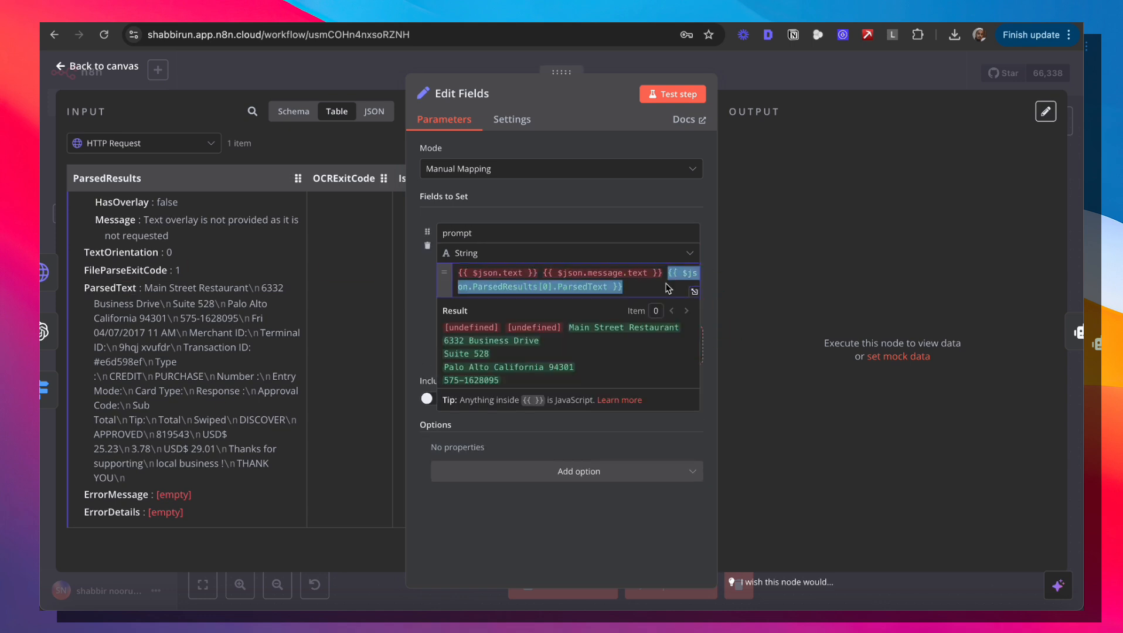
{"action": "key", "text": "Escape"}
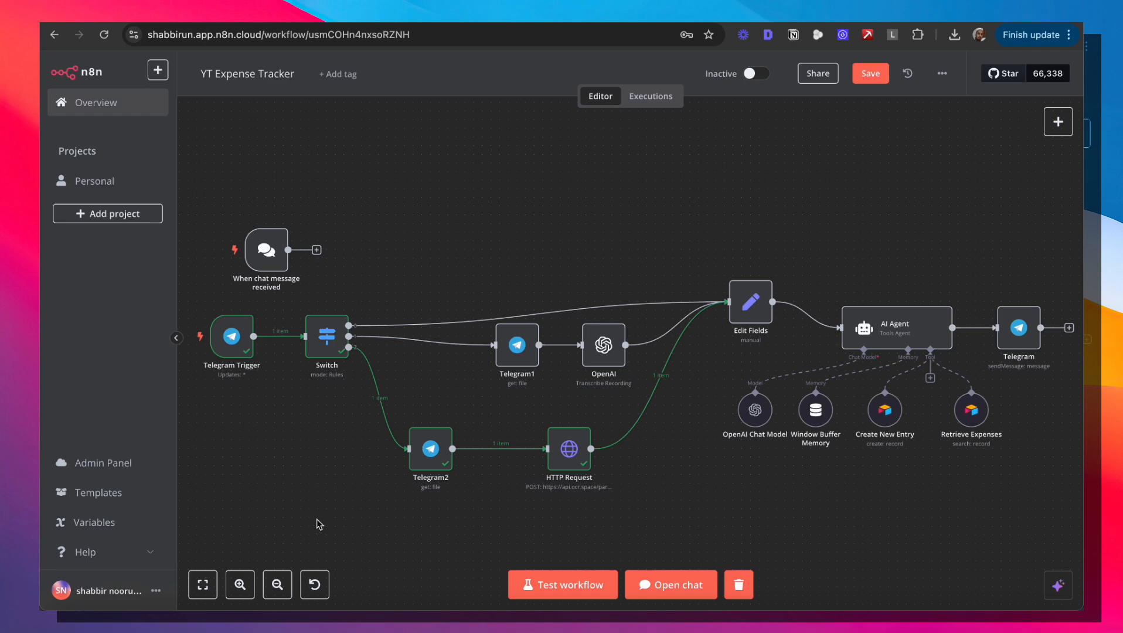
Start a workflow test, switch to Telegram and send invoice-dummy.pdf as a file to the YT_expense_tracker bot.
{"action": "left_click", "coordinate": [579, 585]}
{"action": "left_click", "coordinate": [563, 621]}
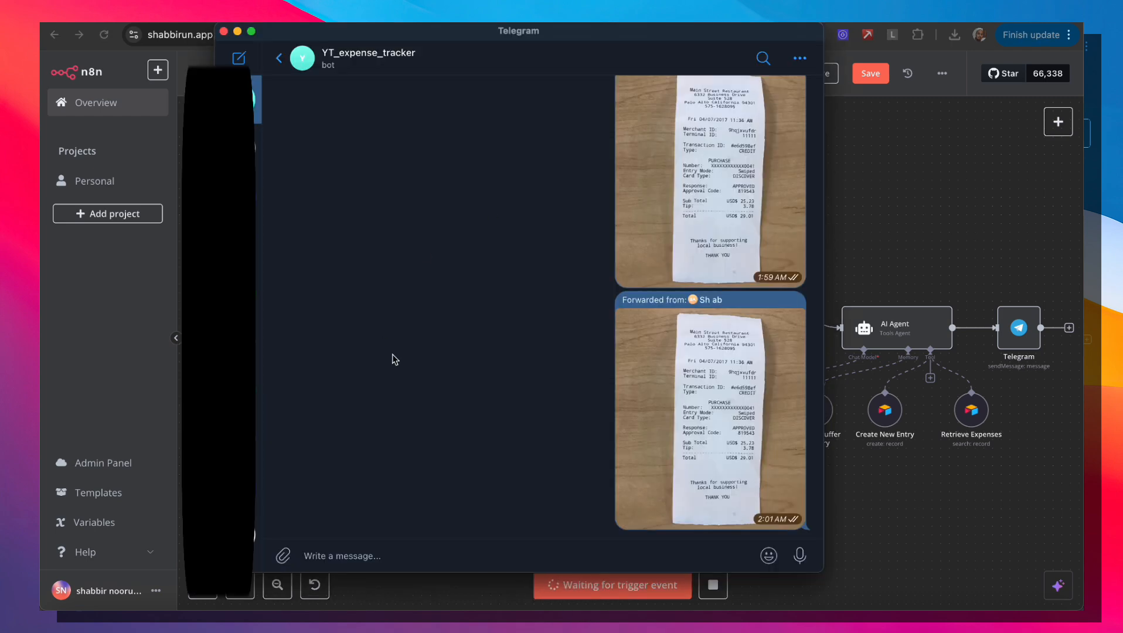
{"action": "mouse_move", "coordinate": [285, 562]}
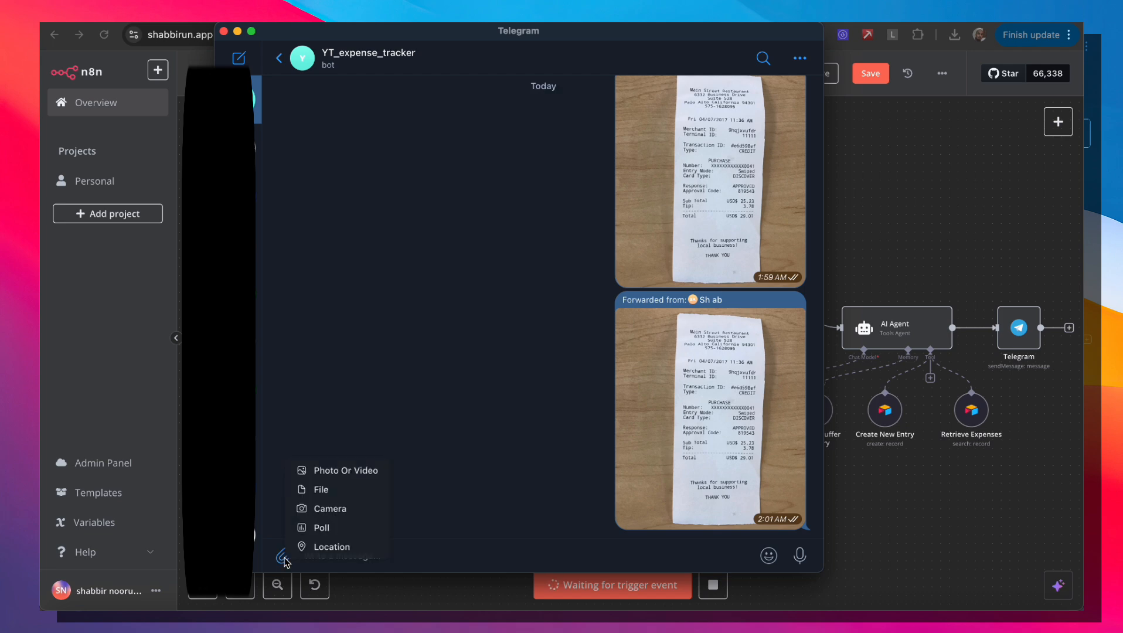
{"action": "left_click", "coordinate": [343, 491]}
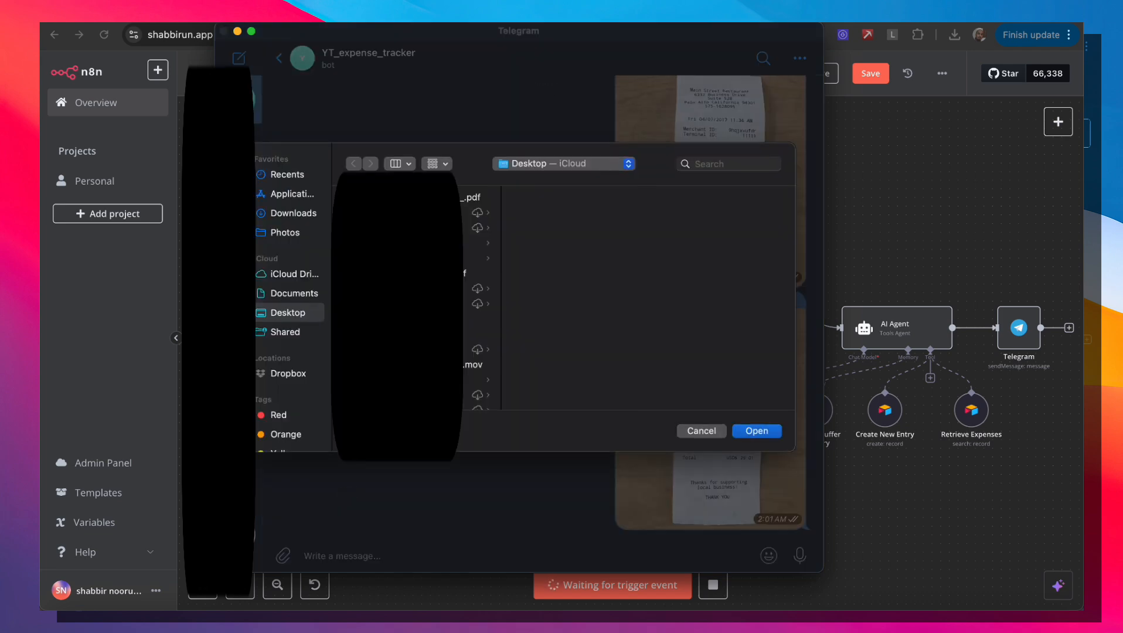
{"action": "left_click", "coordinate": [757, 431]}
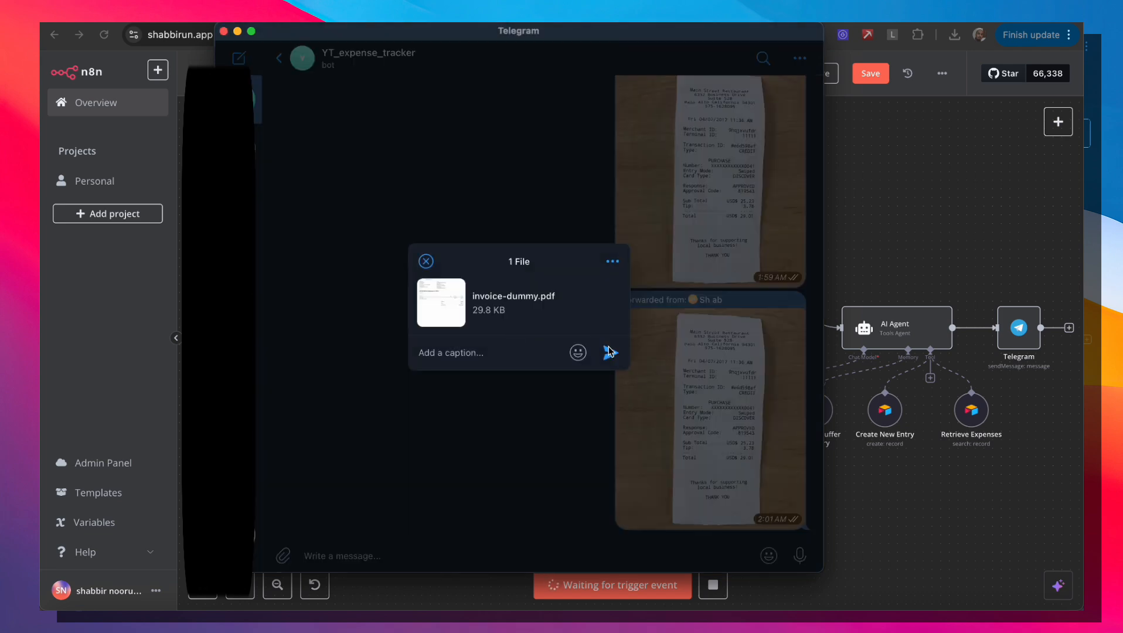
{"action": "left_click", "coordinate": [610, 352]}
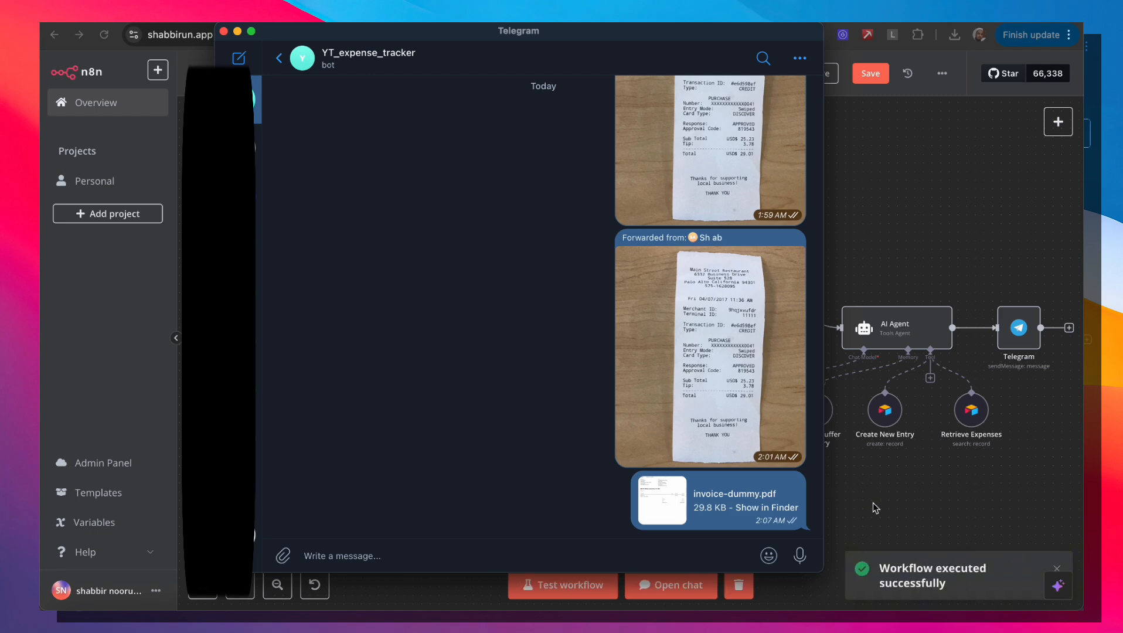
Return to n8n and add a fourth routing rule in the Switch node with {{ $json.message.document }} as its first value.
{"action": "left_click", "coordinate": [850, 480]}
{"action": "double_click", "coordinate": [326, 340]}
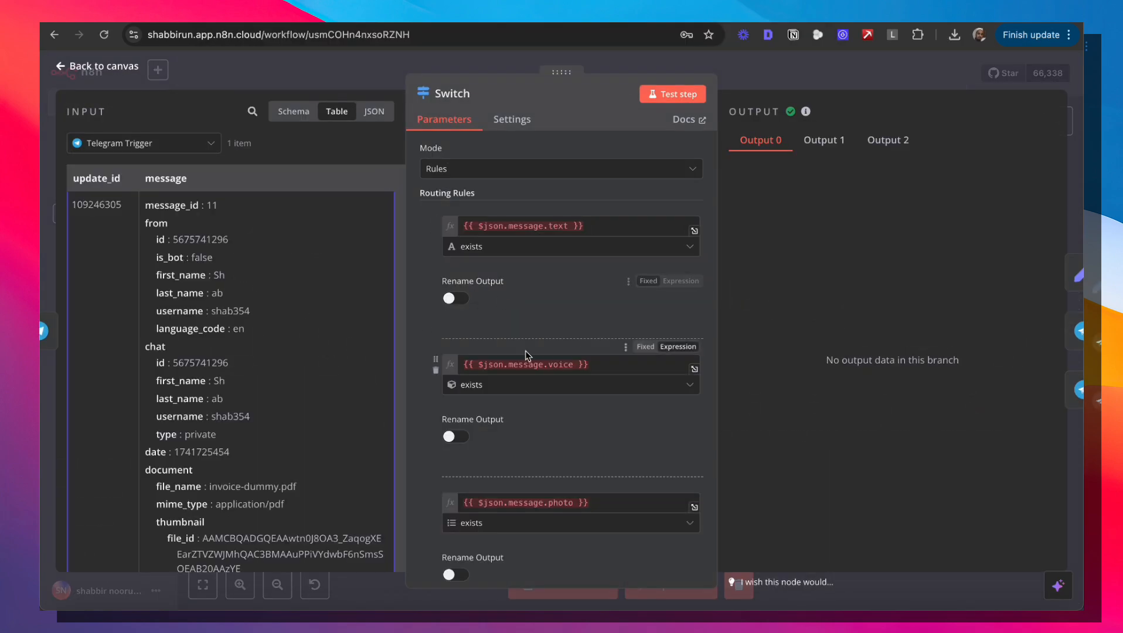
{"action": "scroll", "coordinate": [526, 359], "scroll_direction": "down", "scroll_amount": 3}
{"action": "left_click", "coordinate": [535, 439]}
{"action": "scroll", "coordinate": [535, 446], "scroll_direction": "down", "scroll_amount": 3}
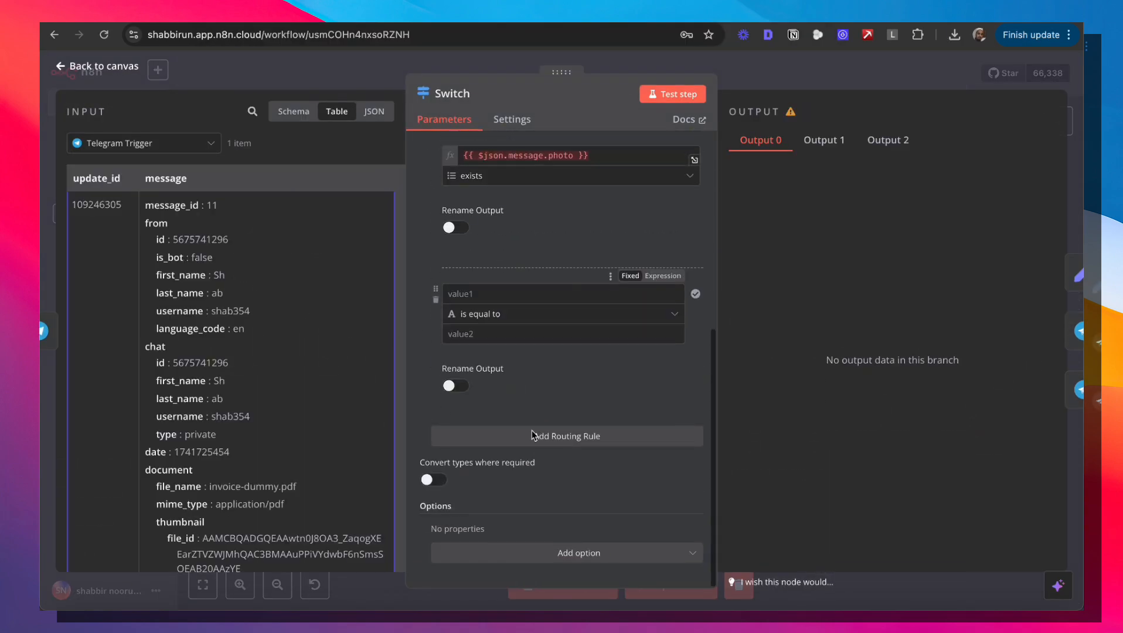
{"action": "scroll", "coordinate": [221, 401], "scroll_direction": "down", "scroll_amount": 2}
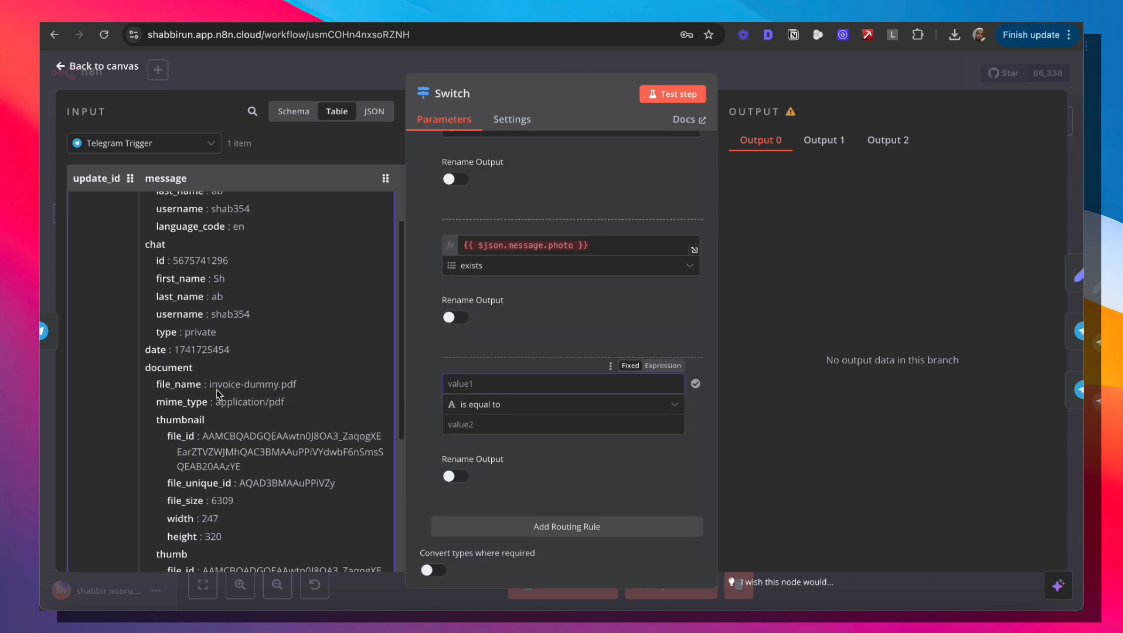
{"action": "left_click_drag", "start_coordinate": [168, 367], "coordinate": [469, 385]}
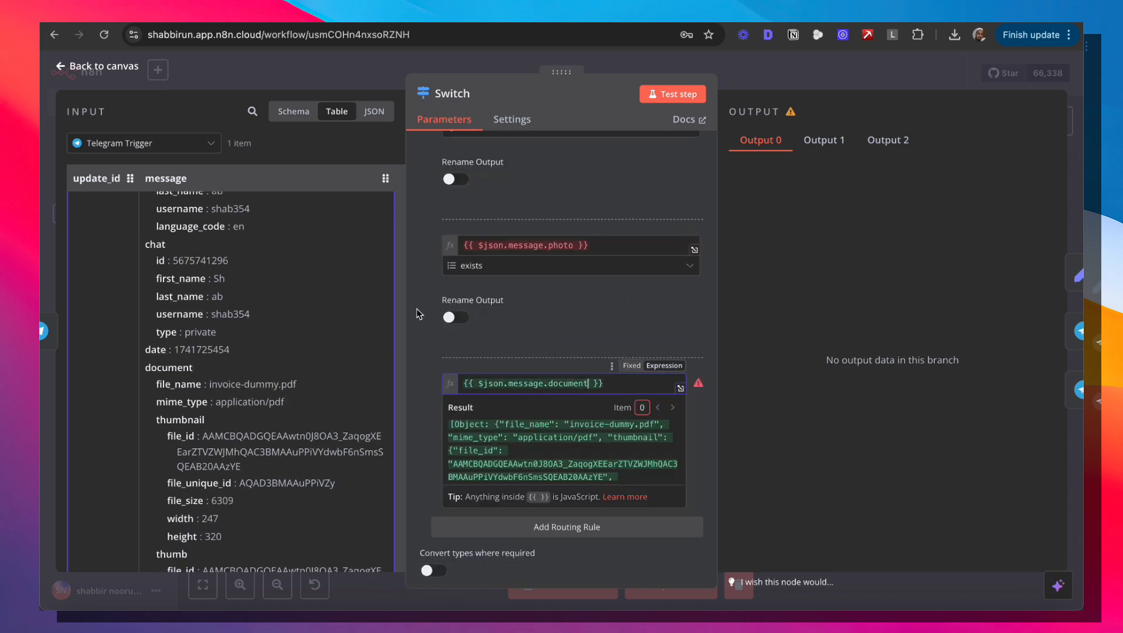
Check the document field's data type in the Telegram Trigger input and set the new rule's condition to Object exists.
{"action": "left_click", "coordinate": [374, 112]}
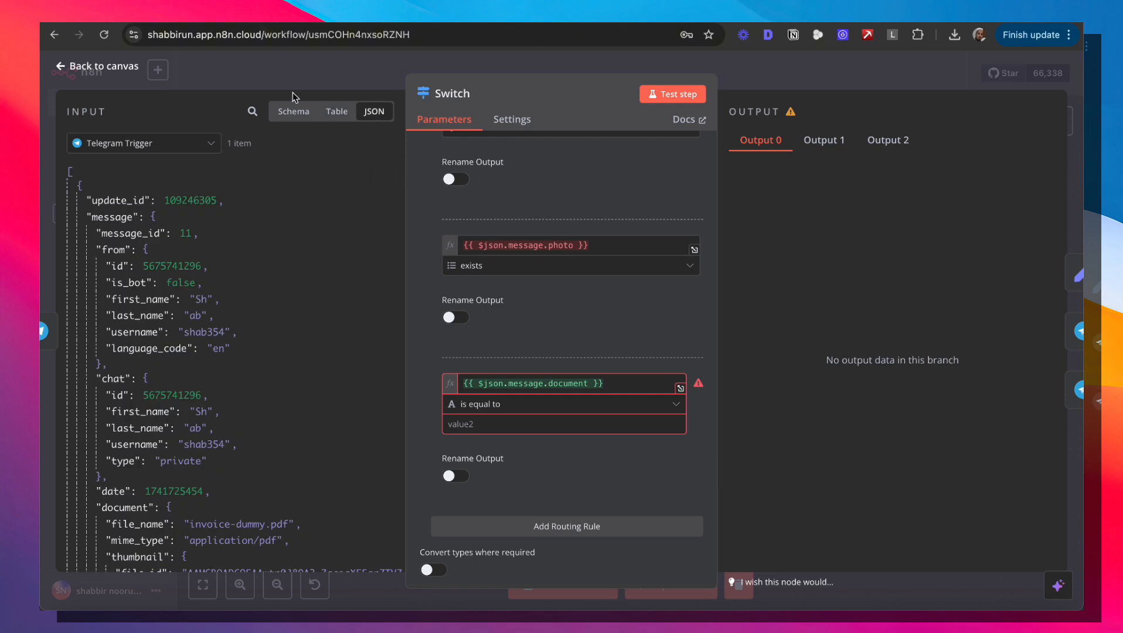
{"action": "left_click", "coordinate": [292, 112]}
{"action": "scroll", "coordinate": [201, 419], "scroll_direction": "down", "scroll_amount": 3}
{"action": "scroll", "coordinate": [200, 420], "scroll_direction": "down", "scroll_amount": 2}
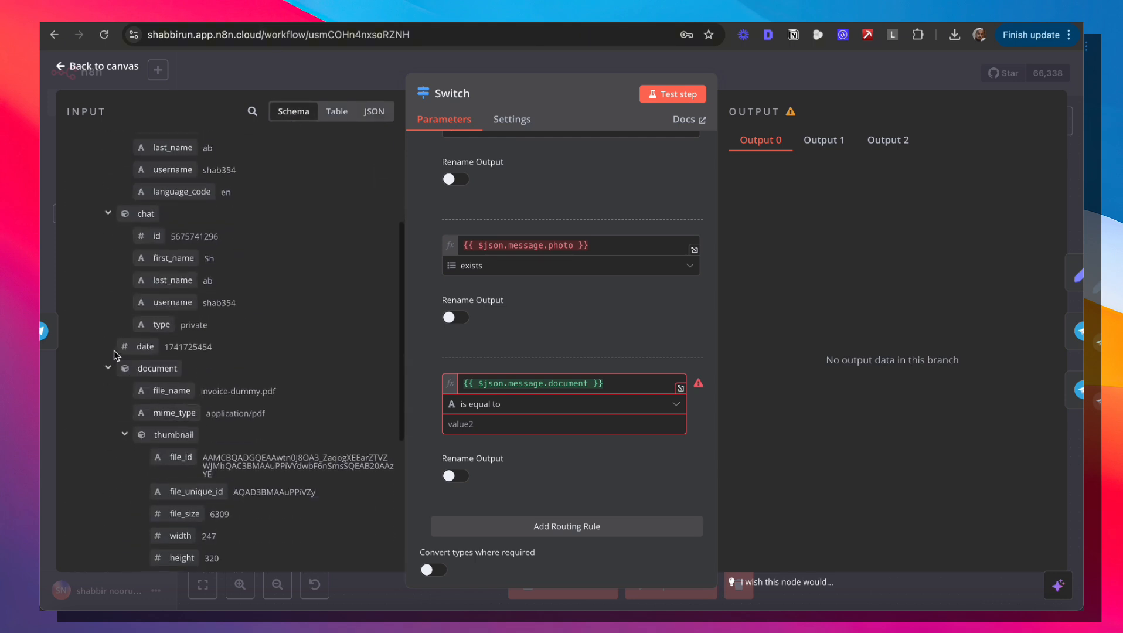
{"action": "left_click", "coordinate": [489, 405]}
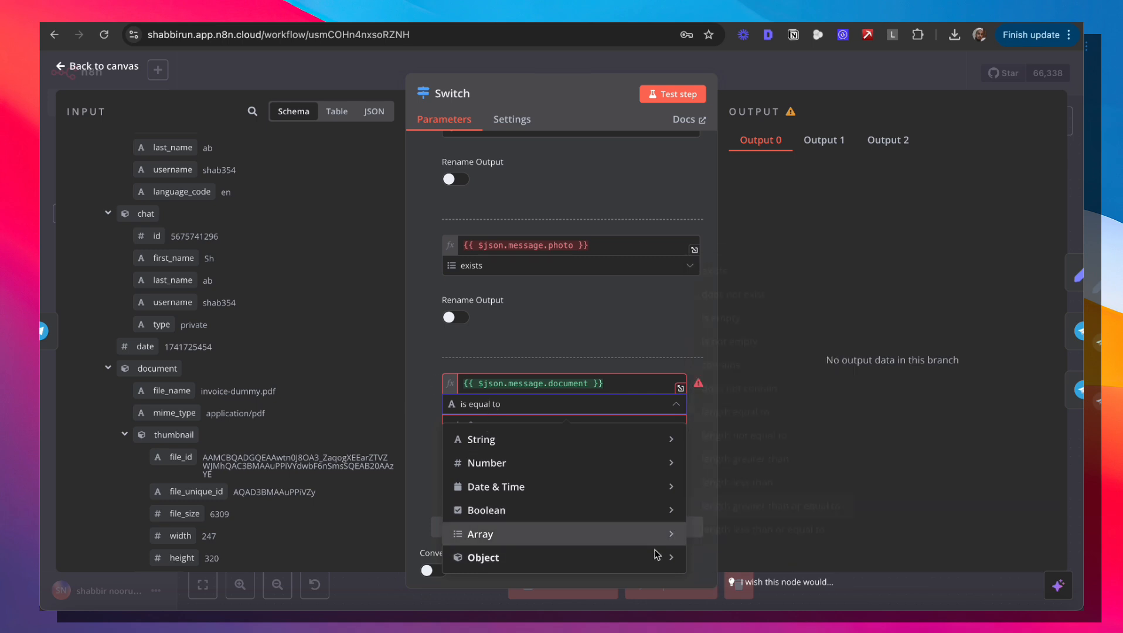
{"action": "mouse_move", "coordinate": [658, 554]}
{"action": "left_click", "coordinate": [721, 490]}
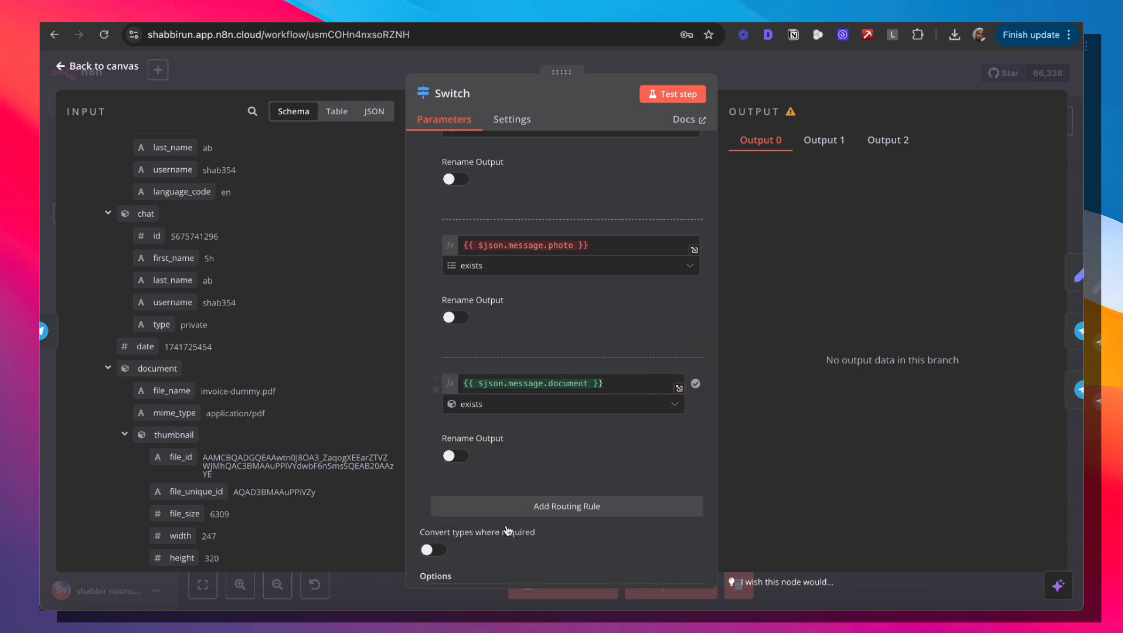
{"action": "left_click", "coordinate": [816, 82]}
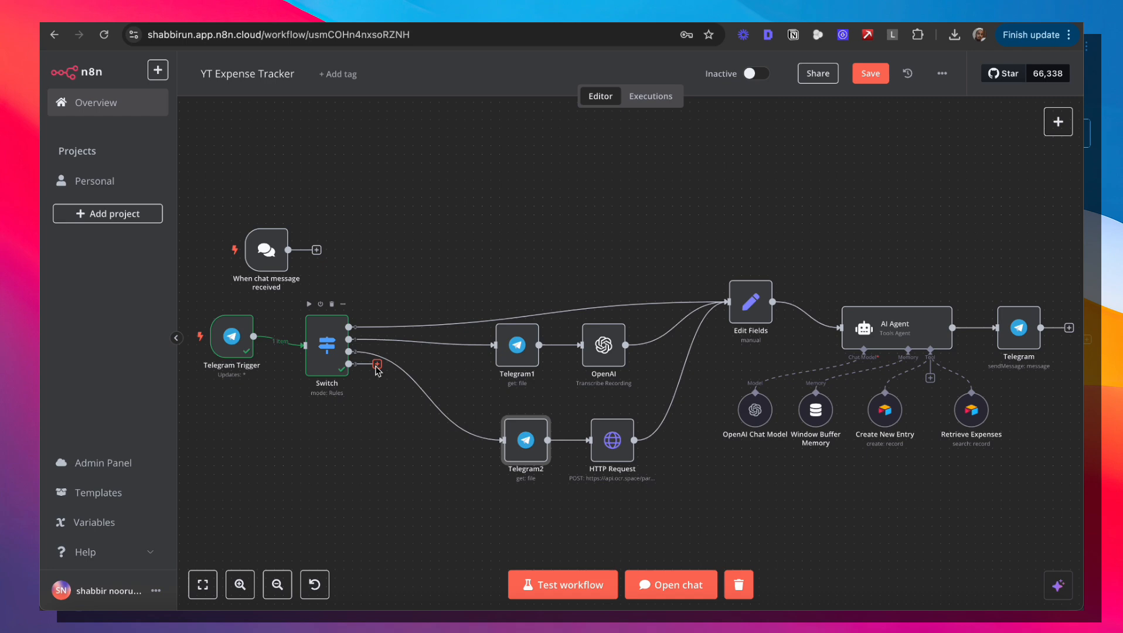
Connect the Switch's fourth output to Telegram2 and review Telegram2's File ID setting.
{"action": "left_click_drag", "start_coordinate": [377, 364], "coordinate": [508, 454]}
{"action": "double_click", "coordinate": [526, 441]}
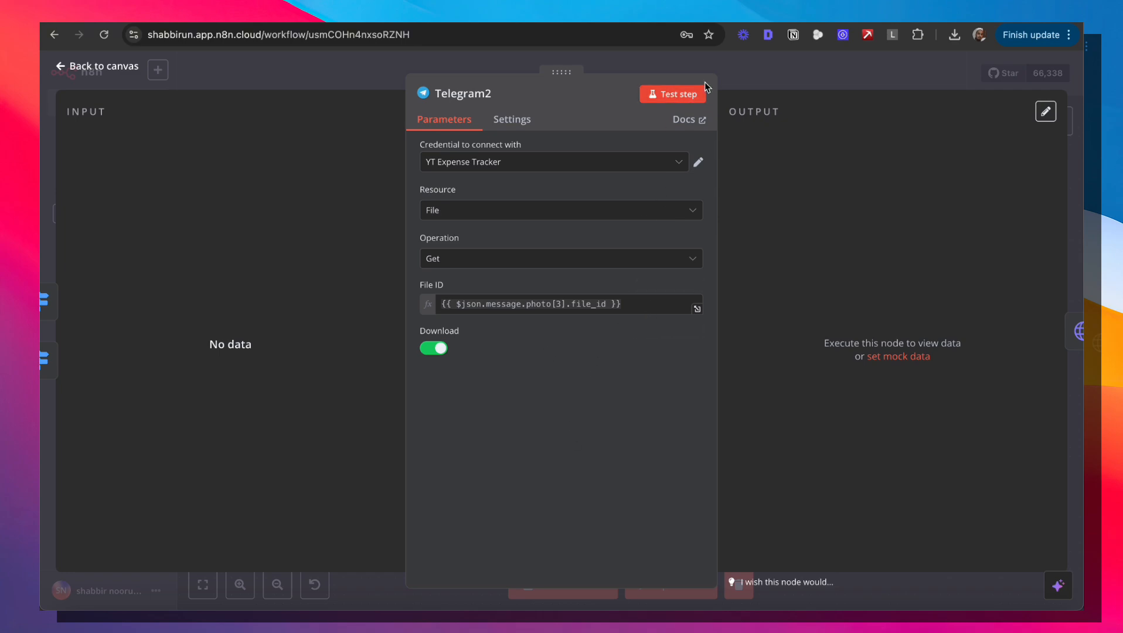
{"action": "key", "text": "Escape"}
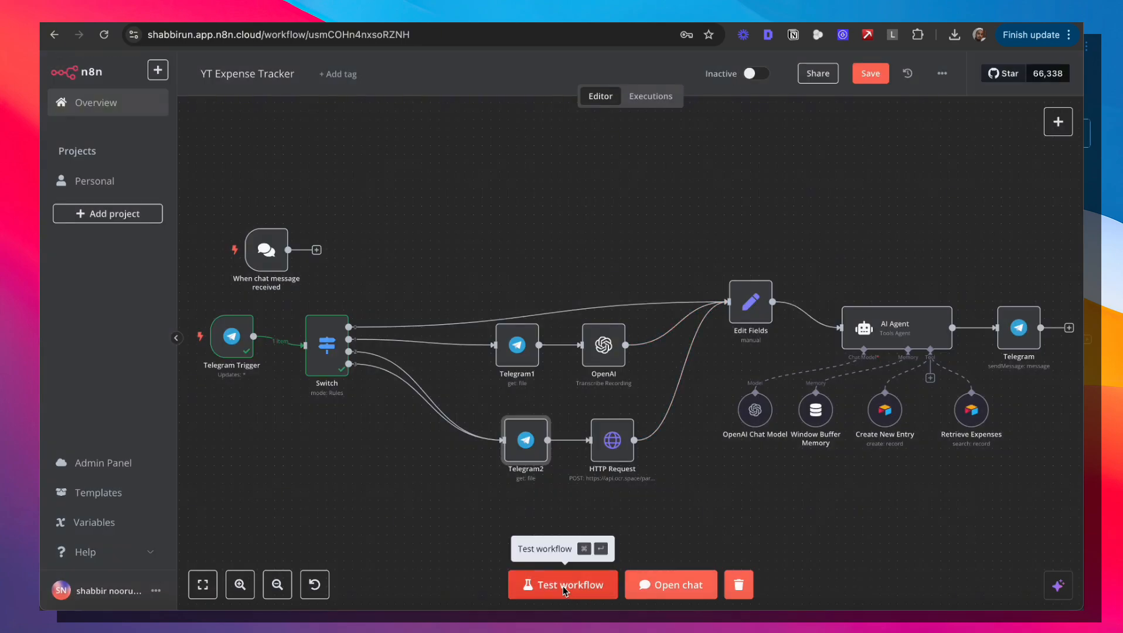
Start a workflow test, switch to Telegram, forward invoice-dummy.pdf to the YT_expense_tracker bot, and return to n8n.
{"action": "left_click", "coordinate": [565, 585]}
{"action": "key", "text": "super+Tab"}
{"action": "right_click", "coordinate": [701, 512]}
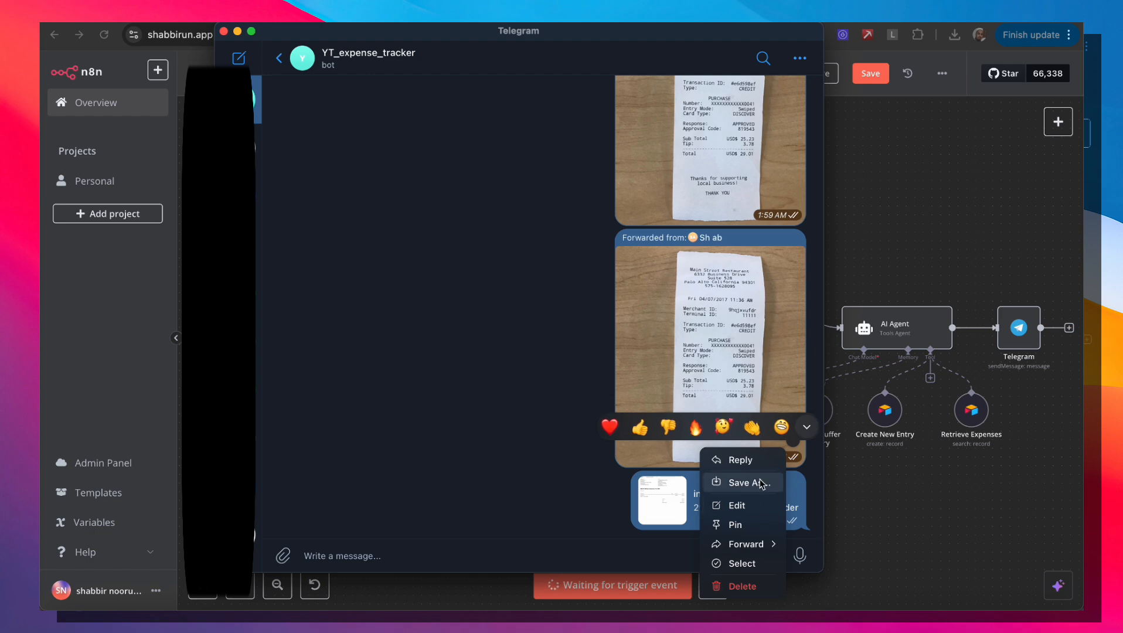
{"action": "mouse_move", "coordinate": [762, 544]}
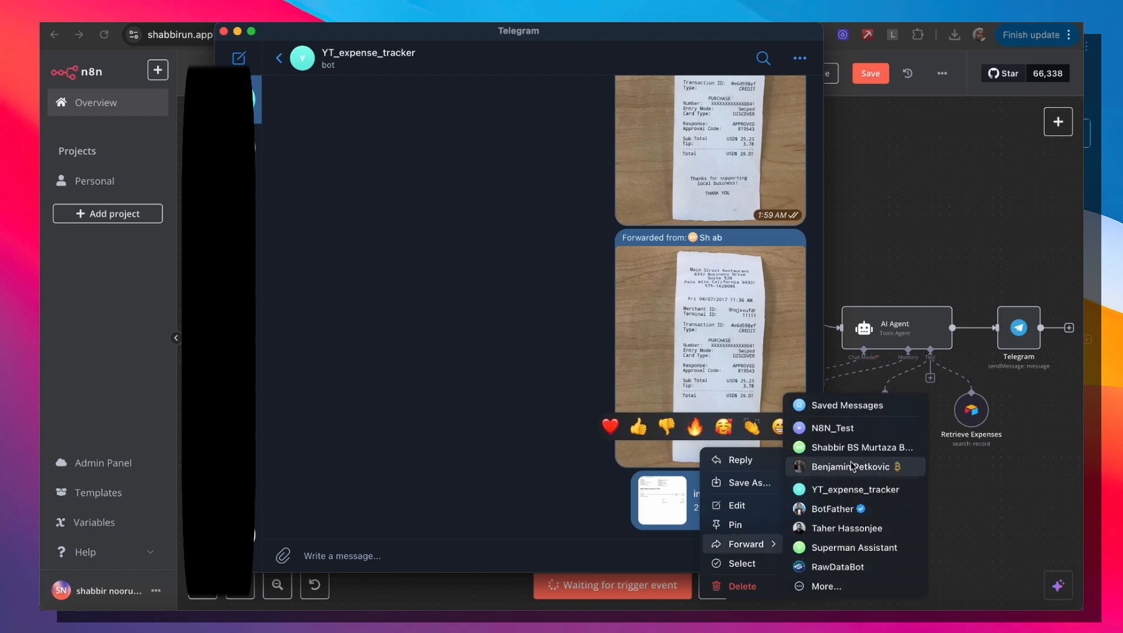
{"action": "left_click", "coordinate": [850, 489]}
{"action": "left_click", "coordinate": [802, 557]}
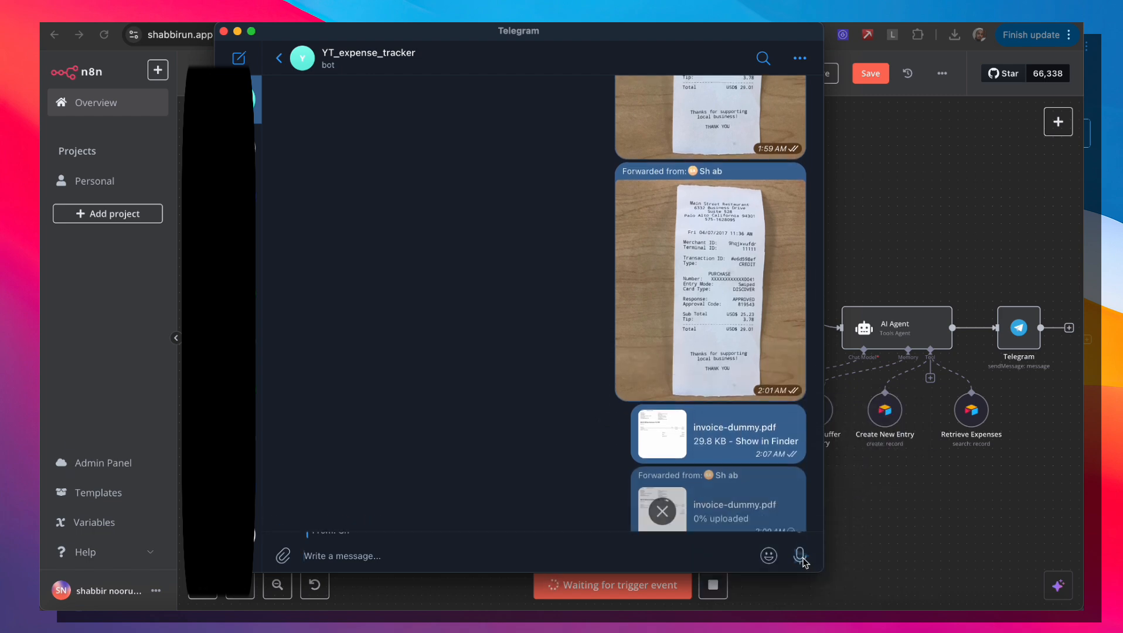
{"action": "left_click", "coordinate": [855, 535]}
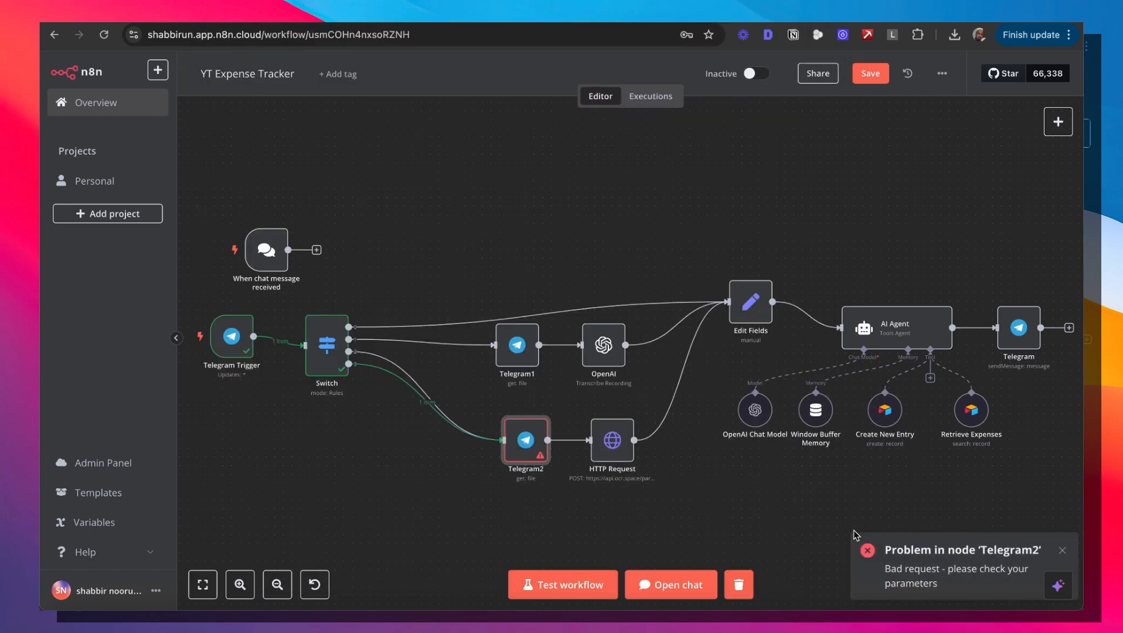
Append {{ $json.message.document.file_id }} after the photo expression in Telegram2's File ID and save the workflow.
{"action": "double_click", "coordinate": [526, 441]}
{"action": "left_click", "coordinate": [647, 308]}
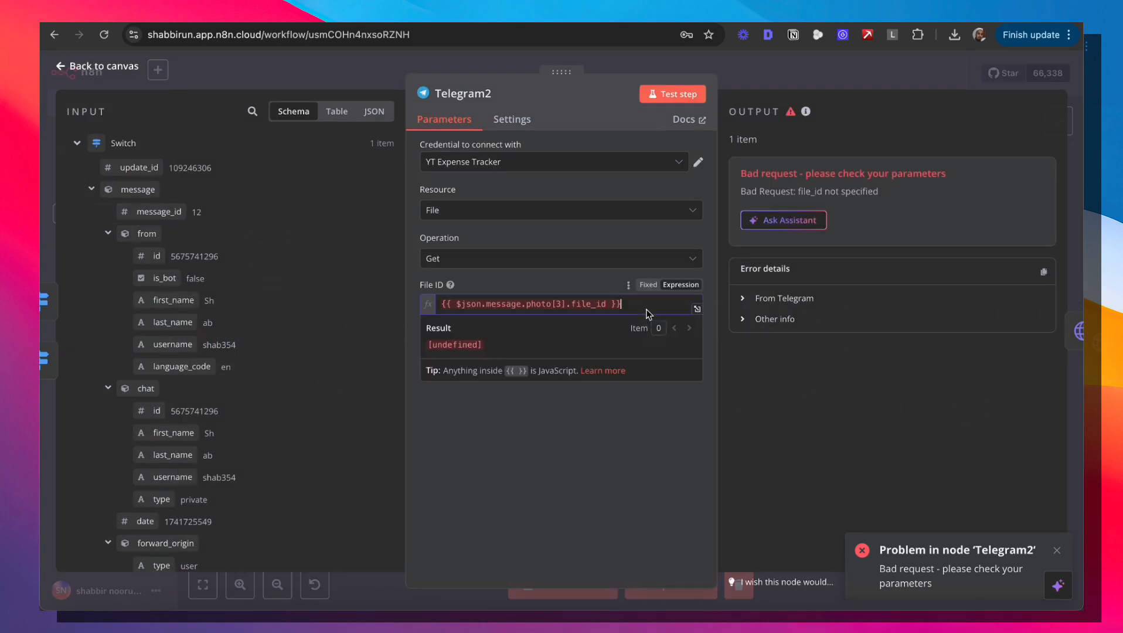
{"action": "scroll", "coordinate": [175, 384], "scroll_direction": "down", "scroll_amount": 5}
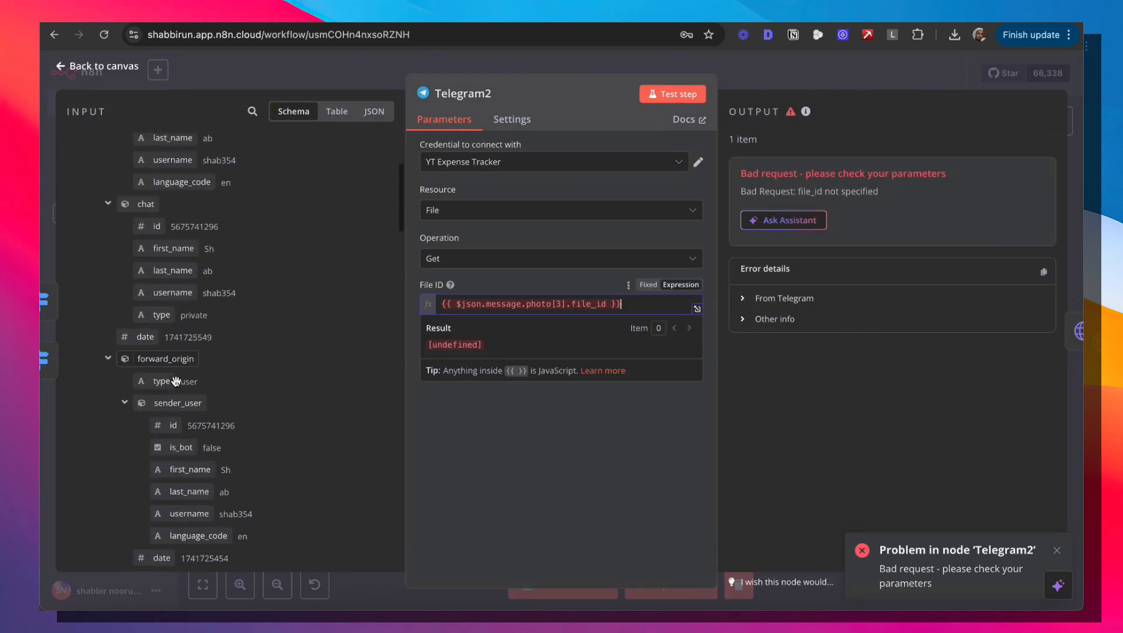
{"action": "scroll", "coordinate": [176, 384], "scroll_direction": "down", "scroll_amount": 9}
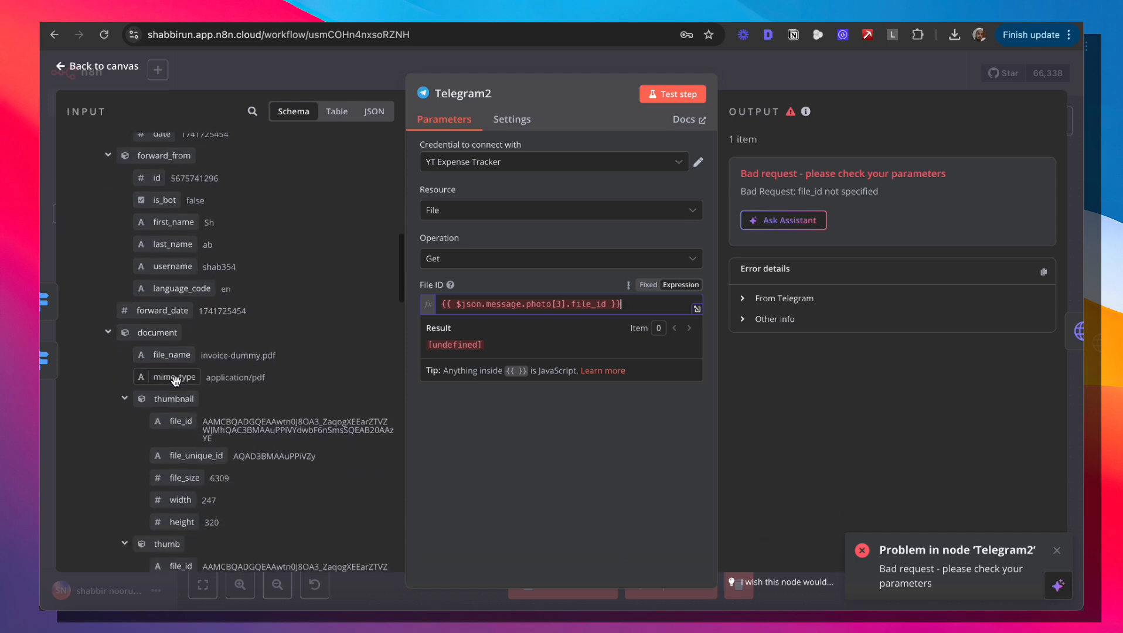
{"action": "scroll", "coordinate": [171, 352], "scroll_direction": "down", "scroll_amount": 6}
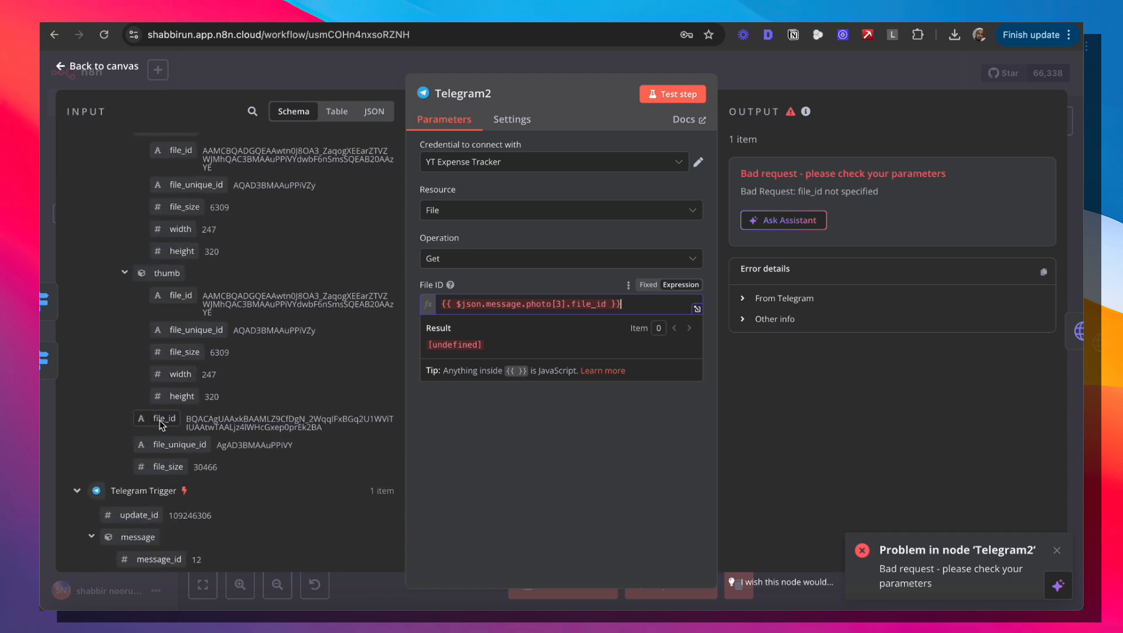
{"action": "scroll", "coordinate": [161, 419], "scroll_direction": "up", "scroll_amount": 3}
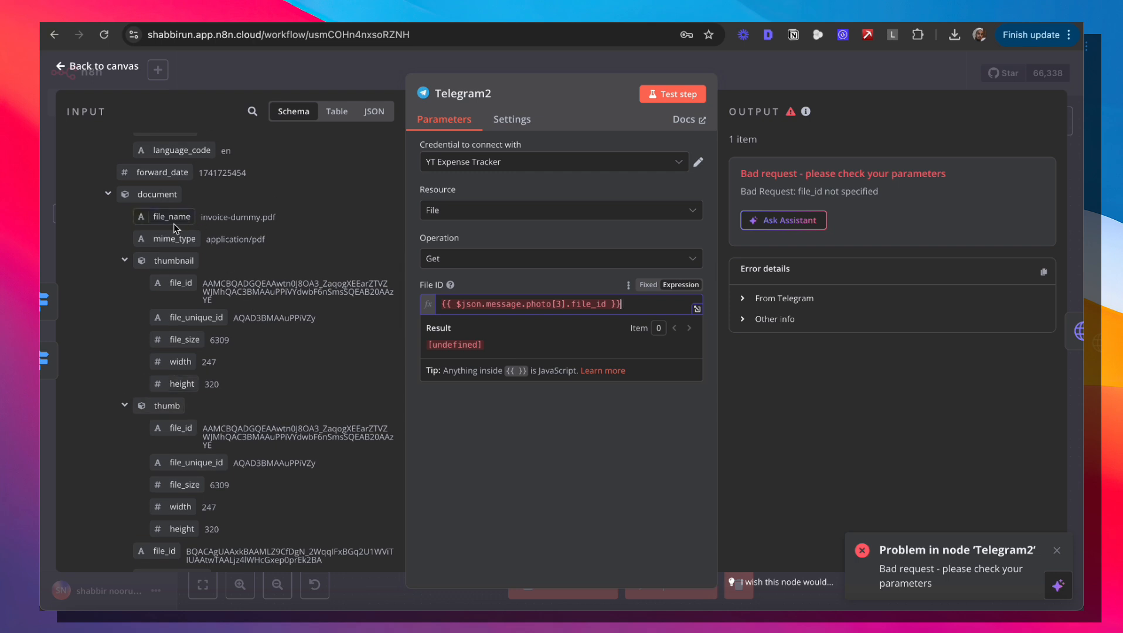
{"action": "scroll", "coordinate": [153, 355], "scroll_direction": "down", "scroll_amount": 3}
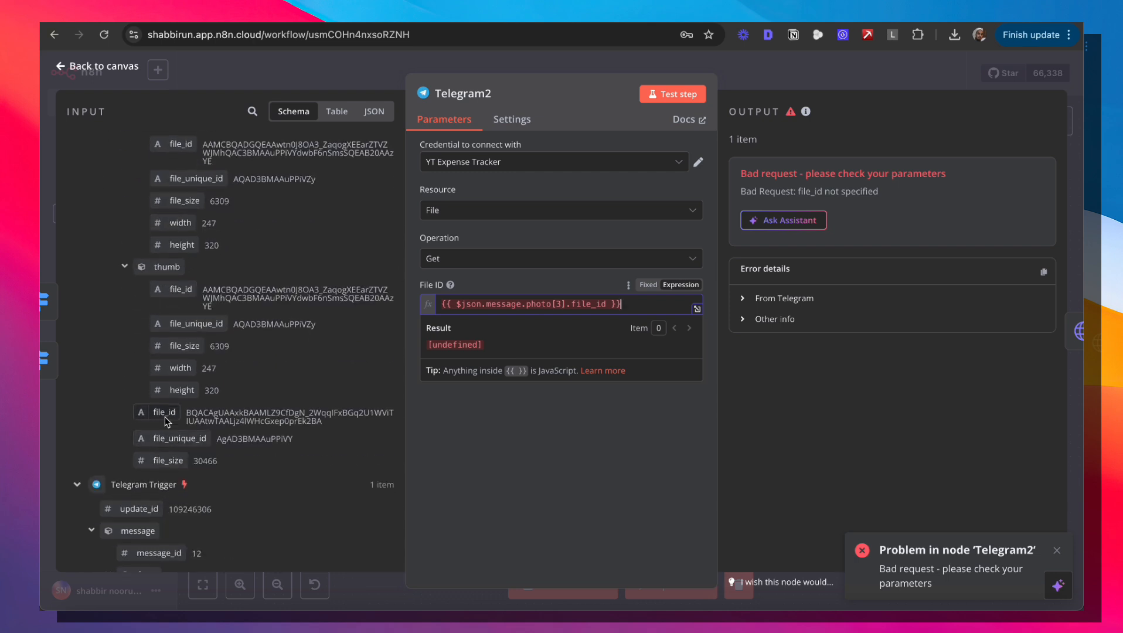
{"action": "left_click_drag", "start_coordinate": [164, 412], "coordinate": [656, 316]}
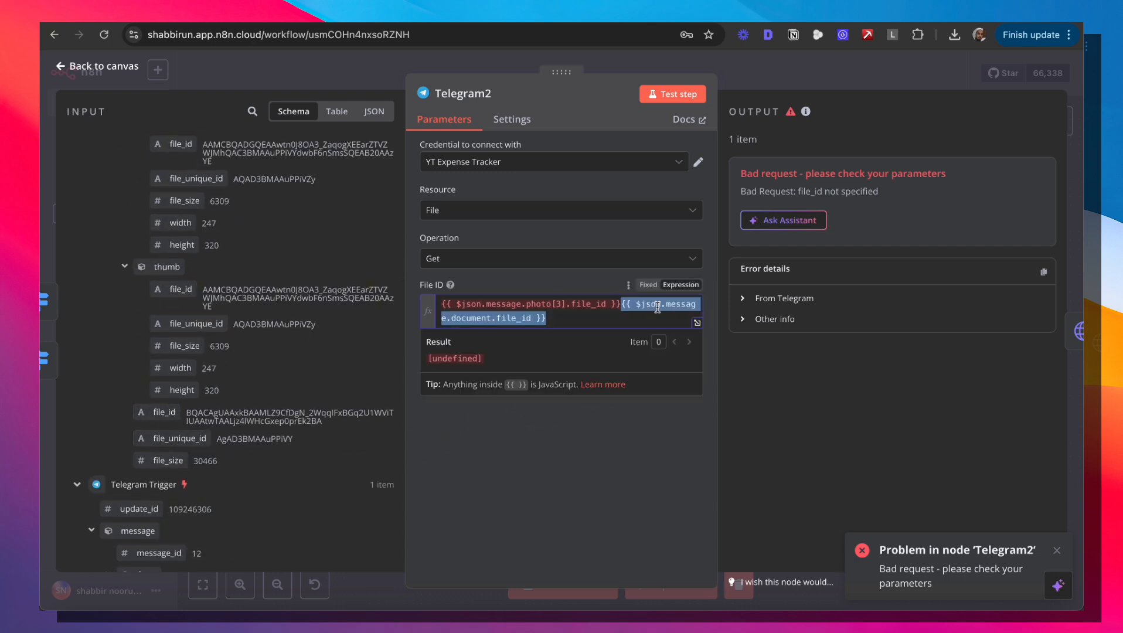
{"action": "left_click", "coordinate": [615, 530]}
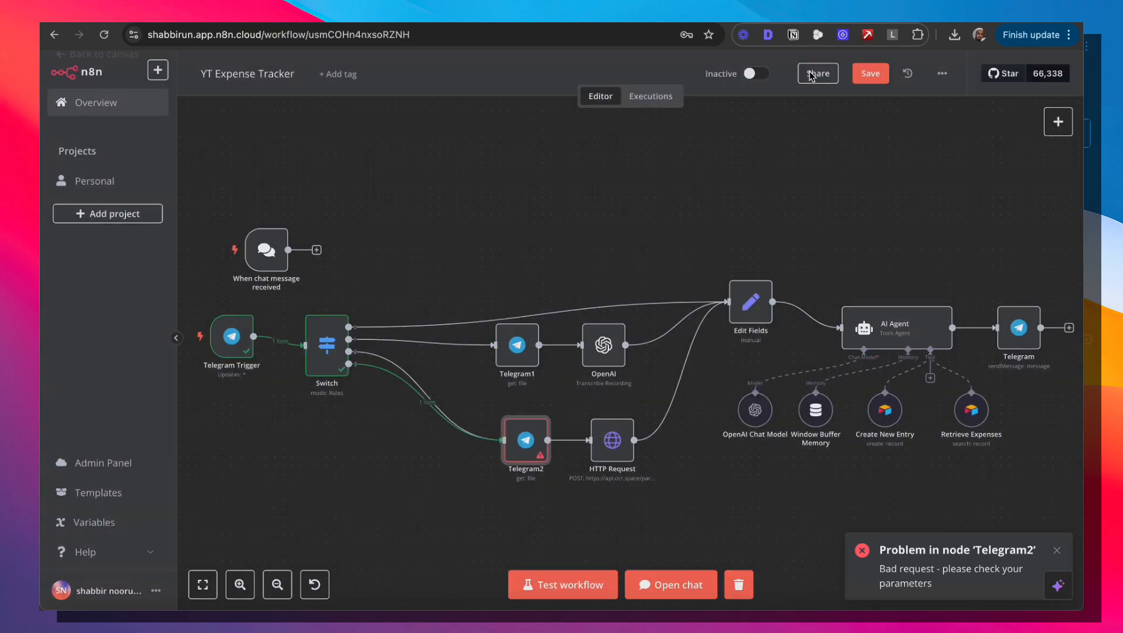
{"action": "left_click", "coordinate": [811, 76]}
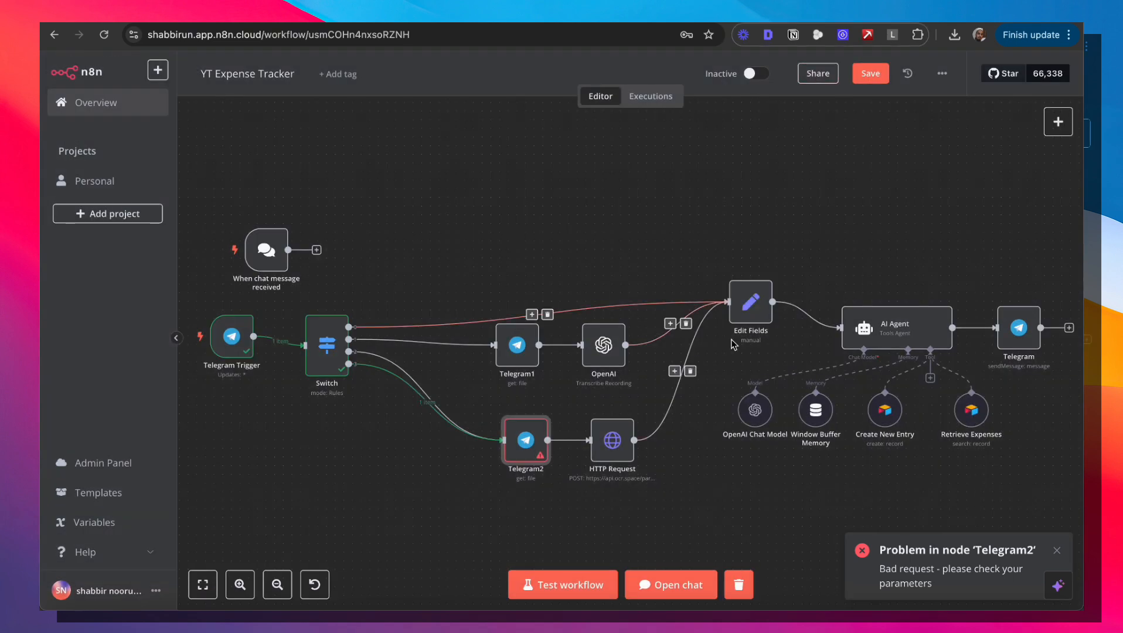
{"action": "left_click", "coordinate": [873, 72]}
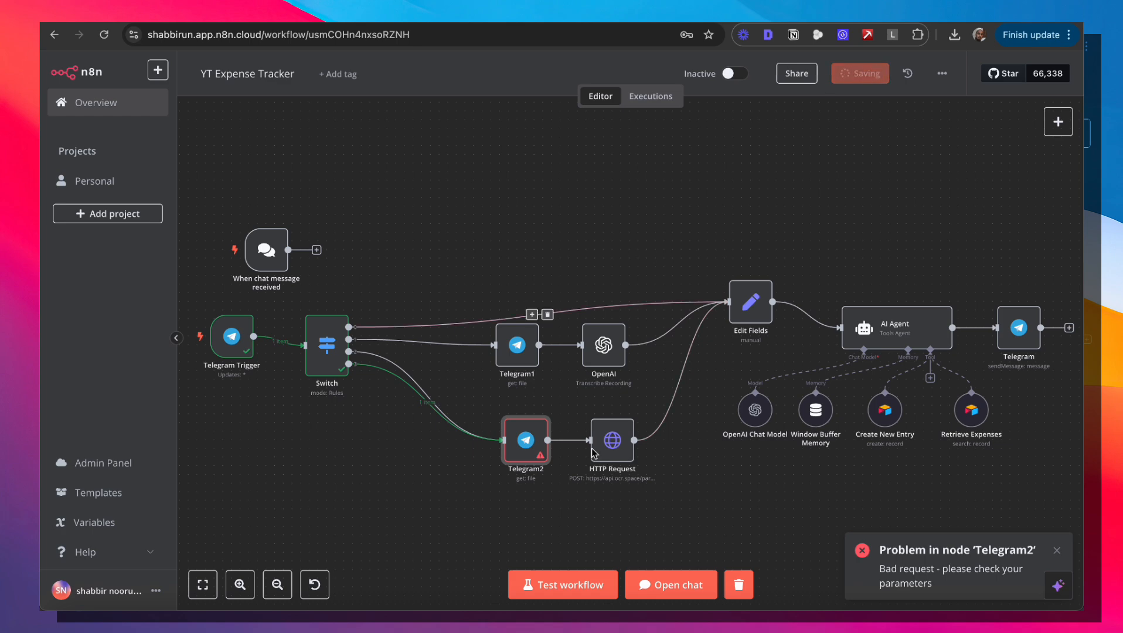
Start a workflow test, stop it while it waits for the trigger, and save the workflow again.
{"action": "left_click", "coordinate": [568, 586]}
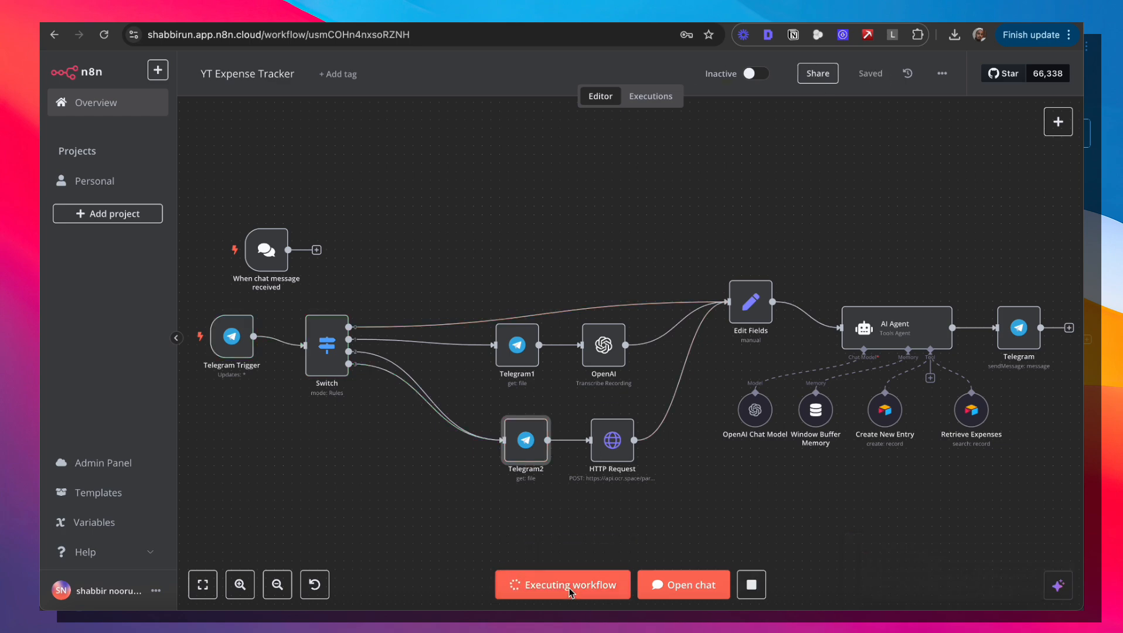
{"action": "left_click", "coordinate": [715, 584]}
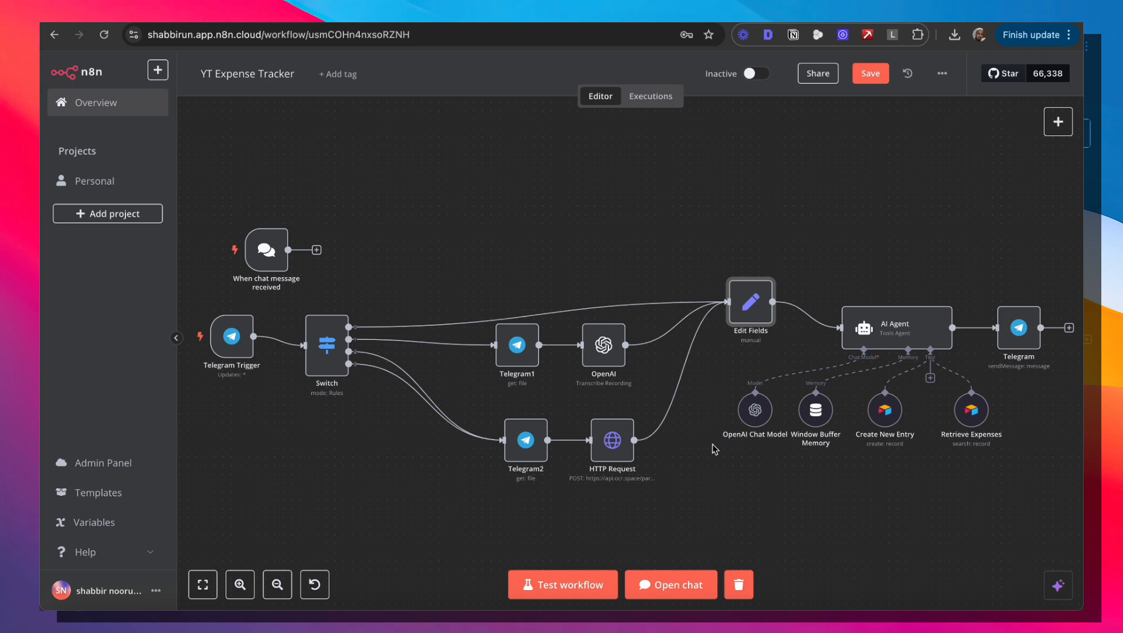
{"action": "left_click", "coordinate": [871, 75]}
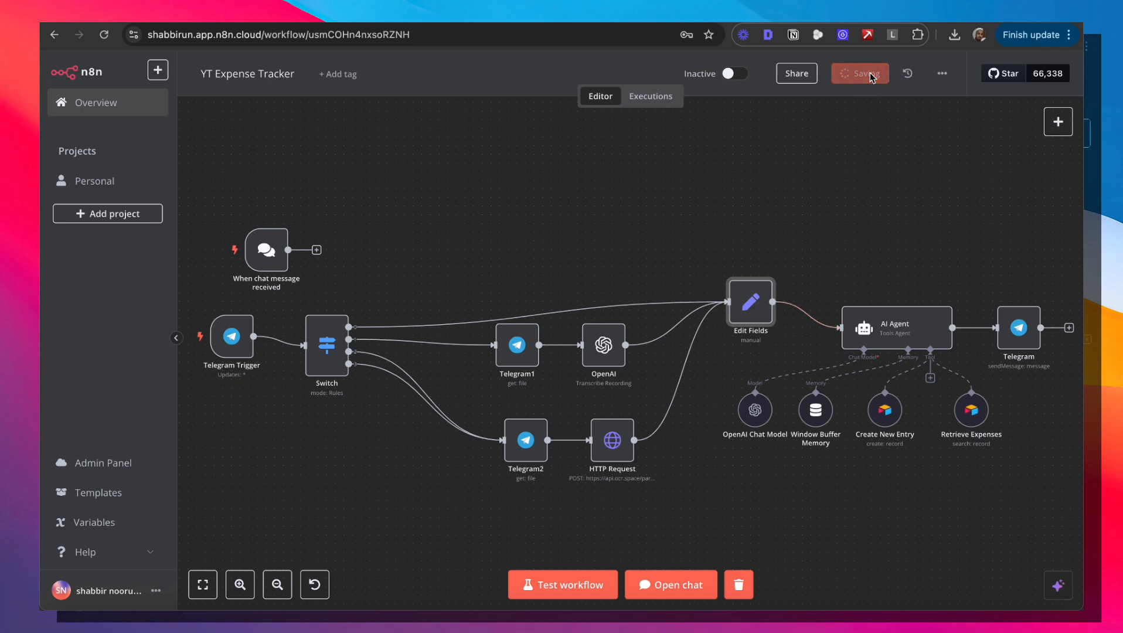
Start a workflow test, switch to Telegram and send receipt-dummy.jpeg as a photo to the YT_expense_tracker bot.
{"action": "left_click", "coordinate": [587, 588]}
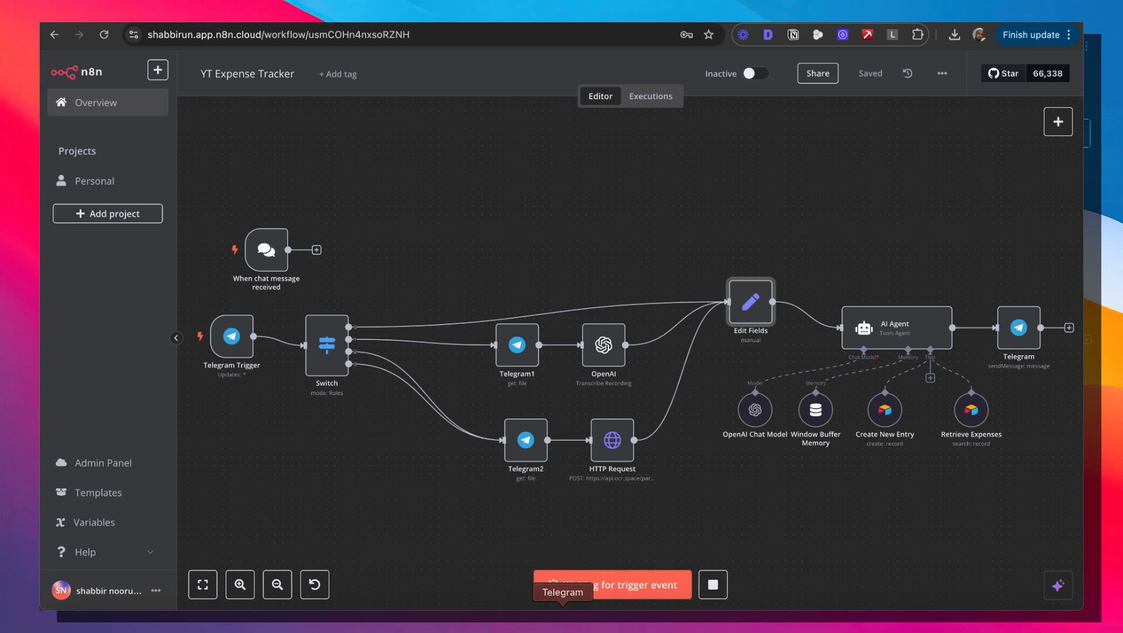
{"action": "left_click", "coordinate": [562, 621]}
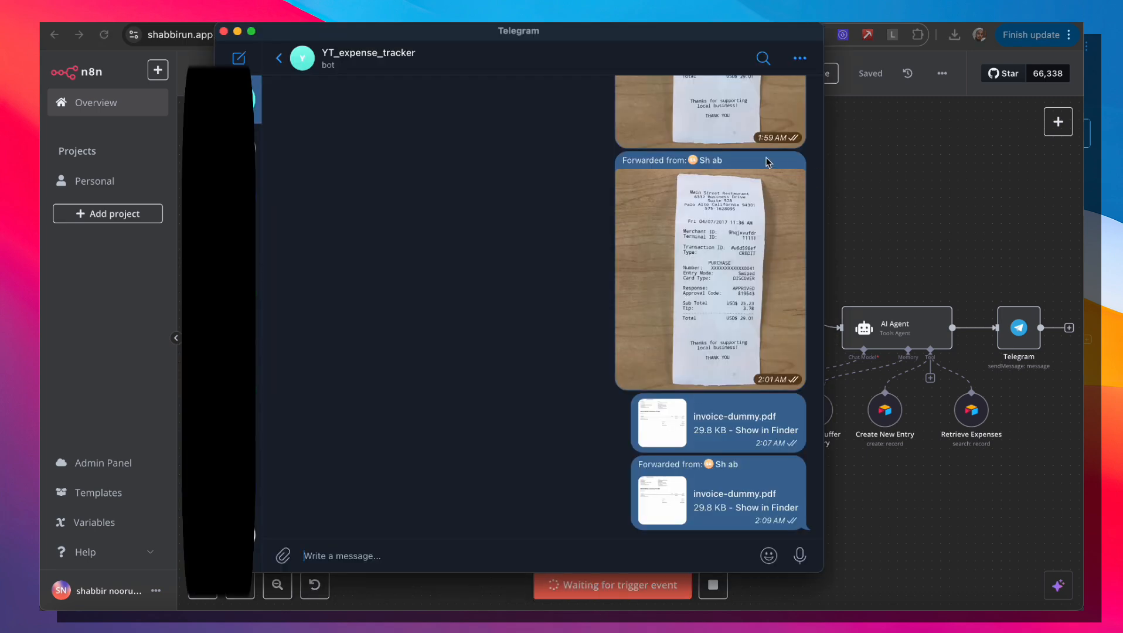
{"action": "mouse_move", "coordinate": [284, 555]}
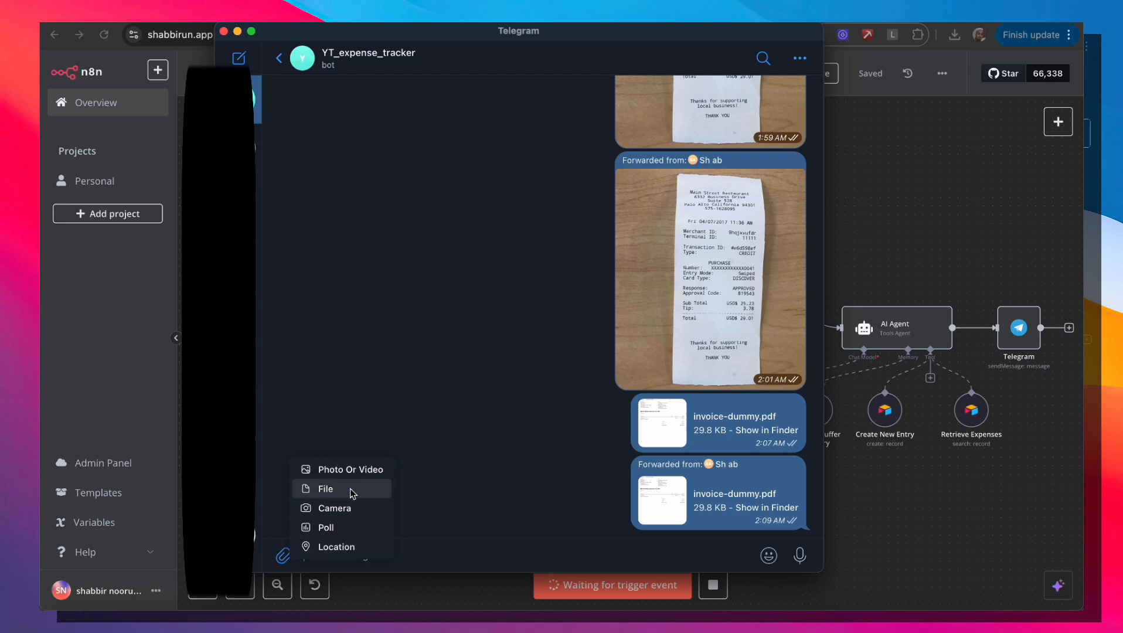
{"action": "left_click", "coordinate": [359, 469]}
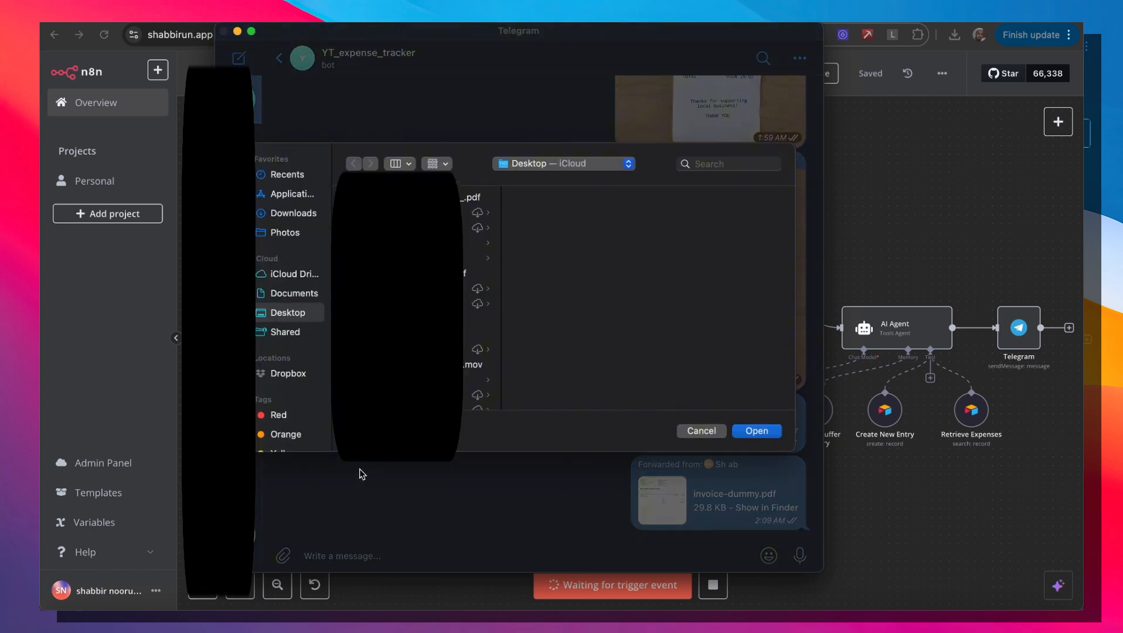
{"action": "left_click", "coordinate": [416, 335]}
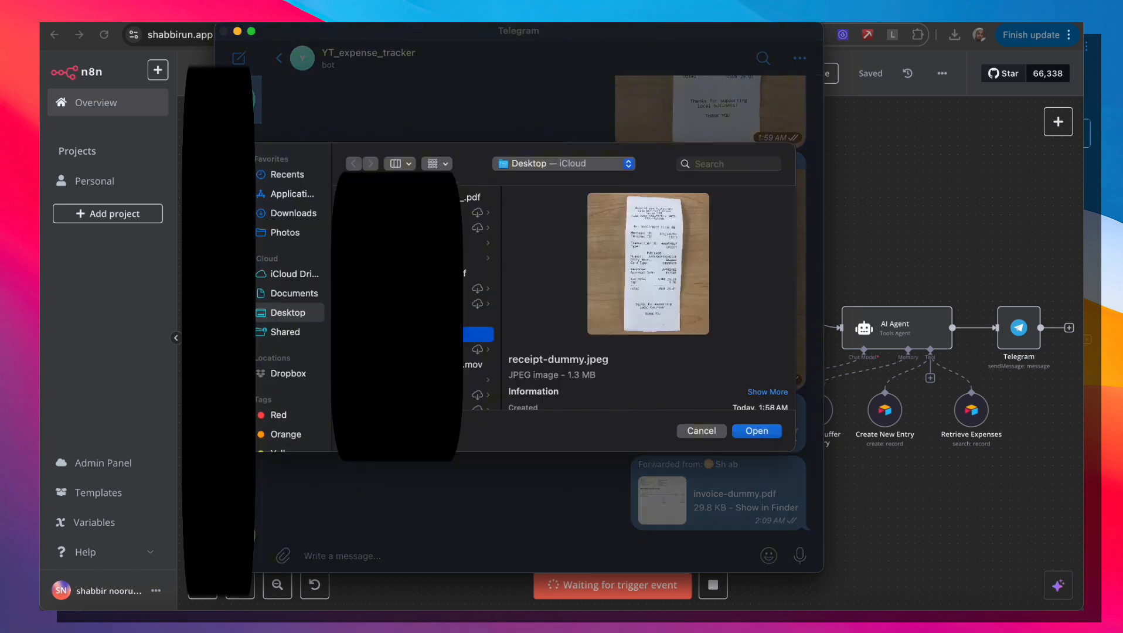
{"action": "left_click", "coordinate": [757, 431]}
{"action": "left_click", "coordinate": [609, 449]}
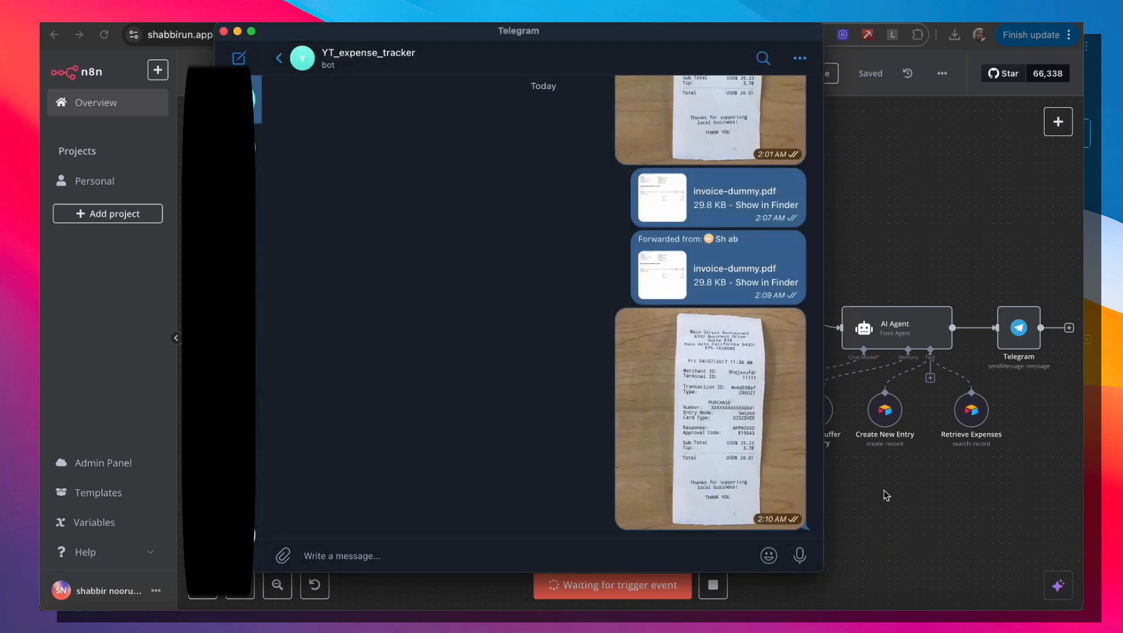
Follow the execution through the AI Agent in n8n, and read the bot's reply to the receipt in Telegram.
{"action": "key", "text": "super+Tab"}
{"action": "left_click_drag", "start_coordinate": [758, 516], "coordinate": [538, 516]}
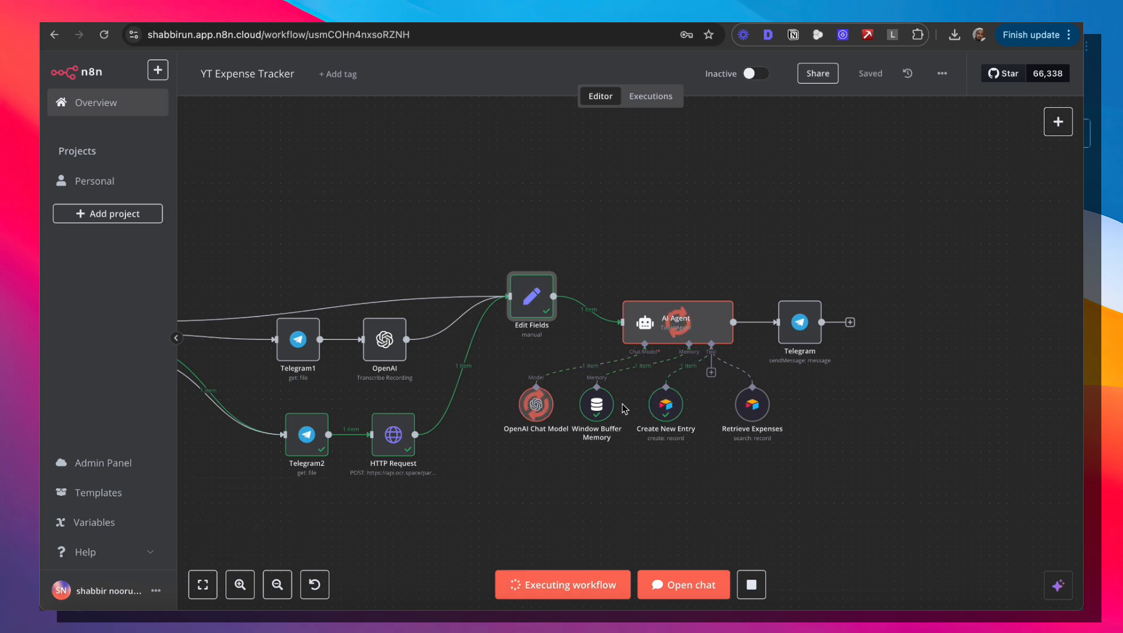
{"action": "left_click", "coordinate": [564, 622]}
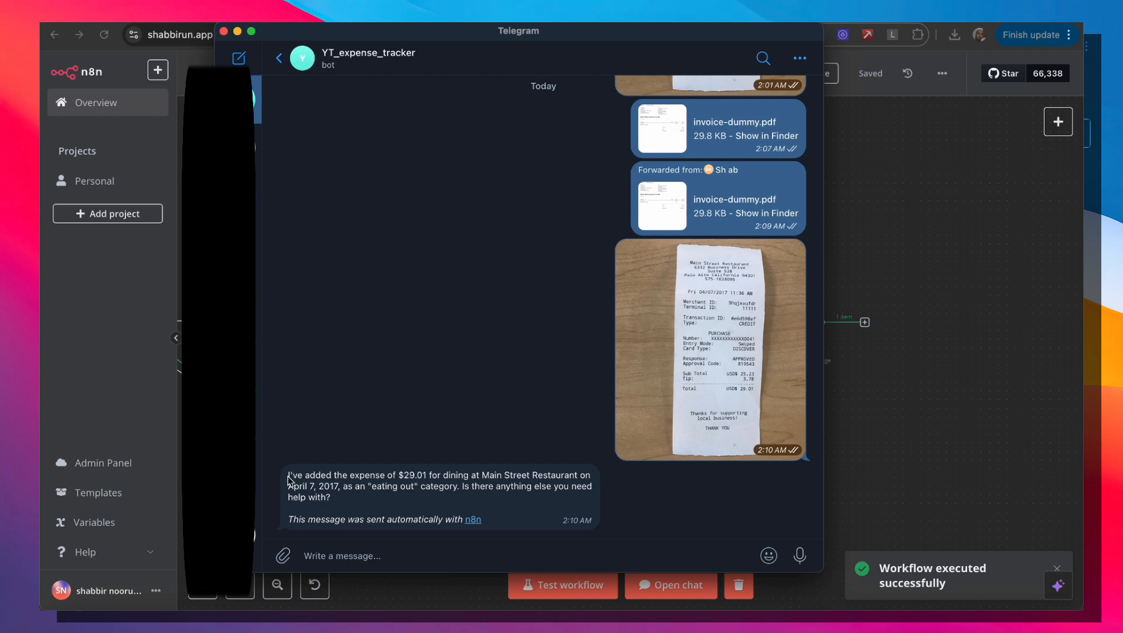
{"action": "left_click_drag", "start_coordinate": [289, 480], "coordinate": [473, 494]}
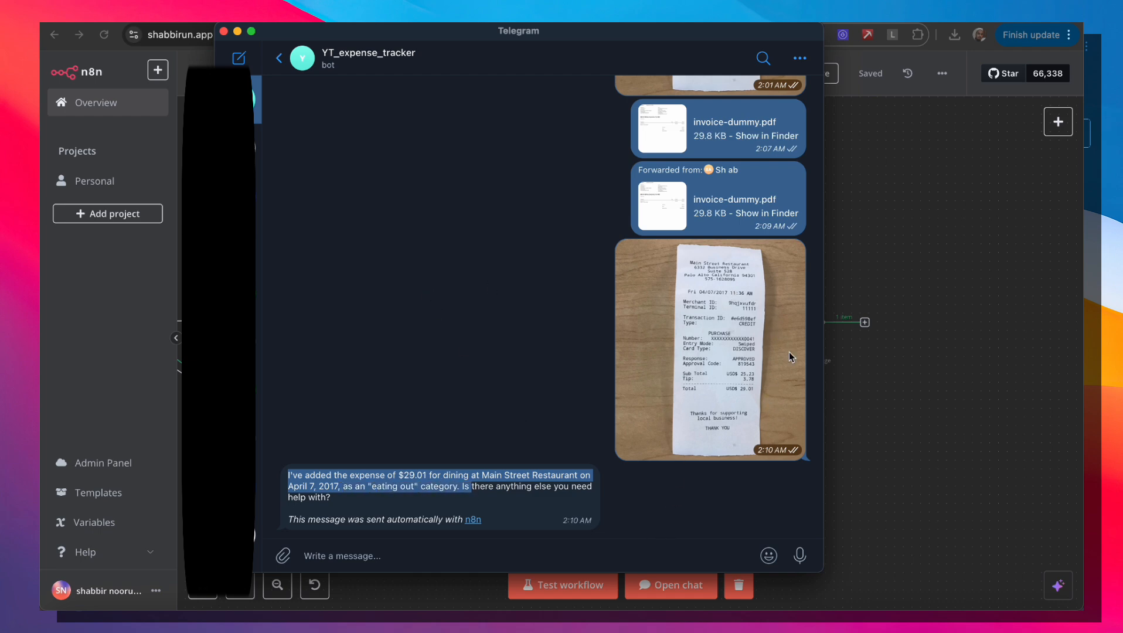
Run another workflow test from n8n, send invoice-dummy.pdf to the Telegram bot as a file, and read its reply.
{"action": "left_click", "coordinate": [899, 462]}
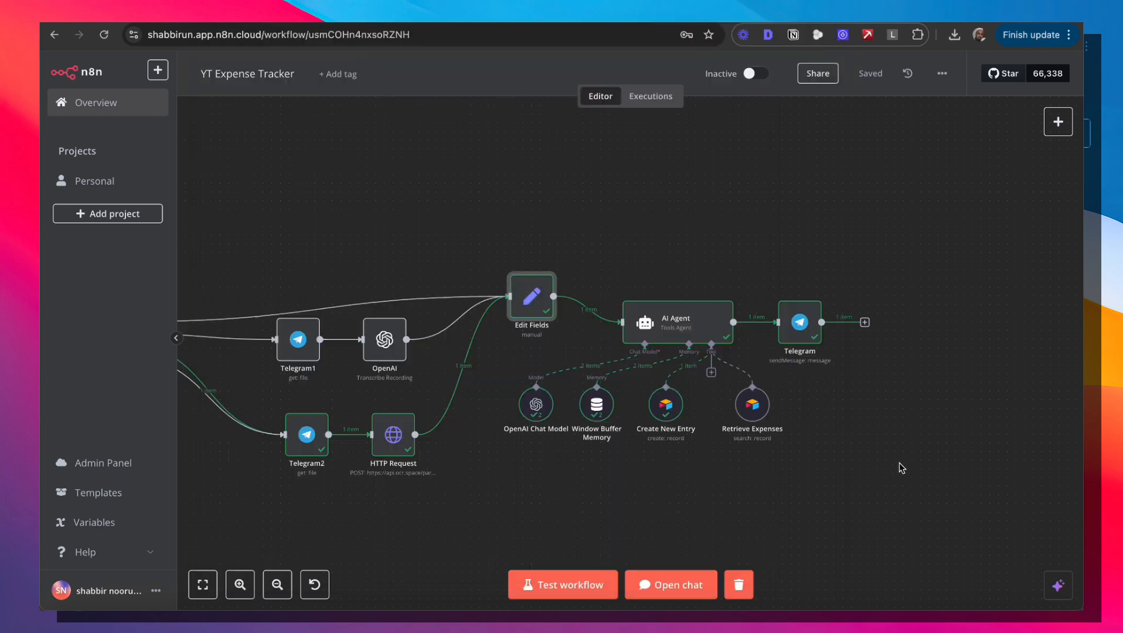
{"action": "left_click", "coordinate": [569, 585]}
{"action": "key", "text": "super+Tab"}
{"action": "mouse_move", "coordinate": [282, 560]}
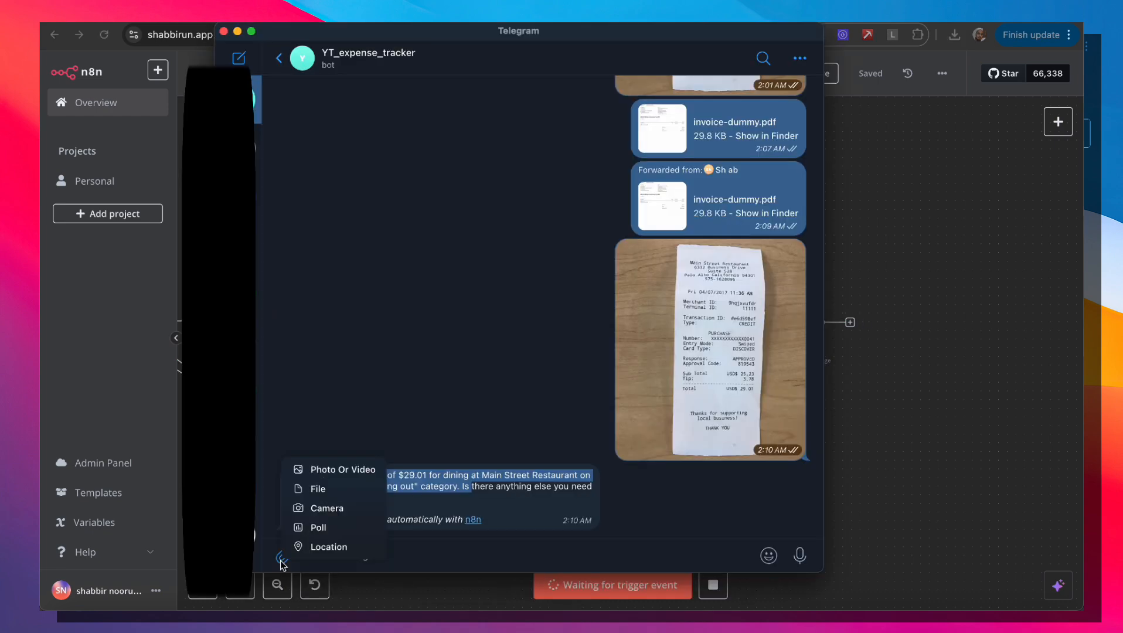
{"action": "left_click", "coordinate": [340, 490]}
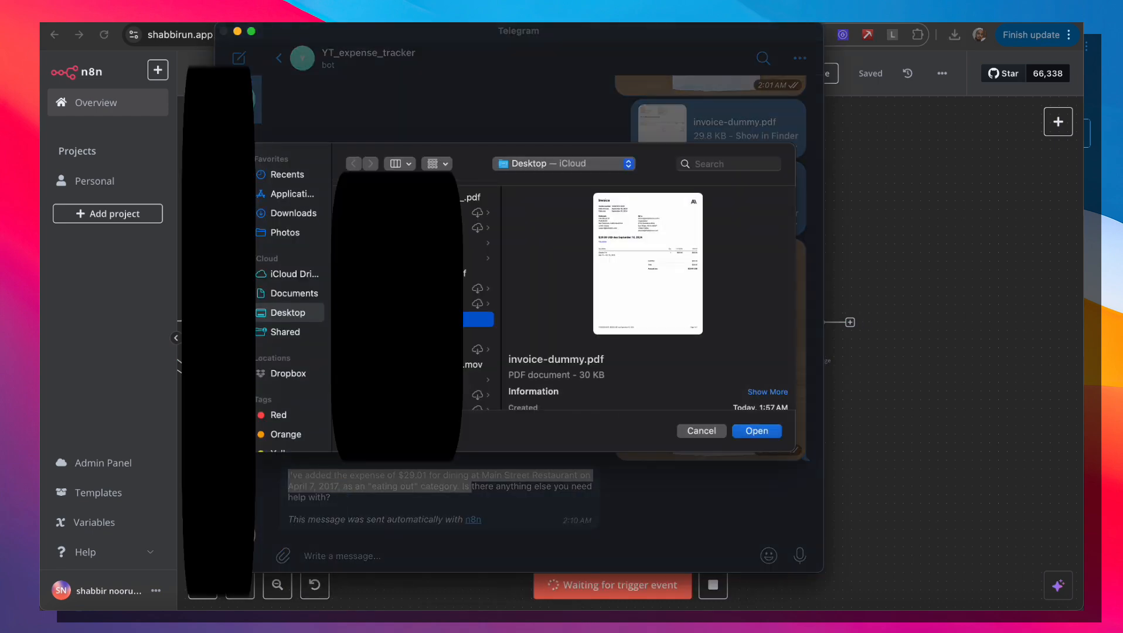
{"action": "left_click", "coordinate": [757, 430]}
{"action": "left_click", "coordinate": [611, 353]}
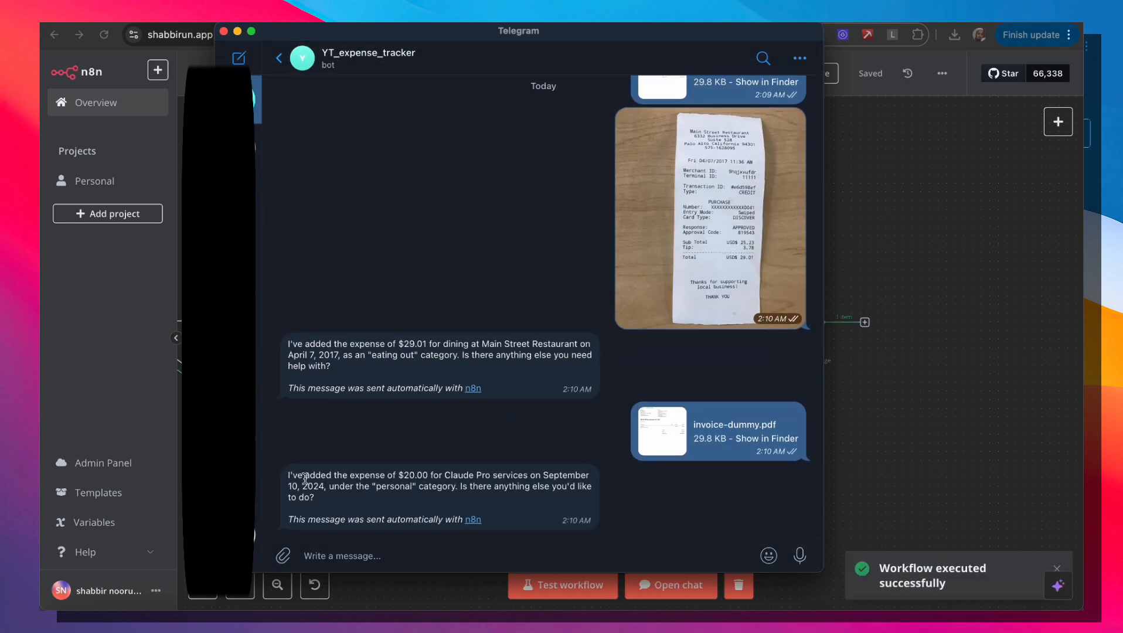
{"action": "left_click_drag", "start_coordinate": [288, 481], "coordinate": [313, 504]}
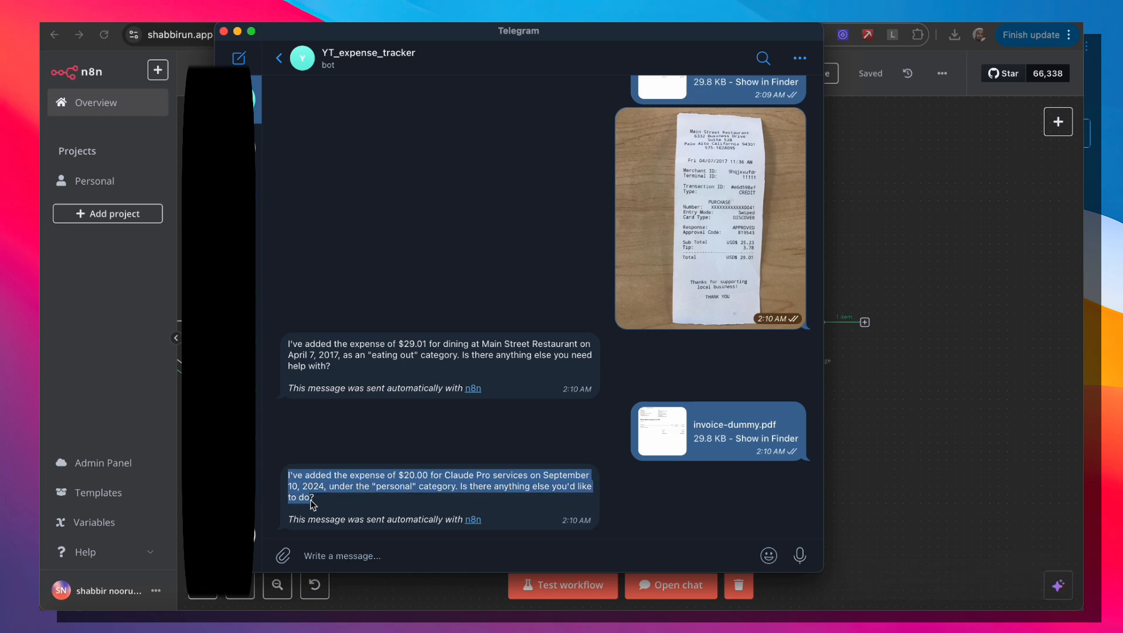
{"action": "left_click", "coordinate": [418, 509]}
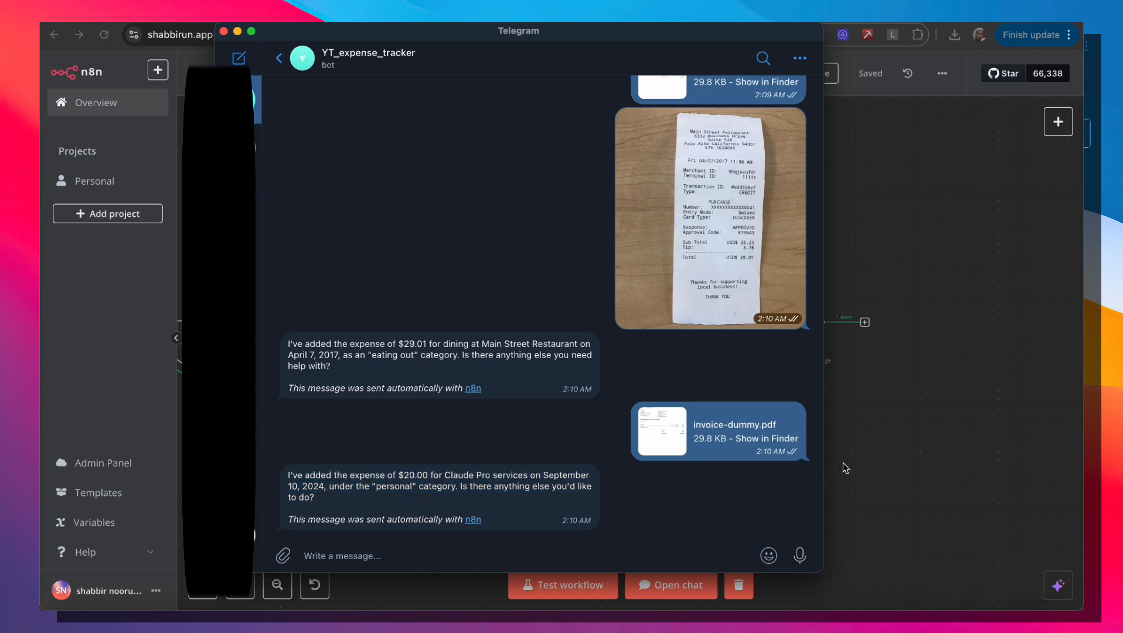
Send the bot a voice message about a $25 bag of luxury coffee beans, restart the n8n test, and answer the bot's date question with "yes".
{"action": "left_click_drag", "start_coordinate": [801, 557], "coordinate": [803, 562]}
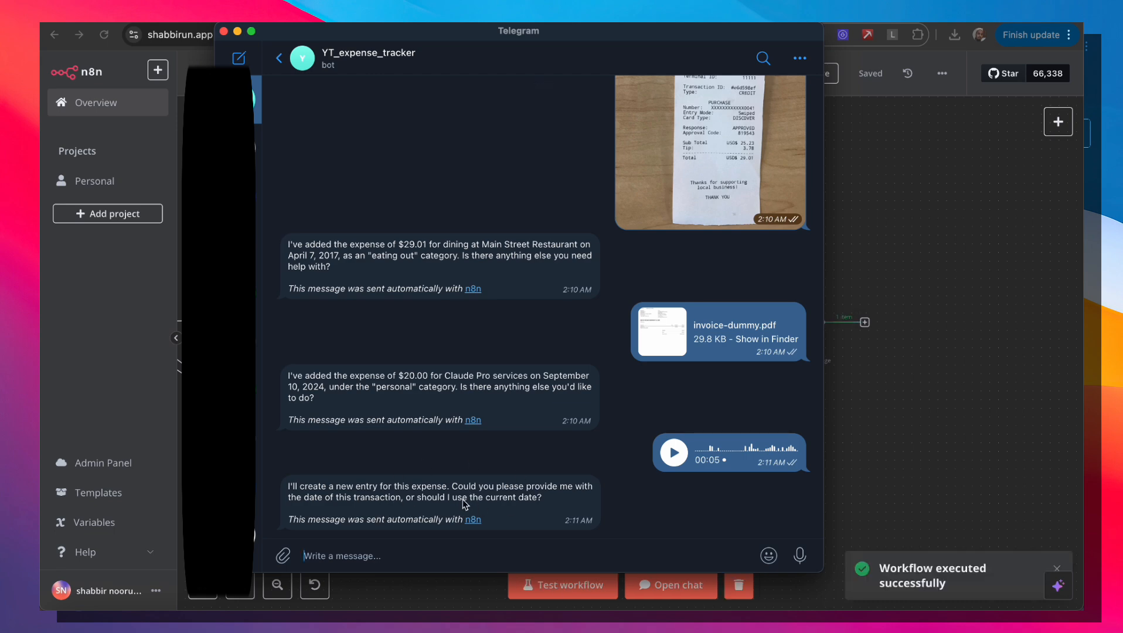
{"action": "left_click", "coordinate": [844, 422]}
{"action": "left_click", "coordinate": [576, 584]}
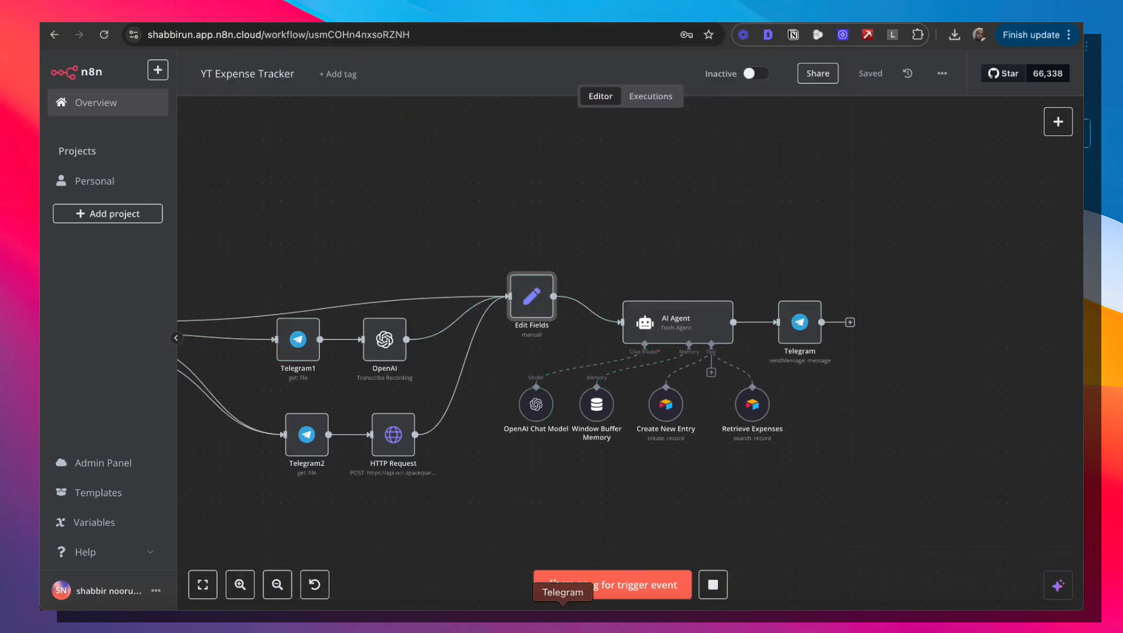
{"action": "left_click", "coordinate": [563, 613]}
{"action": "type", "text": "yes"}
{"action": "key", "text": "Return"}
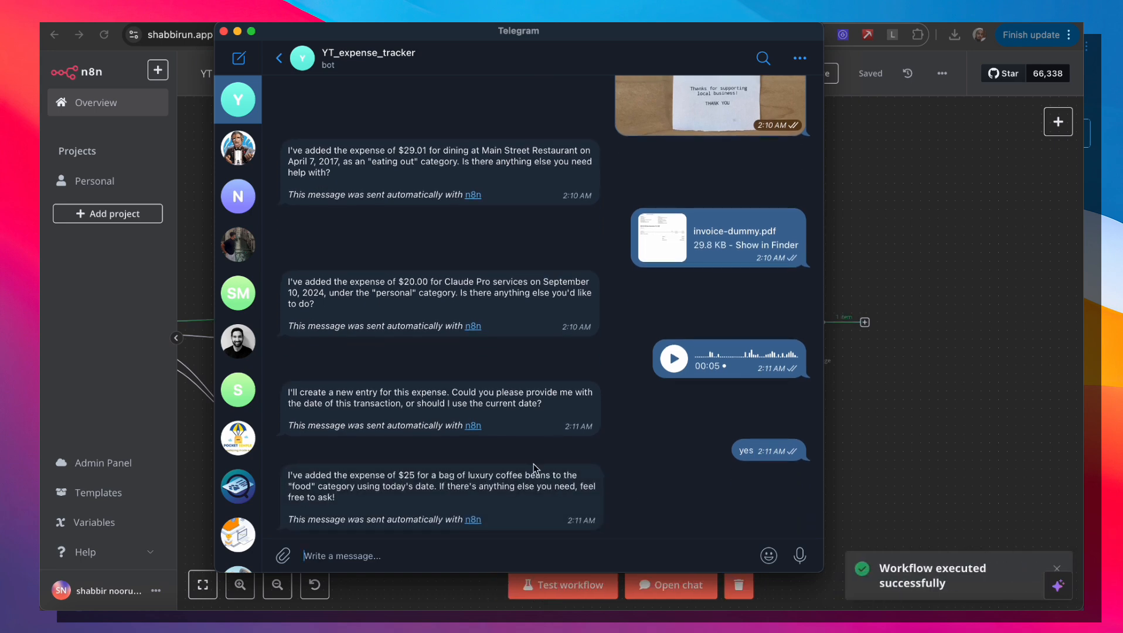
Switch to the YT - Expense Tracker base in Airtable to check the recorded expenses.
{"action": "left_click", "coordinate": [1010, 372]}
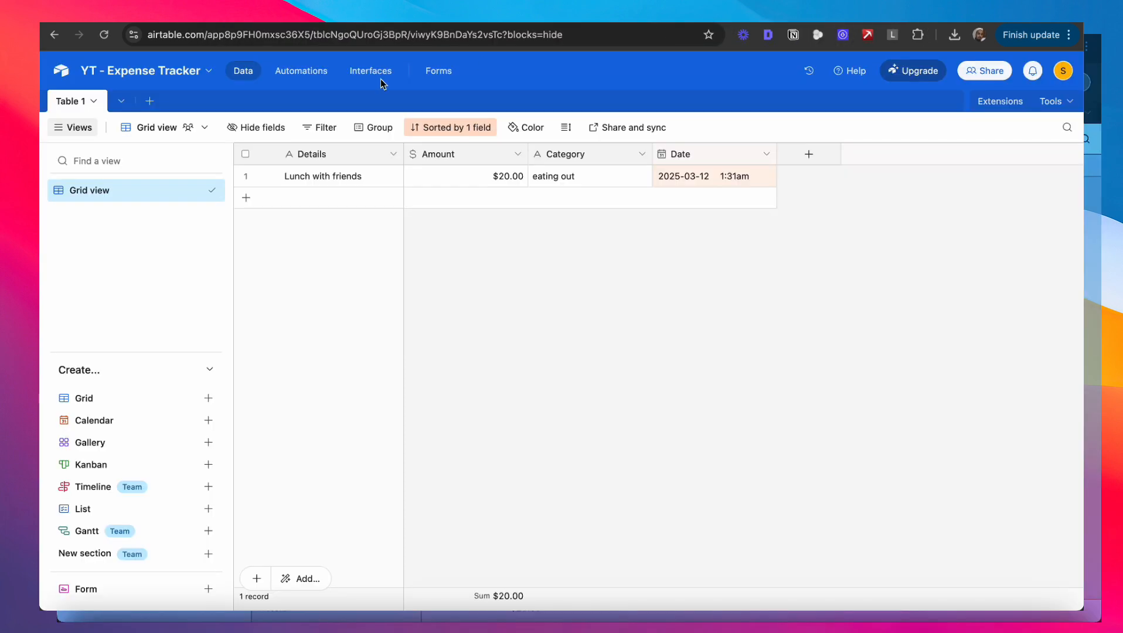